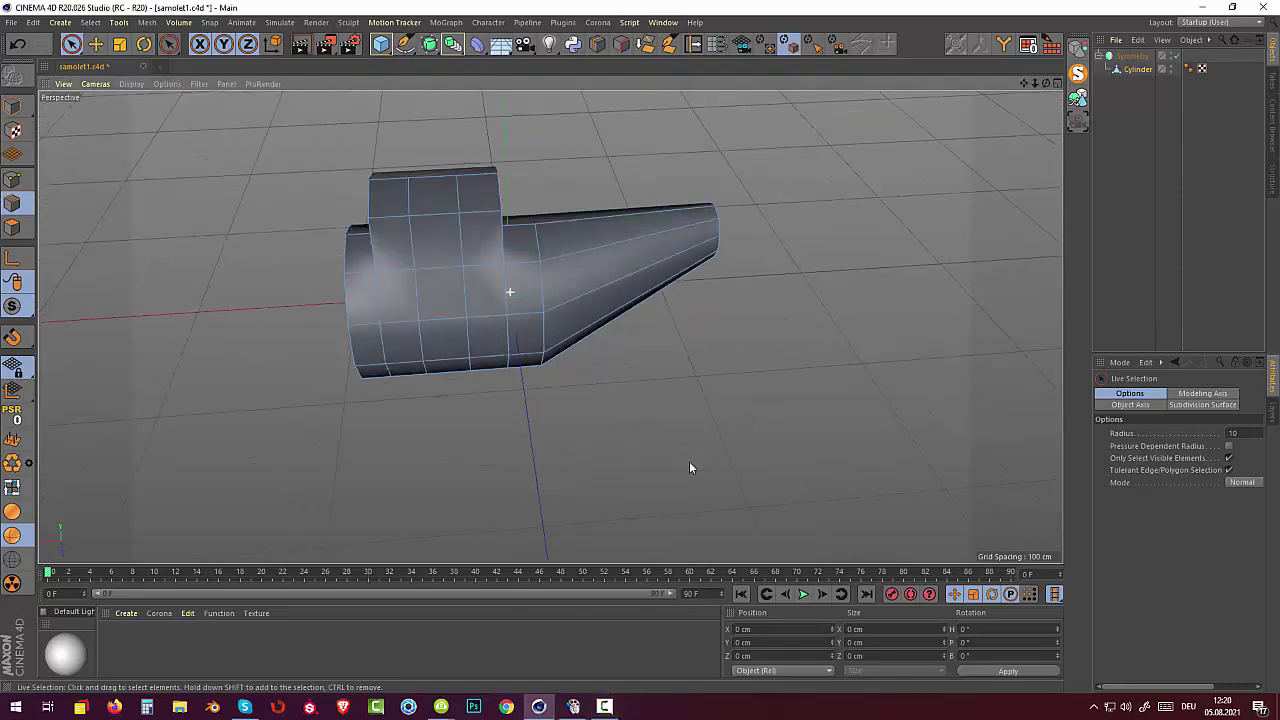
Select the cockpit's points and trial-scale them to about 83%, then undo that scale.
click(12, 178)
click(502, 245)
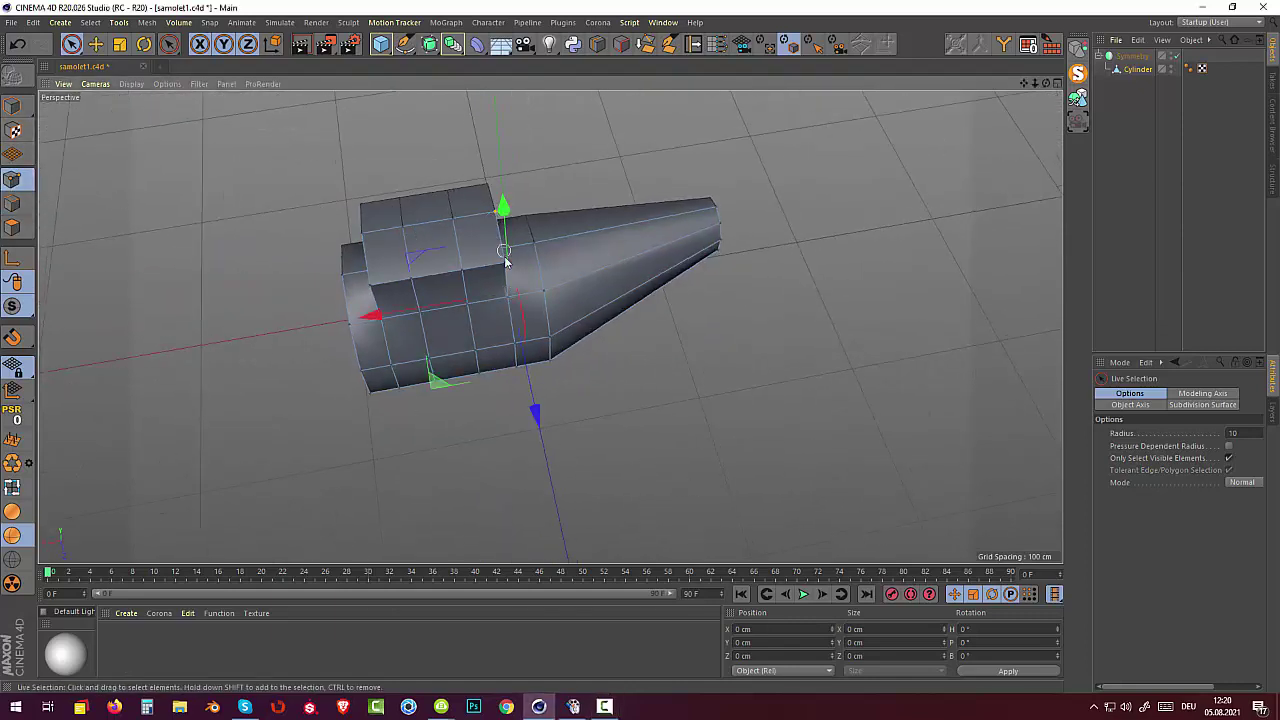
shift+click(368, 289)
key(t)
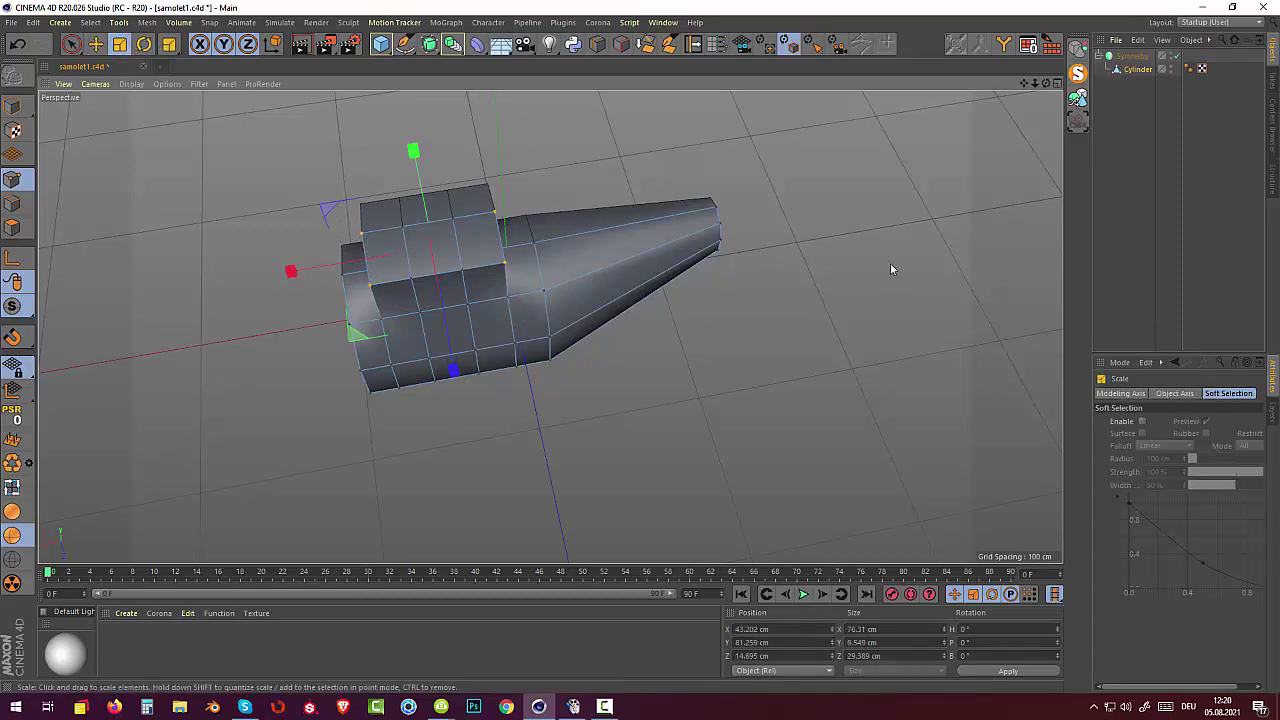
drag(922, 241, 788, 238)
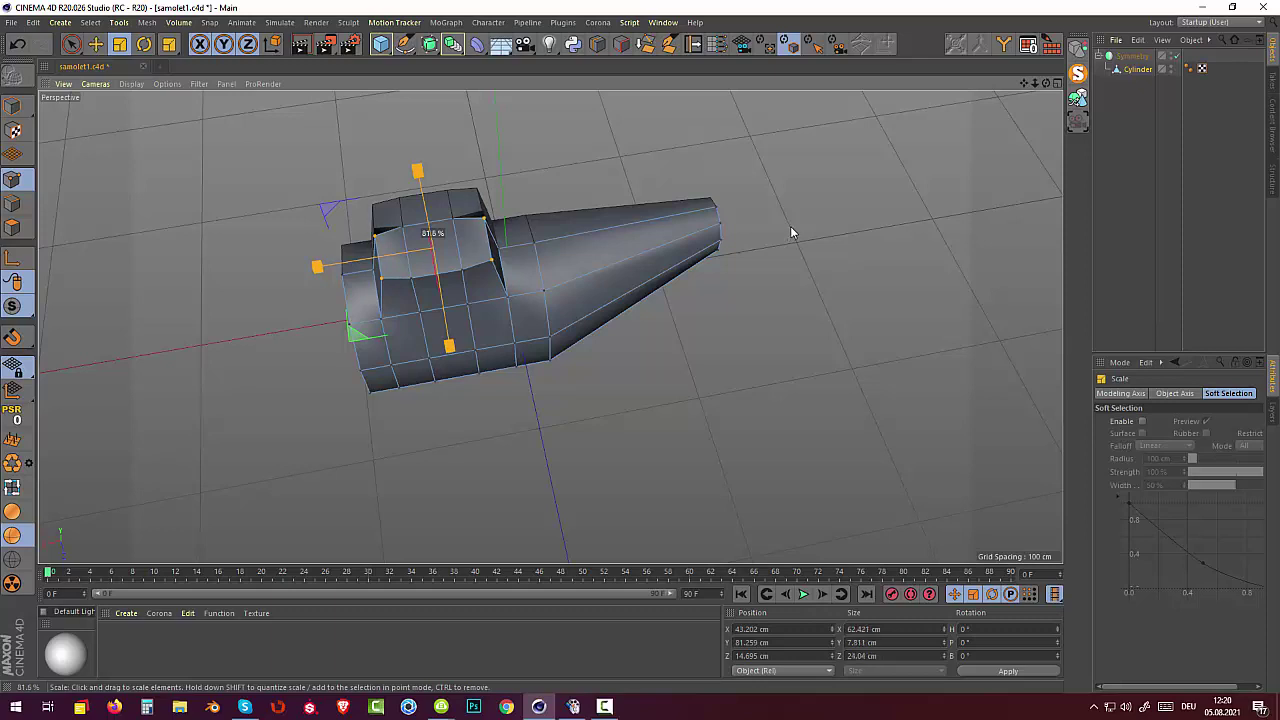
mouse_move(791, 226)
mouse_down()
mouse_move(945, 196)
mouse_move(921, 215)
mouse_up()
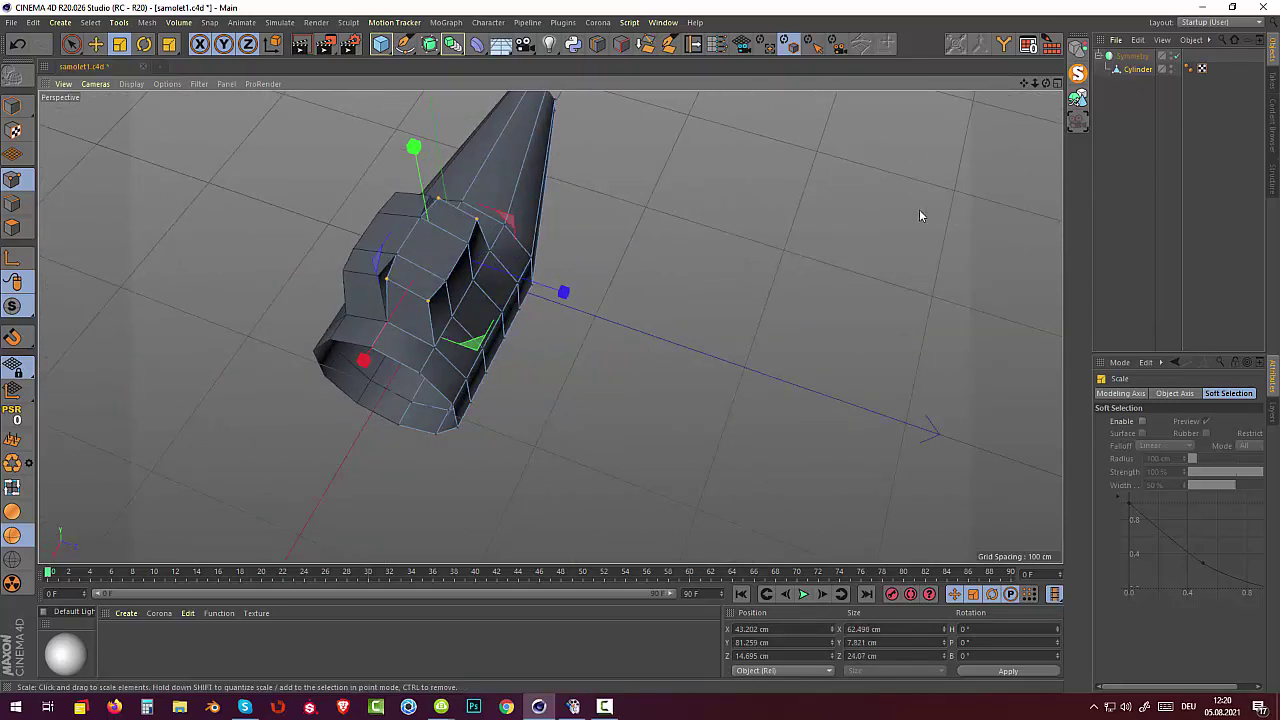
key(ctrl+z)
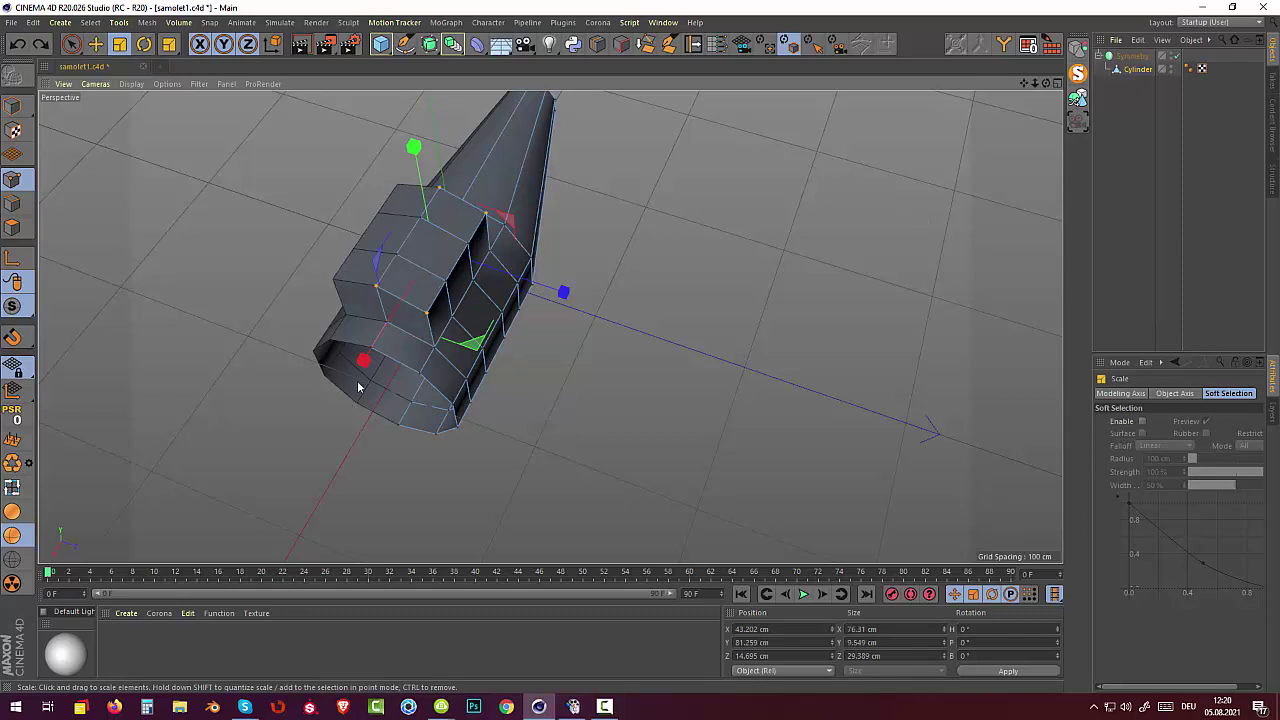
Narrow the cockpit points along X to 61.6%, then clear the point selection.
drag(363, 360, 382, 315)
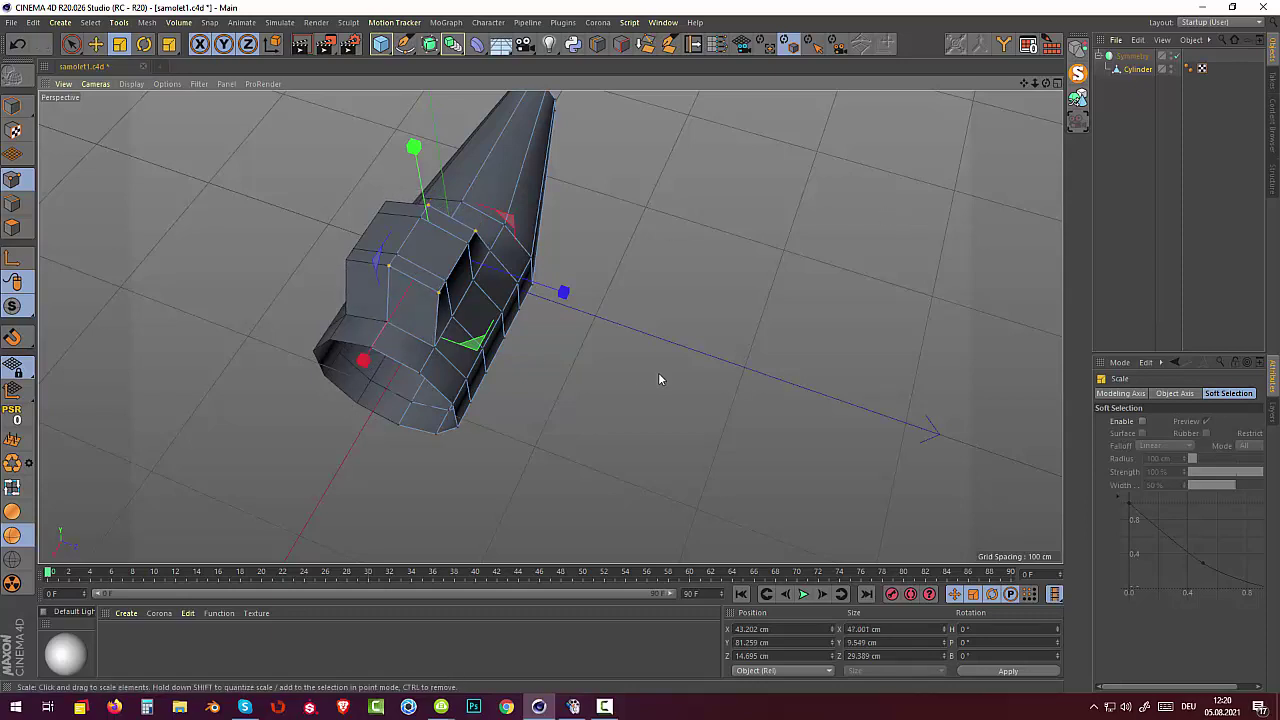
click(472, 240)
shift+click(467, 243)
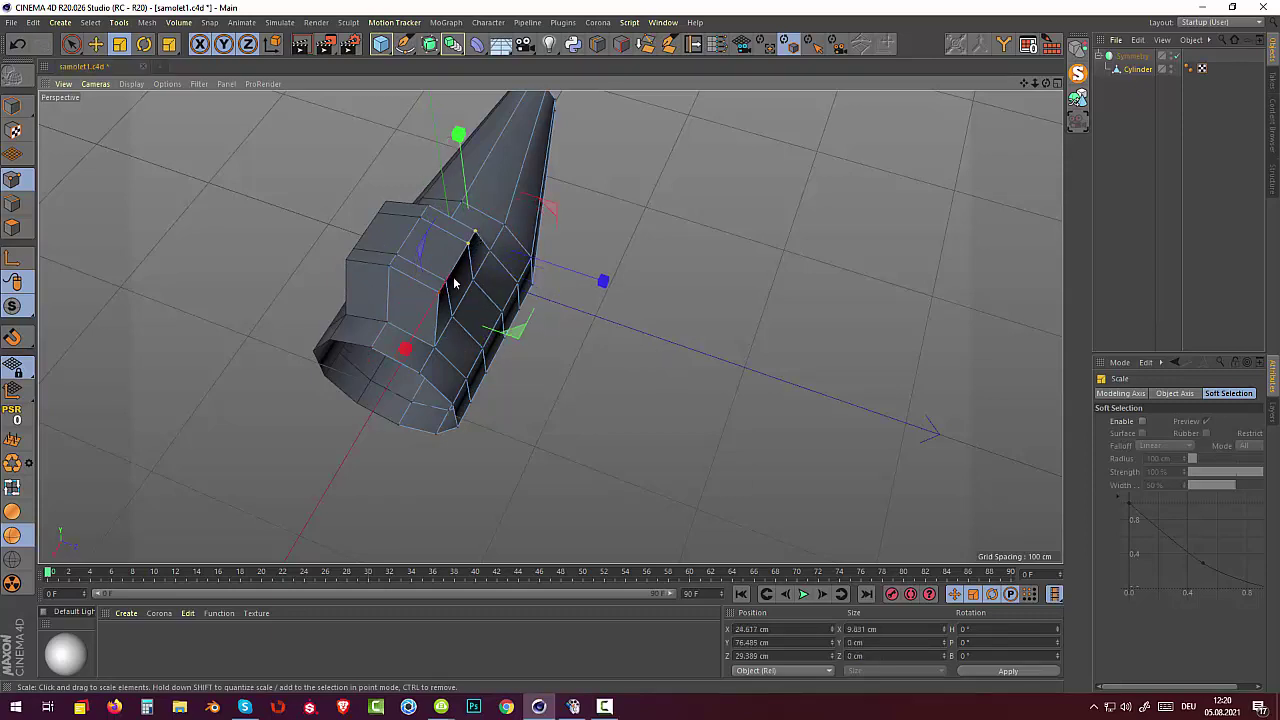
mouse_move(614, 338)
alt+mouse_down()
mouse_move(694, 346)
mouse_move(740, 299)
mouse_move(721, 277)
mouse_move(660, 334)
alt+mouse_up()
click(636, 376)
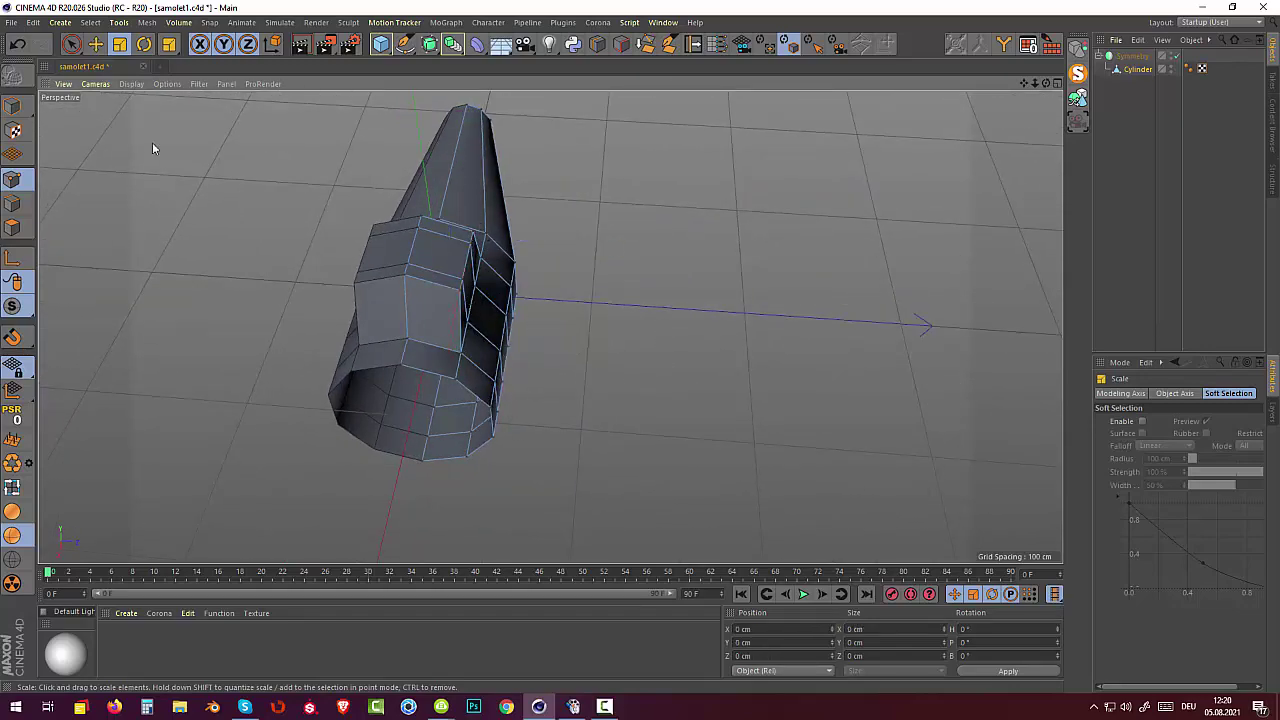
Slope the cockpit's side points by moving them along Z.
drag(71, 43, 125, 50)
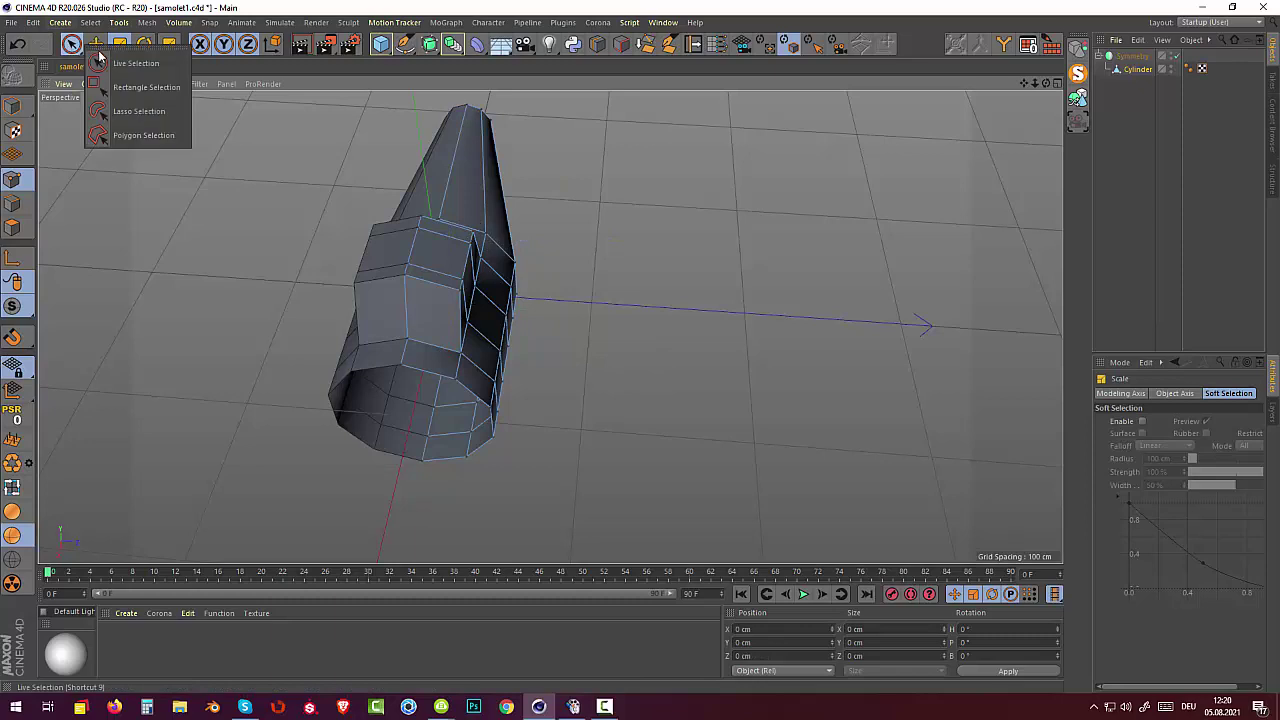
click(463, 286)
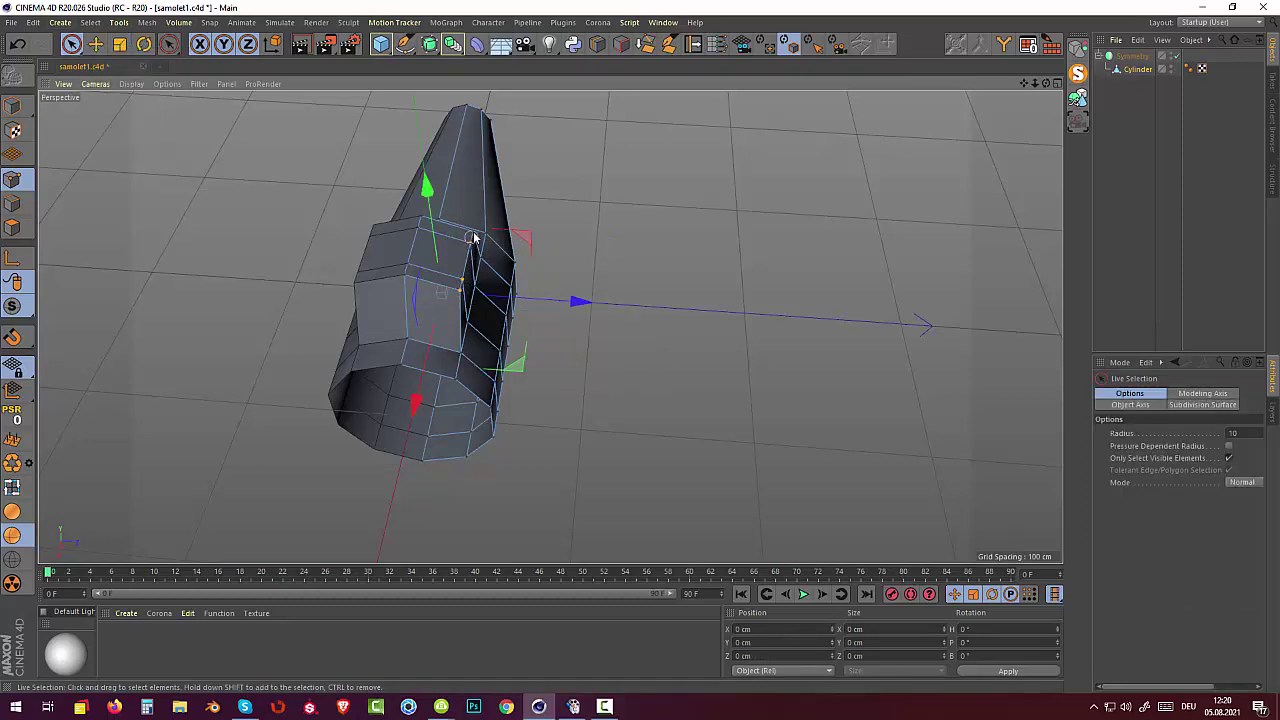
shift+click(470, 242)
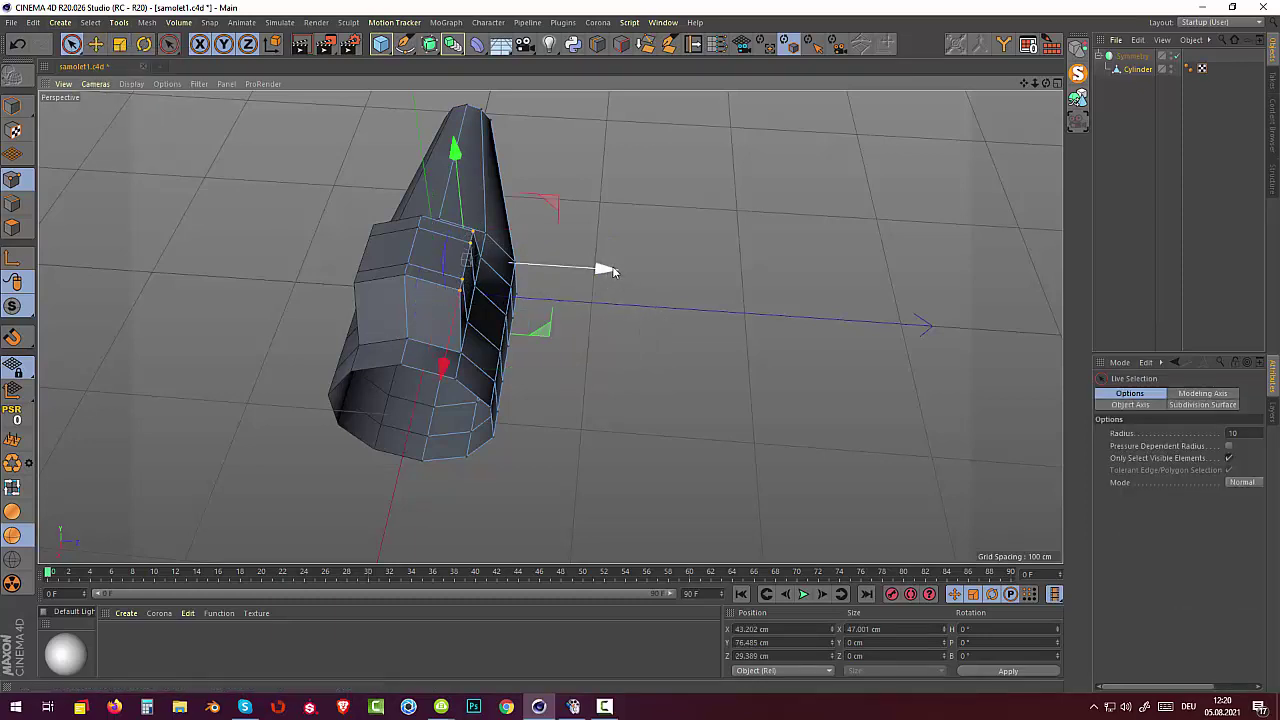
drag(607, 270, 590, 267)
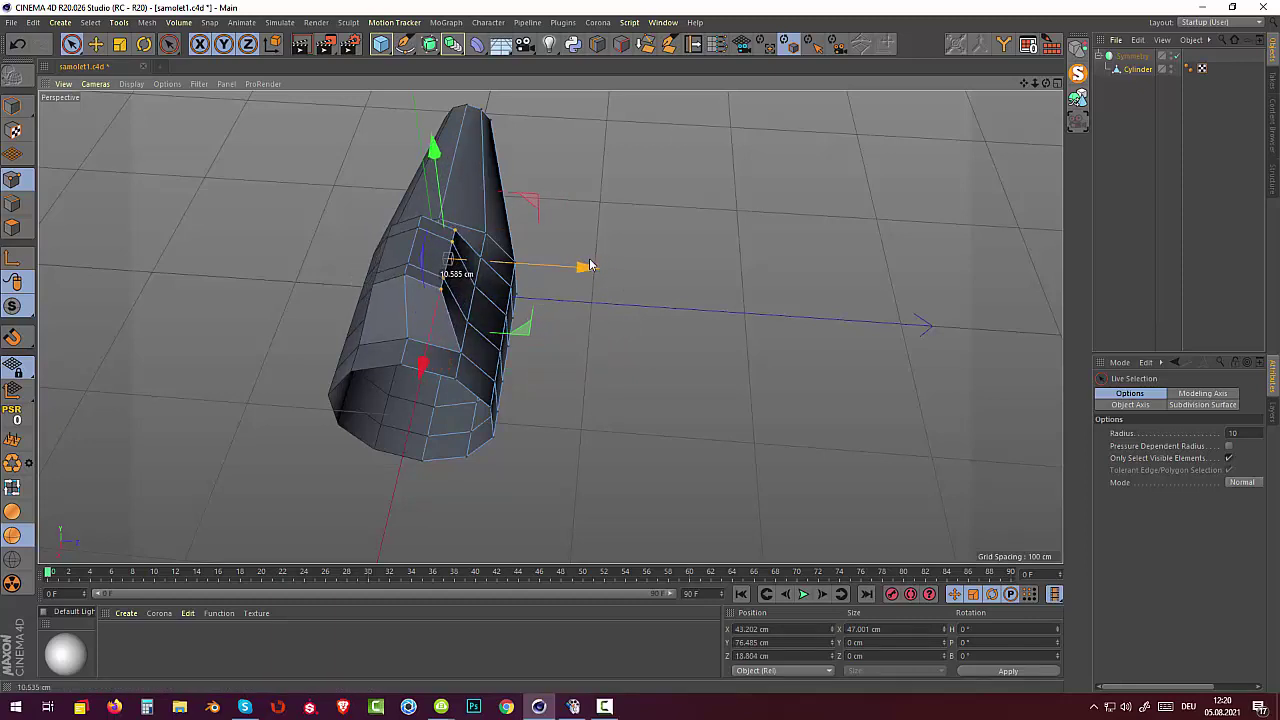
click(663, 331)
In side view, raise the cockpit's top edge points upward to about 80.8 cm in Y.
alt+drag(663, 331, 710, 208)
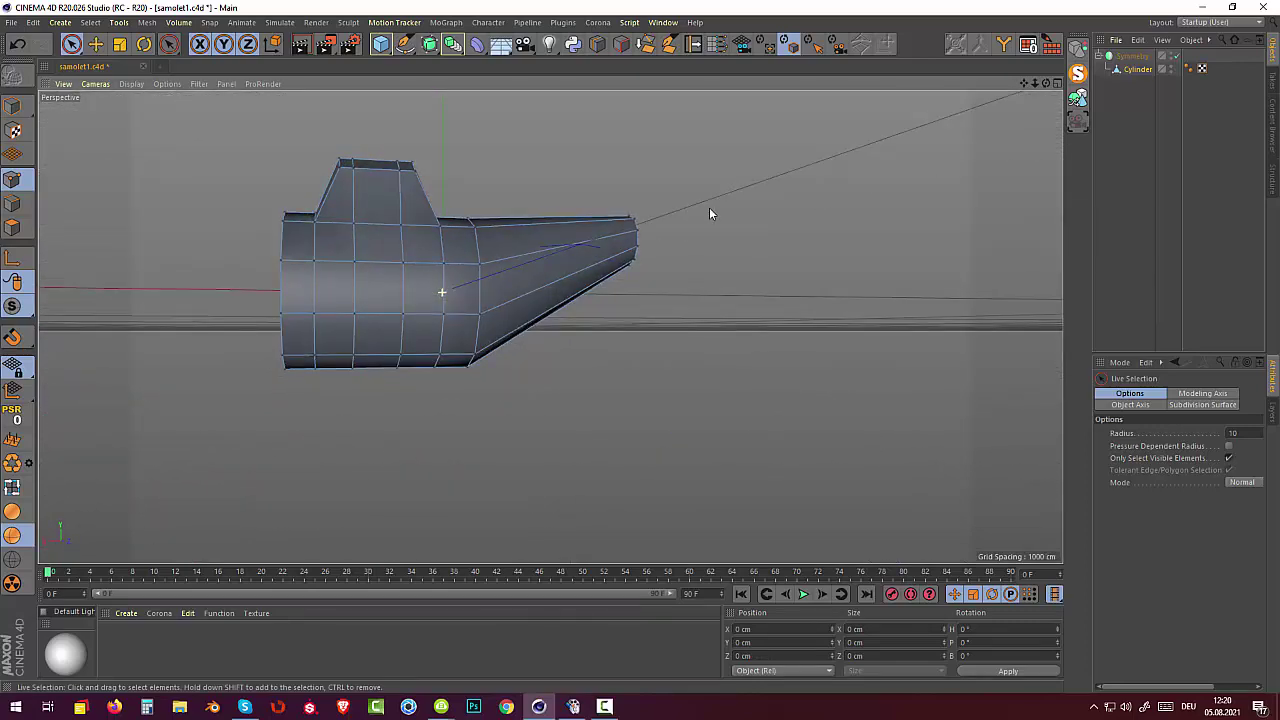
click(410, 178)
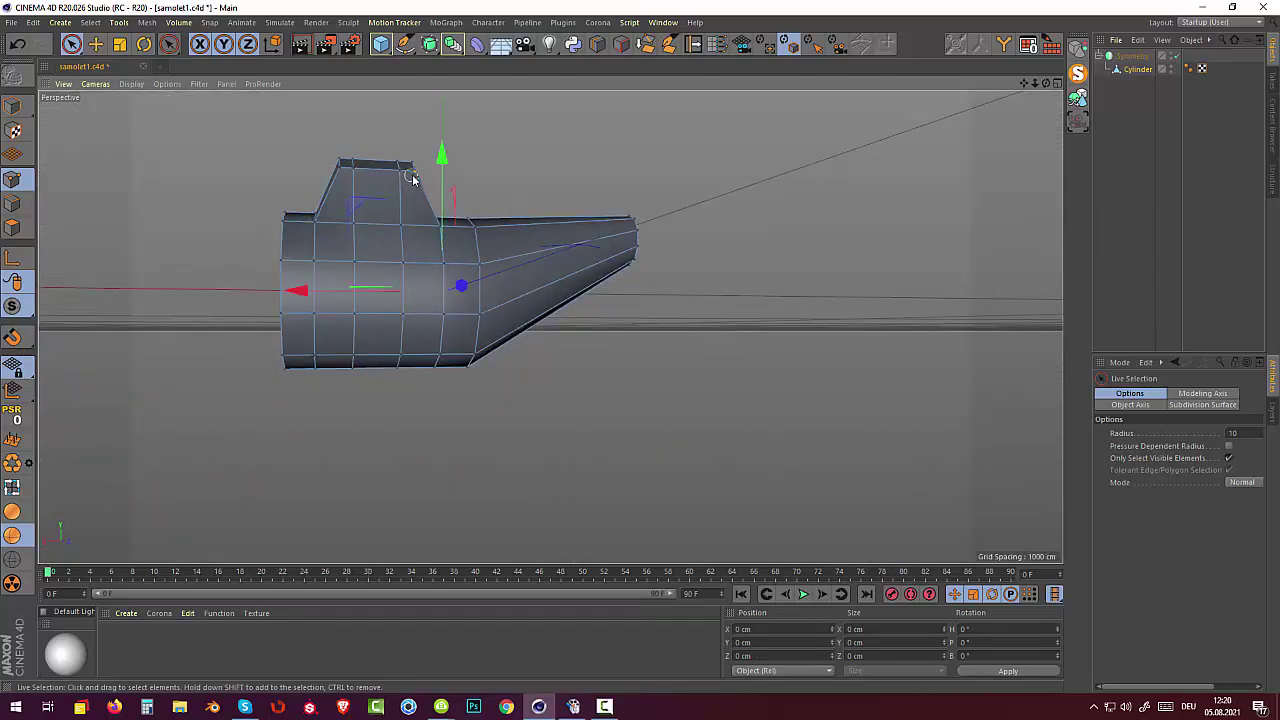
shift+click(342, 176)
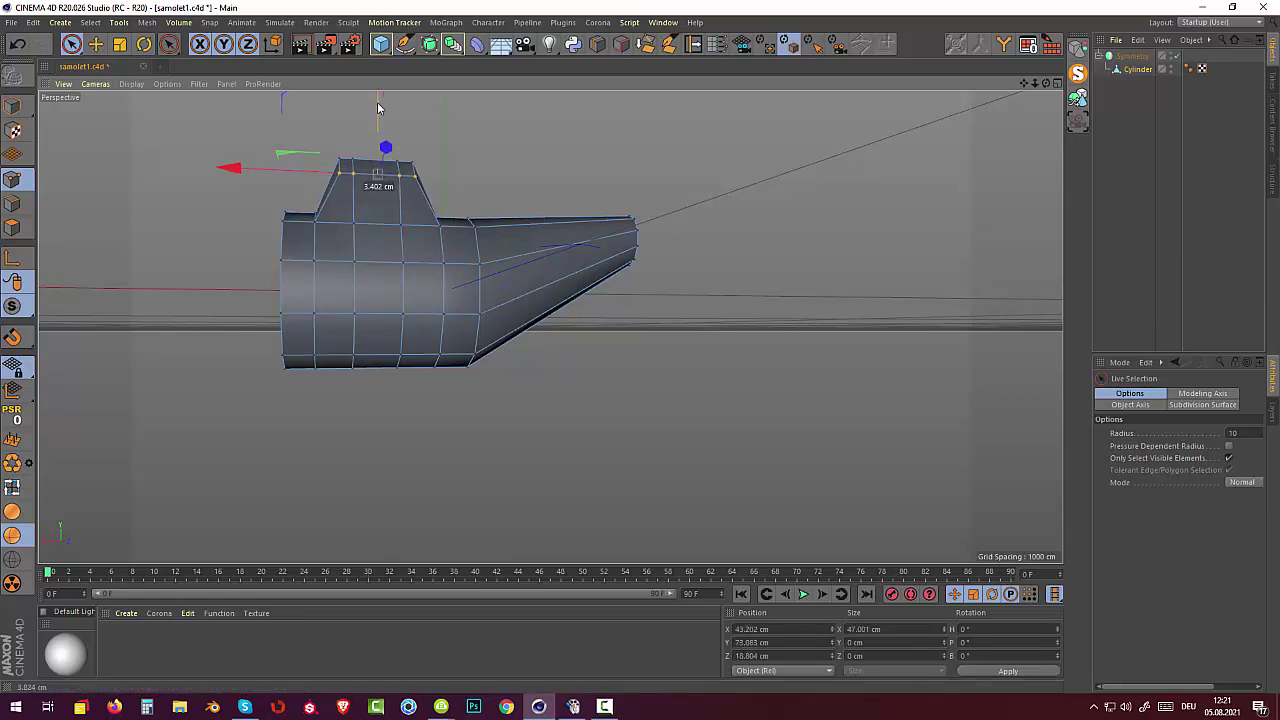
drag(379, 111, 378, 106)
click(418, 150)
key(ctrl+z)
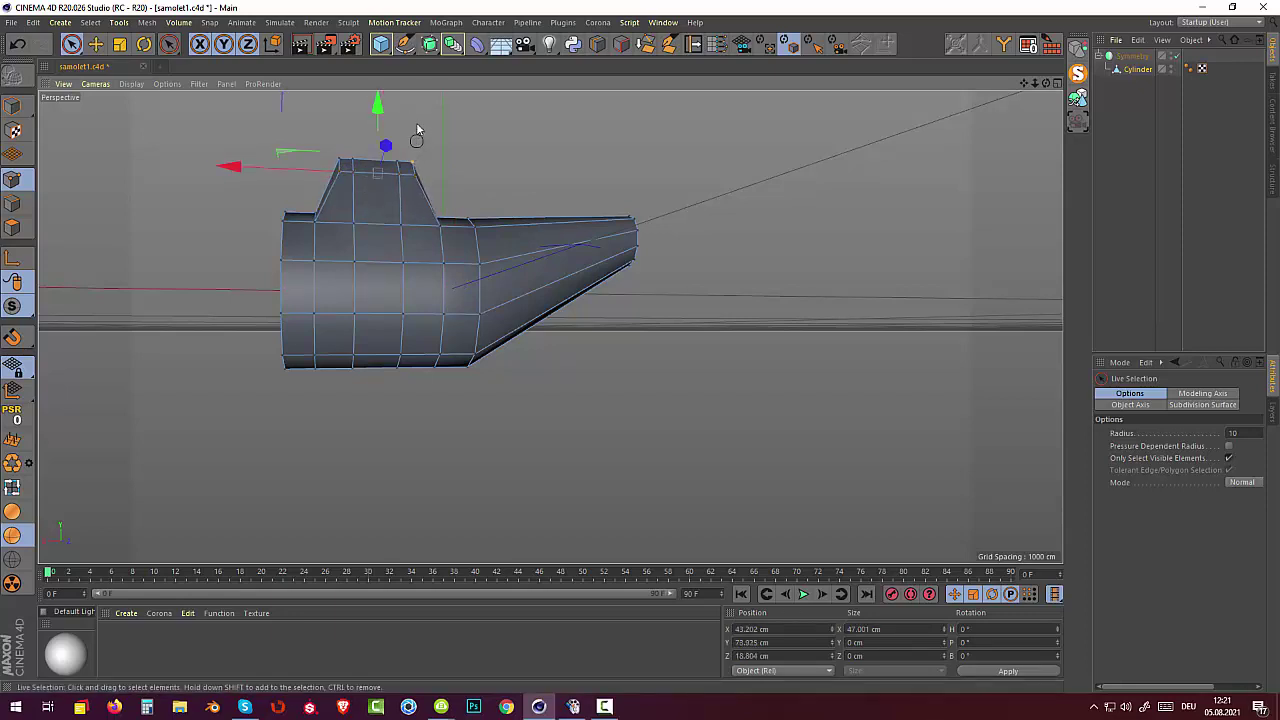
drag(376, 103, 378, 120)
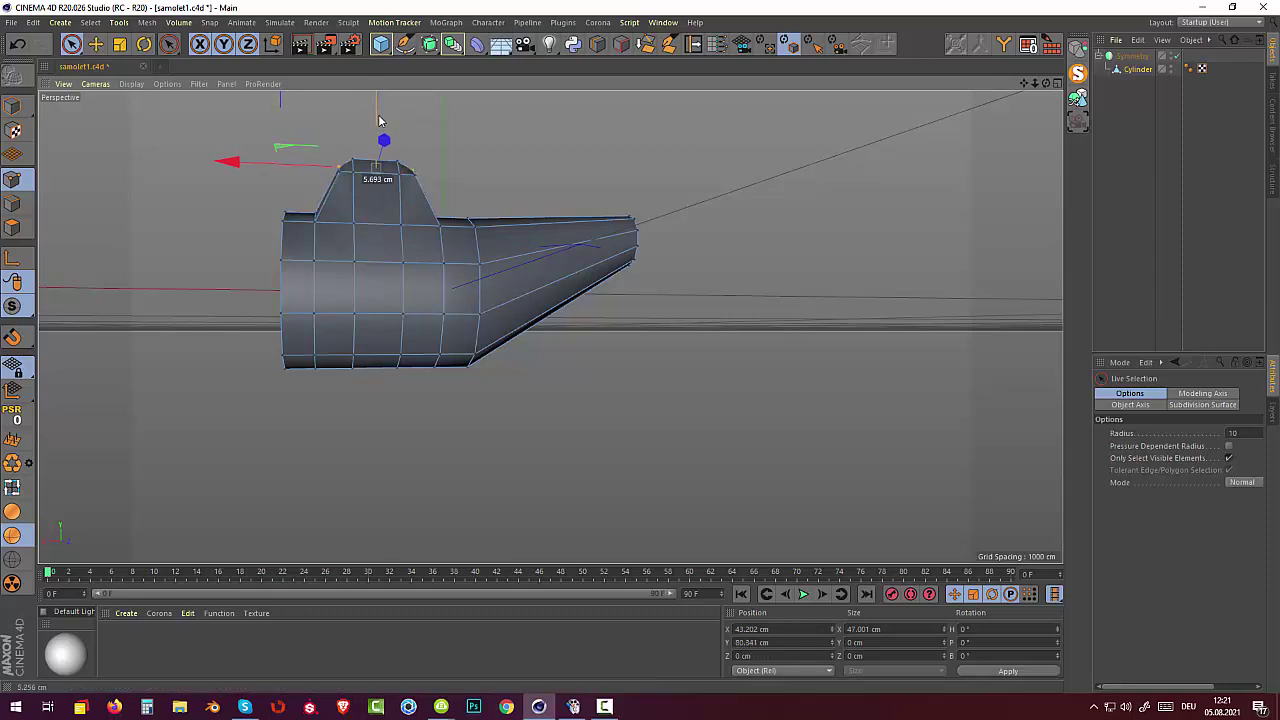
click(404, 210)
With Loop/Path Cut, add a horizontal loop across the cockpit and a vertical loop ringing the fuselage.
right_click(400, 202)
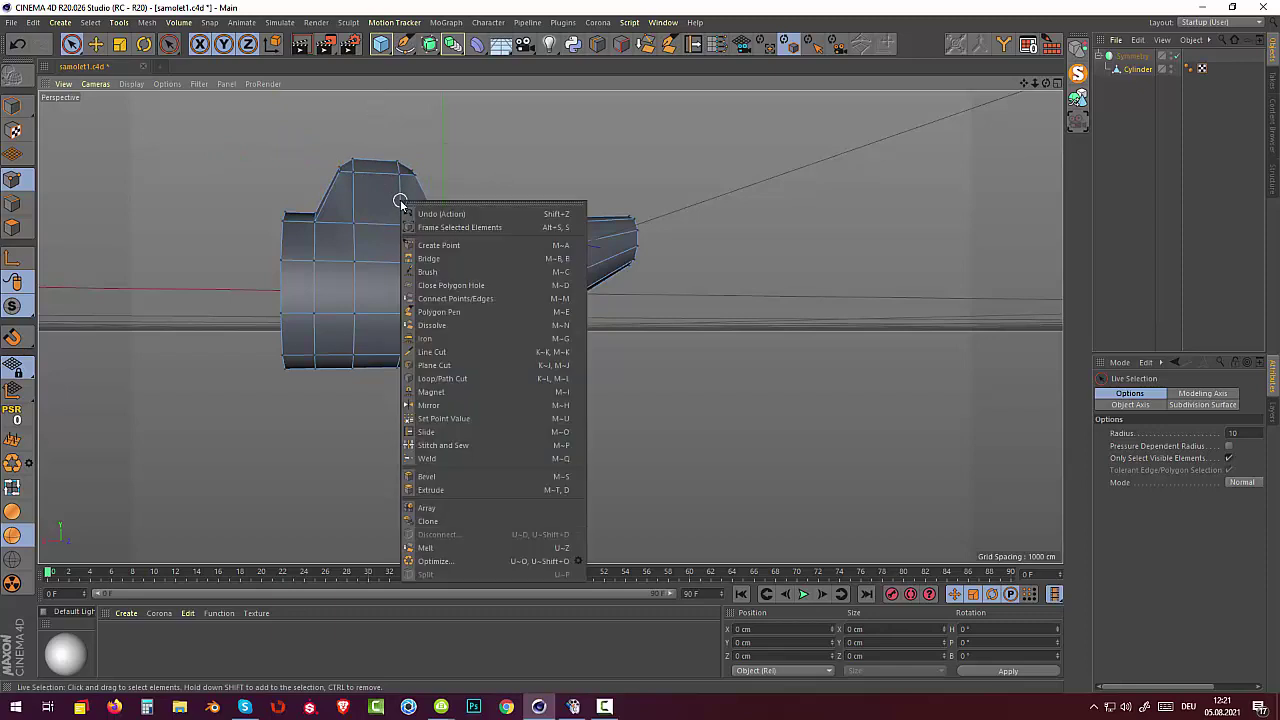
key(Escape)
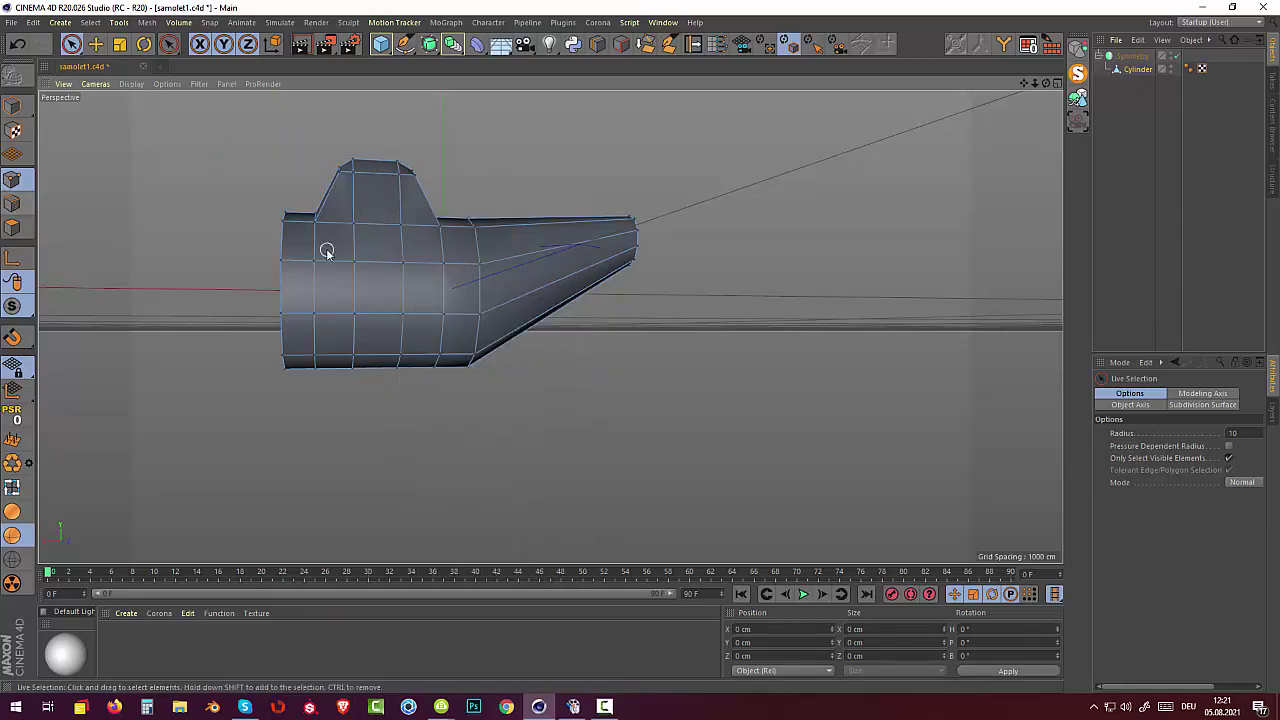
click(12, 227)
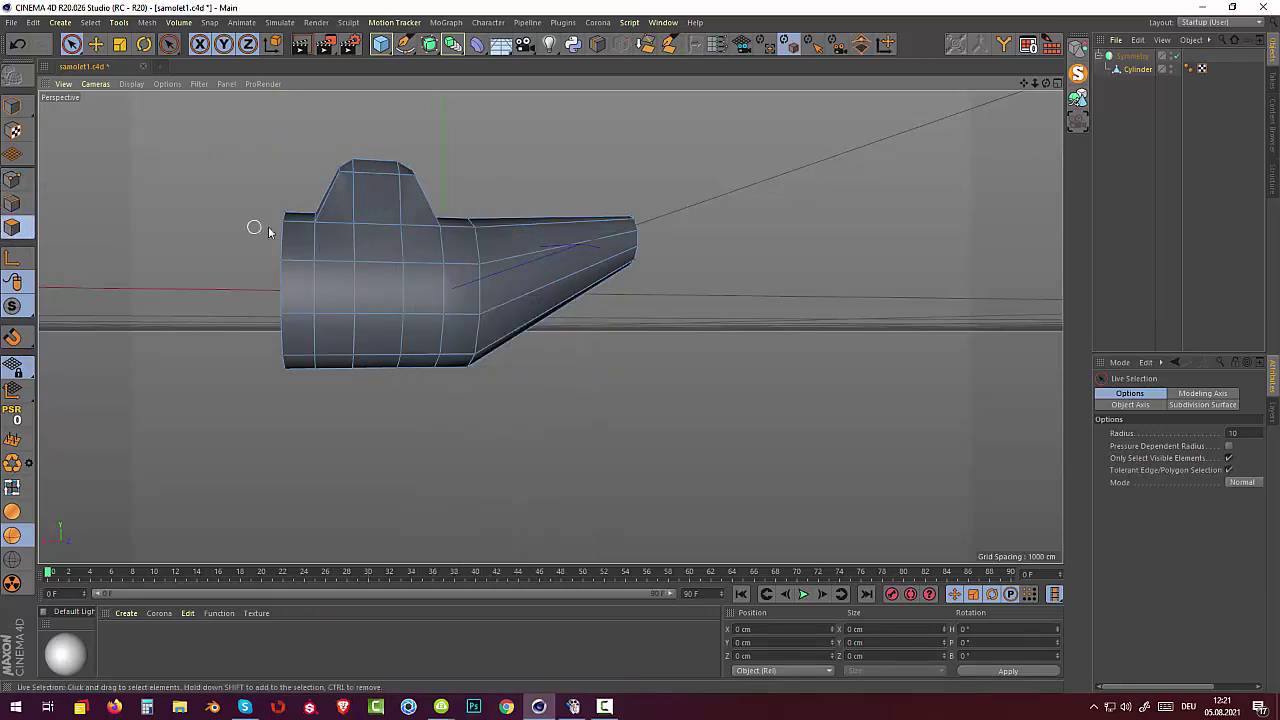
right_click(381, 199)
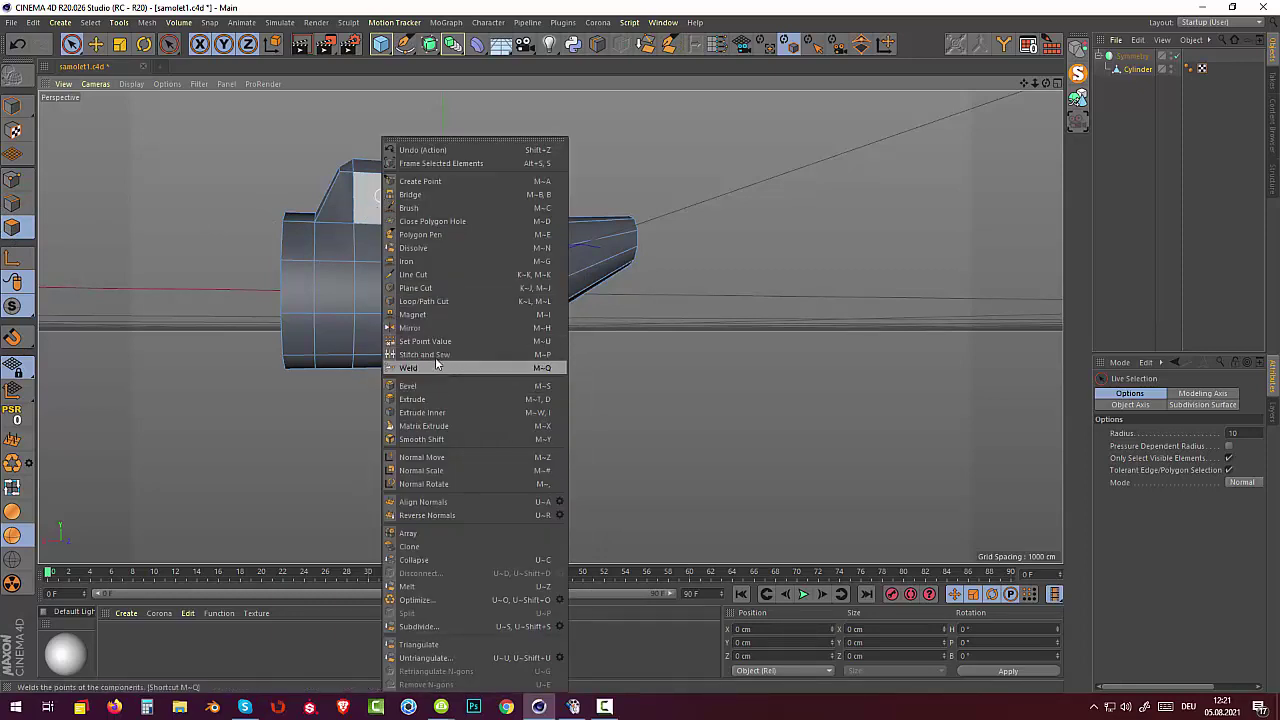
click(429, 301)
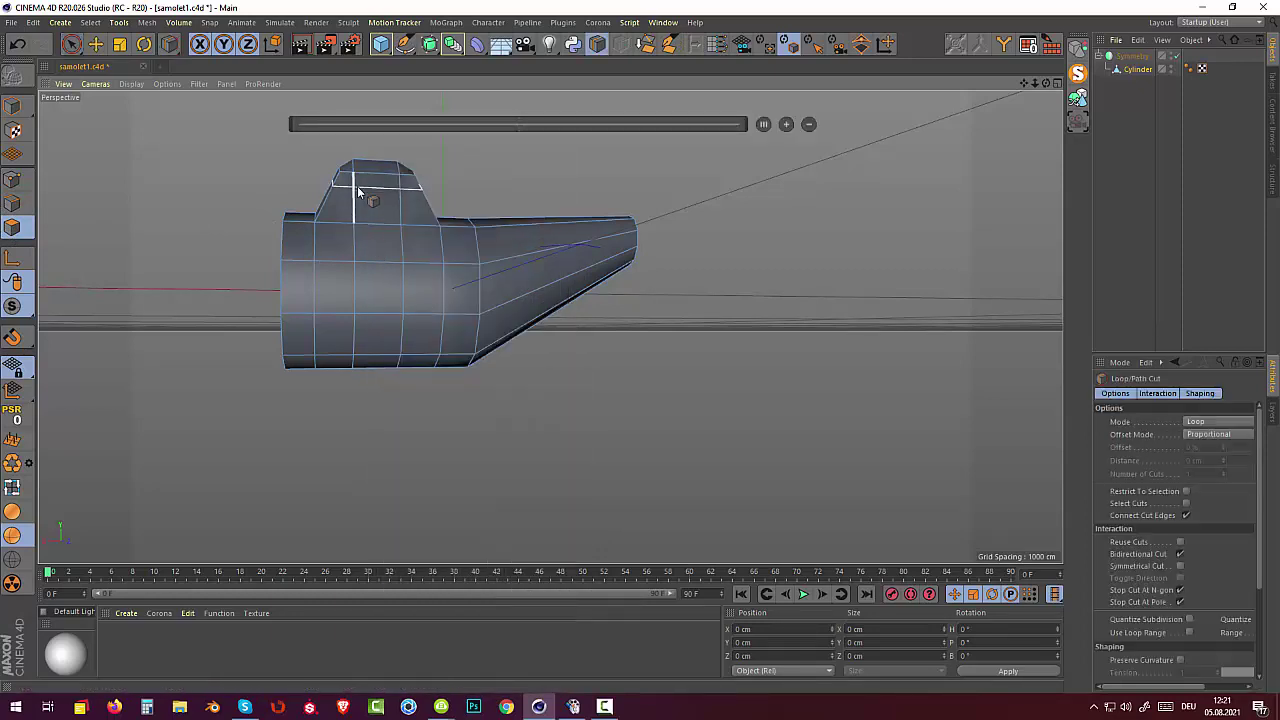
click(354, 189)
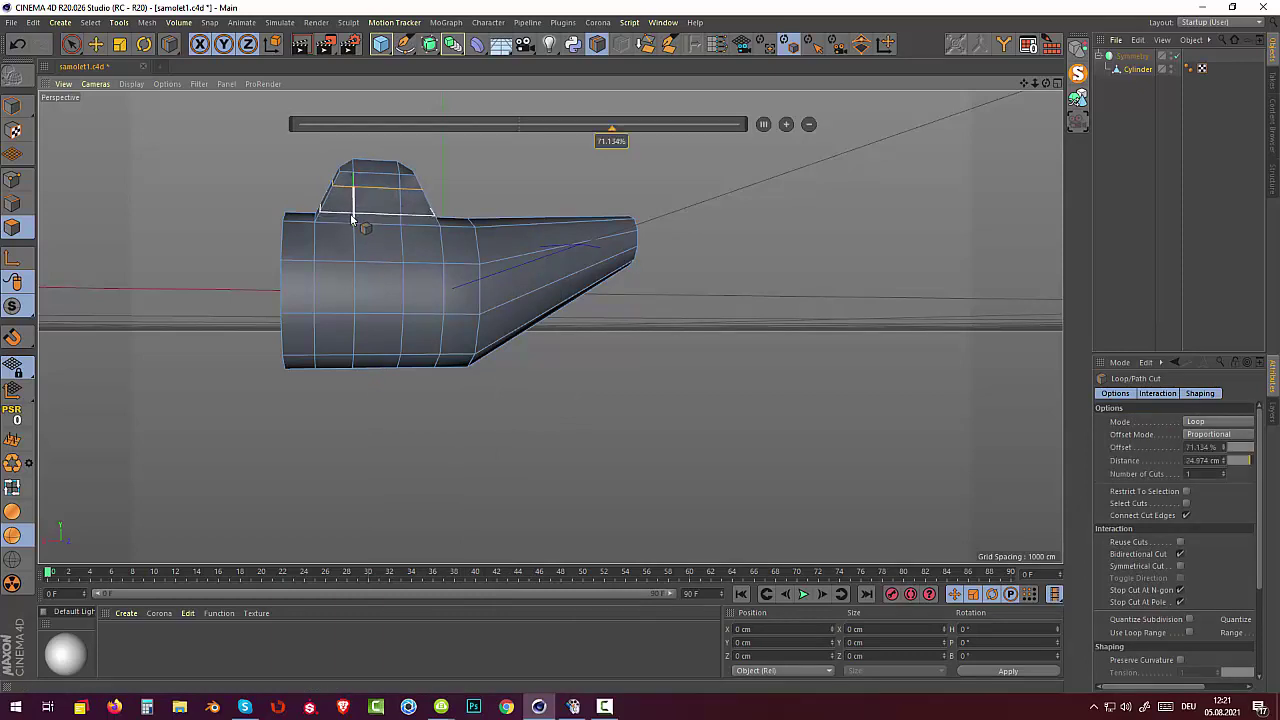
click(352, 216)
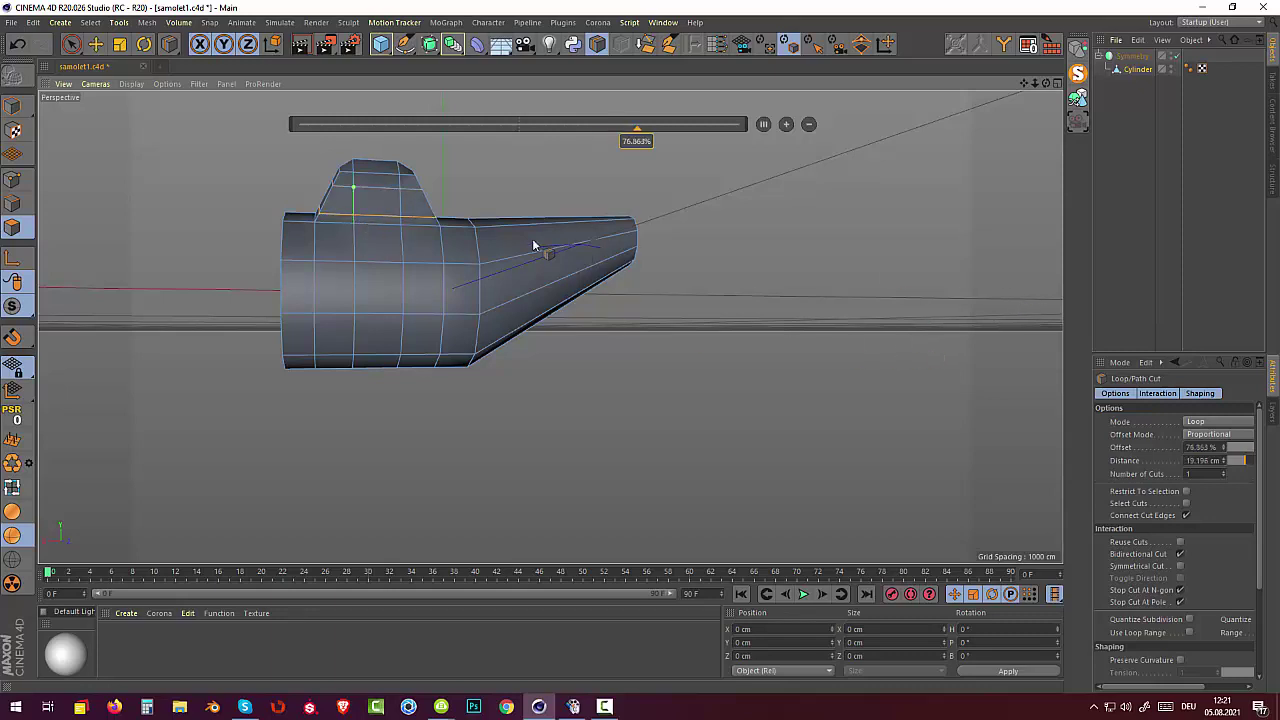
click(366, 192)
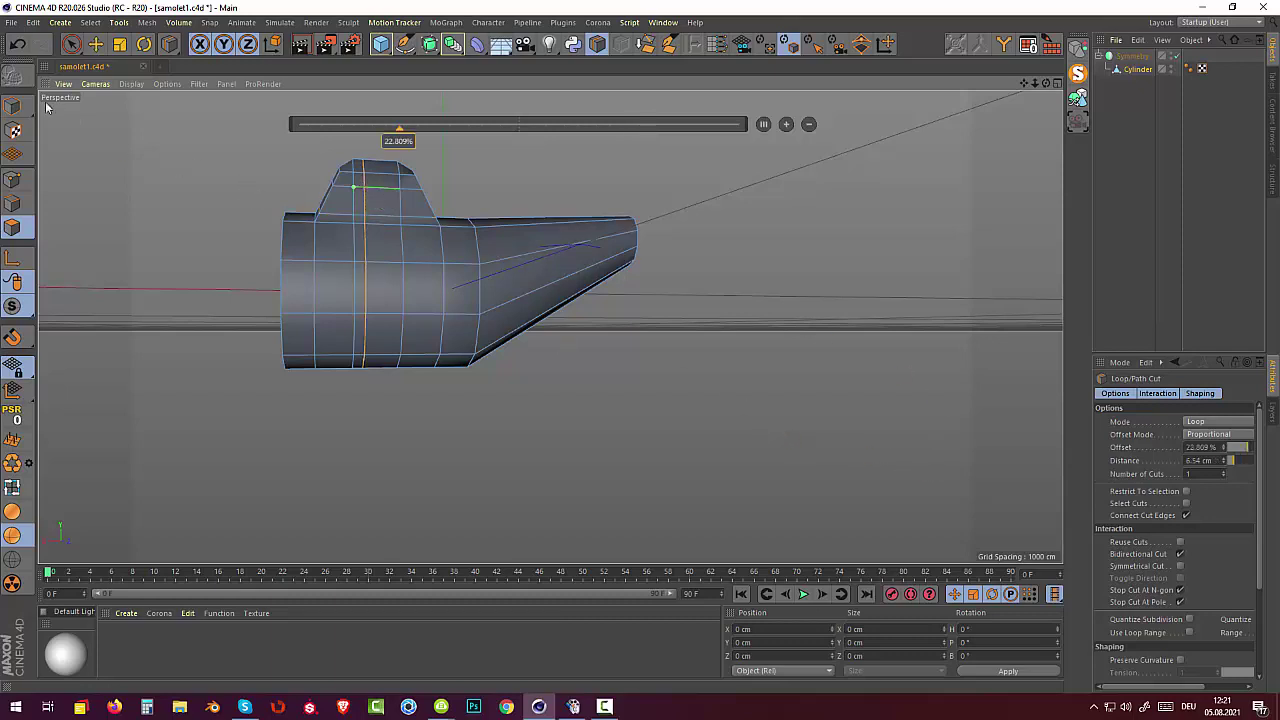
click(12, 179)
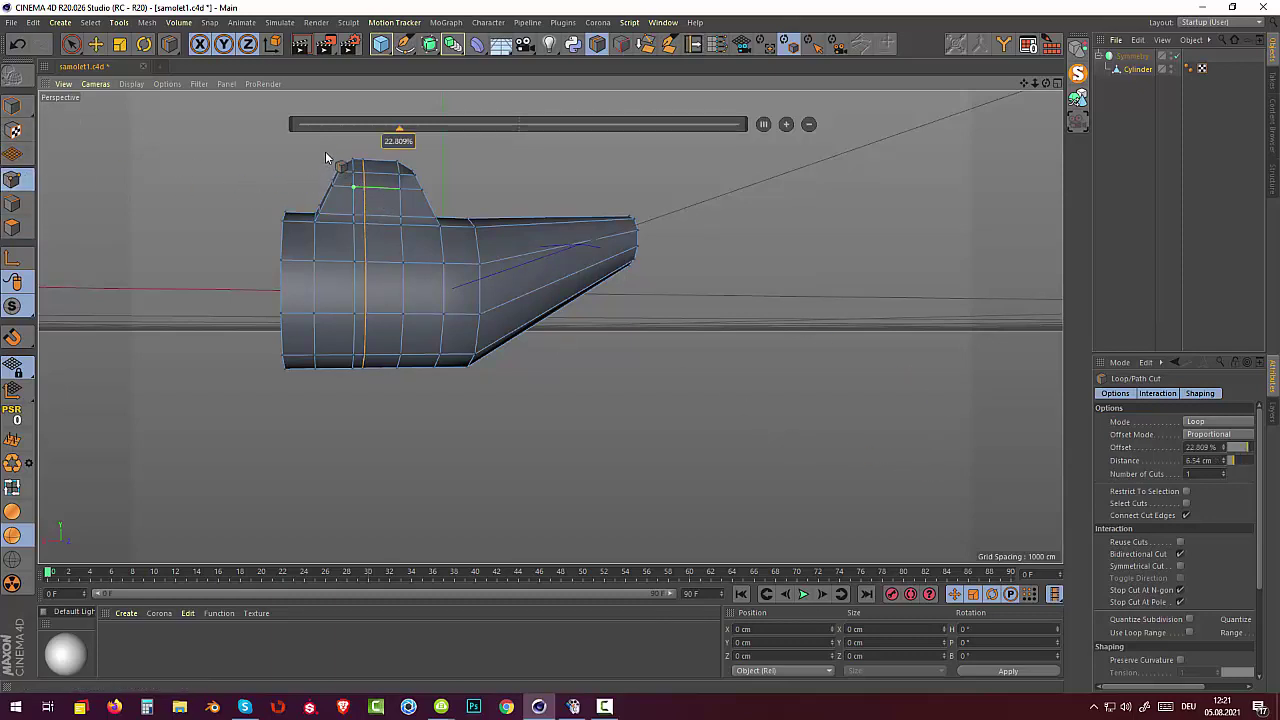
drag(71, 43, 130, 56)
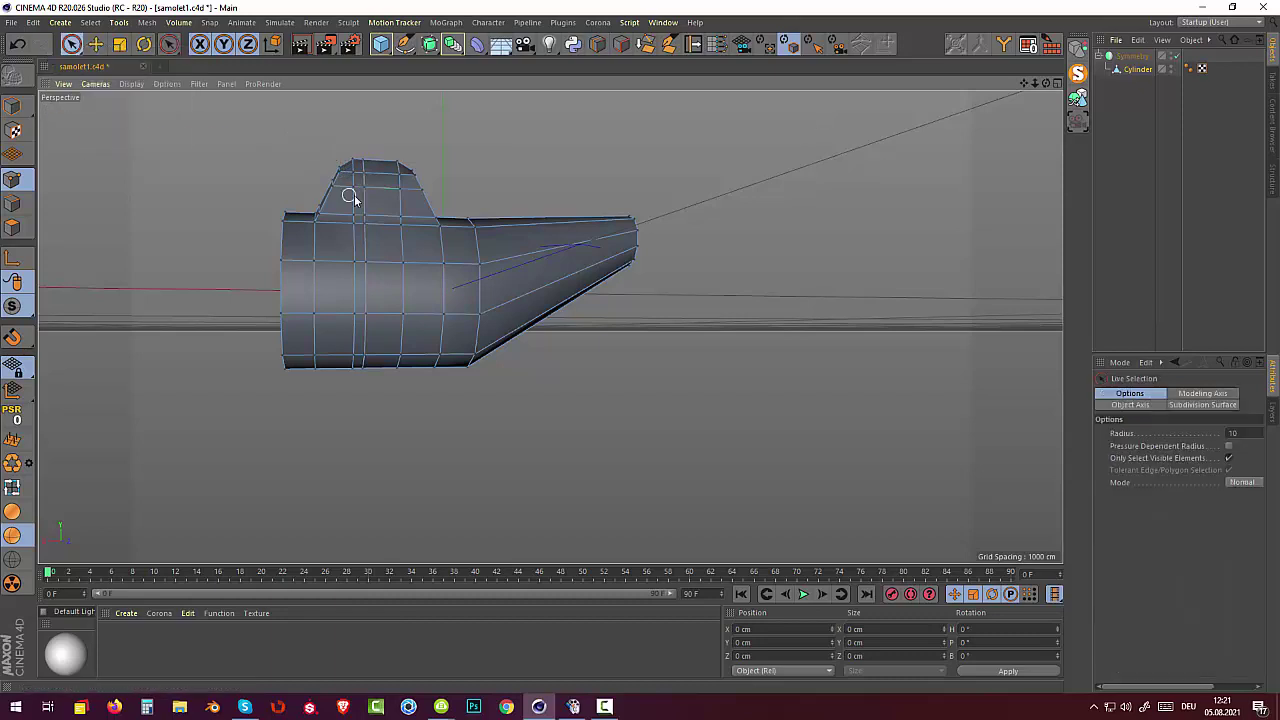
Box-select the cockpit's top points and nudge them to reshape the top.
drag(343, 155, 411, 170)
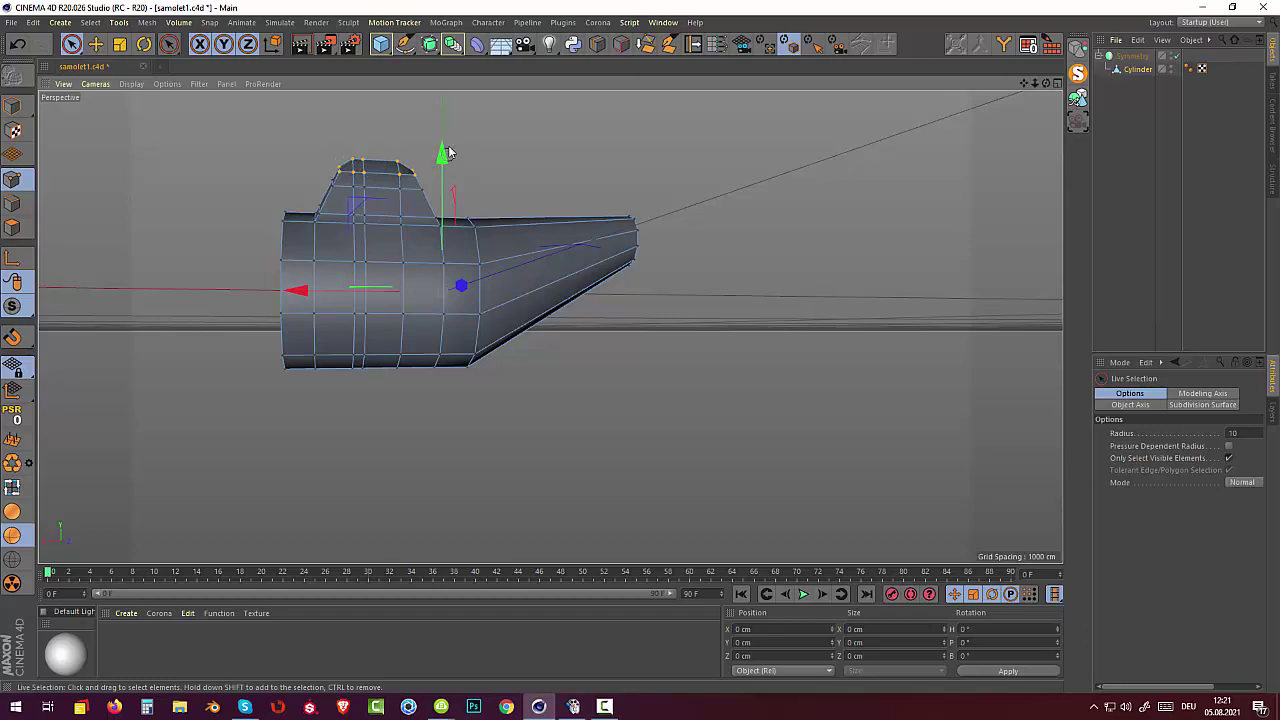
drag(378, 108, 373, 117)
click(725, 302)
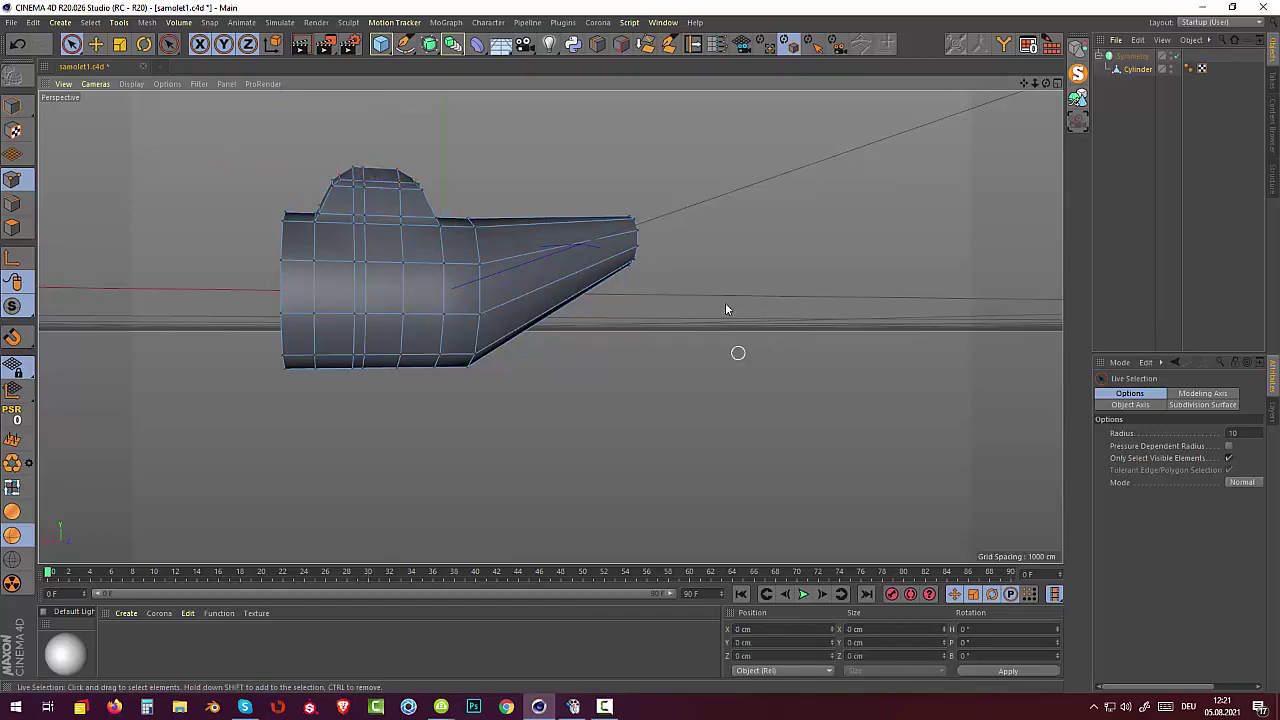
mouse_move(725, 302)
alt+mouse_down()
mouse_move(885, 354)
mouse_move(980, 335)
mouse_move(763, 369)
mouse_move(718, 351)
mouse_move(503, 187)
alt+mouse_up()
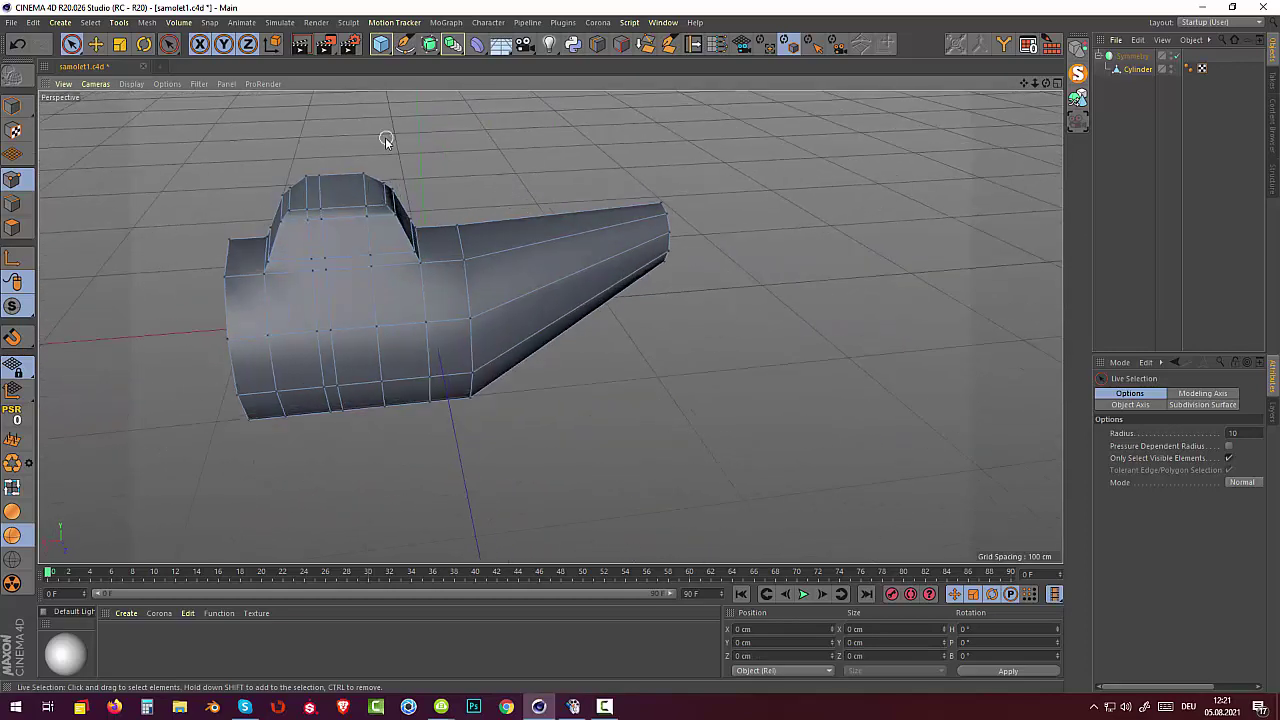
Drag one cockpit top point to about X 58.2 cm, Y 79.4 cm.
alt+drag(385, 137, 366, 106)
click(312, 152)
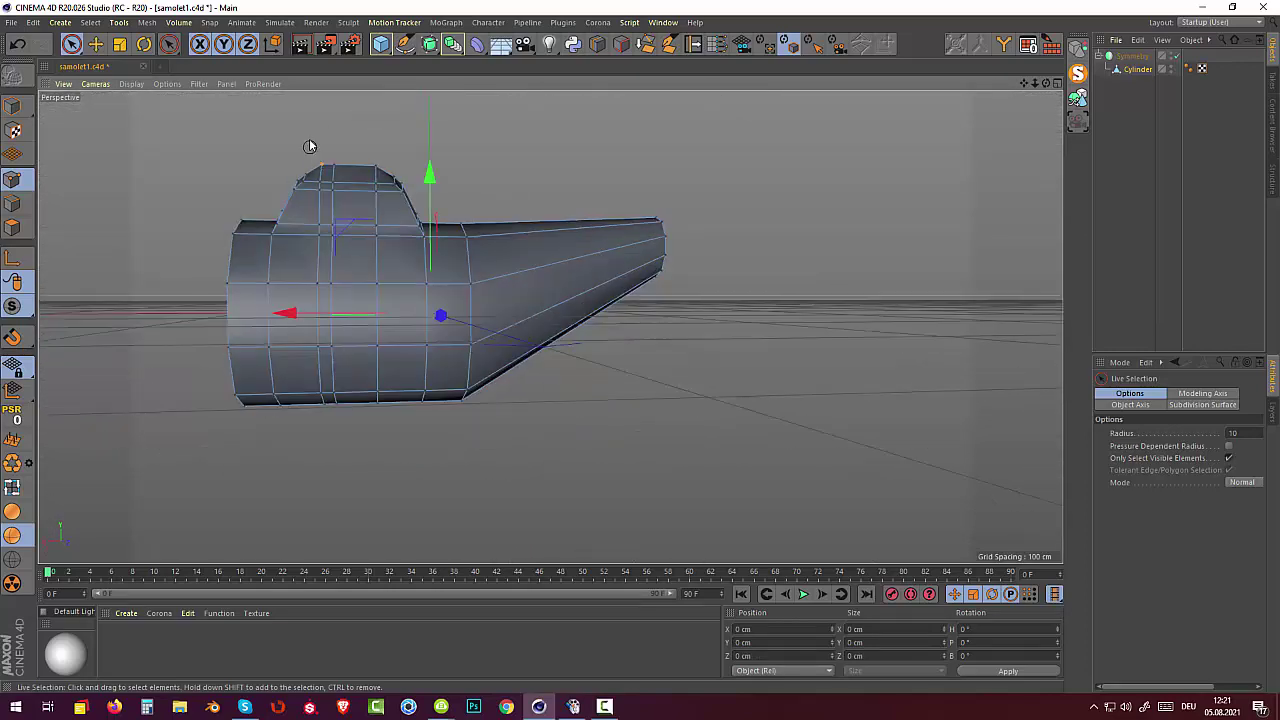
click(418, 145)
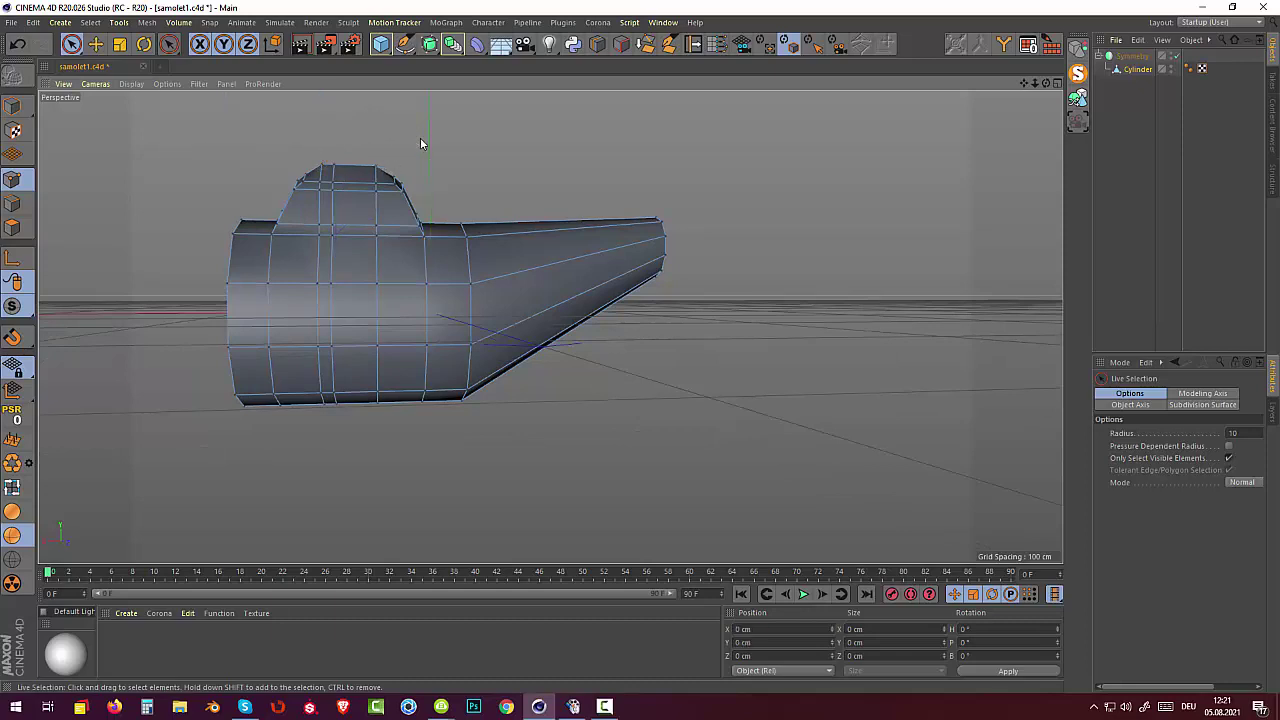
click(309, 163)
drag(314, 137, 321, 109)
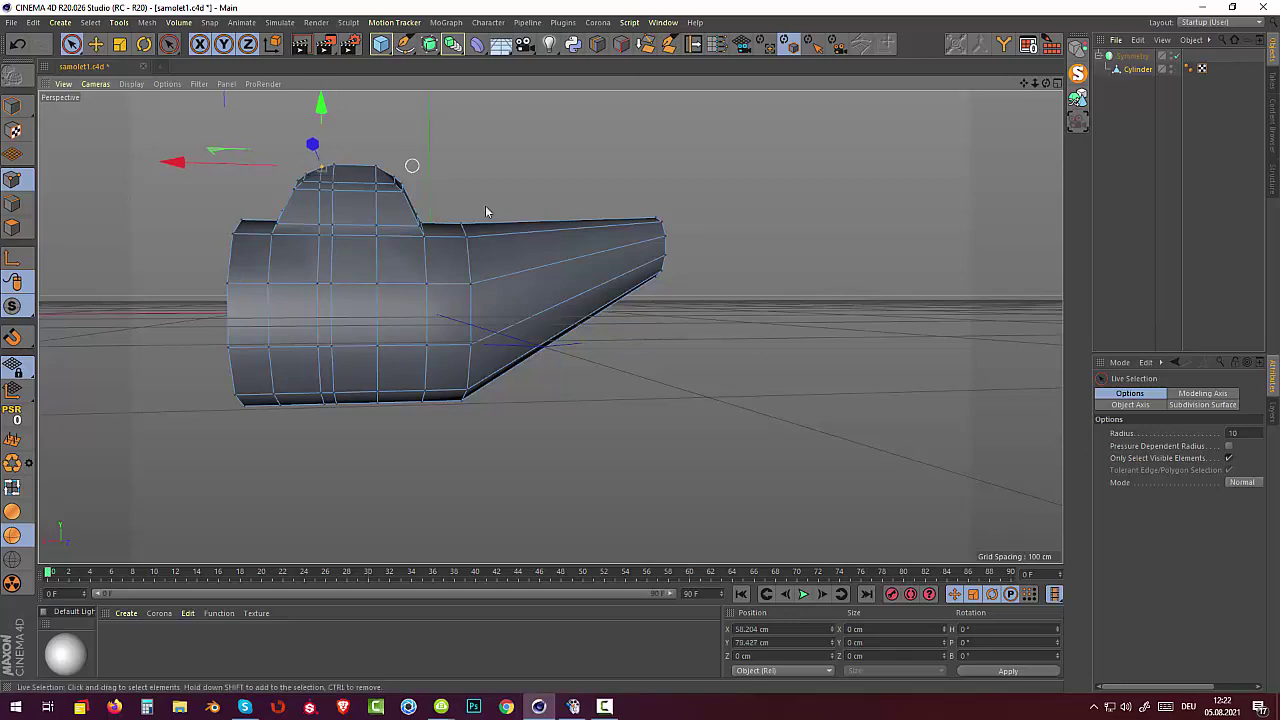
mouse_move(584, 344)
alt+mouse_down()
mouse_move(827, 386)
mouse_move(966, 437)
mouse_move(737, 369)
mouse_move(680, 397)
alt+mouse_up()
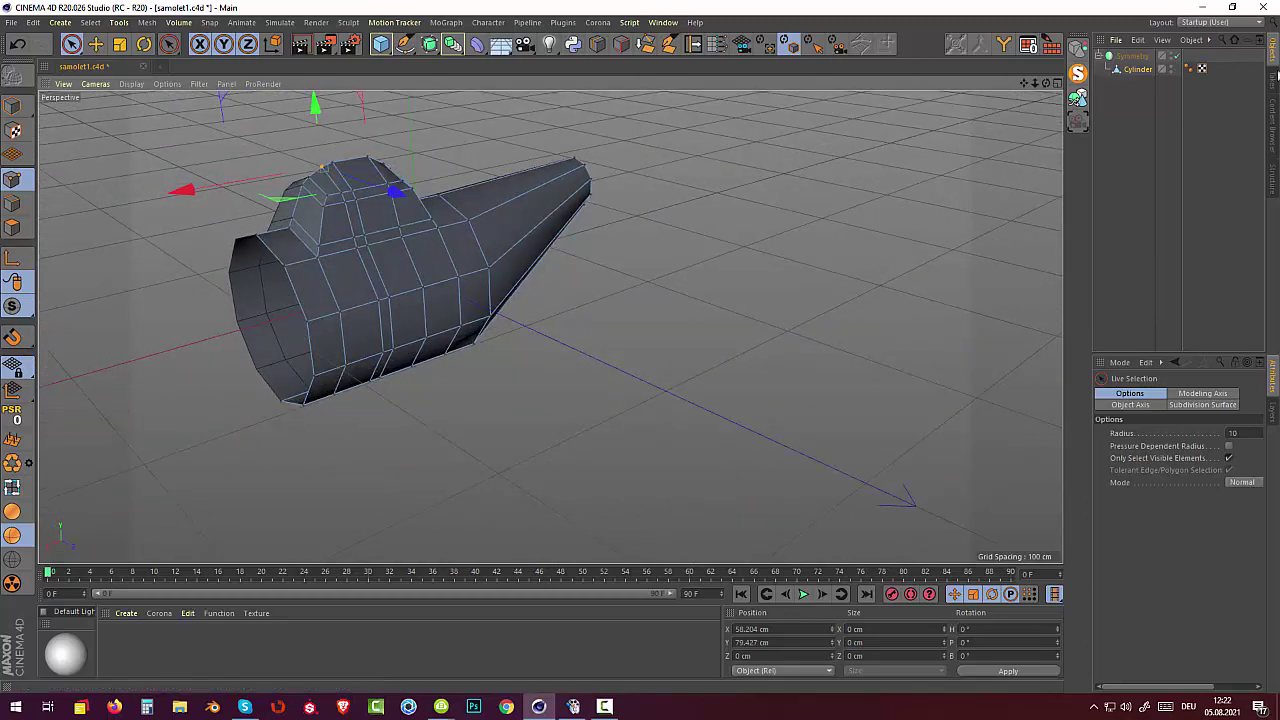
Nest the Symmetry object in a new Subdivision Surface, preview the smoothing, then disable it.
click(1130, 58)
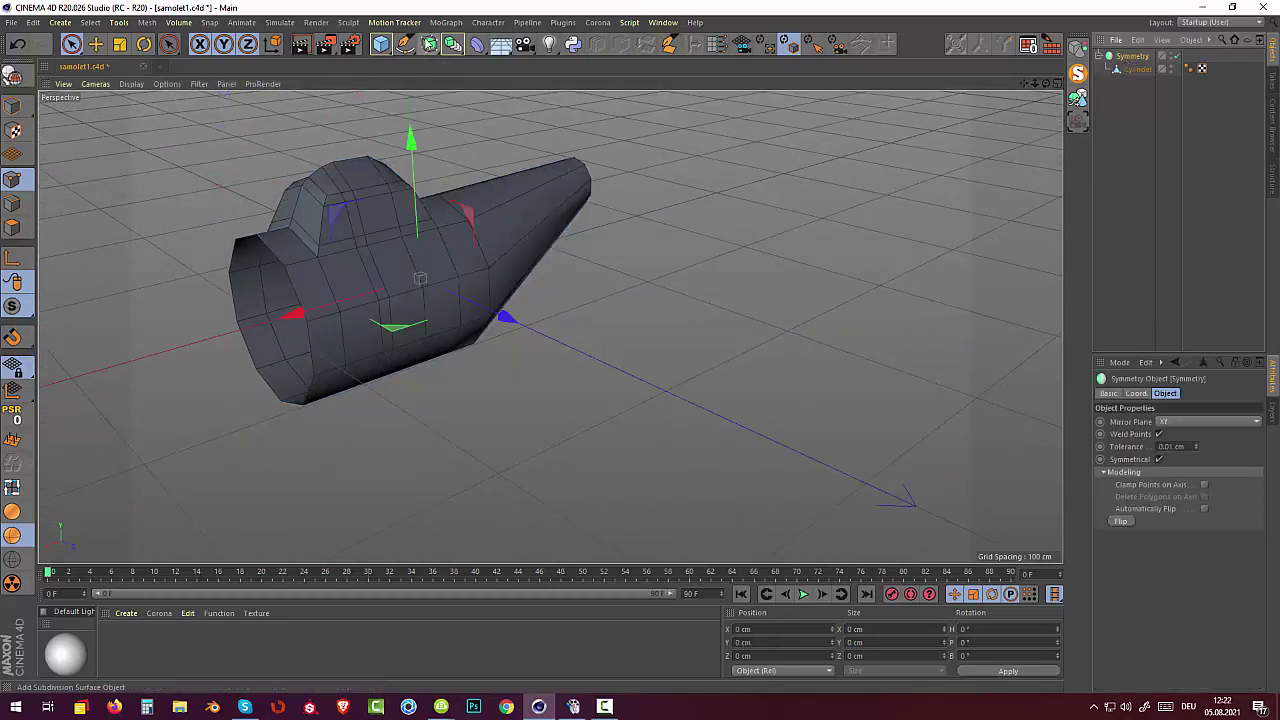
drag(430, 50, 472, 62)
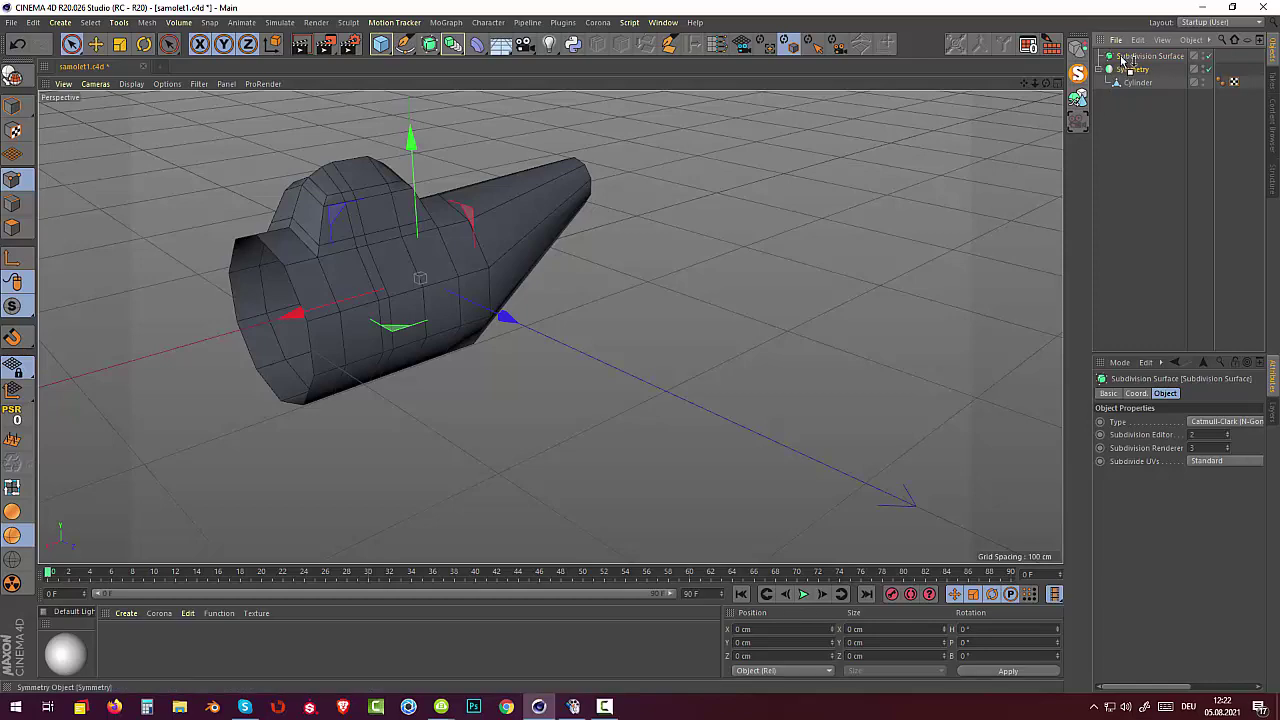
drag(1123, 62, 1125, 56)
mouse_move(916, 118)
alt+mouse_down()
mouse_move(656, 234)
mouse_move(751, 218)
mouse_move(740, 211)
mouse_move(714, 234)
mouse_move(566, 246)
mouse_move(550, 218)
alt+mouse_up()
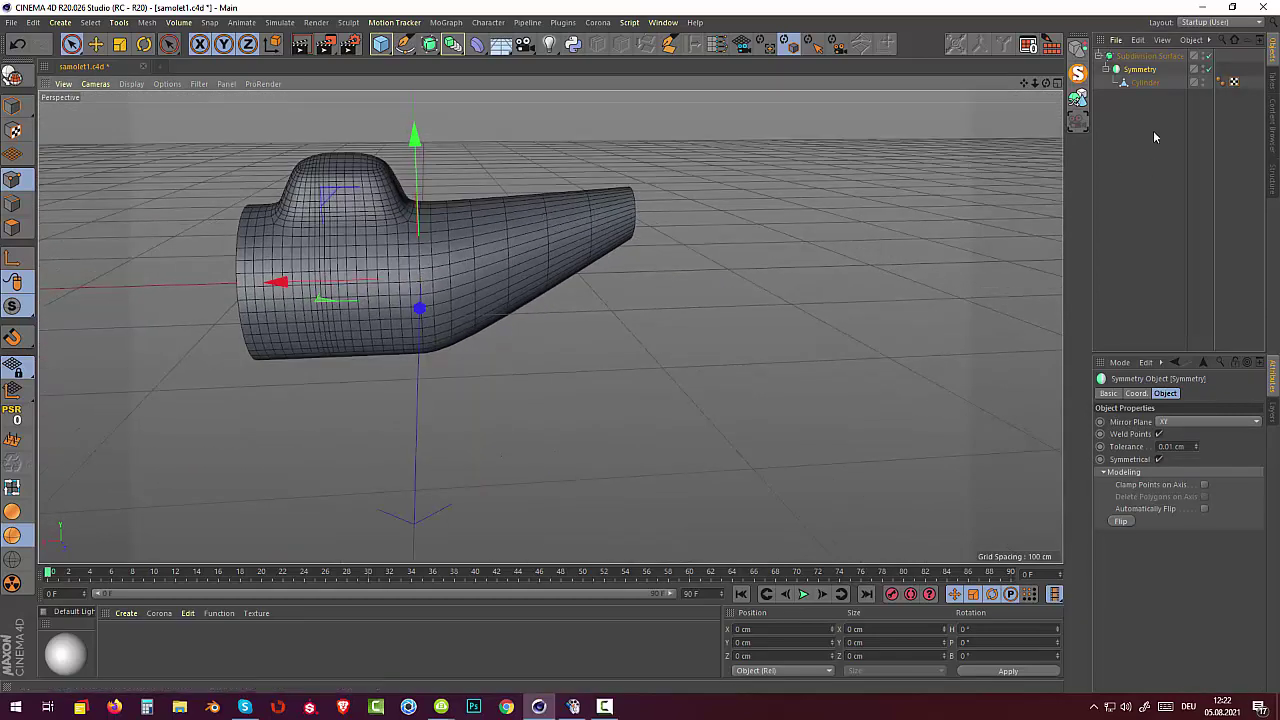
click(1133, 83)
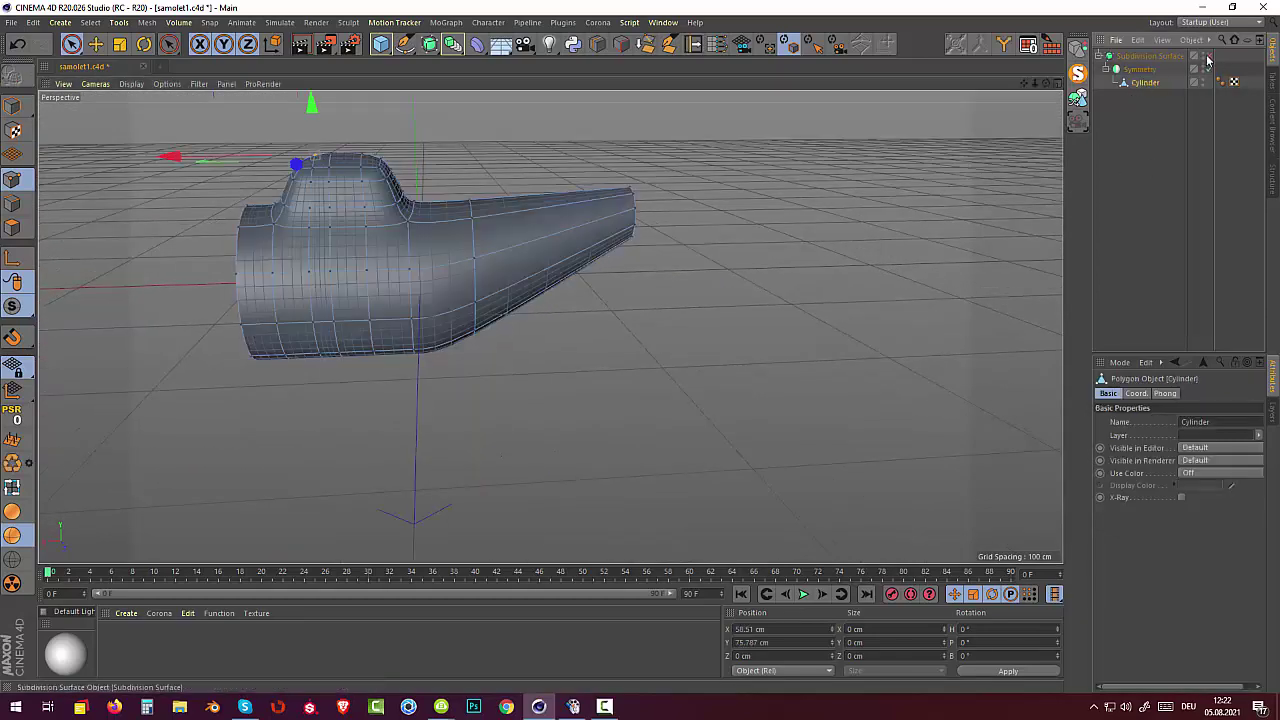
click(1206, 57)
alt+drag(808, 208, 774, 266)
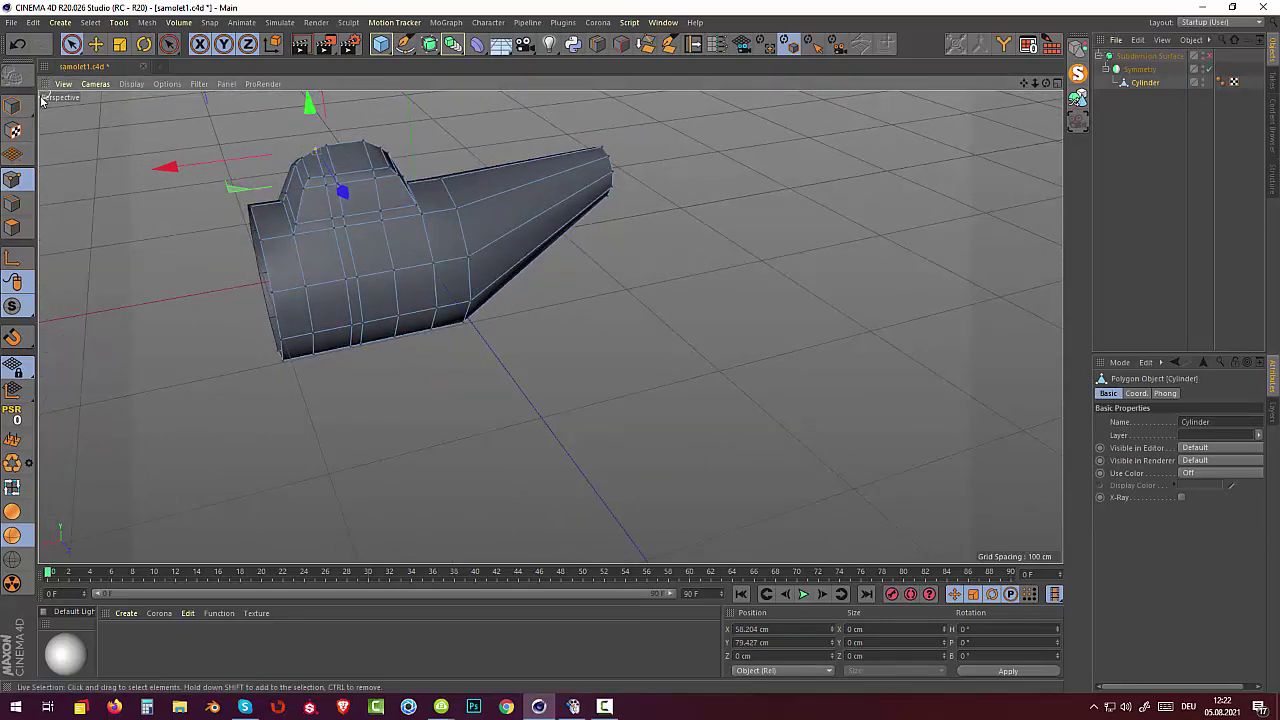
In Polygon mode, select the two cockpit window faces, front and side.
click(12, 227)
click(363, 204)
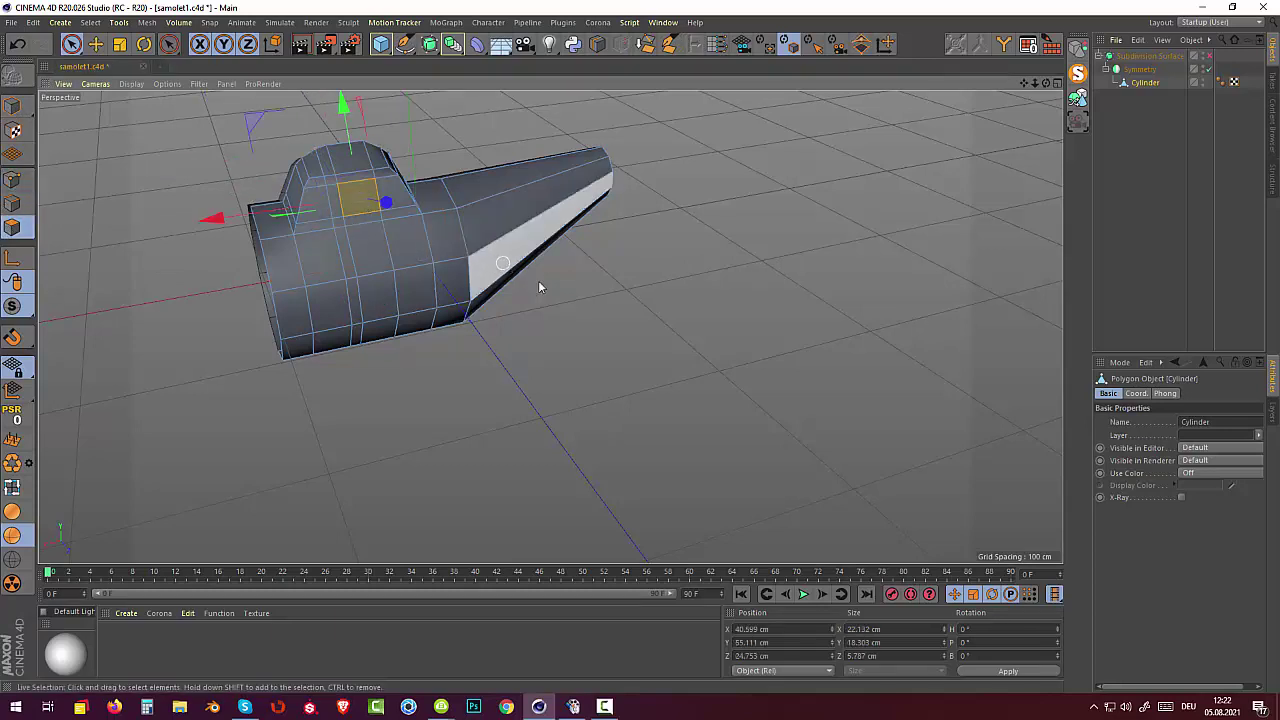
mouse_move(538, 280)
alt+mouse_down()
mouse_move(625, 312)
mouse_move(580, 314)
alt+mouse_up()
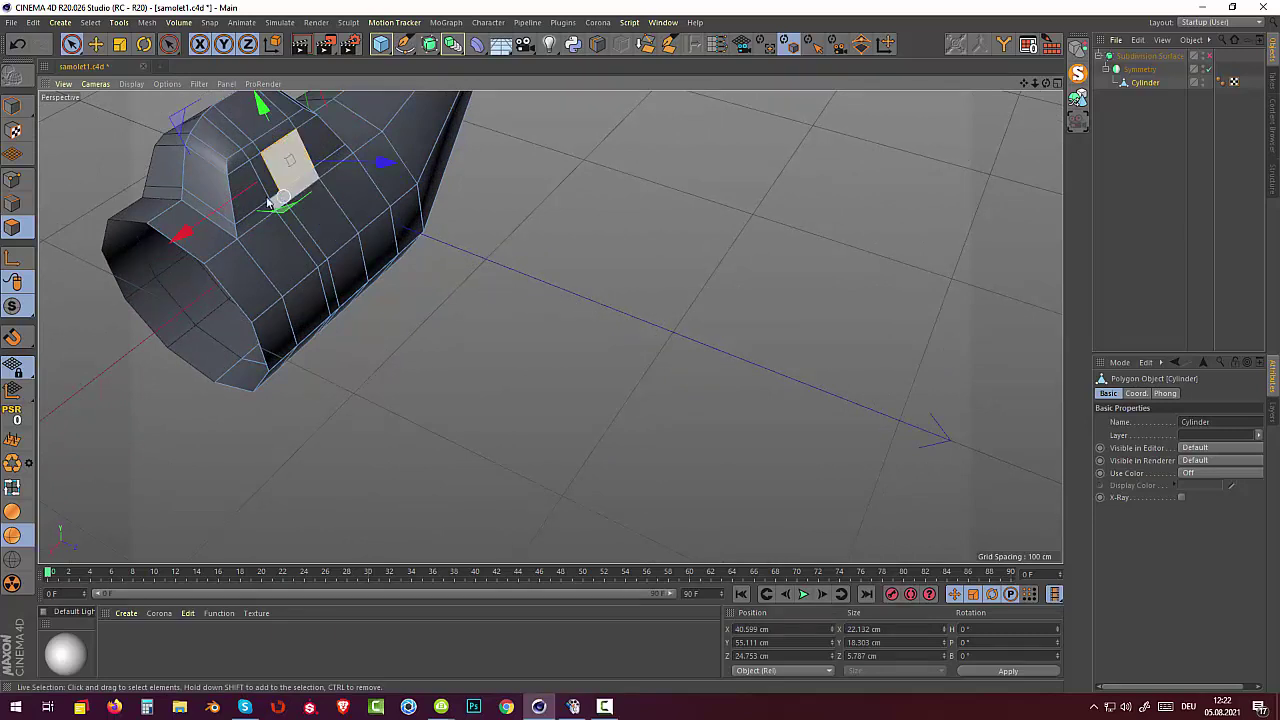
shift+click(210, 182)
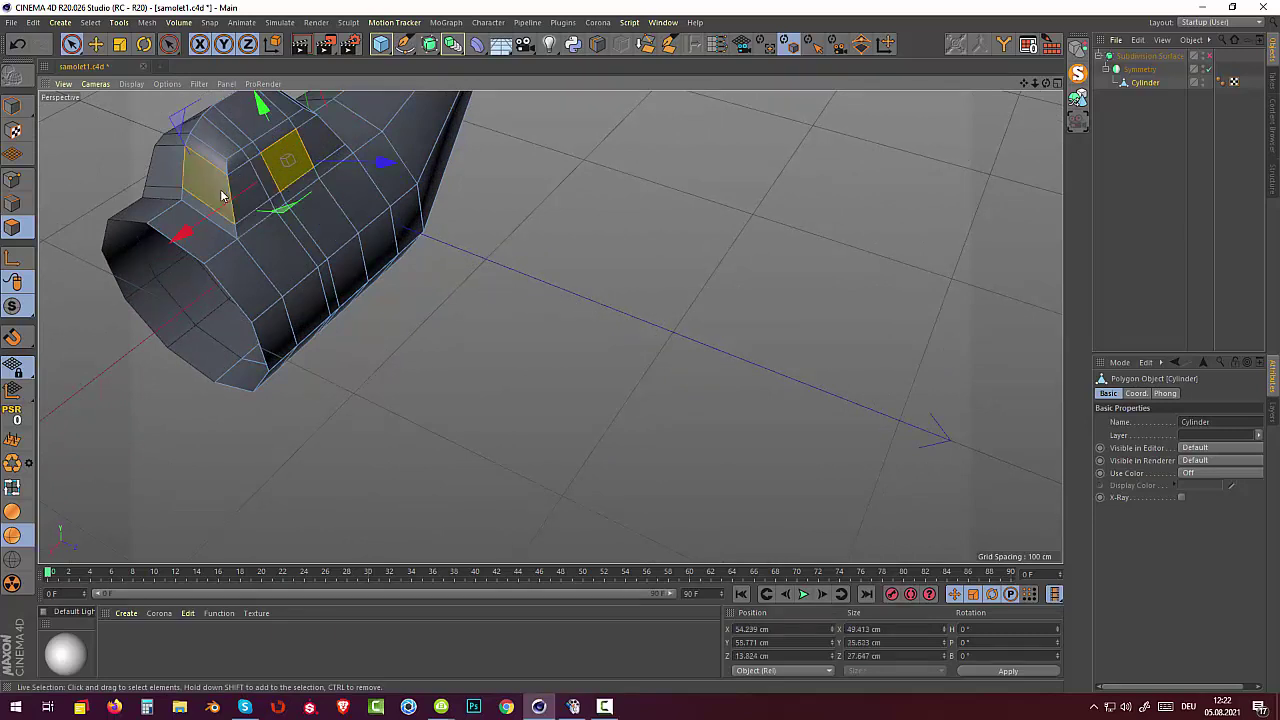
shift+click(238, 200)
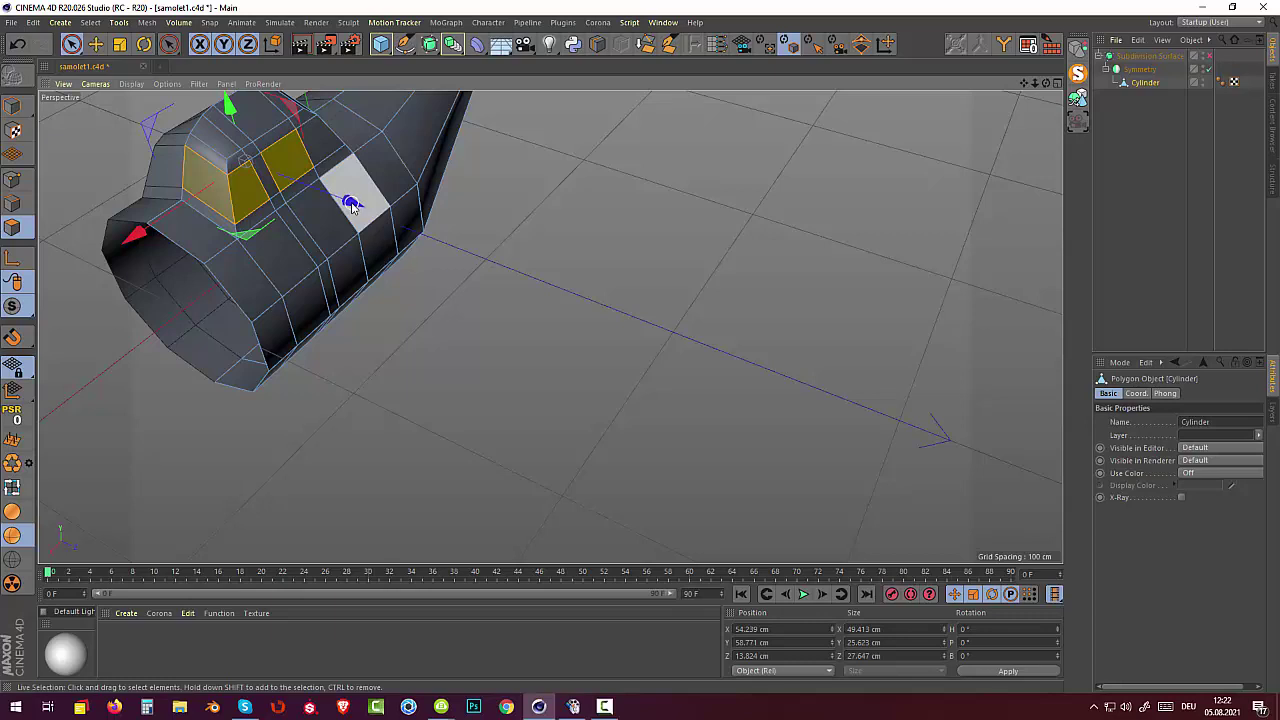
drag(350, 204, 366, 212)
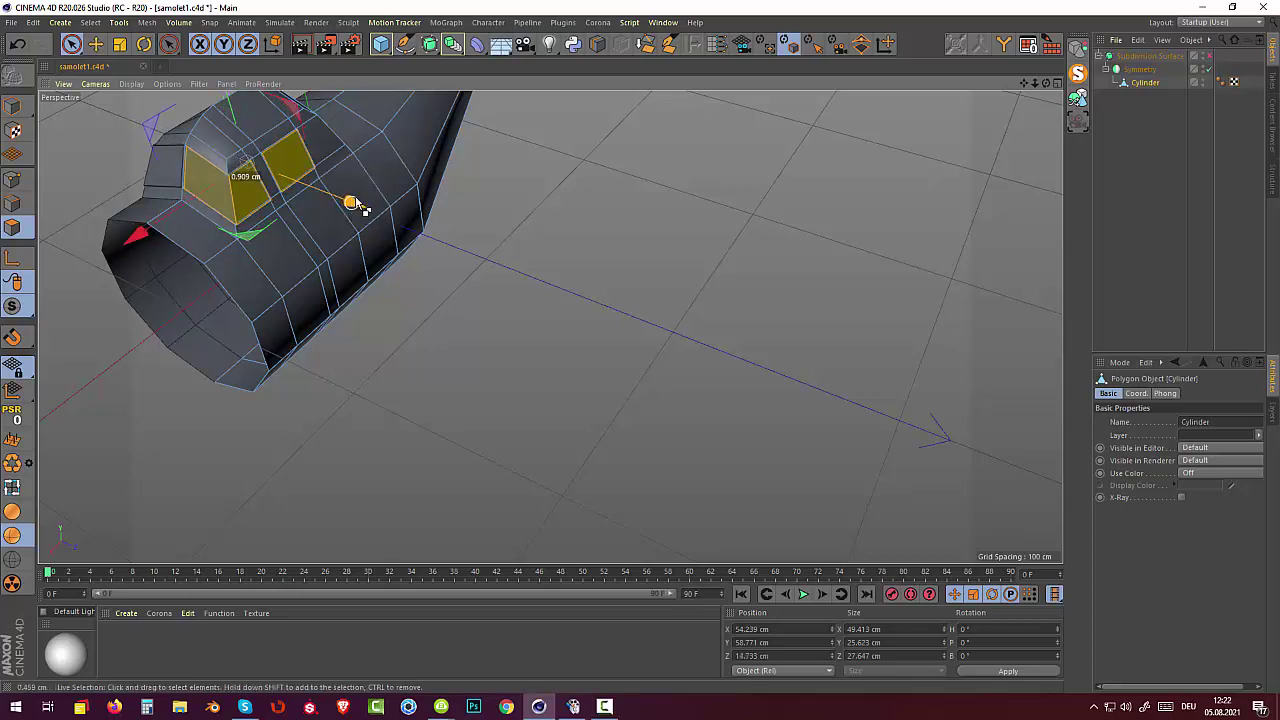
drag(366, 212, 350, 206)
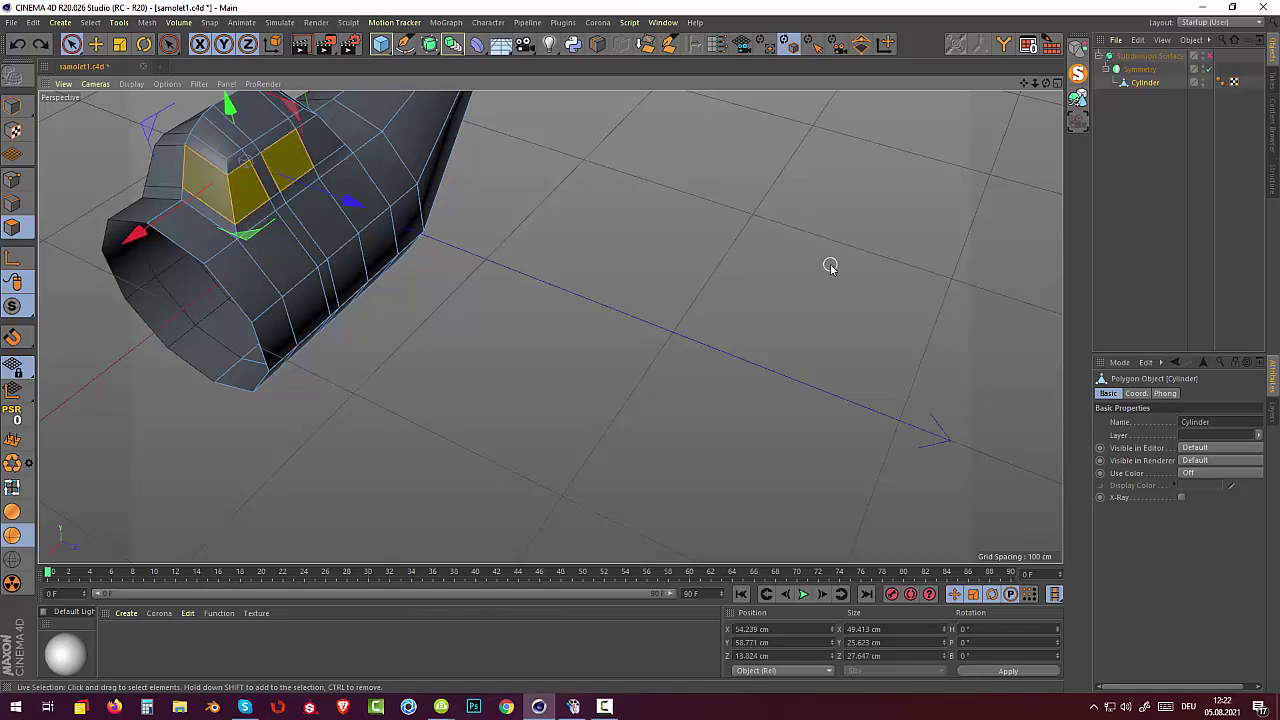
Extrude Inner the selected cockpit faces with a 2.1 cm offset.
right_click(780, 260)
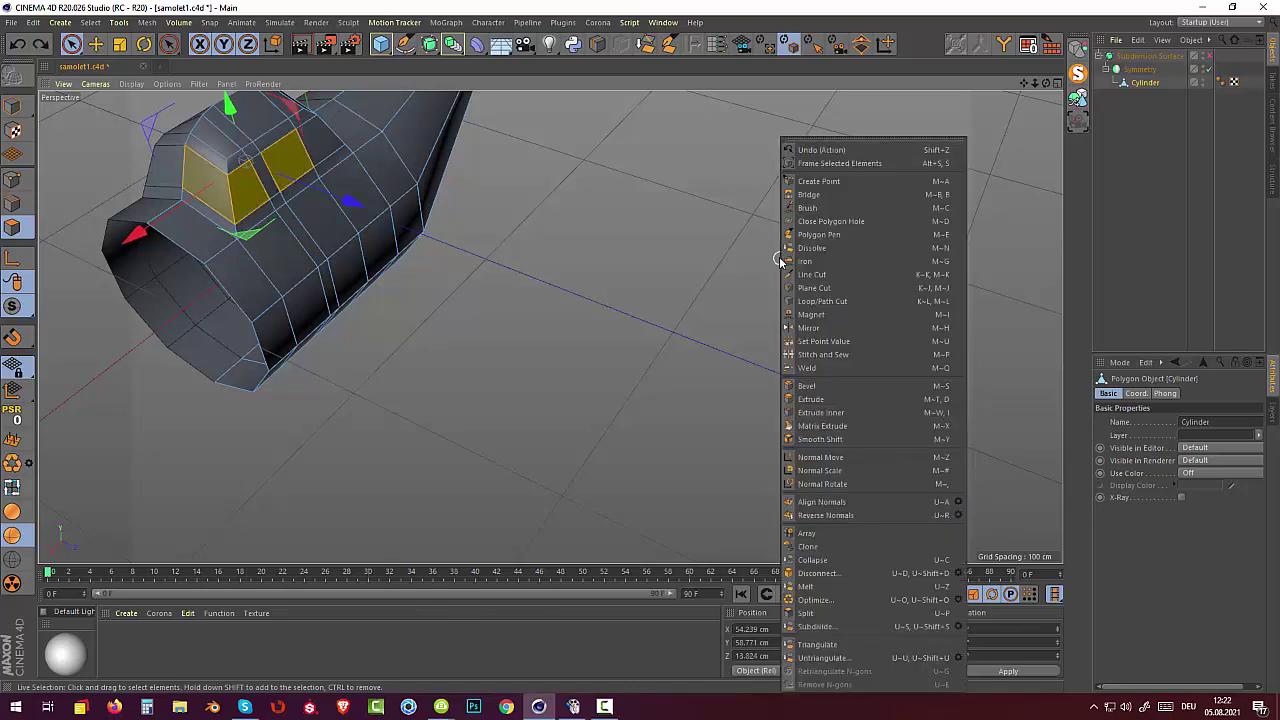
click(843, 416)
drag(772, 328, 800, 328)
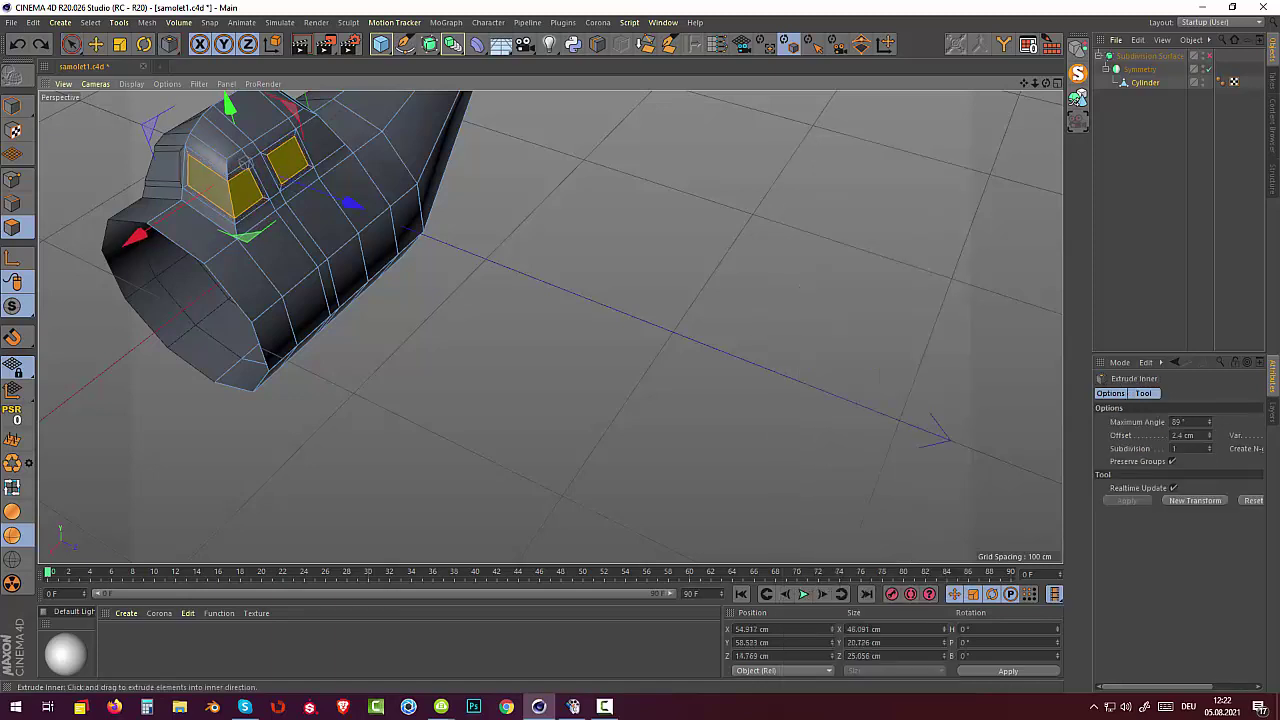
drag(244, 161, 358, 204)
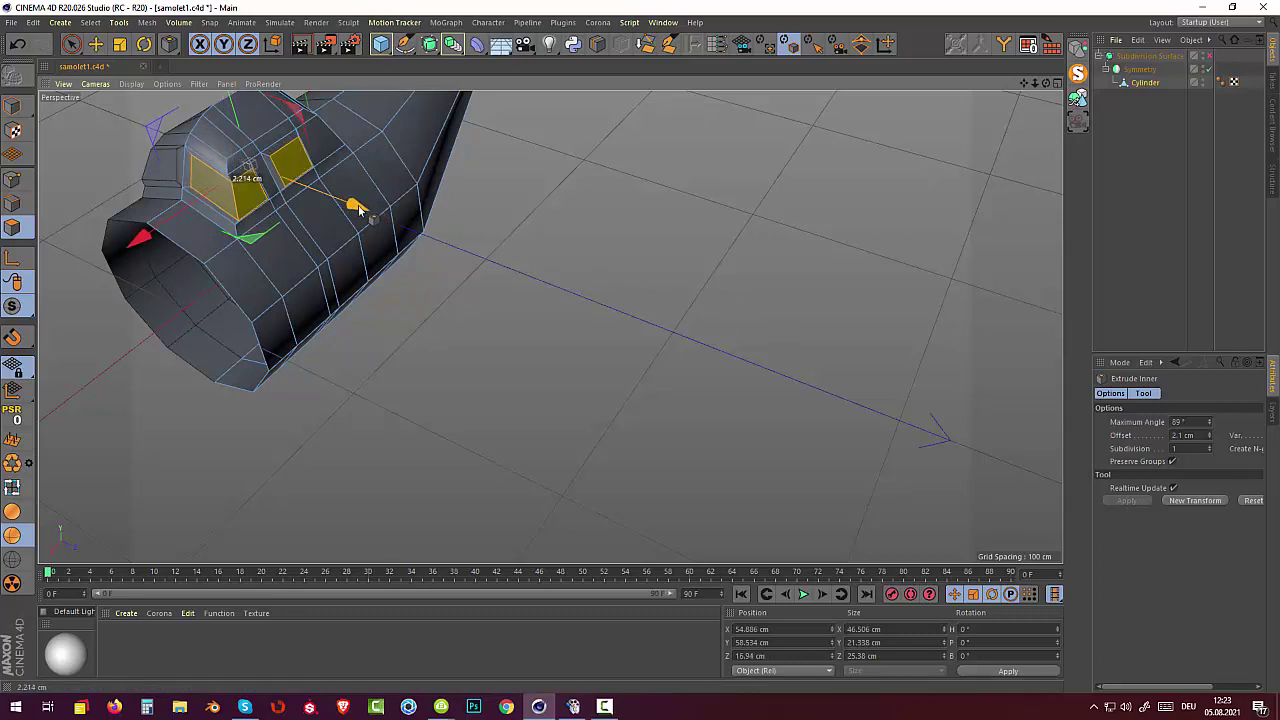
scroll(358, 202, up, 3)
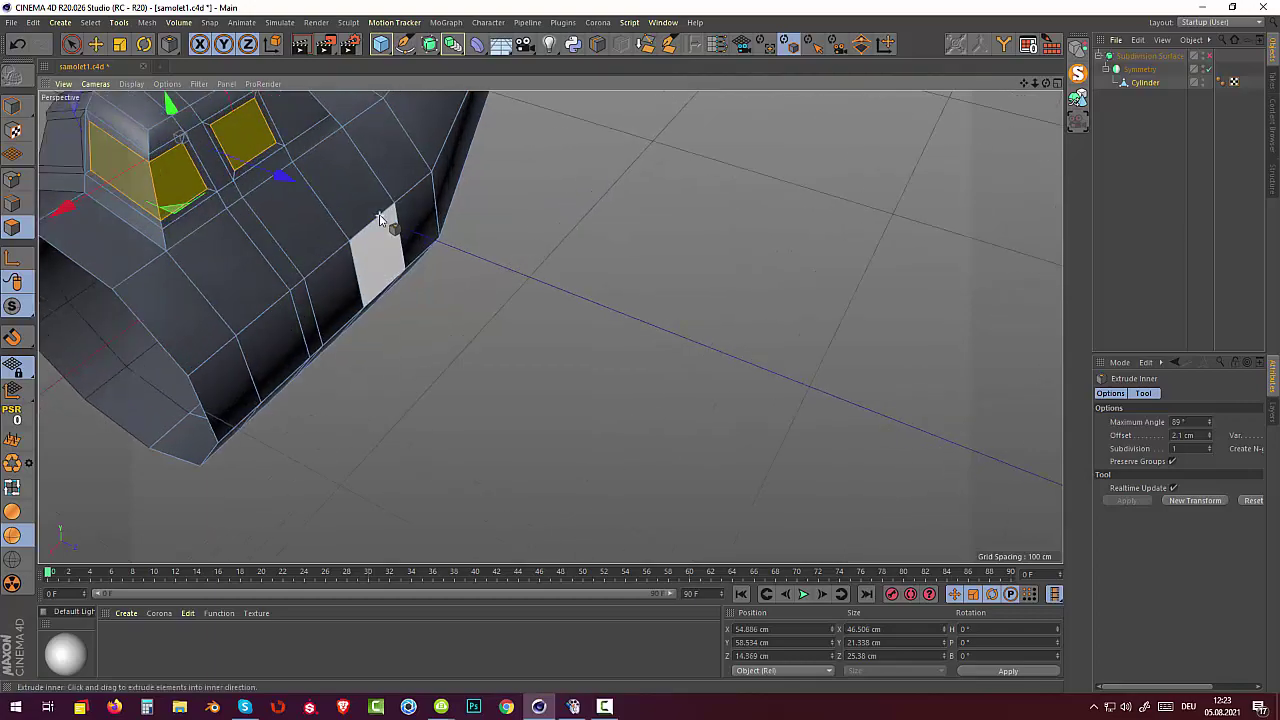
mouse_move(345, 190)
alt+mouse_down()
mouse_move(292, 105)
mouse_move(406, 149)
mouse_move(416, 196)
mouse_move(423, 157)
mouse_move(400, 137)
alt+mouse_up()
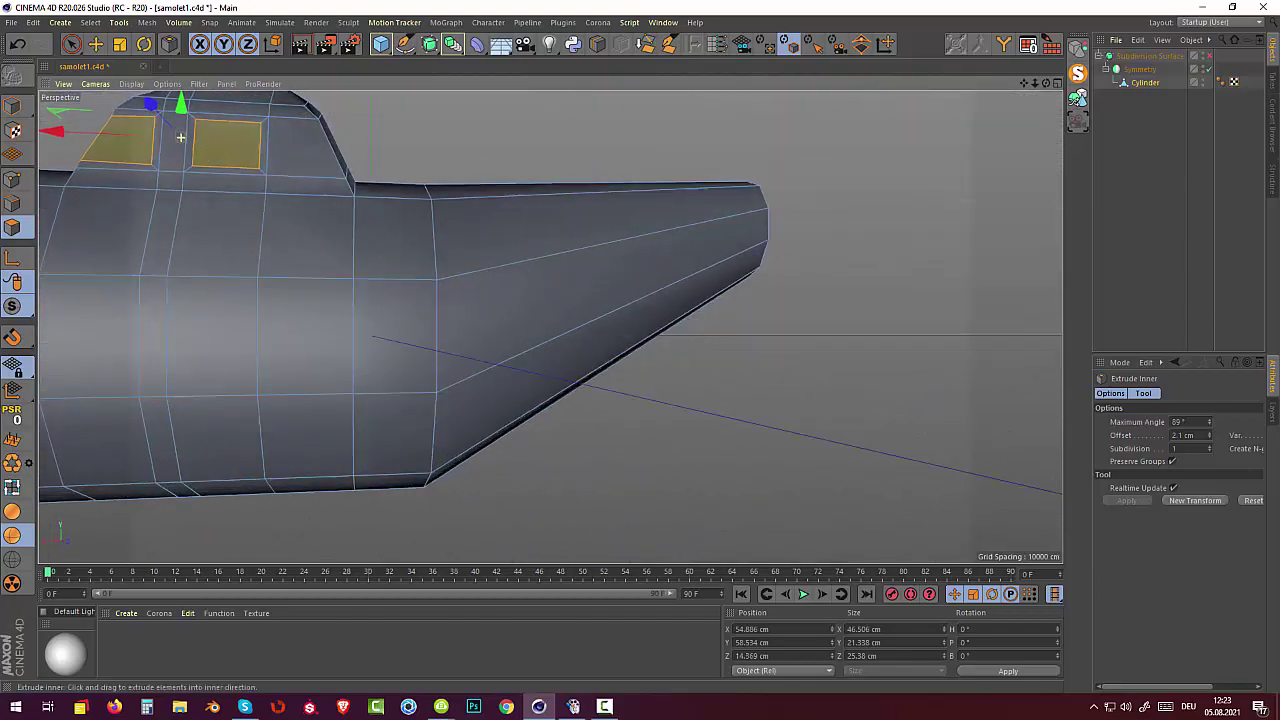
Inset and sink the side window face inward, then inset the front cockpit face.
drag(578, 256, 242, 140)
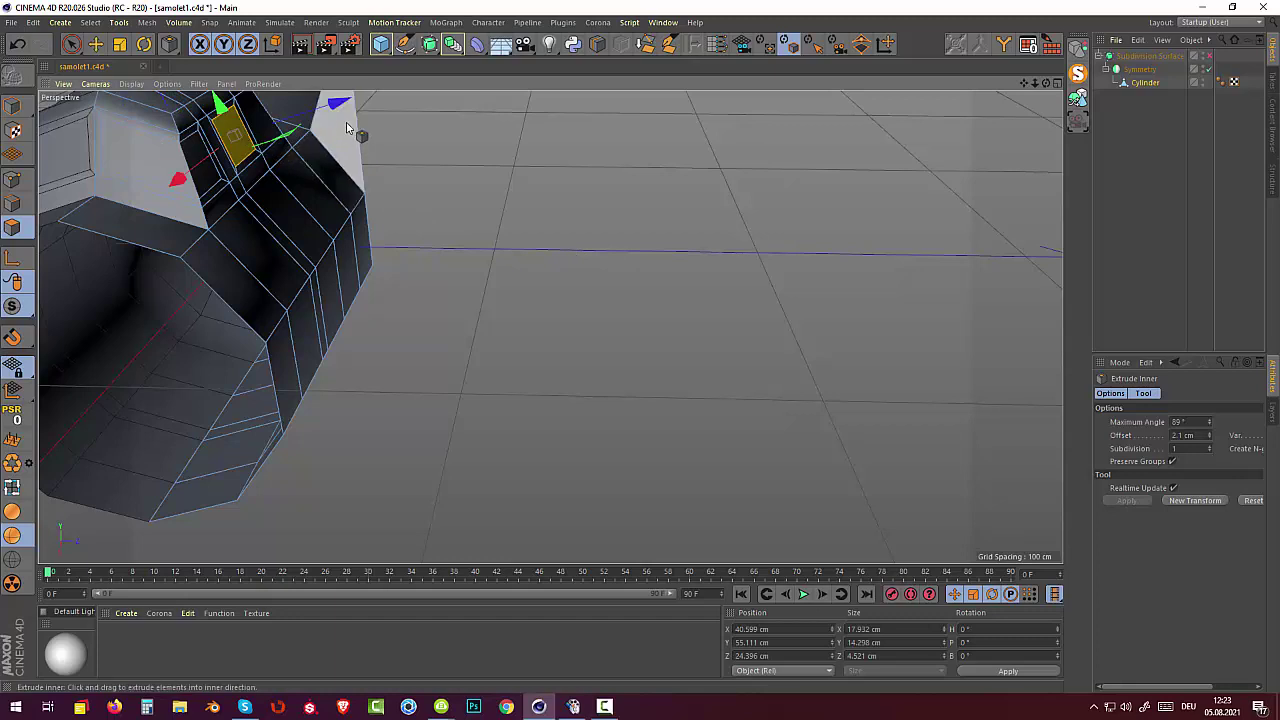
mouse_move(340, 104)
mouse_down()
mouse_move(491, 183)
mouse_move(336, 221)
mouse_move(274, 194)
mouse_up()
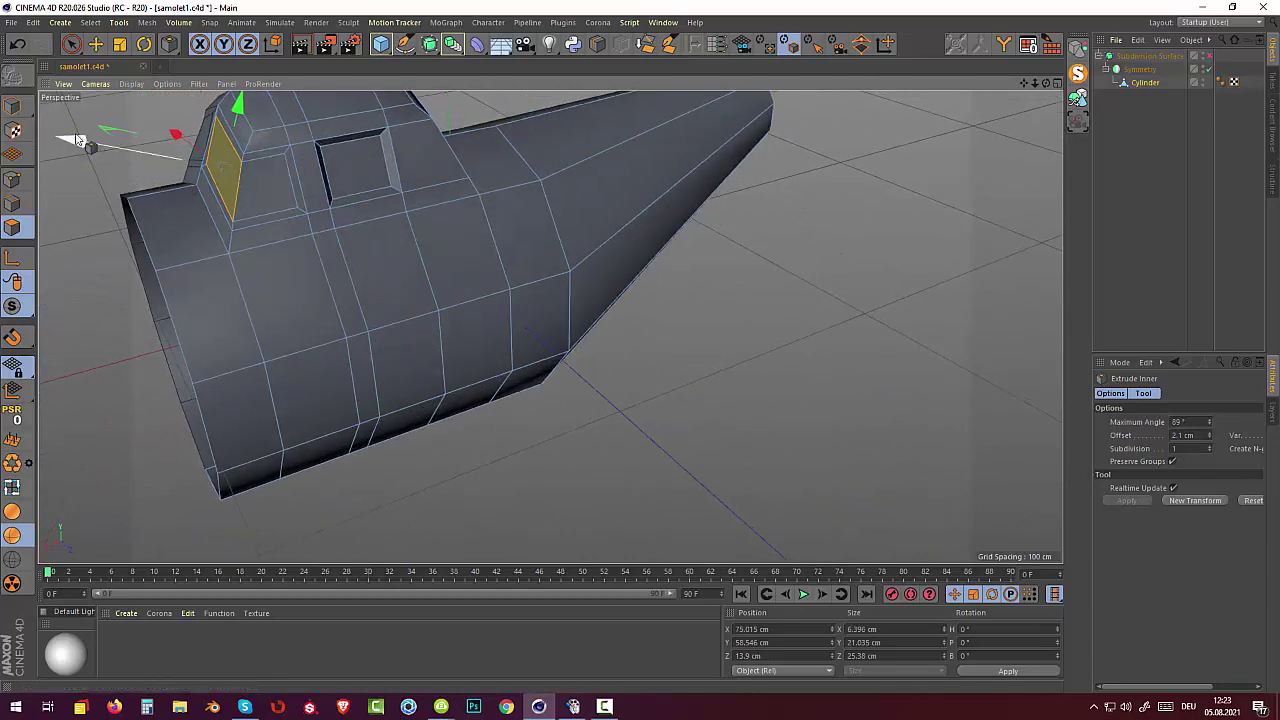
drag(77, 139, 87, 140)
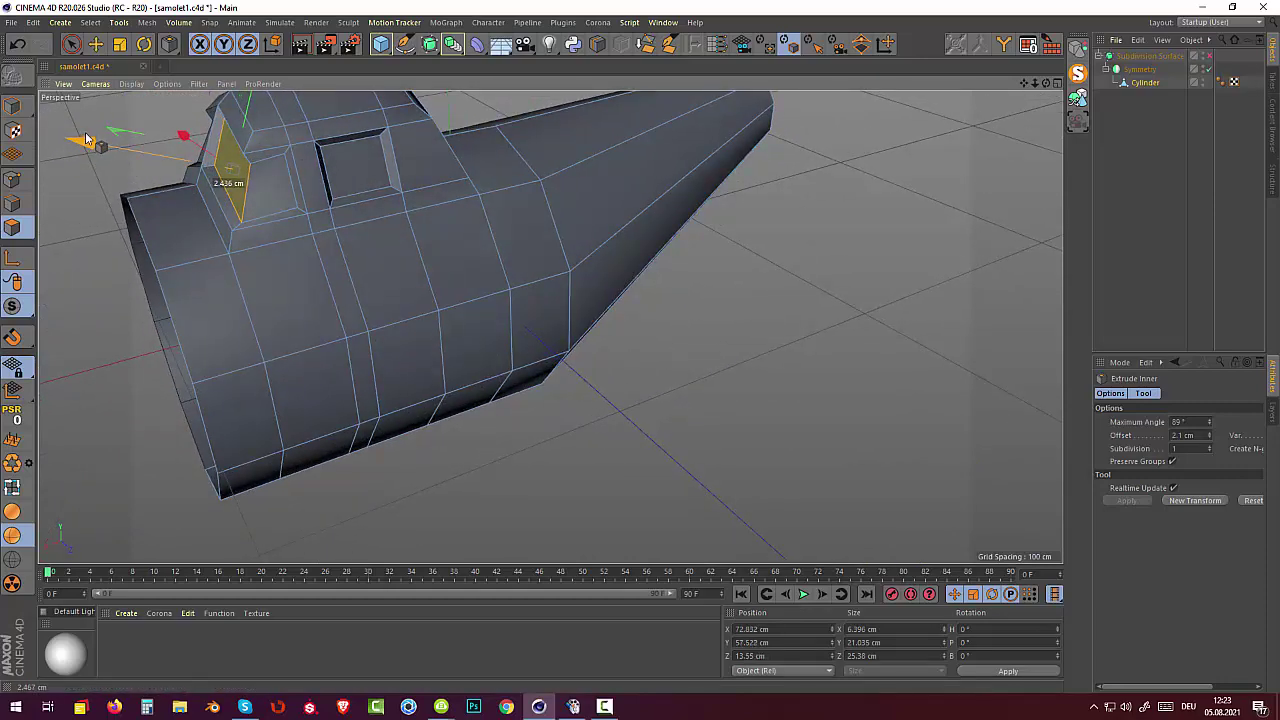
alt+drag(102, 143, 502, 257)
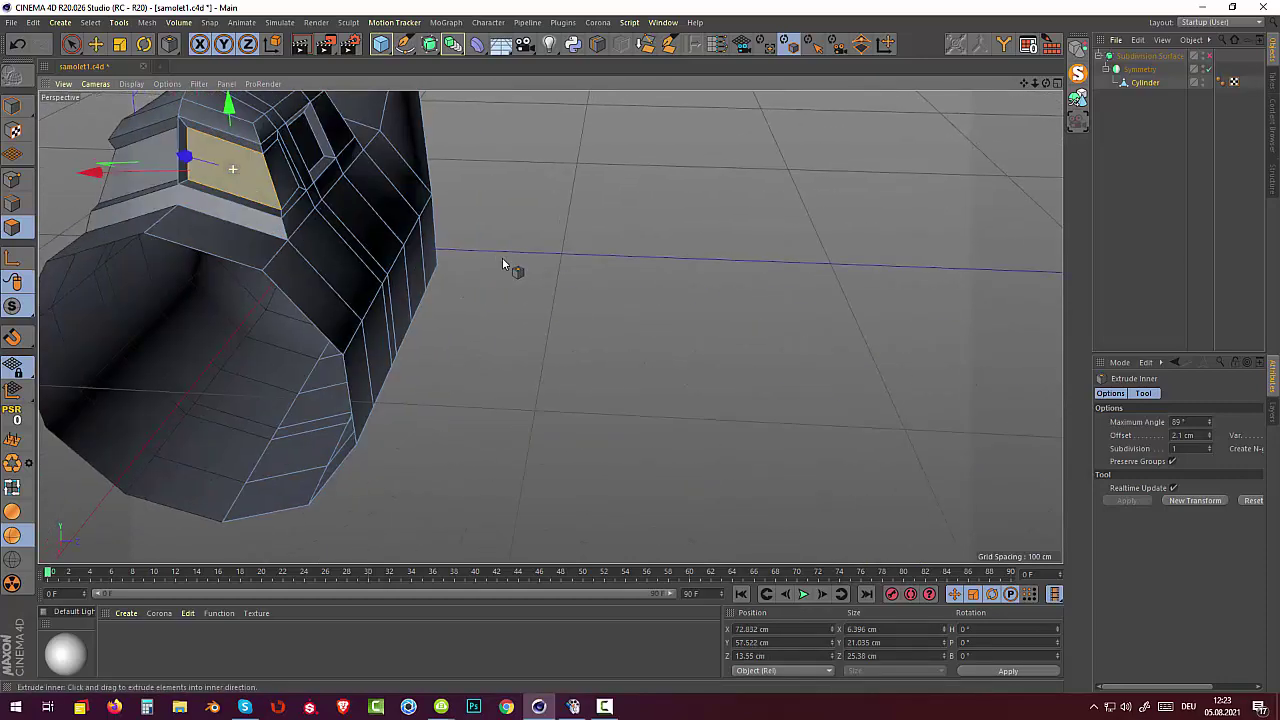
drag(280, 178, 395, 143)
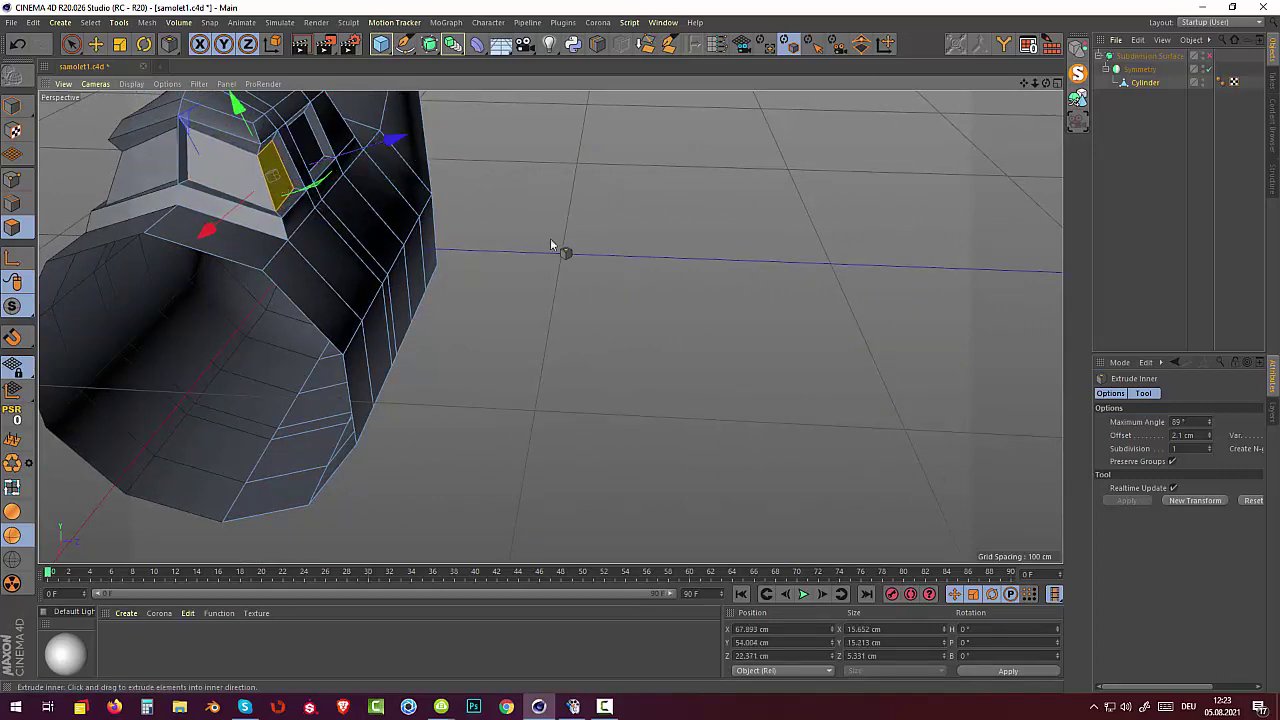
mouse_move(550, 238)
alt+mouse_down()
mouse_move(505, 272)
mouse_move(396, 198)
mouse_move(429, 205)
mouse_move(414, 212)
alt+mouse_up()
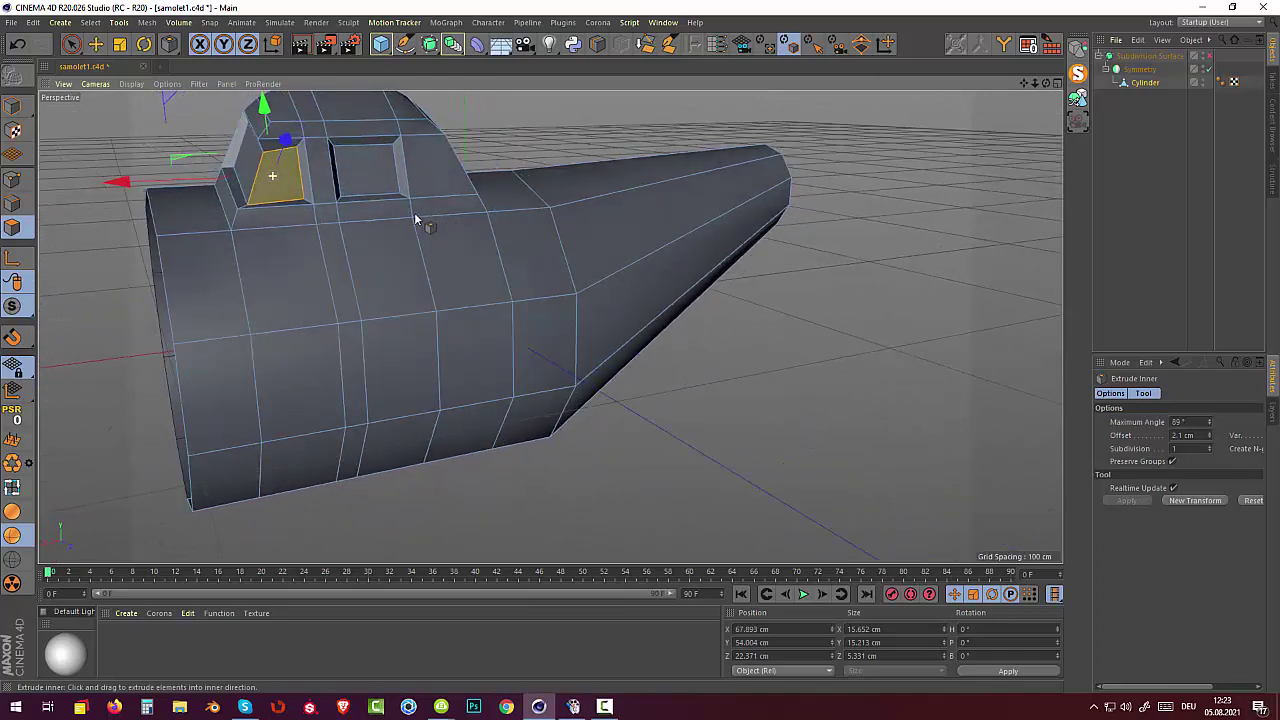
Shift the cockpit's front corner points, centring the front edge near X 77.2 cm, Y 52.4 cm.
click(12, 179)
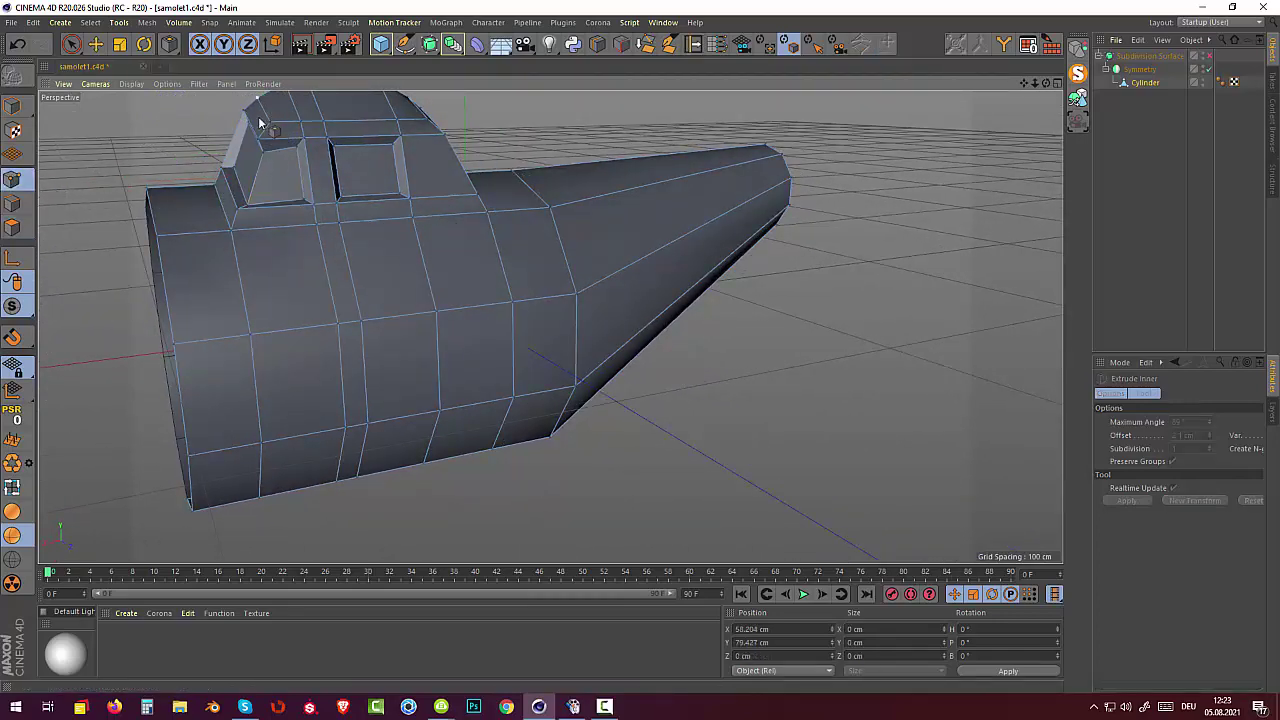
click(71, 43)
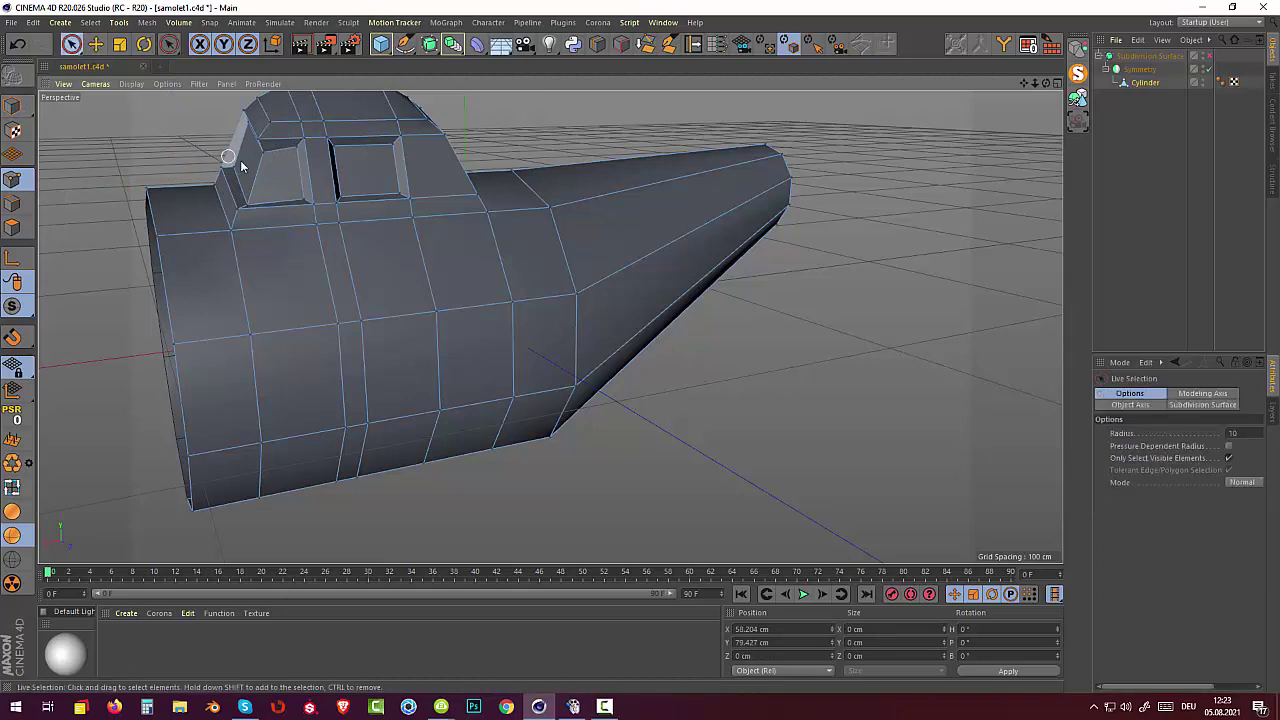
click(261, 157)
drag(257, 110, 256, 104)
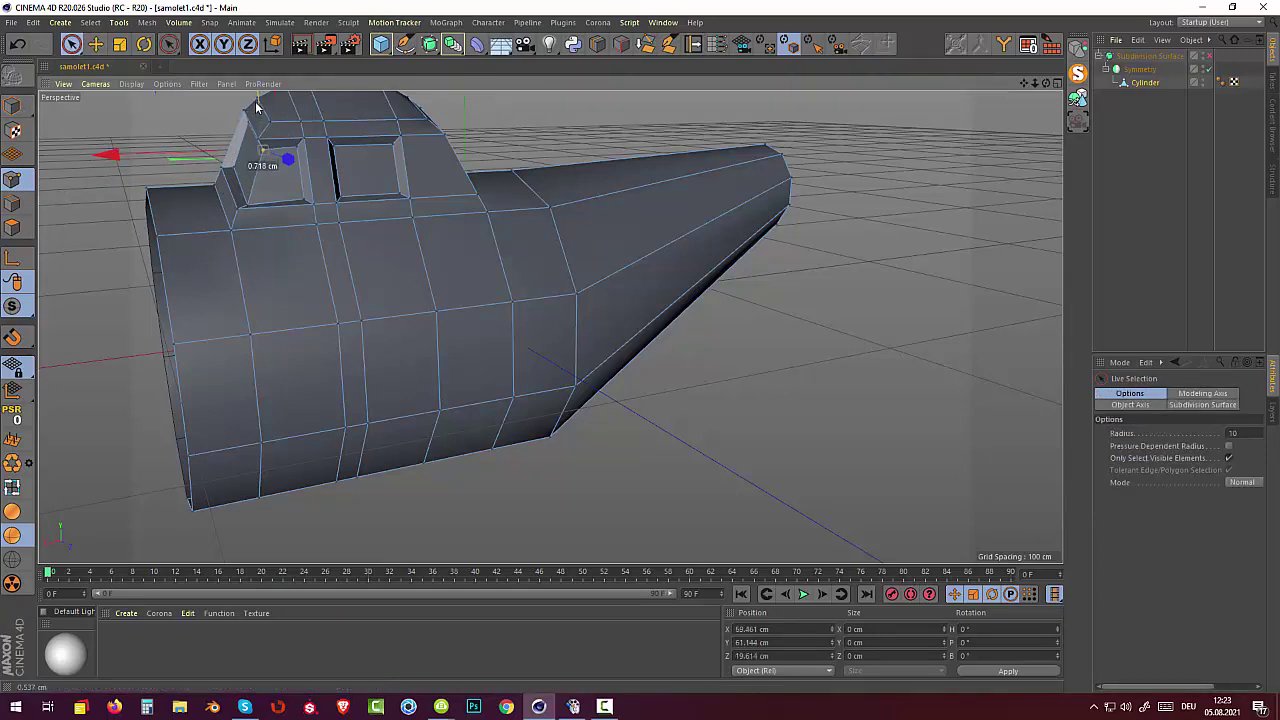
alt+drag(500, 240, 695, 252)
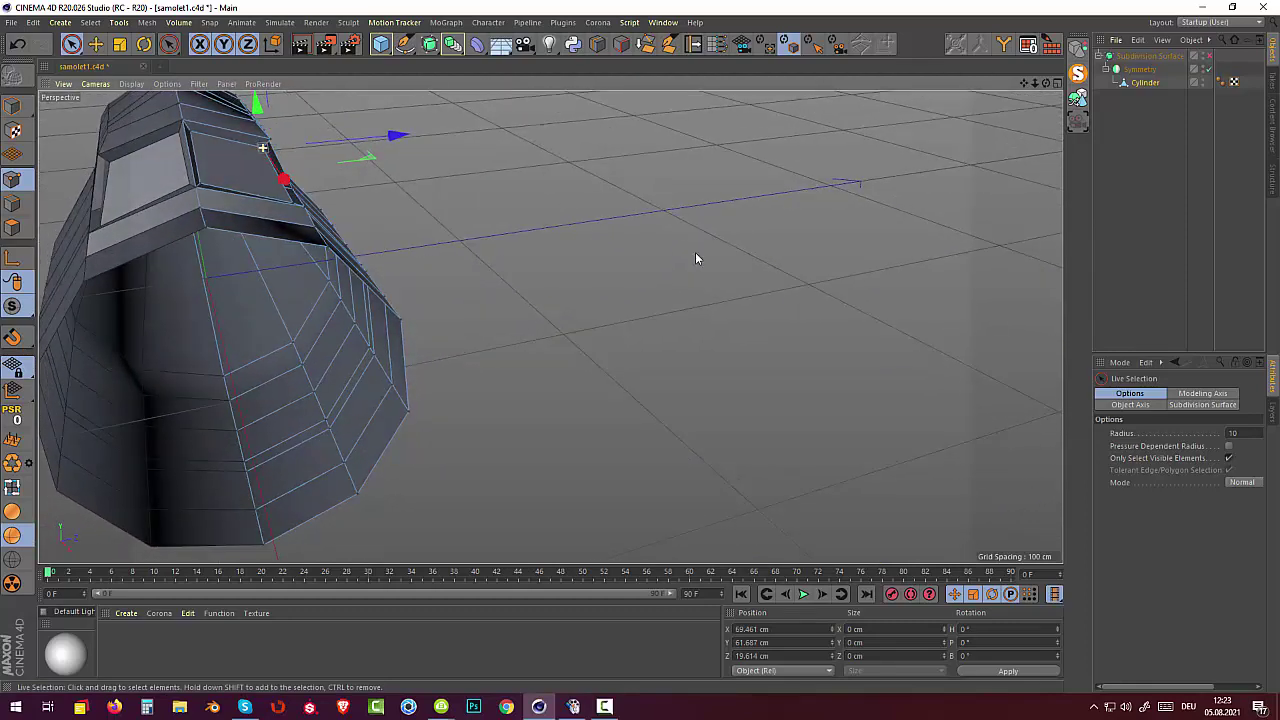
click(202, 193)
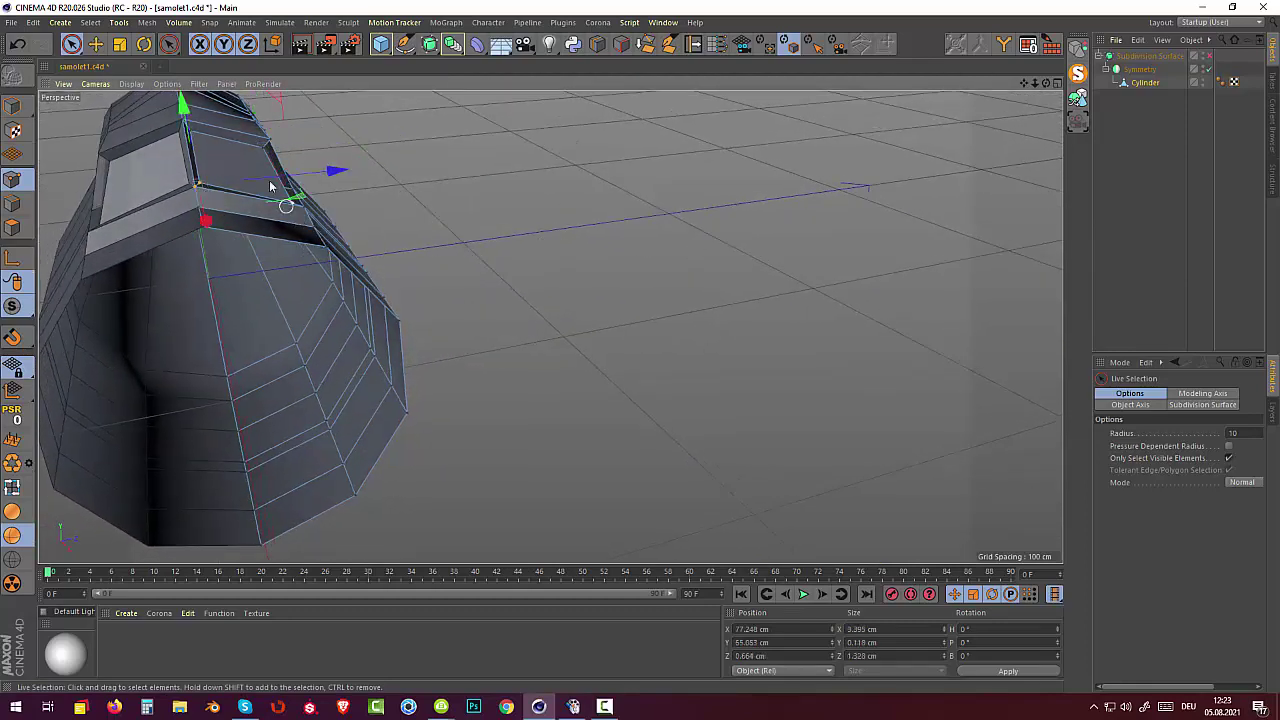
click(185, 118)
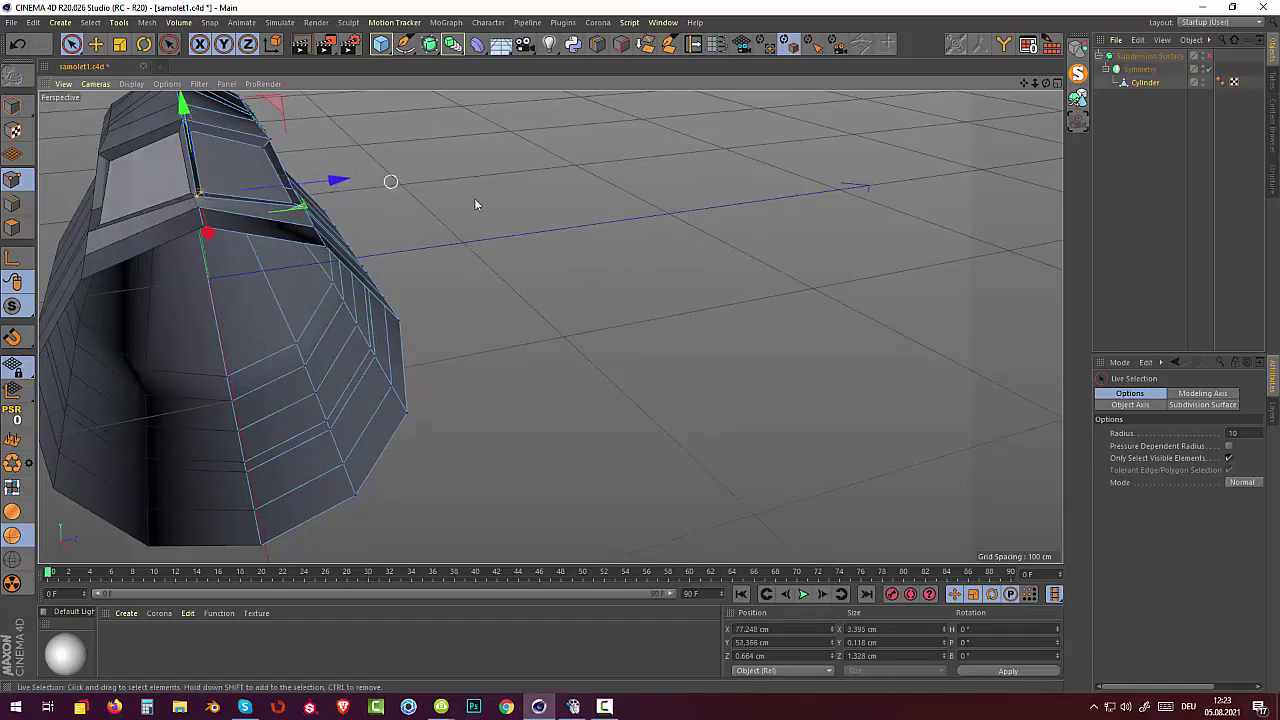
mouse_move(502, 230)
alt+mouse_down()
mouse_move(434, 277)
mouse_move(313, 234)
mouse_move(313, 256)
alt+mouse_up()
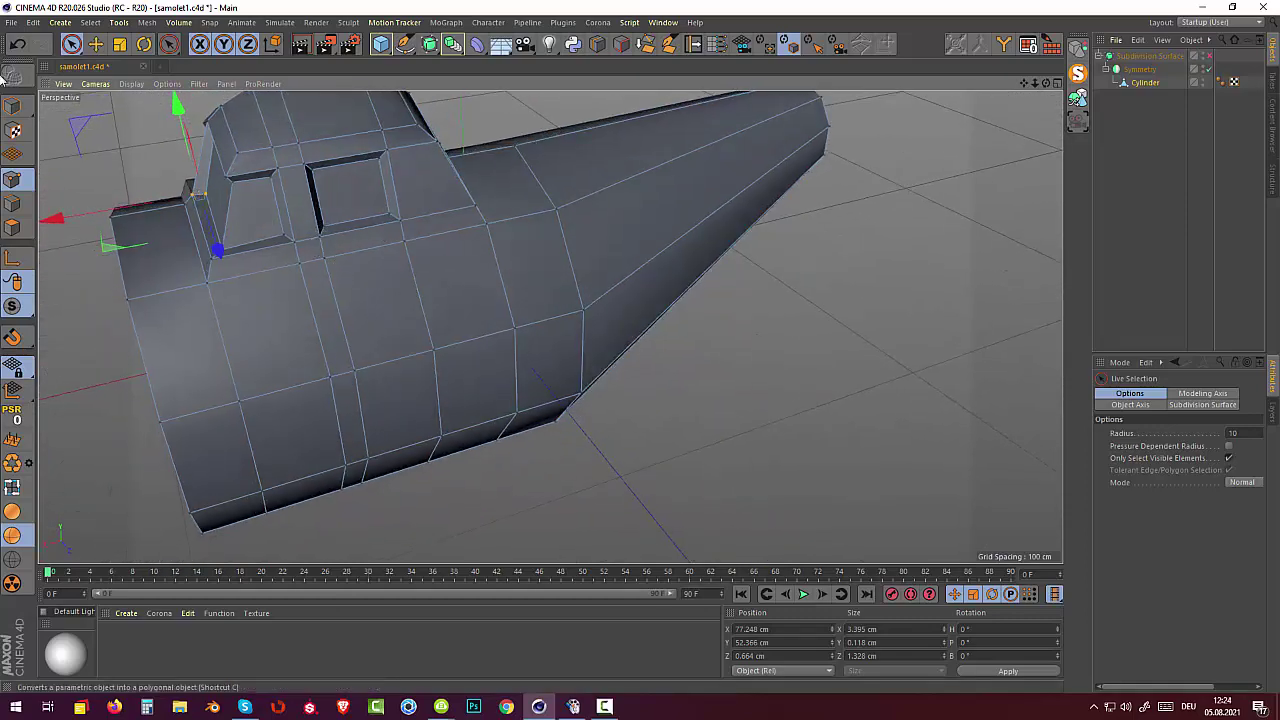
Live-select the recessed side-window polygon and bring up the modelling context menu.
click(13, 224)
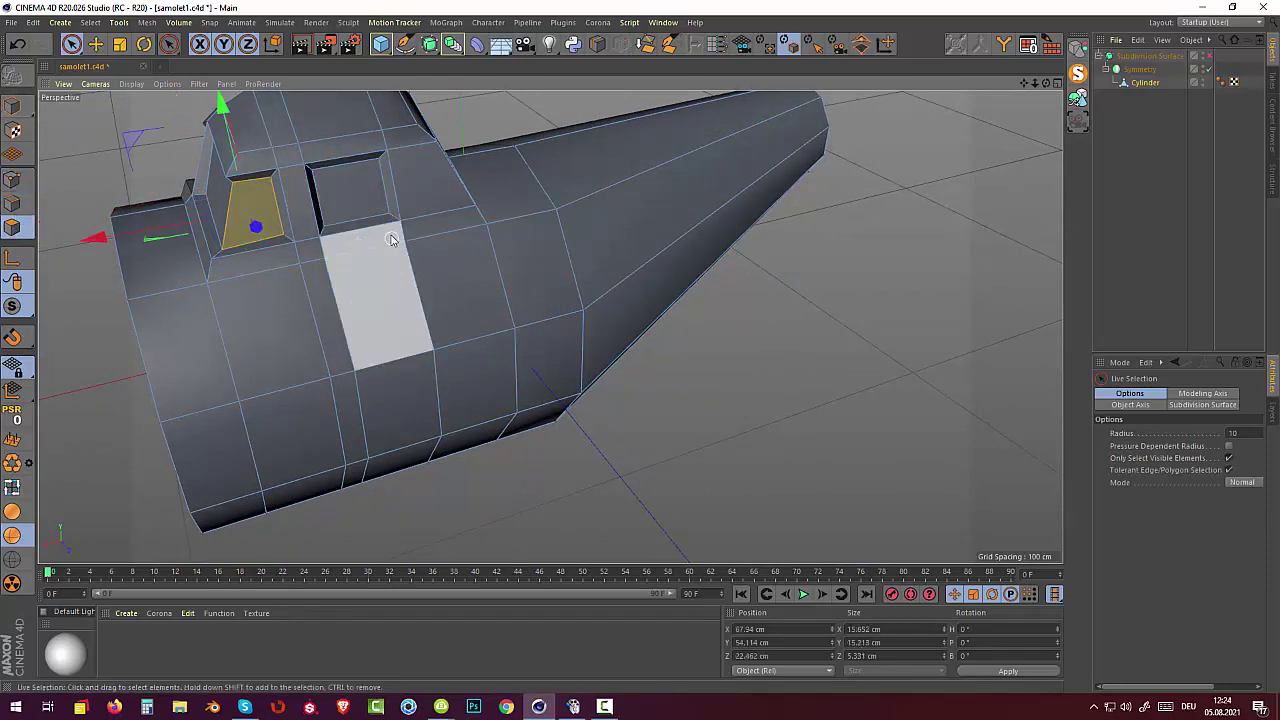
click(91, 23)
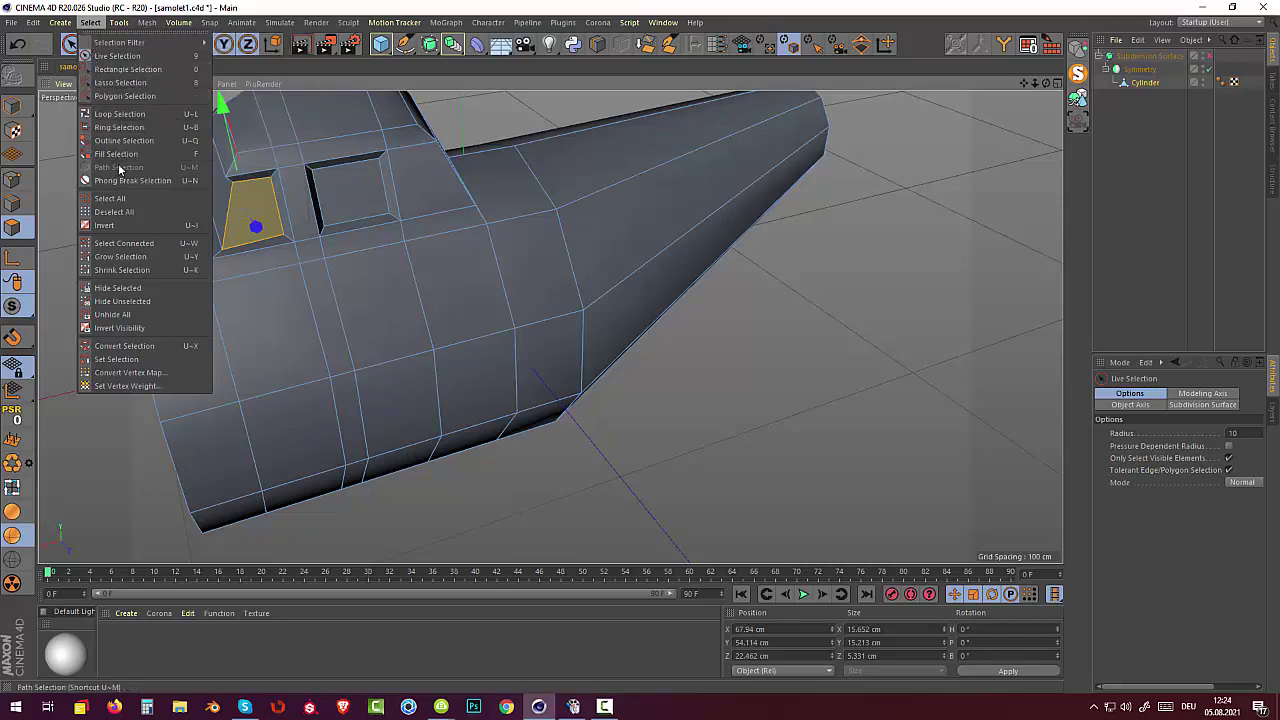
click(838, 316)
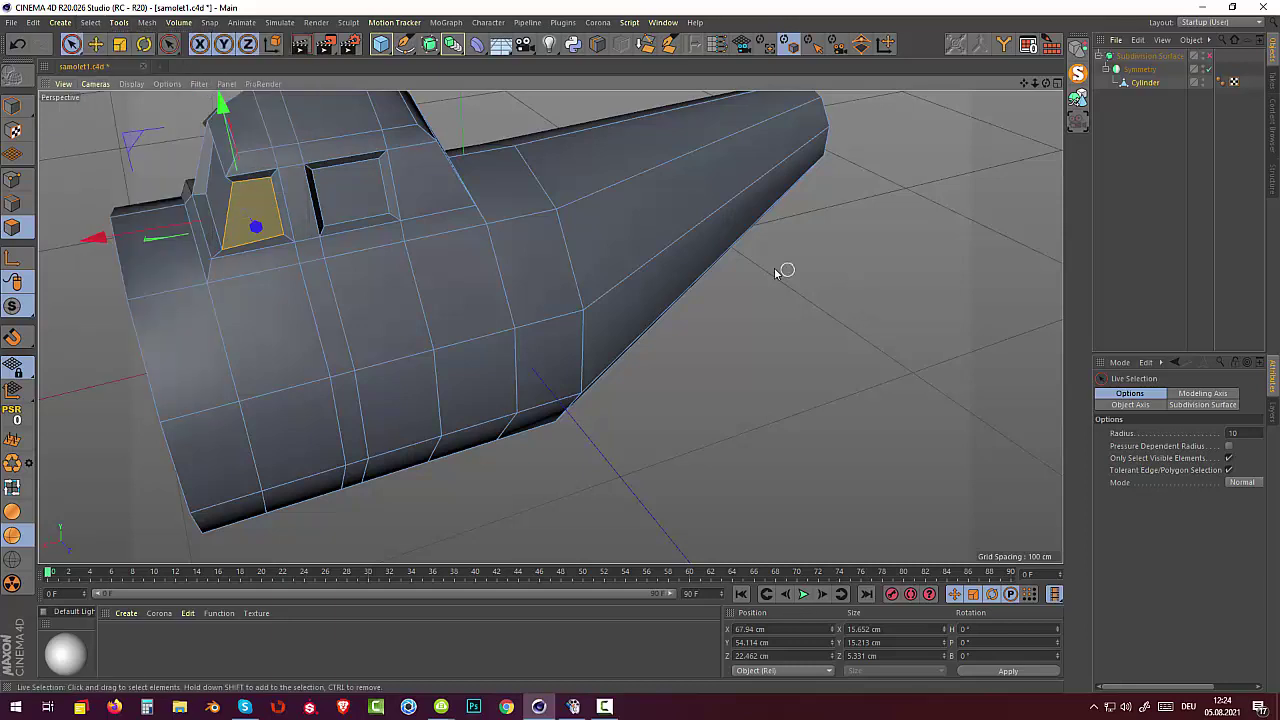
click(345, 186)
right_click(852, 293)
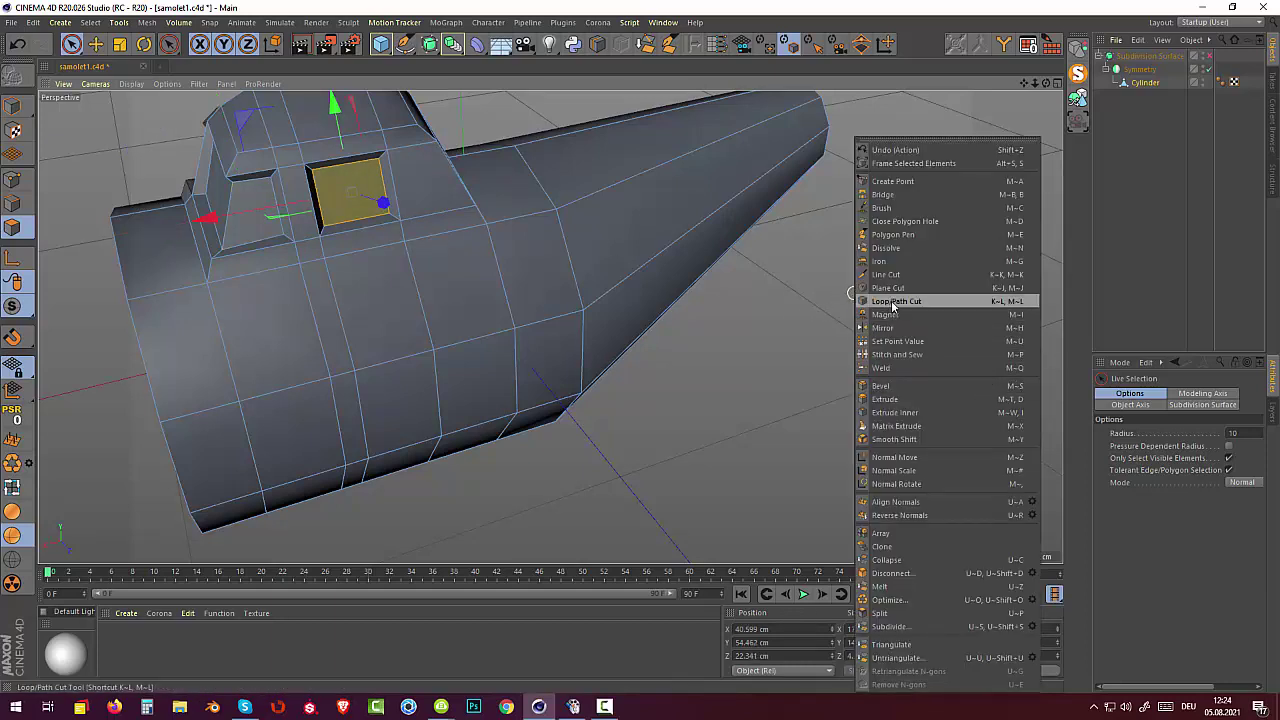
Cut an edge loop around the side window at a 31.152% offset.
click(893, 302)
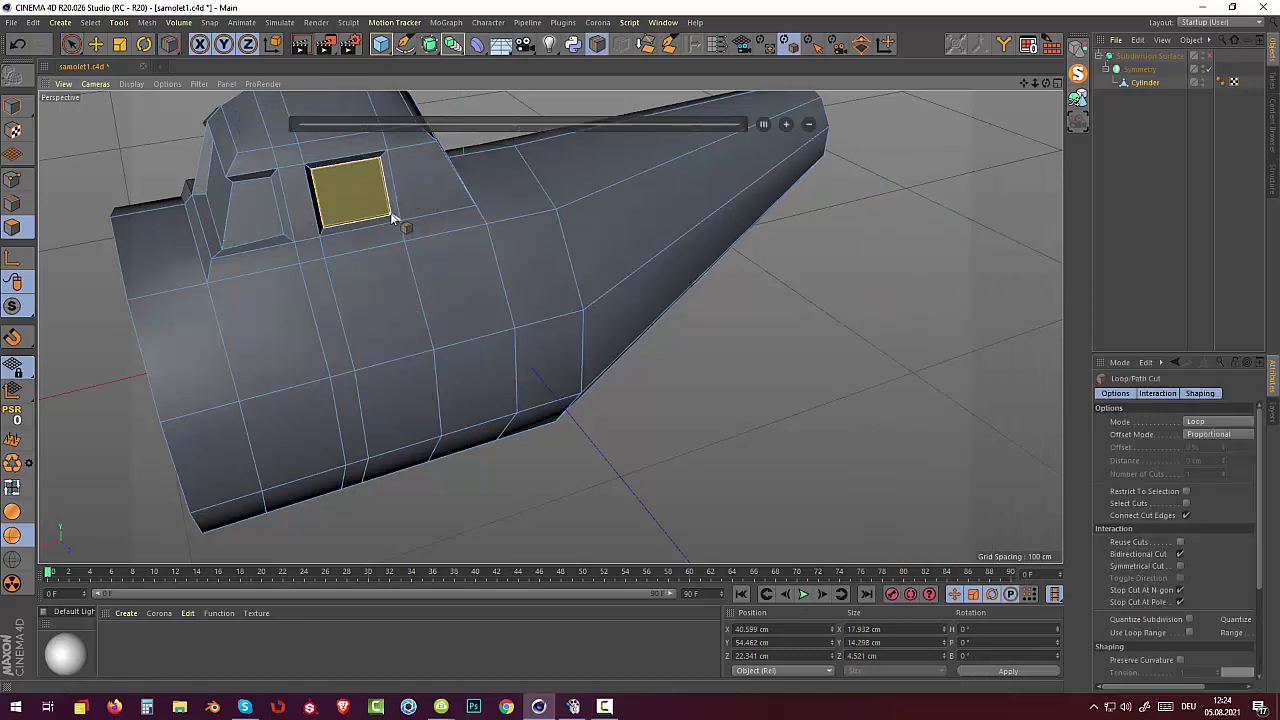
click(395, 222)
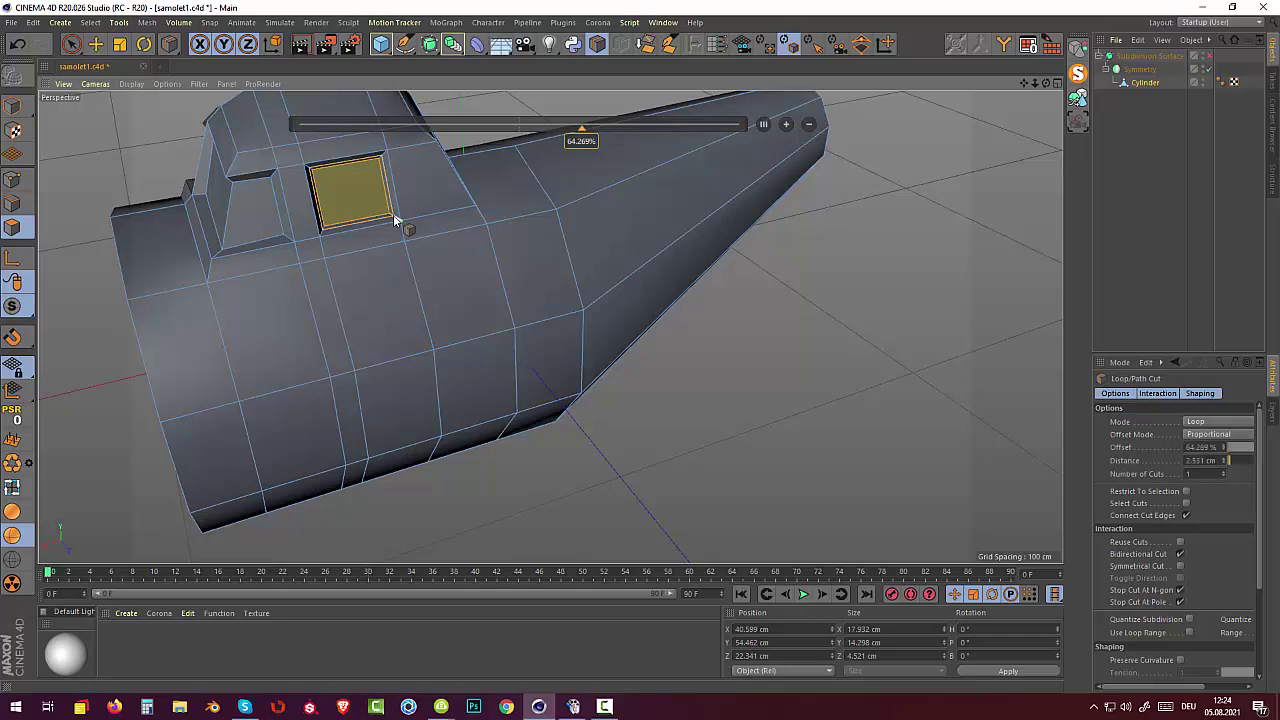
click(71, 44)
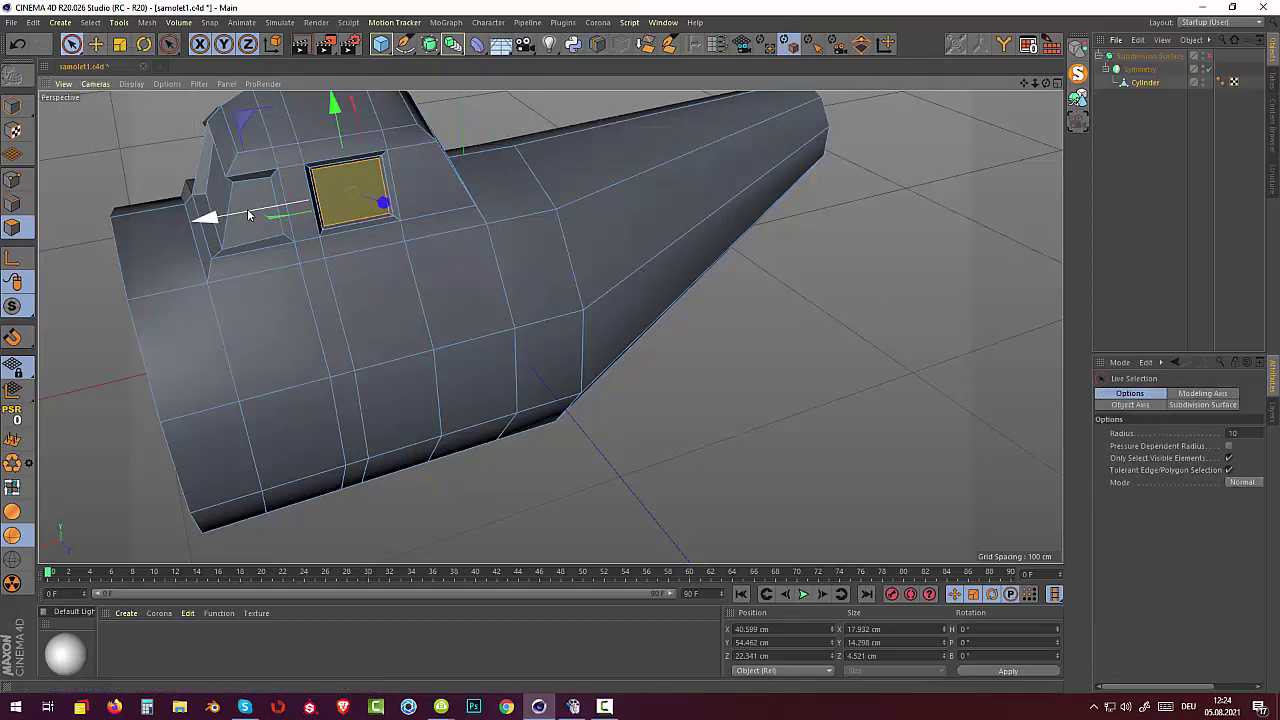
Select the front windshield faces and cut an edge loop around them.
click(250, 205)
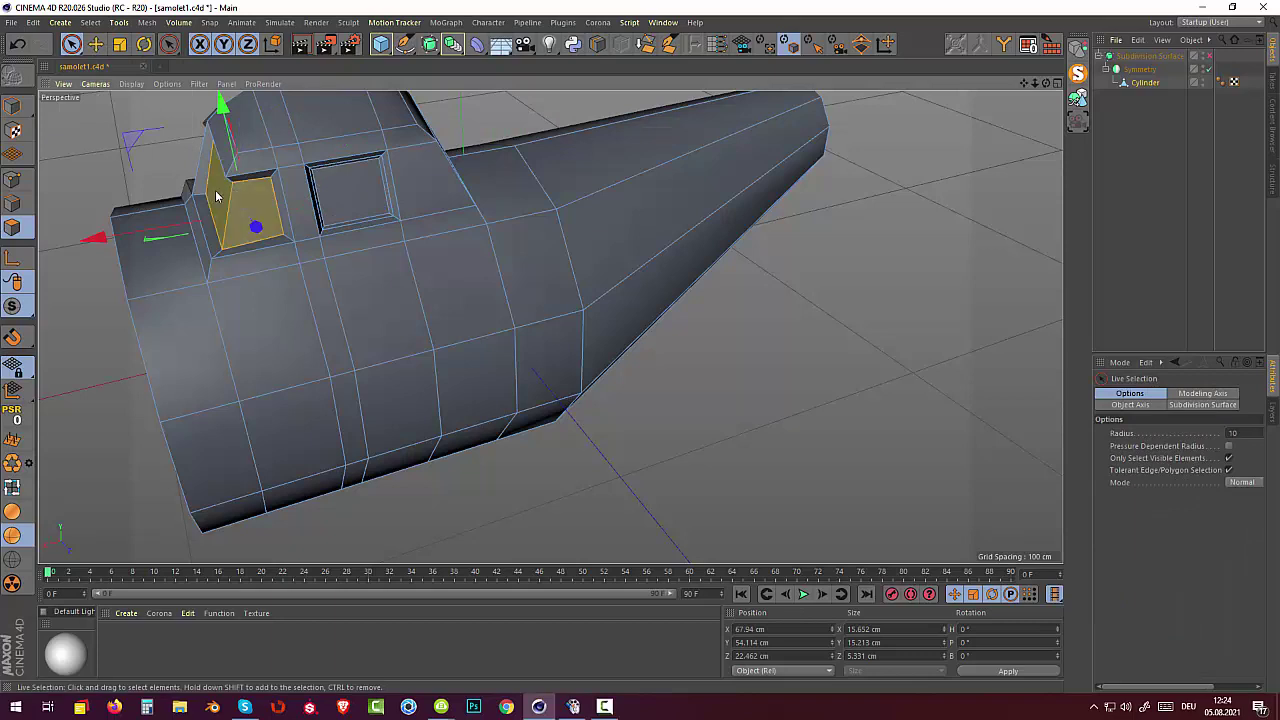
shift+click(258, 205)
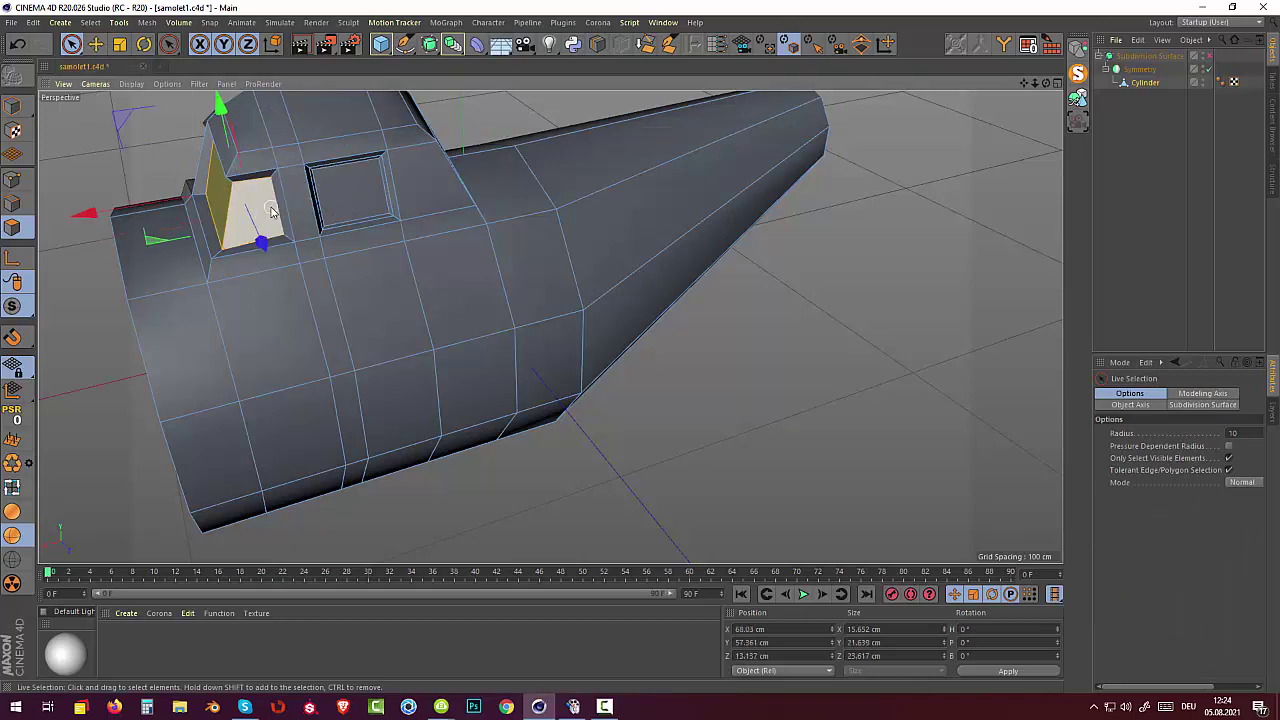
right_click(268, 212)
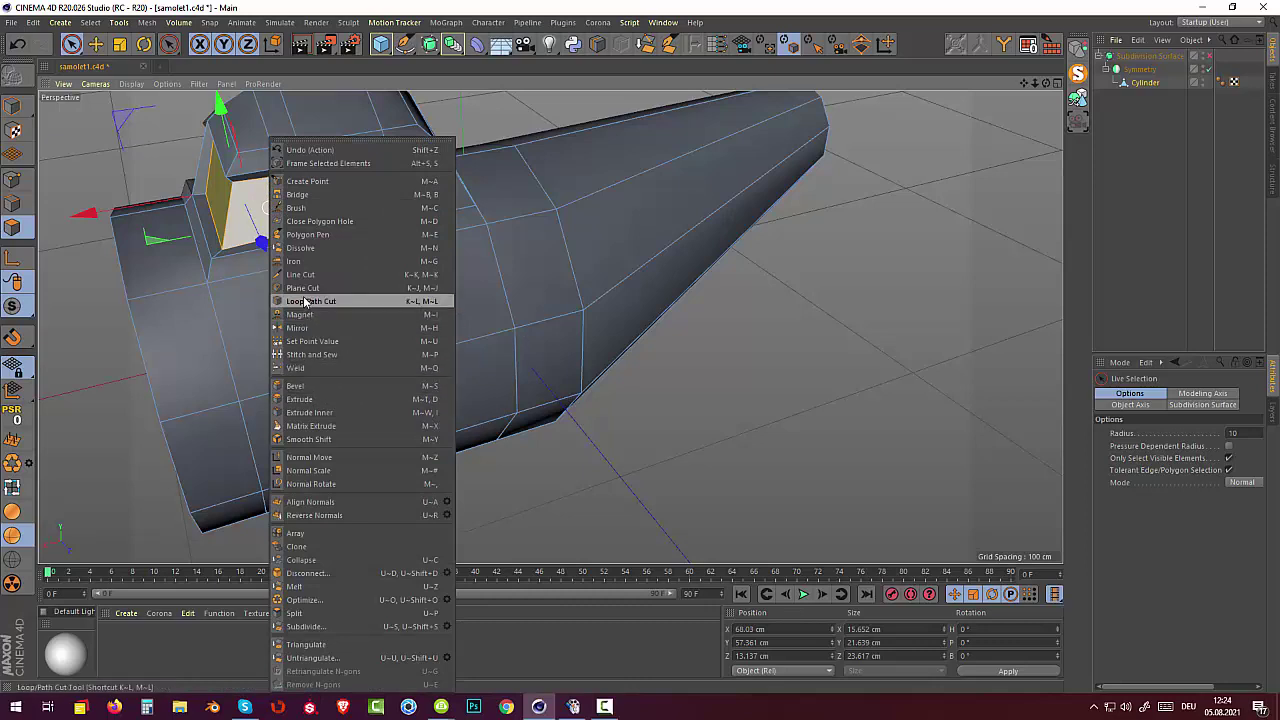
click(305, 301)
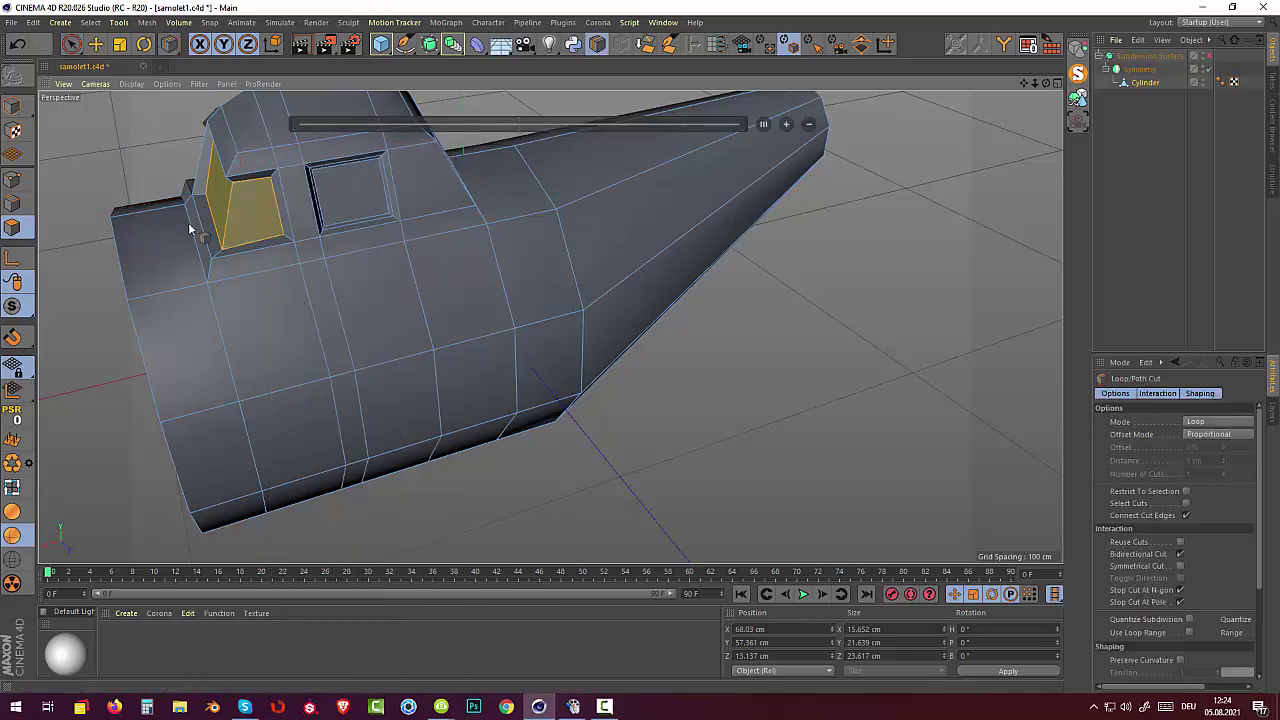
click(285, 242)
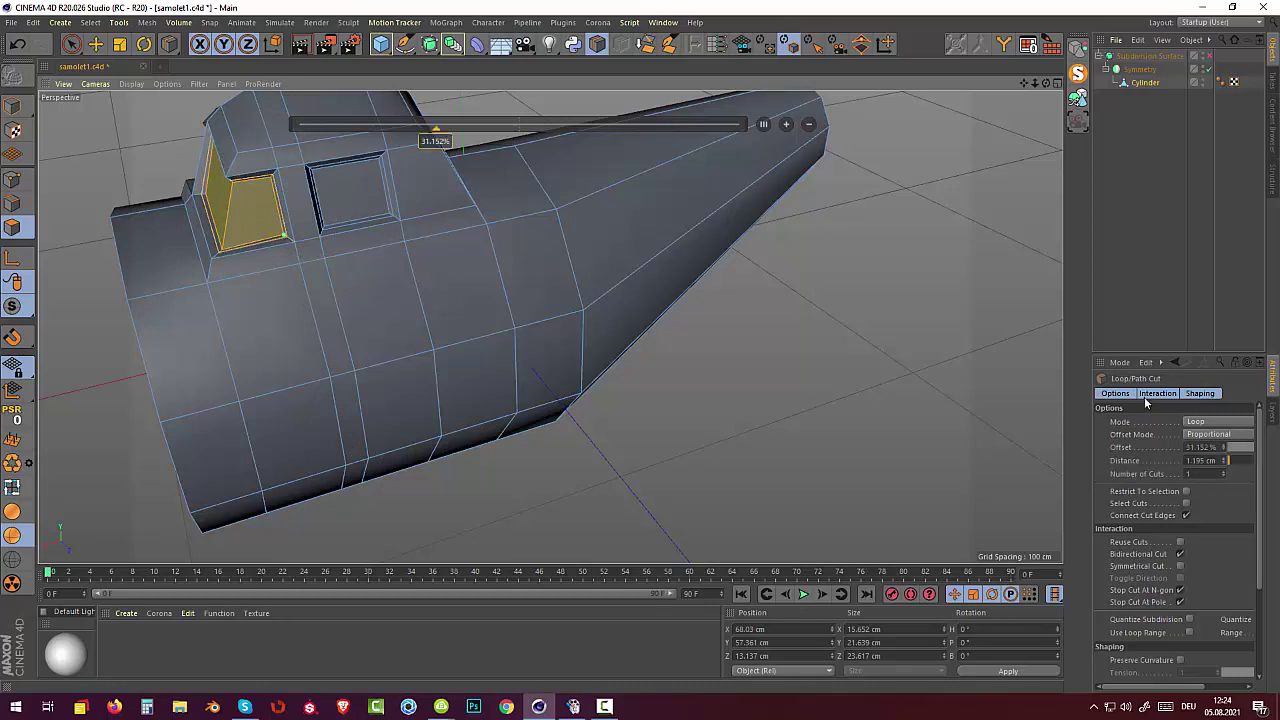
mouse_move(1037, 388)
alt+mouse_down()
mouse_move(1039, 341)
mouse_move(1000, 343)
mouse_move(1031, 361)
alt+mouse_up()
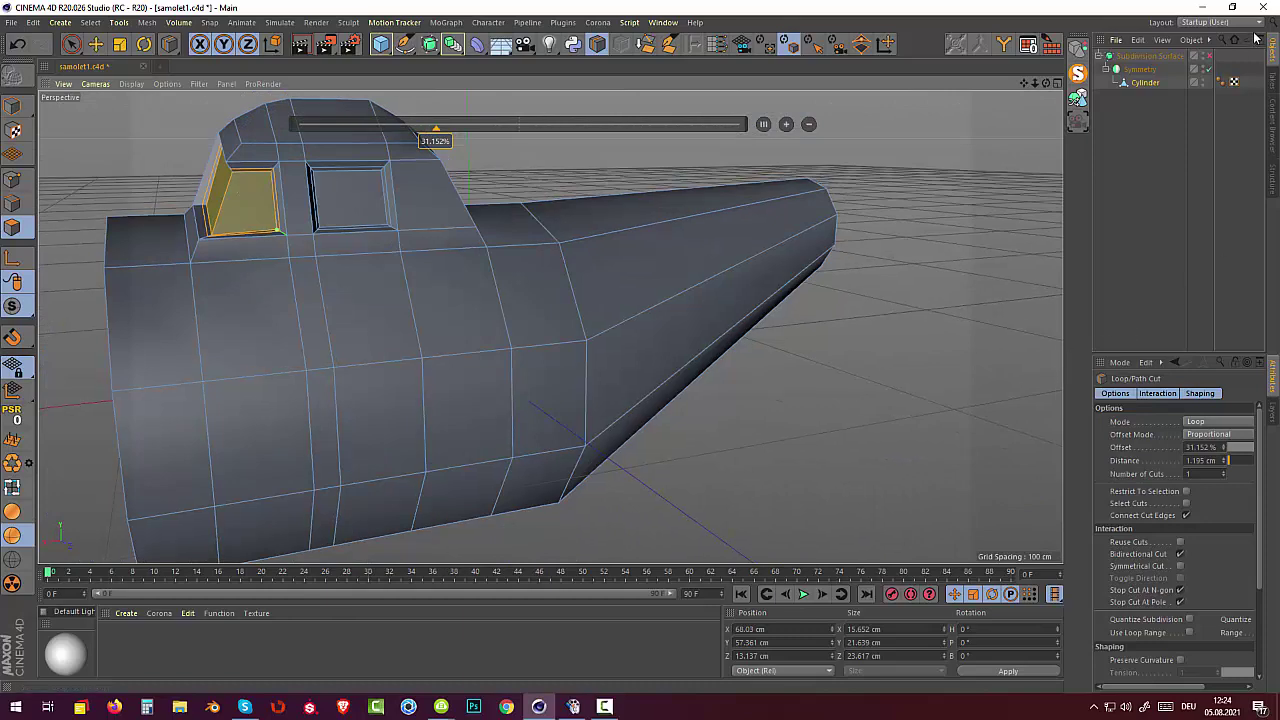
click(1207, 57)
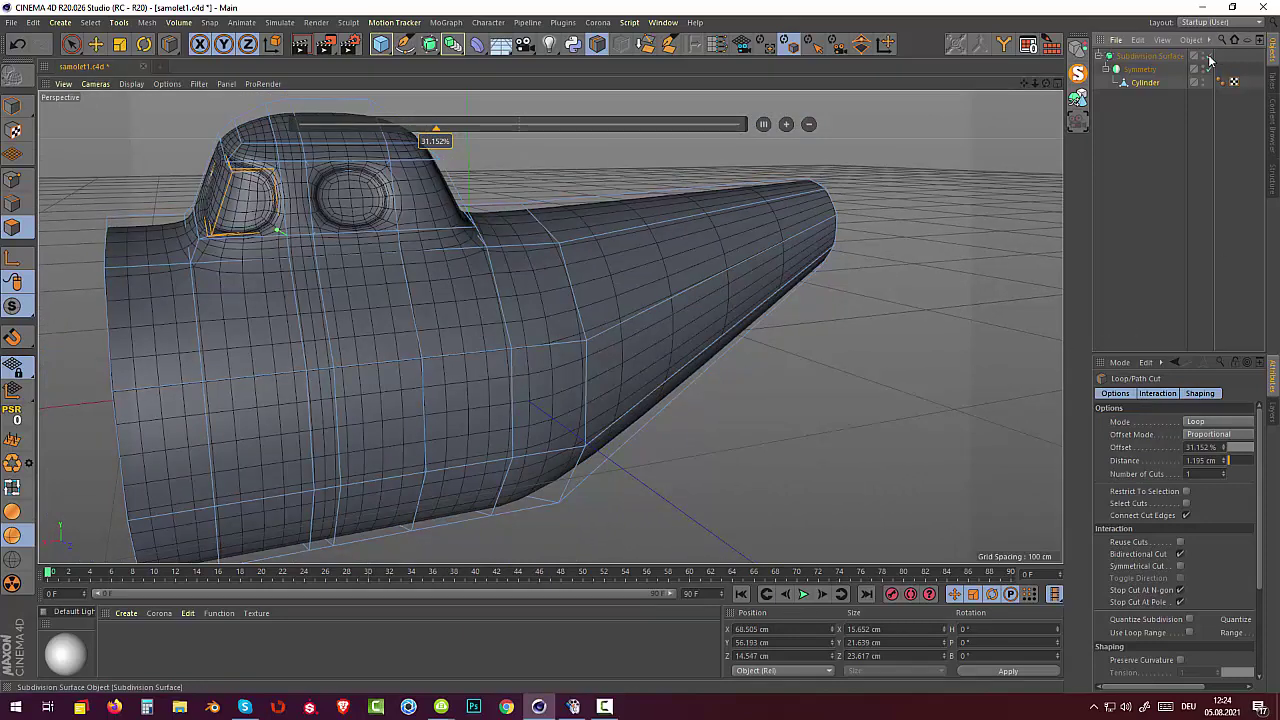
mouse_move(643, 278)
alt+mouse_down()
mouse_move(838, 292)
mouse_move(799, 303)
mouse_move(823, 357)
mouse_move(820, 303)
mouse_move(787, 307)
alt+mouse_up()
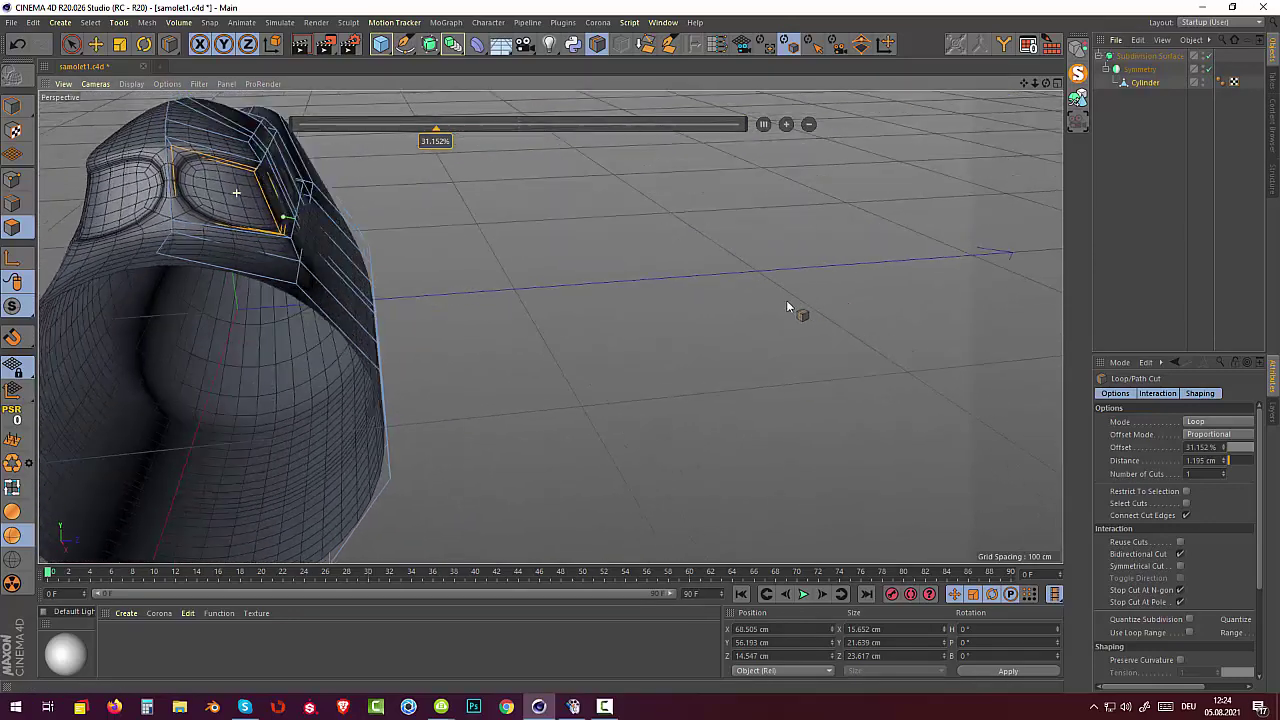
click(165, 258)
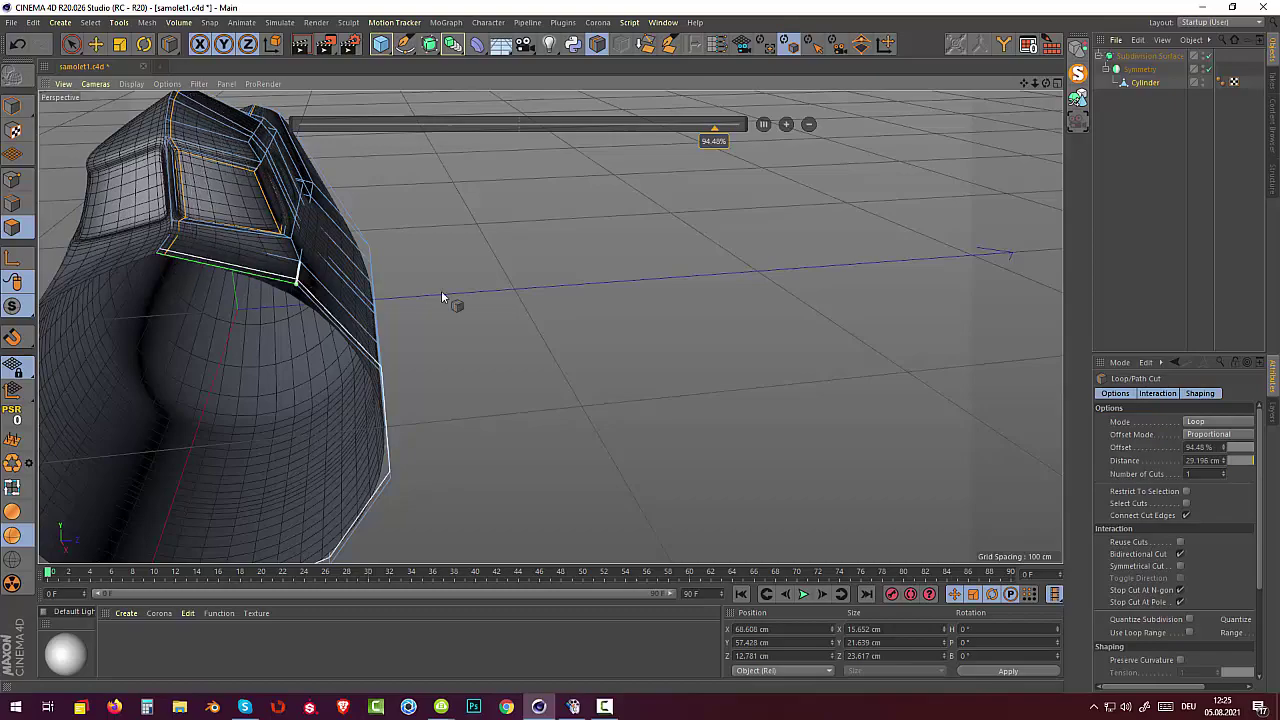
mouse_move(614, 296)
alt+mouse_down()
mouse_move(522, 302)
mouse_move(428, 286)
mouse_move(391, 263)
mouse_move(550, 342)
mouse_move(614, 297)
mouse_move(634, 263)
mouse_move(657, 260)
mouse_move(600, 262)
alt+mouse_up()
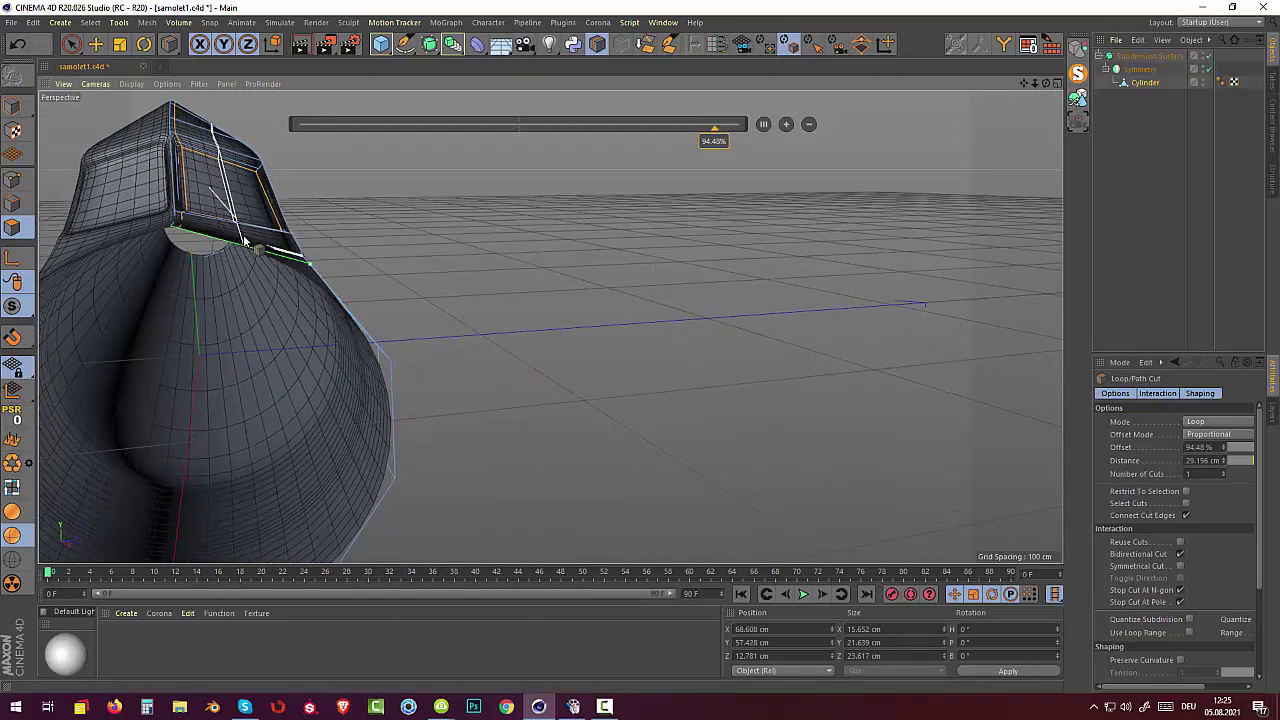
alt+drag(597, 269, 358, 260)
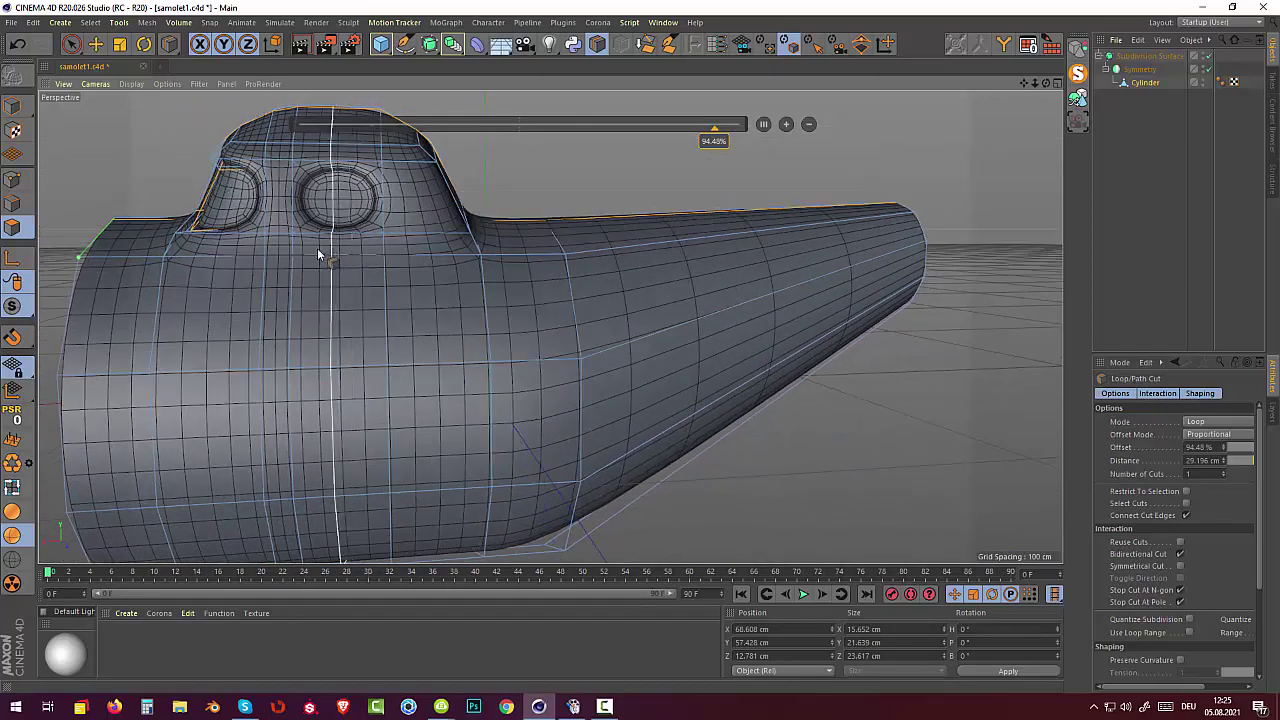
click(265, 245)
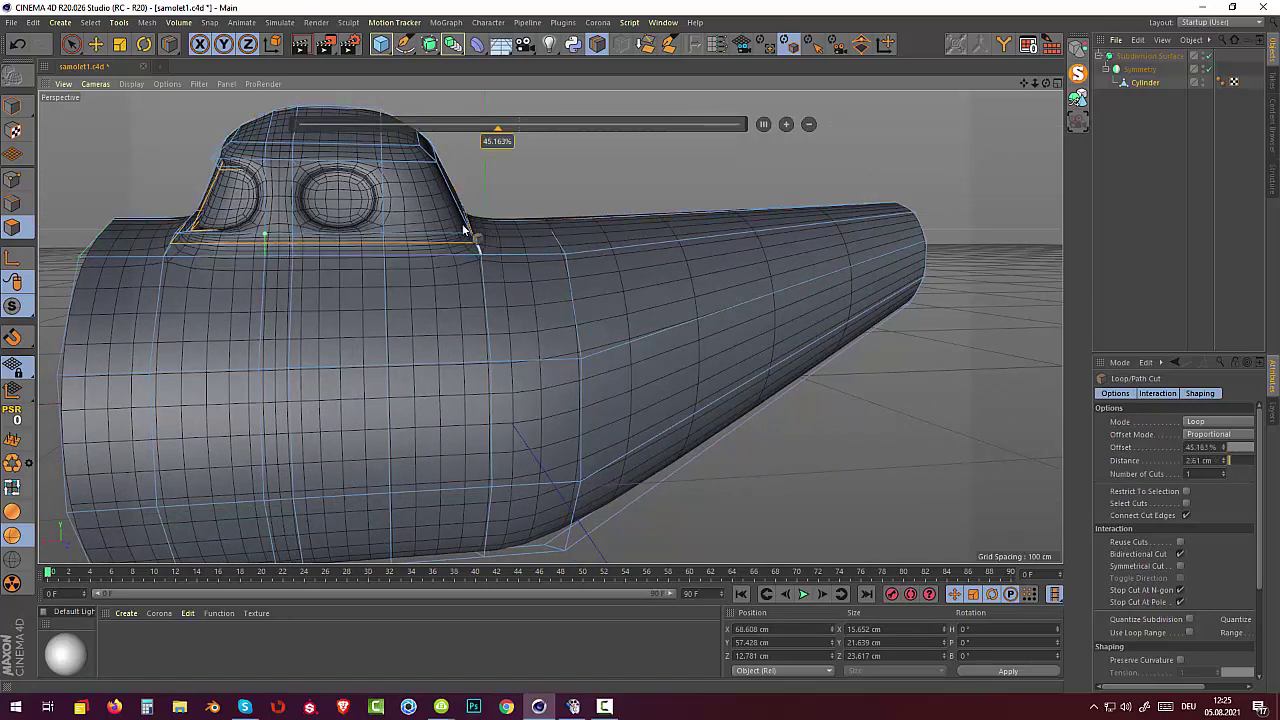
drag(469, 230, 464, 226)
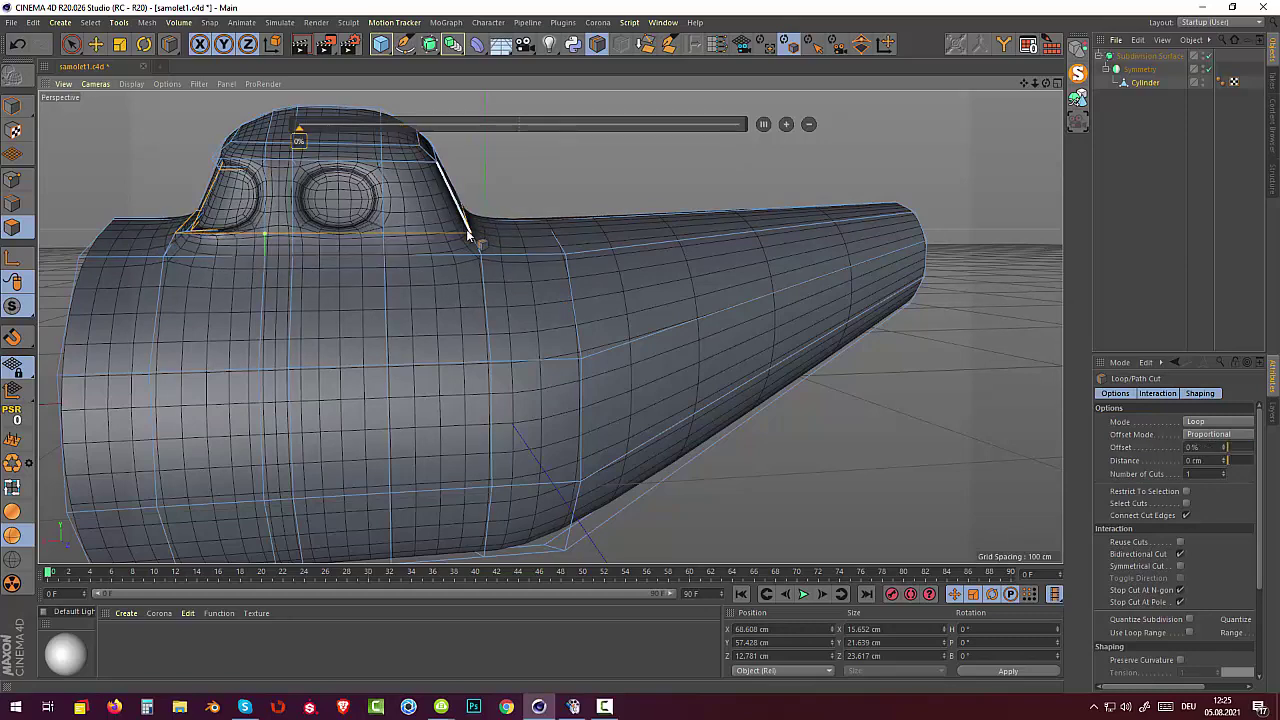
alt+drag(657, 357, 692, 421)
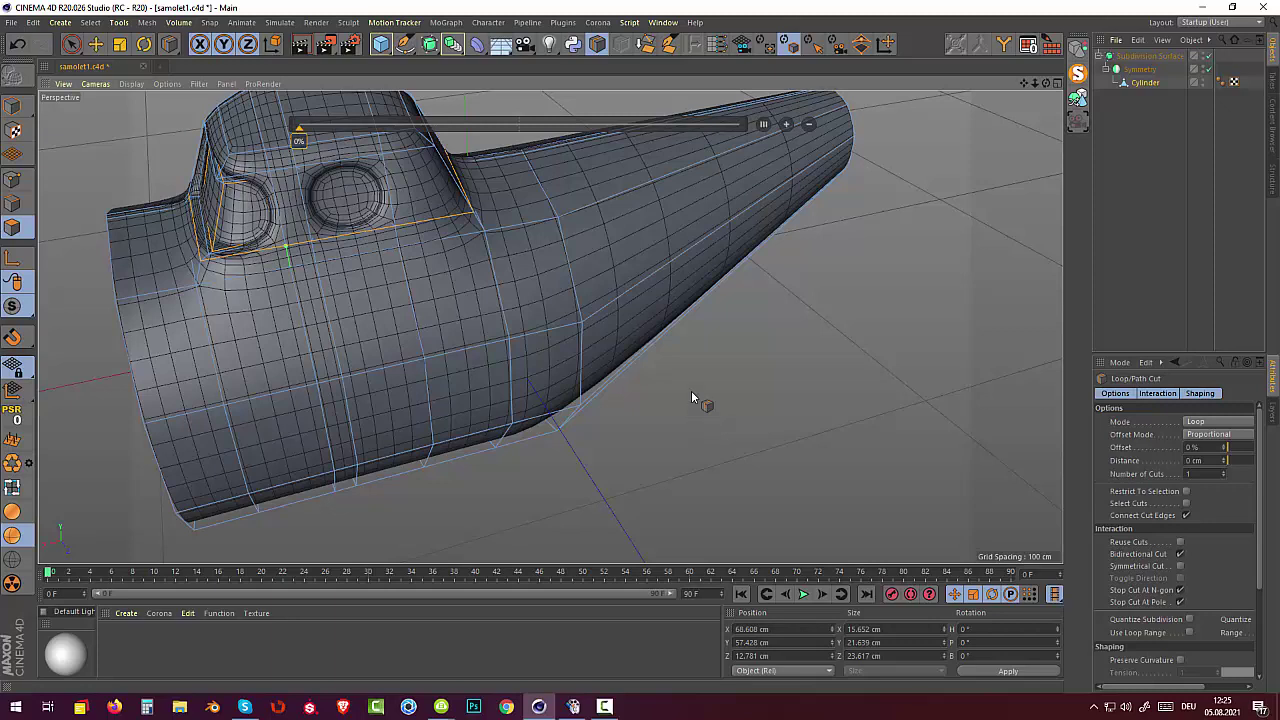
key(ctrl+z)
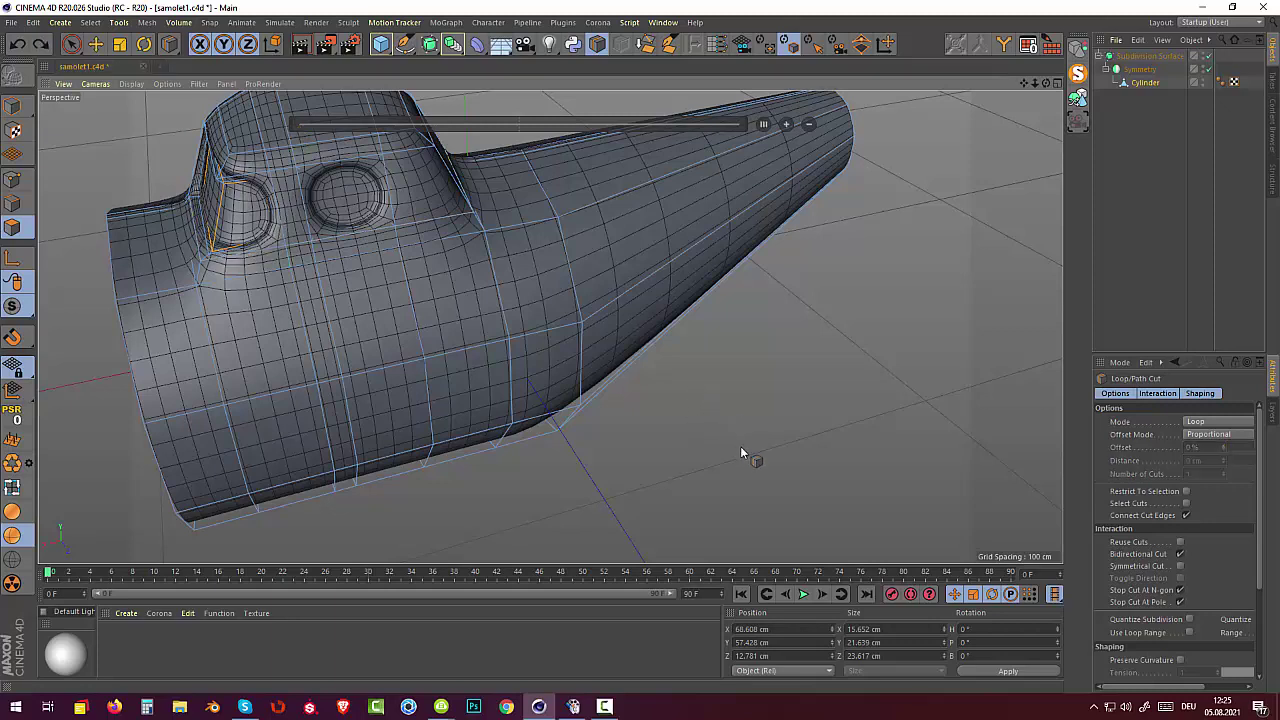
key(ctrl+z)
key(ctrl+z)
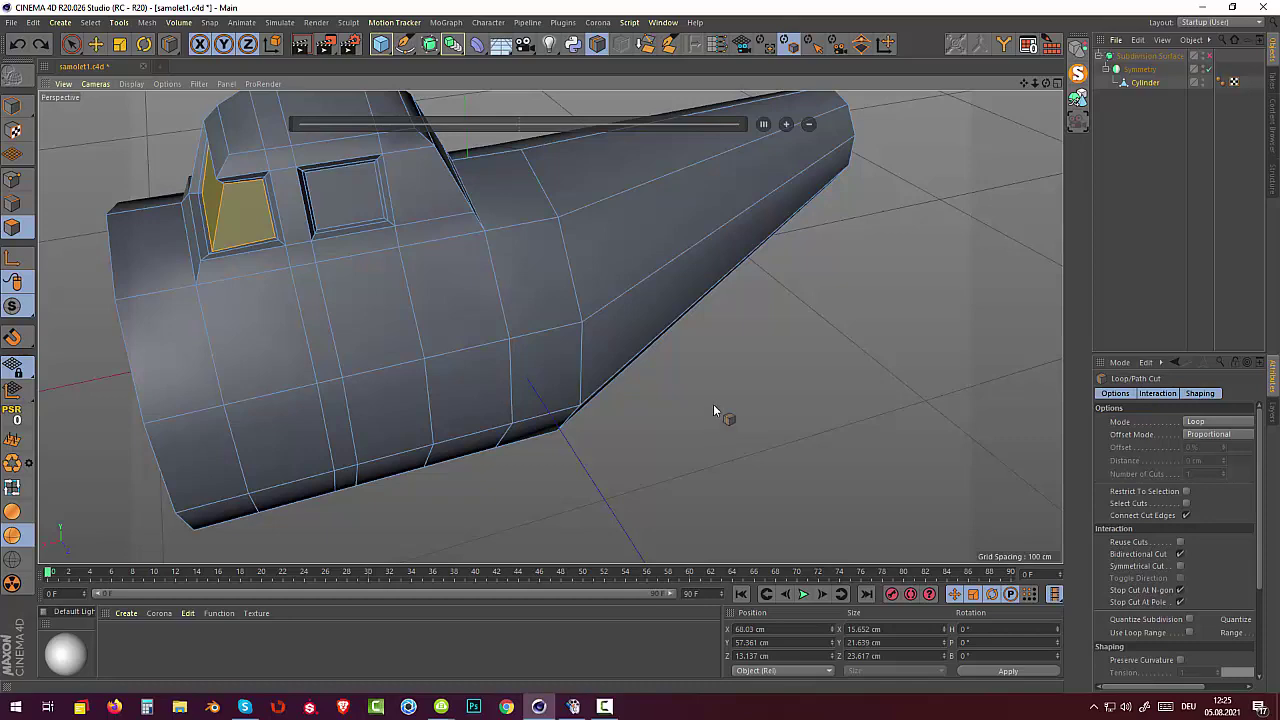
In Points mode, select the row of canopy-top points and lower them along Y.
mouse_move(712, 305)
alt+mouse_down()
mouse_move(708, 250)
mouse_move(670, 244)
mouse_move(663, 346)
mouse_move(757, 283)
mouse_move(376, 148)
alt+mouse_up()
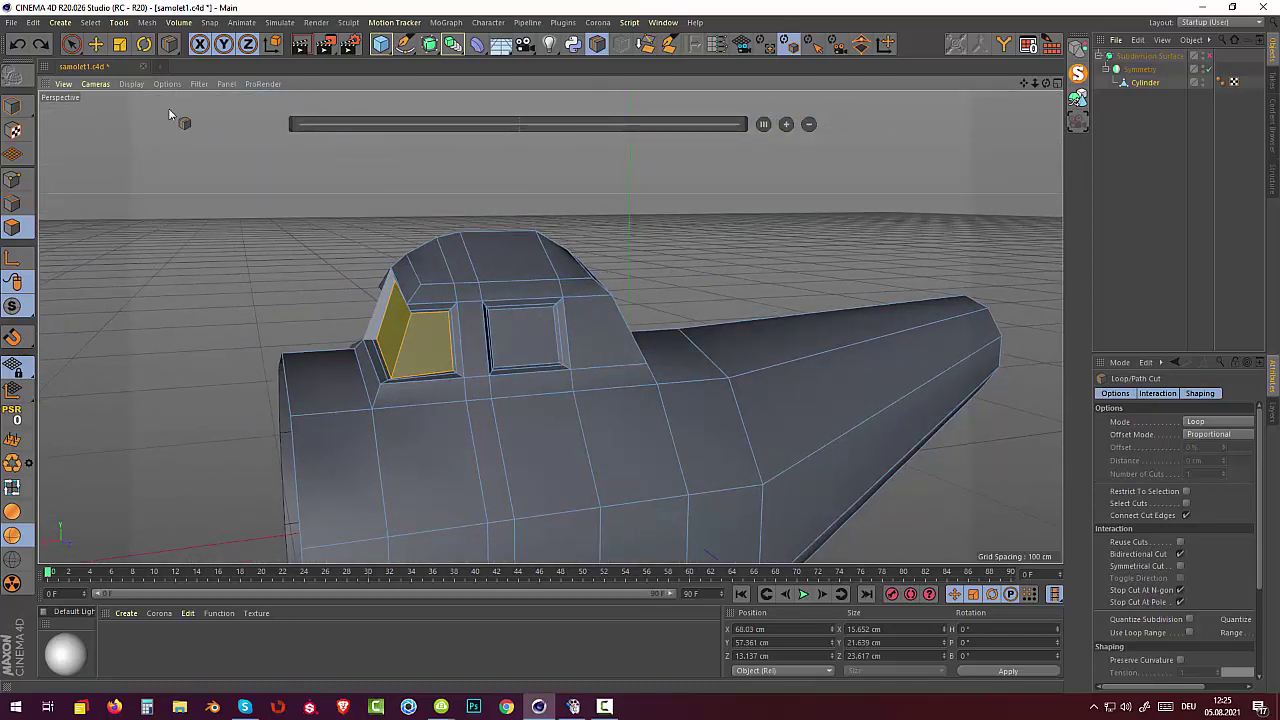
click(12, 179)
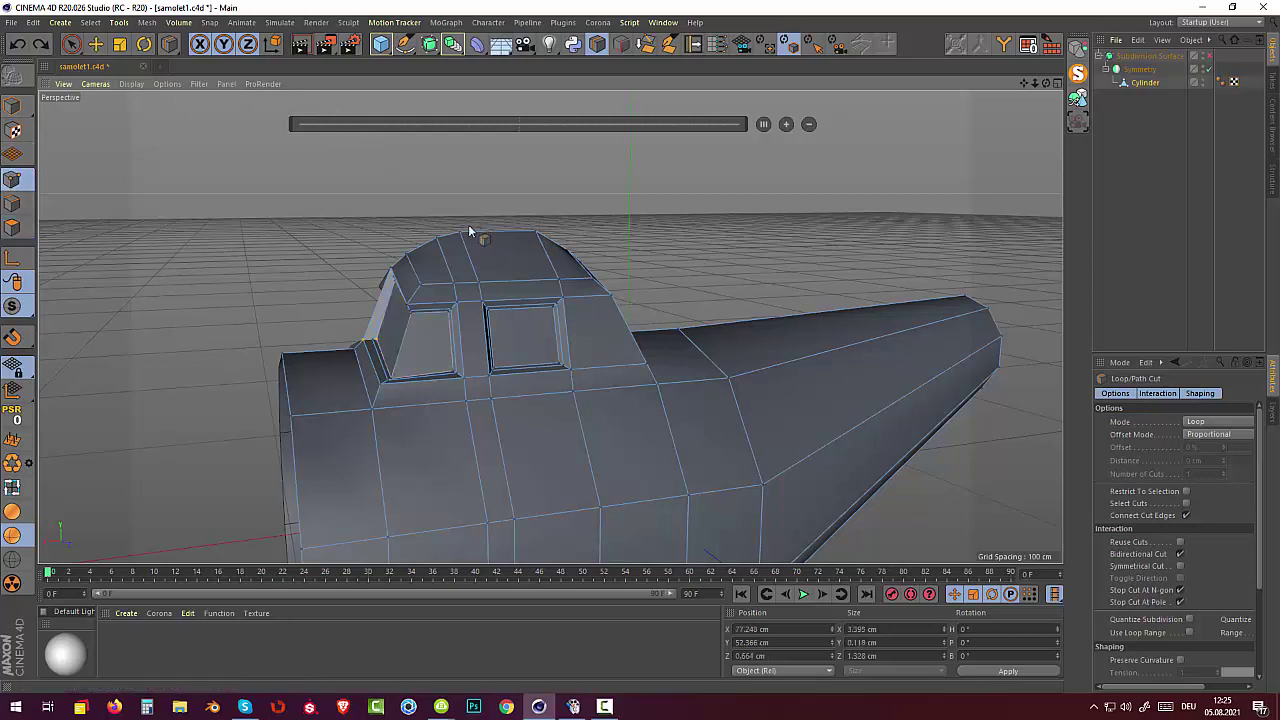
click(68, 45)
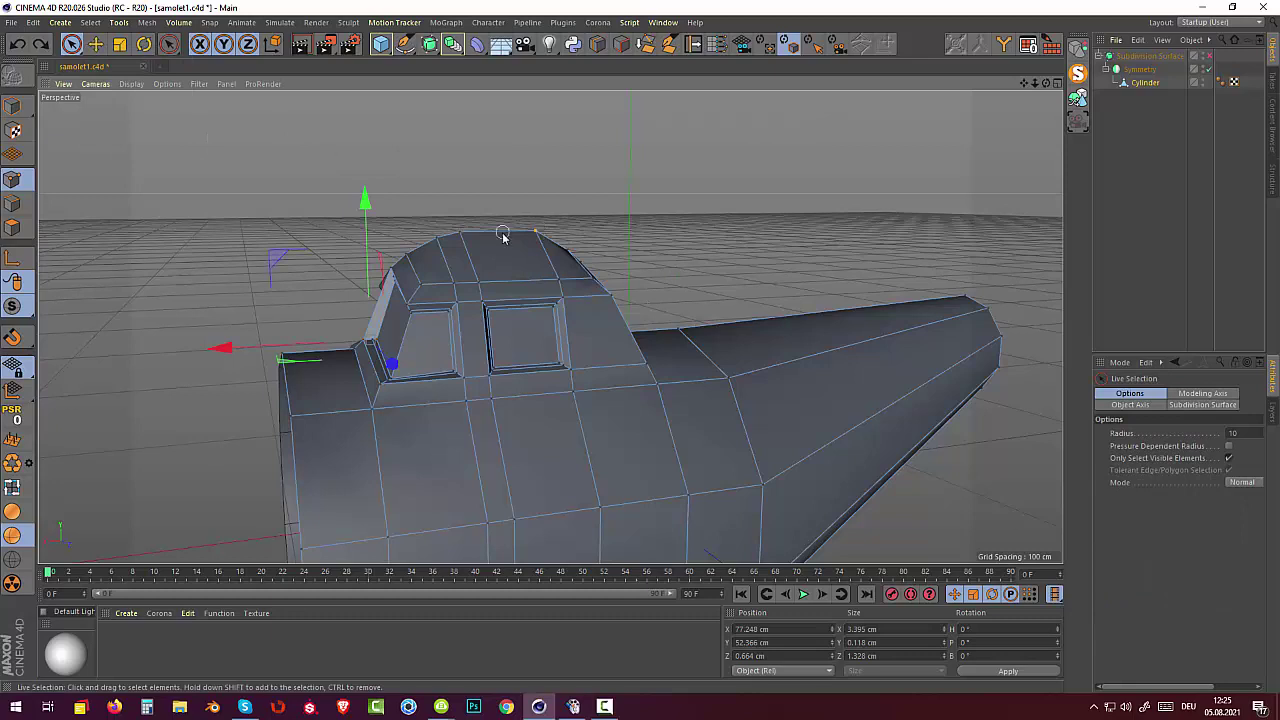
drag(440, 240, 540, 232)
mouse_move(669, 226)
alt+mouse_down()
mouse_move(609, 271)
mouse_move(580, 223)
alt+mouse_up()
drag(480, 100, 478, 118)
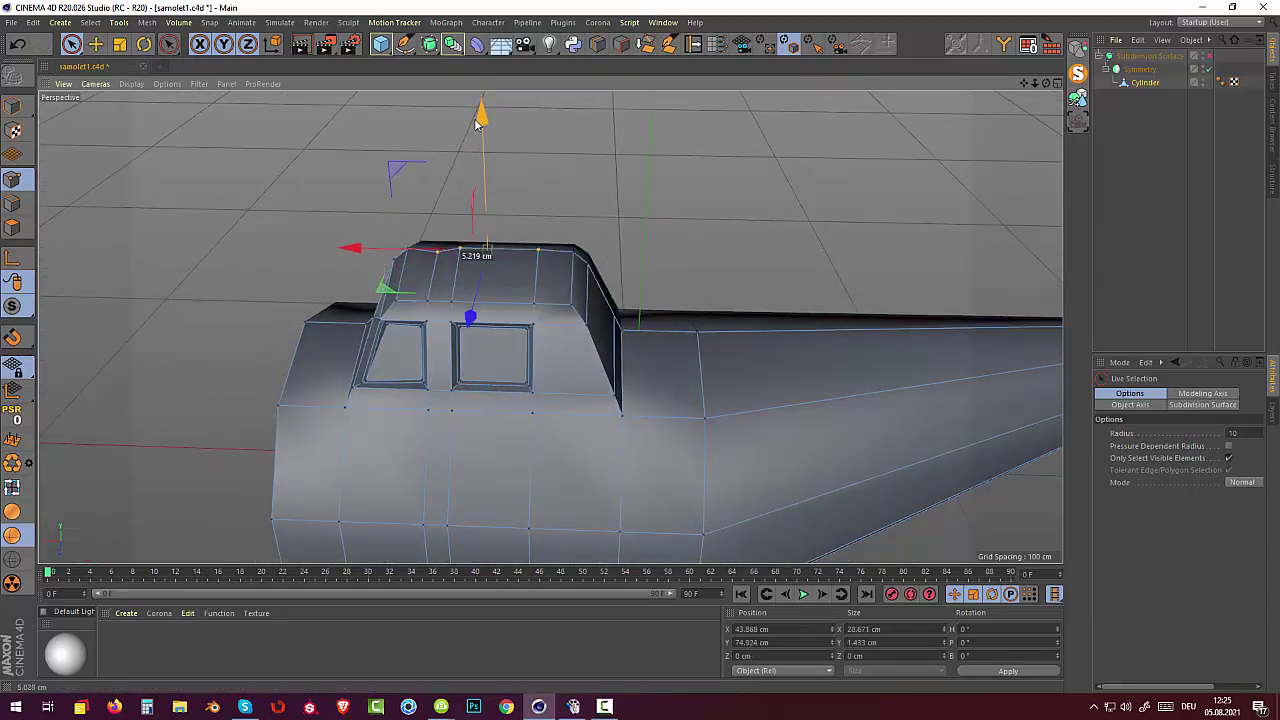
Adjust individual canopy points and the left corner, raising one to about Y 75.3 cm for a chamfered rim.
click(459, 246)
drag(451, 112, 462, 110)
alt+drag(526, 186, 640, 114)
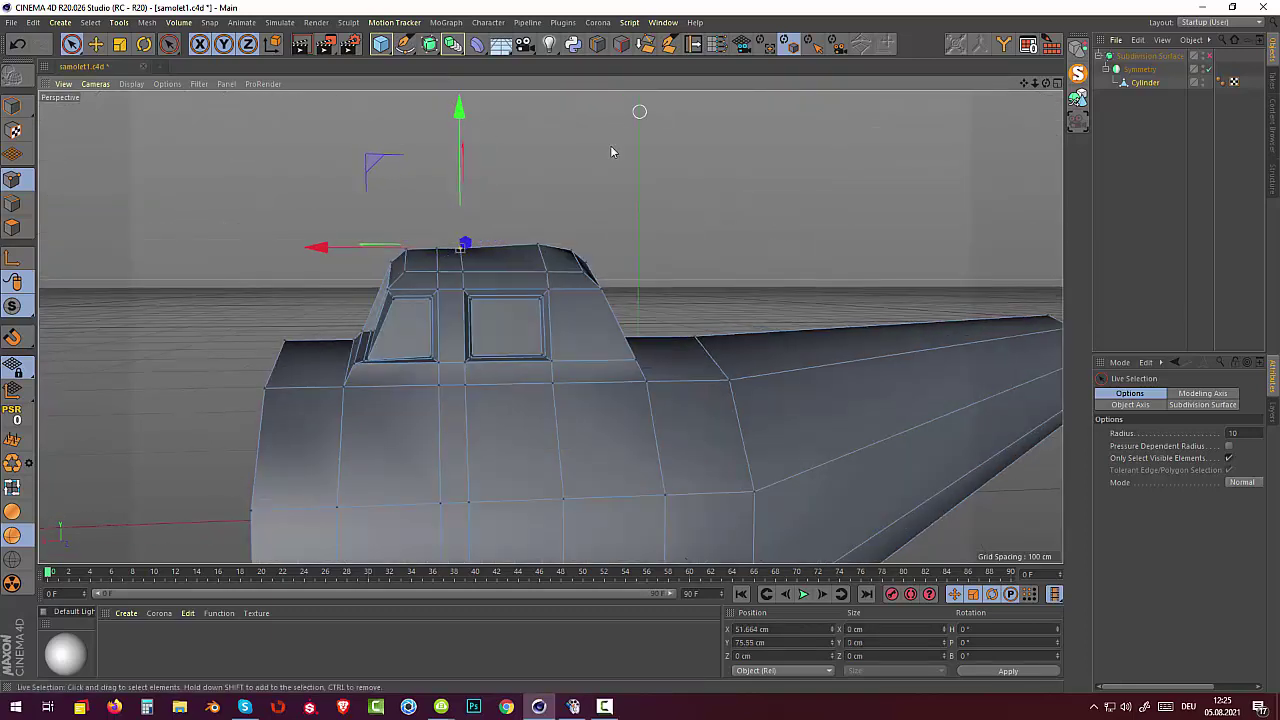
click(537, 248)
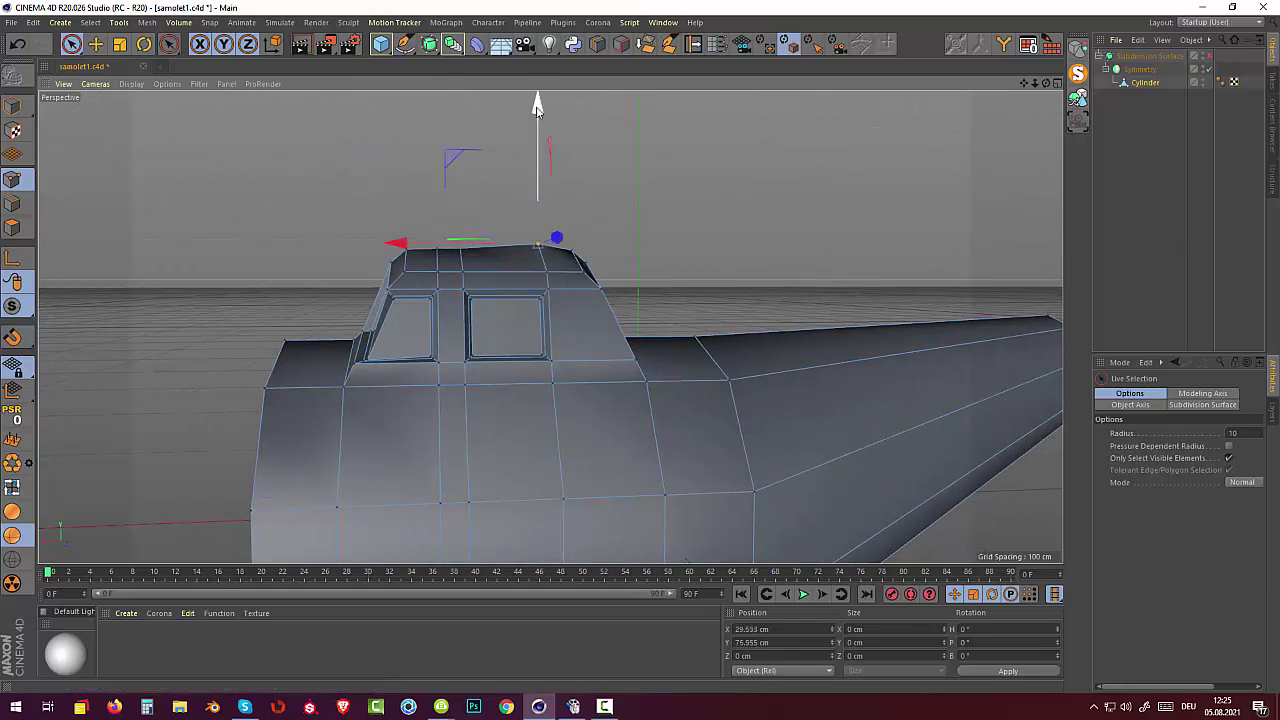
drag(537, 108, 576, 123)
click(569, 254)
click(408, 254)
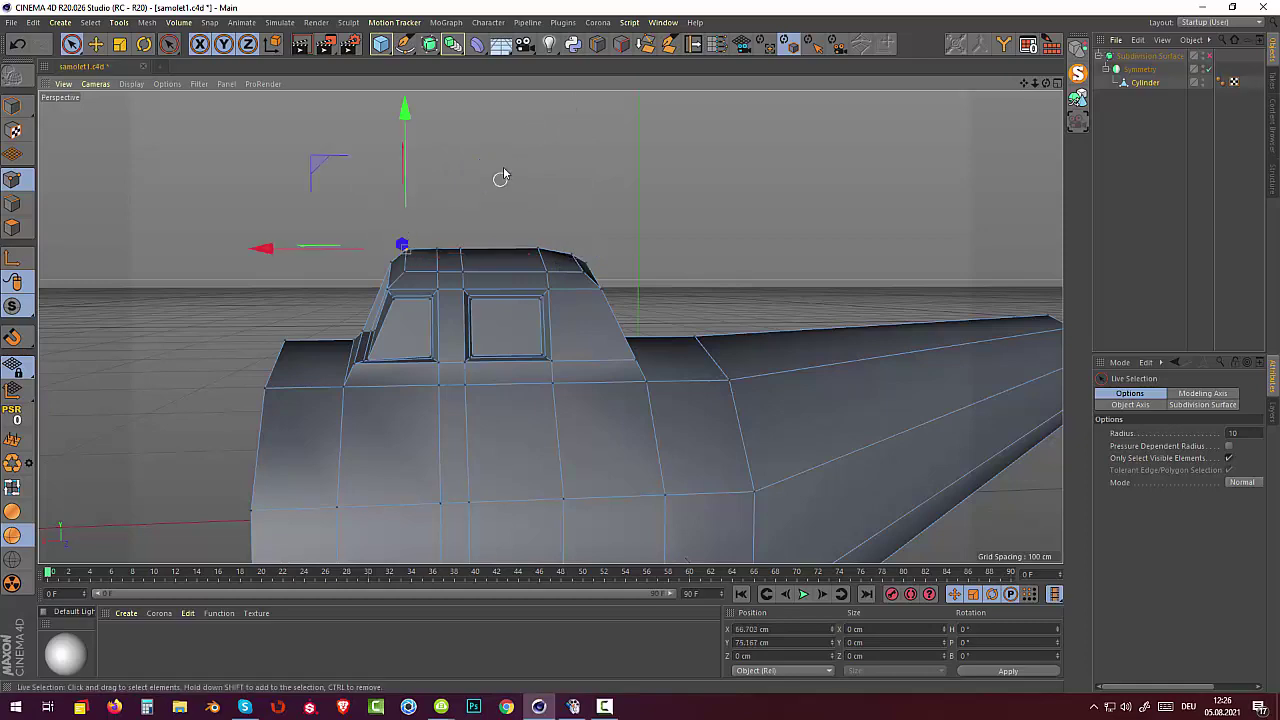
drag(404, 112, 403, 111)
mouse_move(514, 300)
alt+mouse_down()
mouse_move(355, 395)
mouse_move(521, 370)
mouse_move(600, 341)
mouse_move(371, 331)
alt+mouse_up()
scroll(355, 395, up, 3)
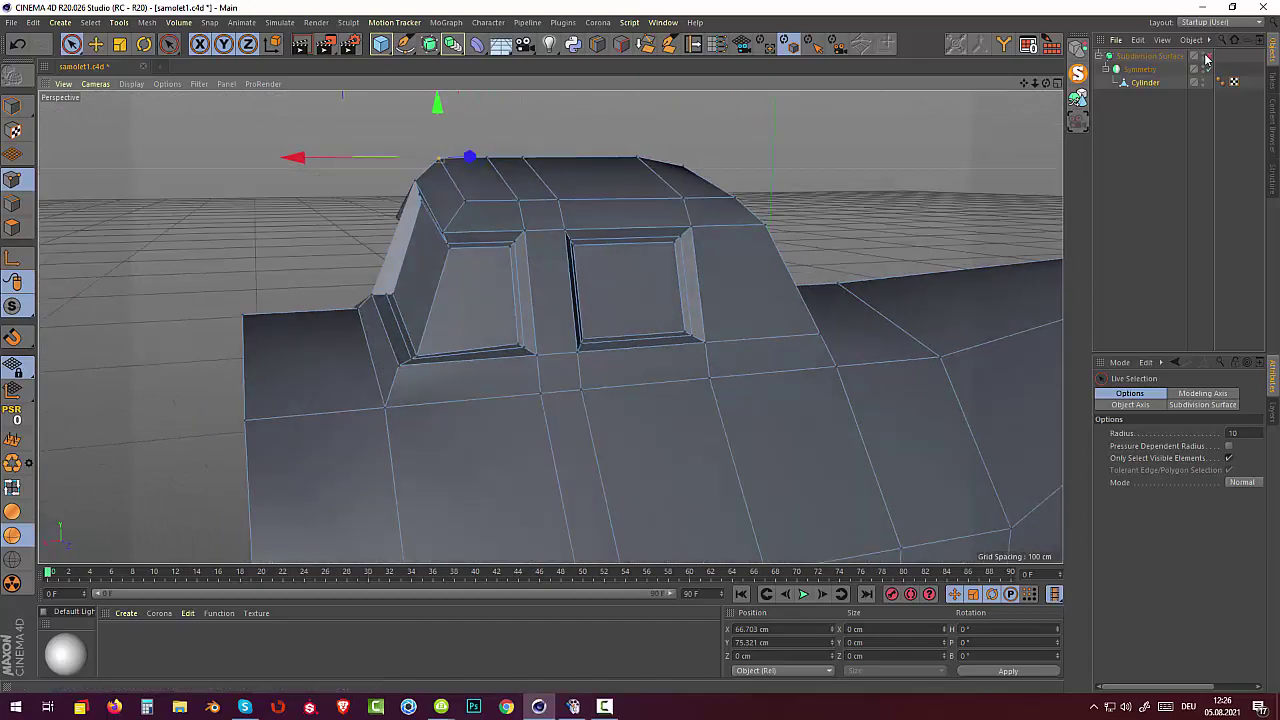
Preview the cockpit smoothed by subdivision, then return to the cage and start a Loop/Path Cut.
click(1208, 56)
mouse_move(600, 310)
alt+mouse_down()
mouse_move(776, 377)
mouse_move(557, 338)
mouse_move(437, 343)
alt+mouse_up()
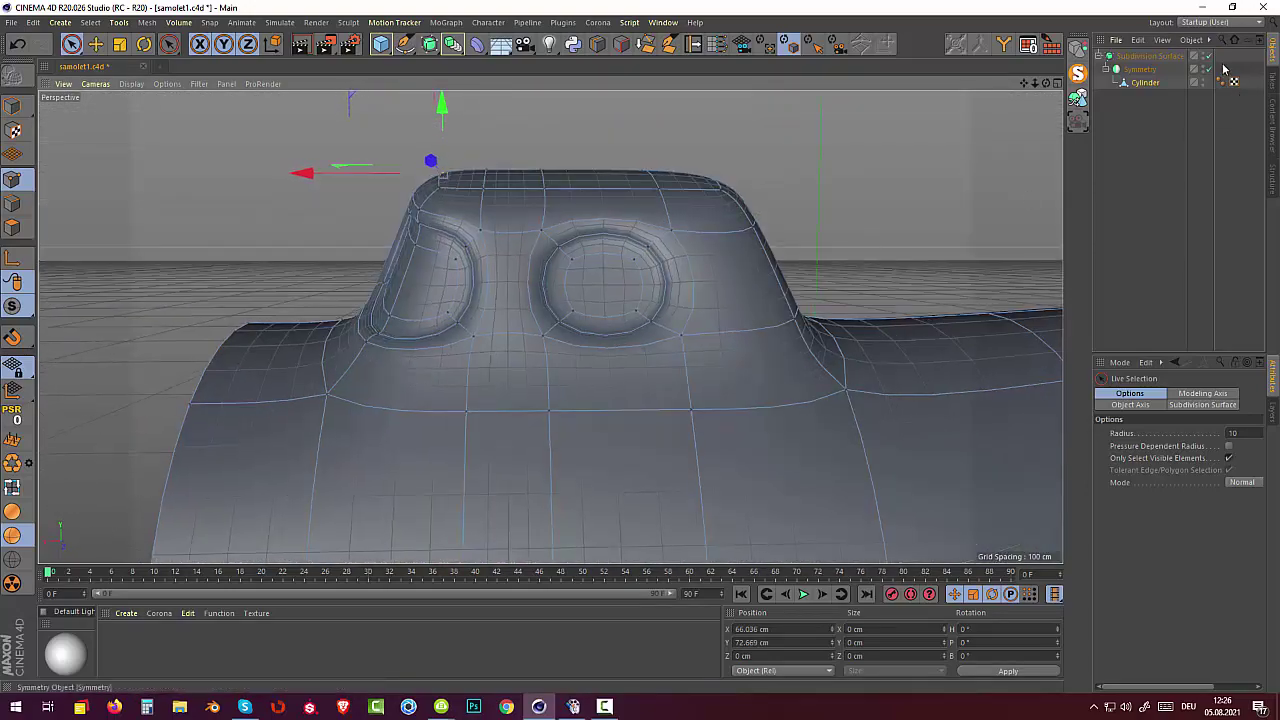
key(q)
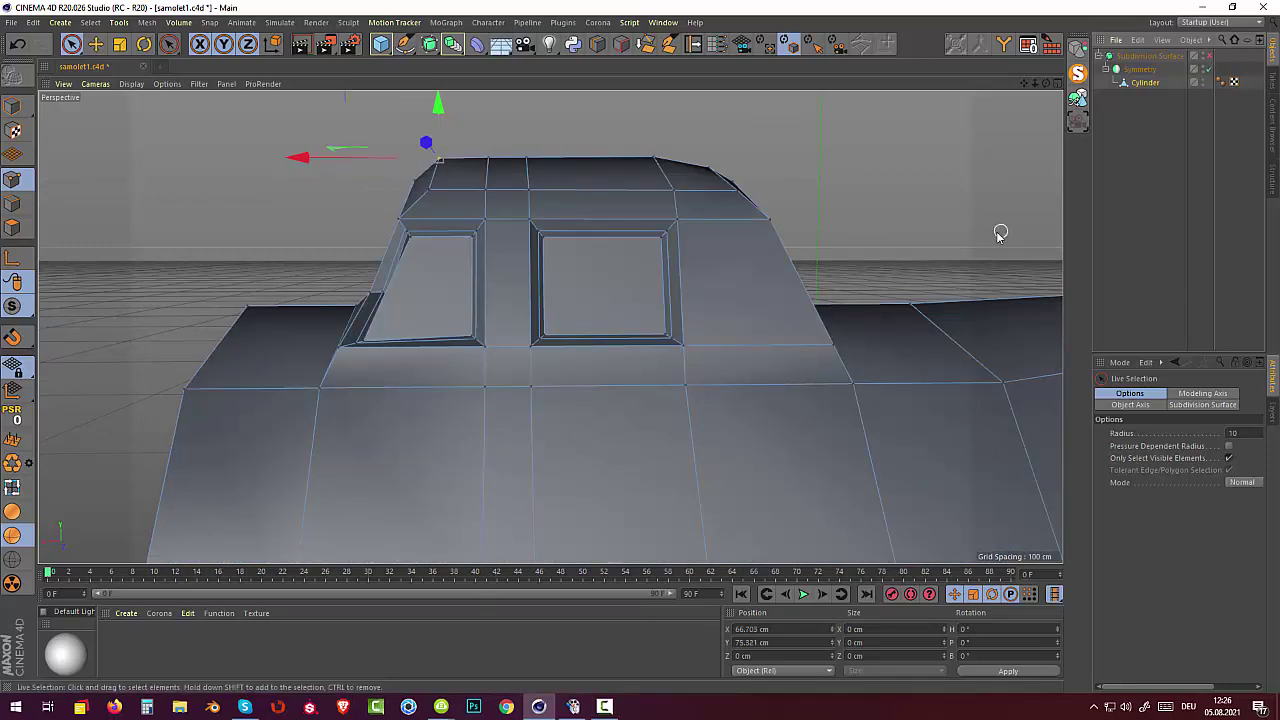
right_click(887, 207)
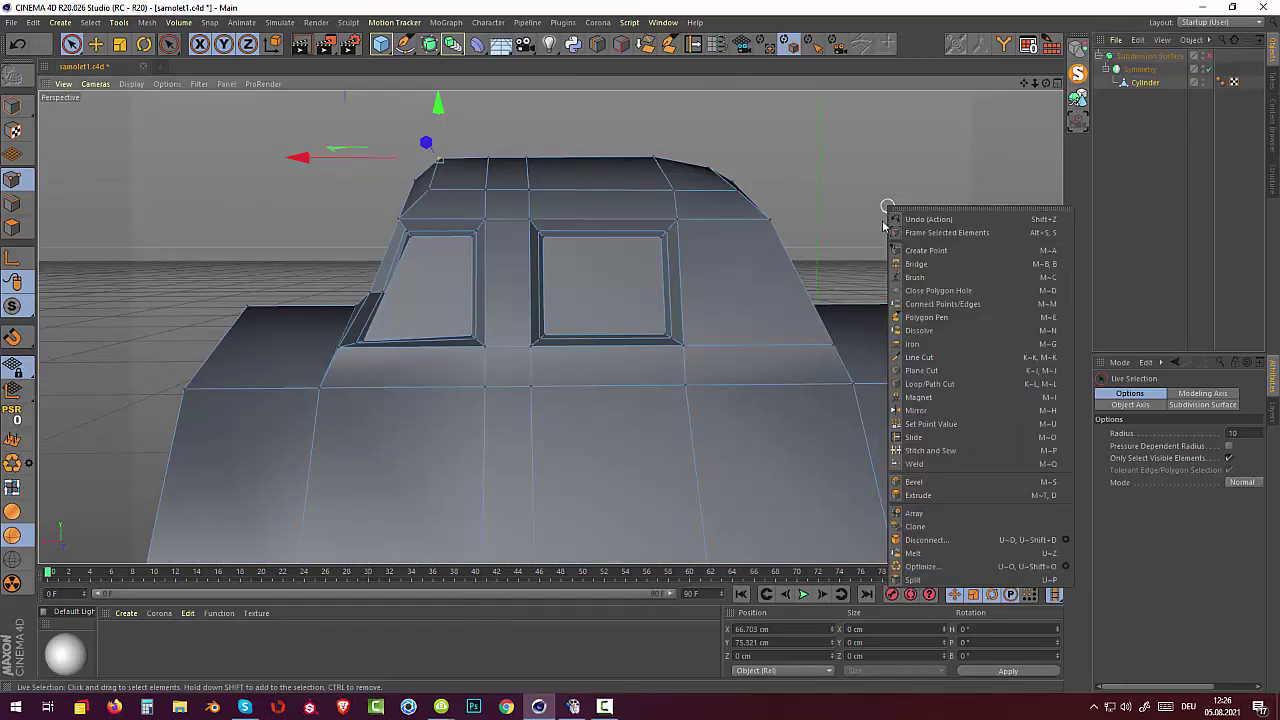
click(930, 384)
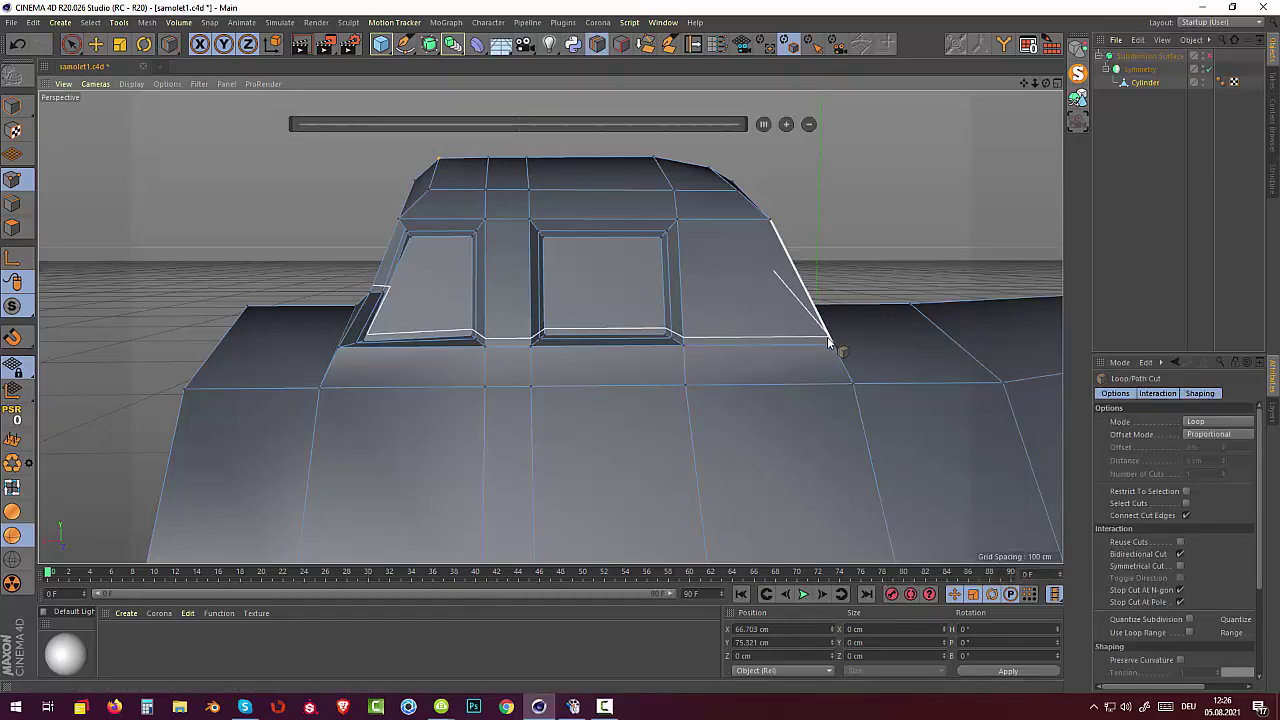
Add edge loops at 93.566% and 61.338% around the cockpit base, checking the smoothed result between cuts.
click(828, 342)
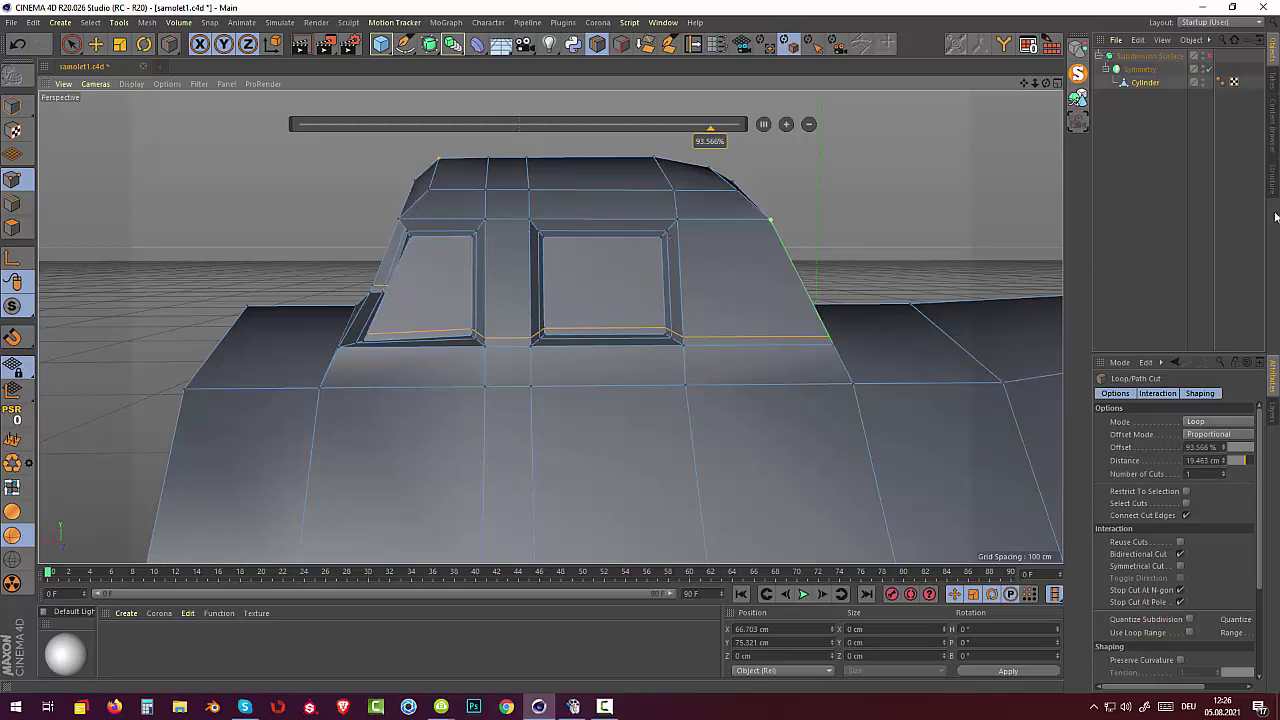
click(1207, 57)
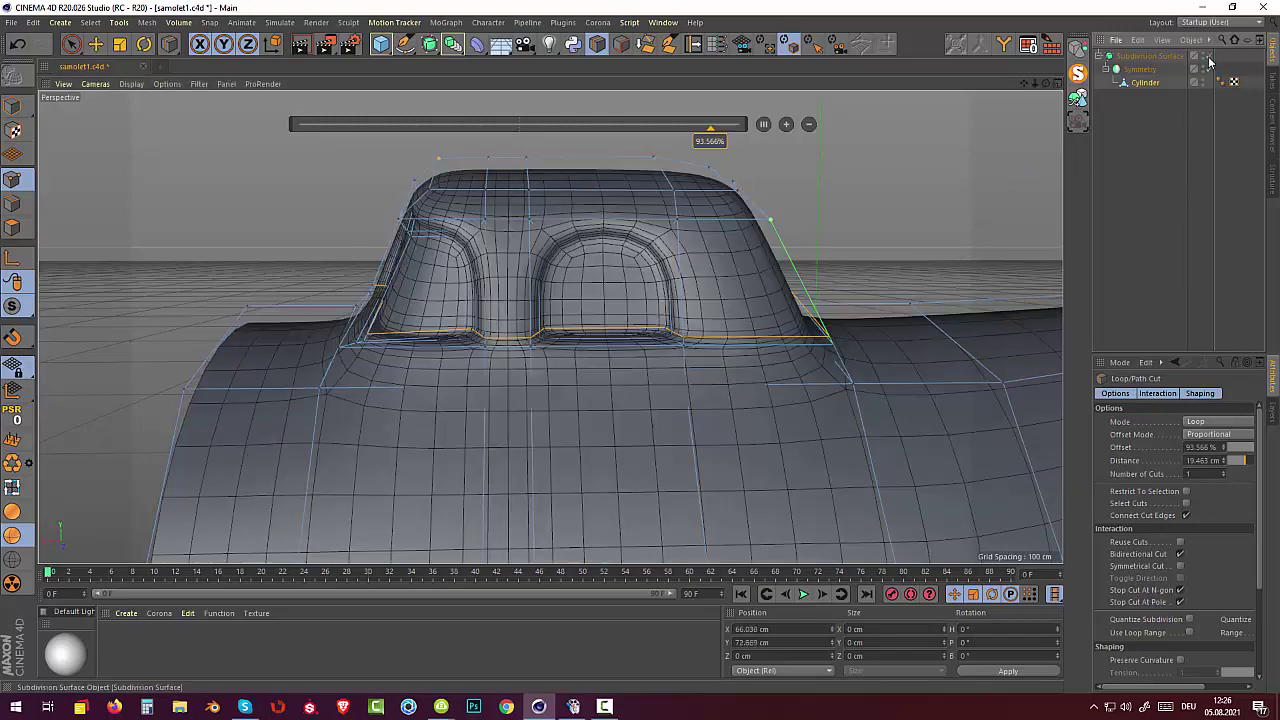
mouse_move(902, 168)
alt+mouse_down()
mouse_move(875, 188)
mouse_move(962, 207)
mouse_move(853, 226)
mouse_move(859, 198)
mouse_move(817, 185)
alt+mouse_up()
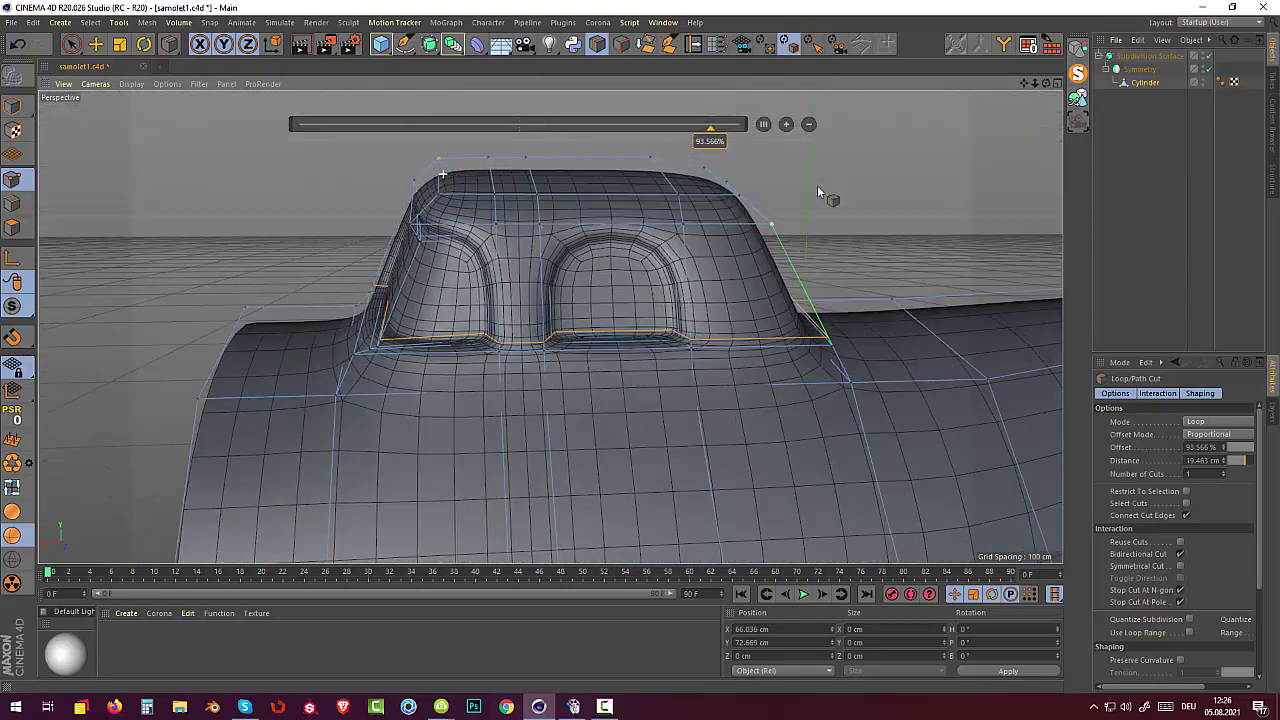
click(1207, 57)
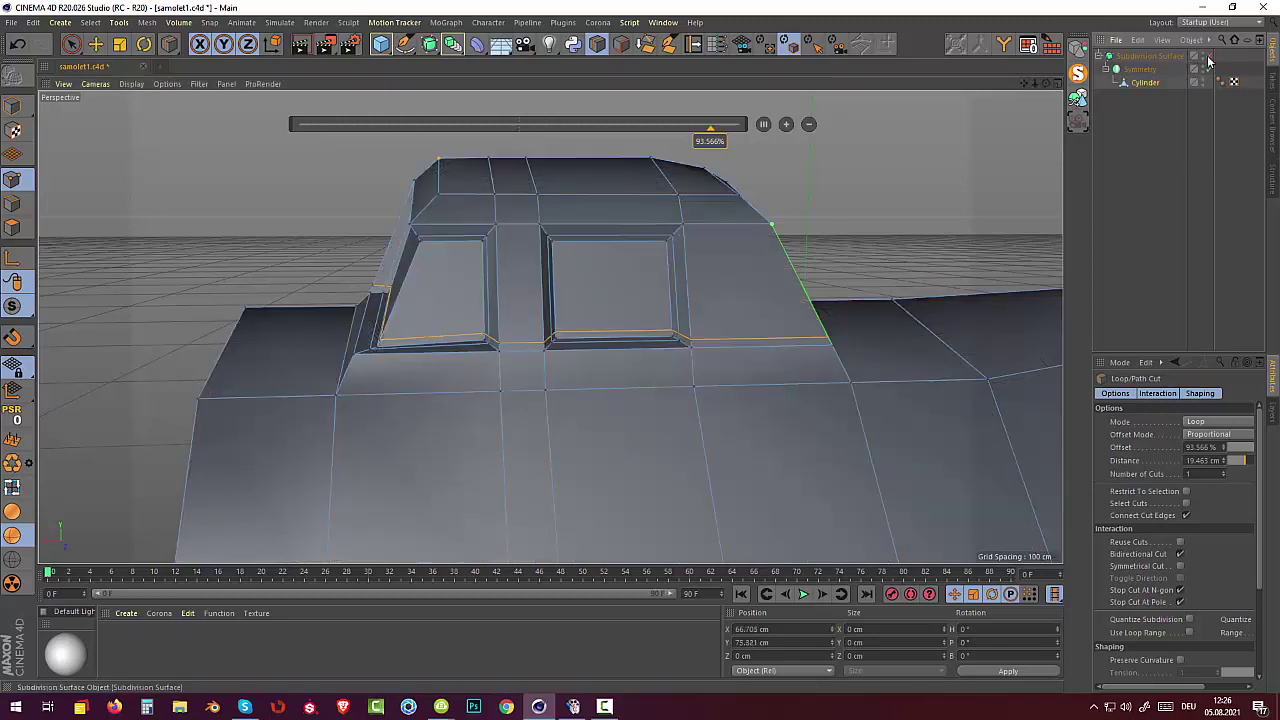
click(845, 375)
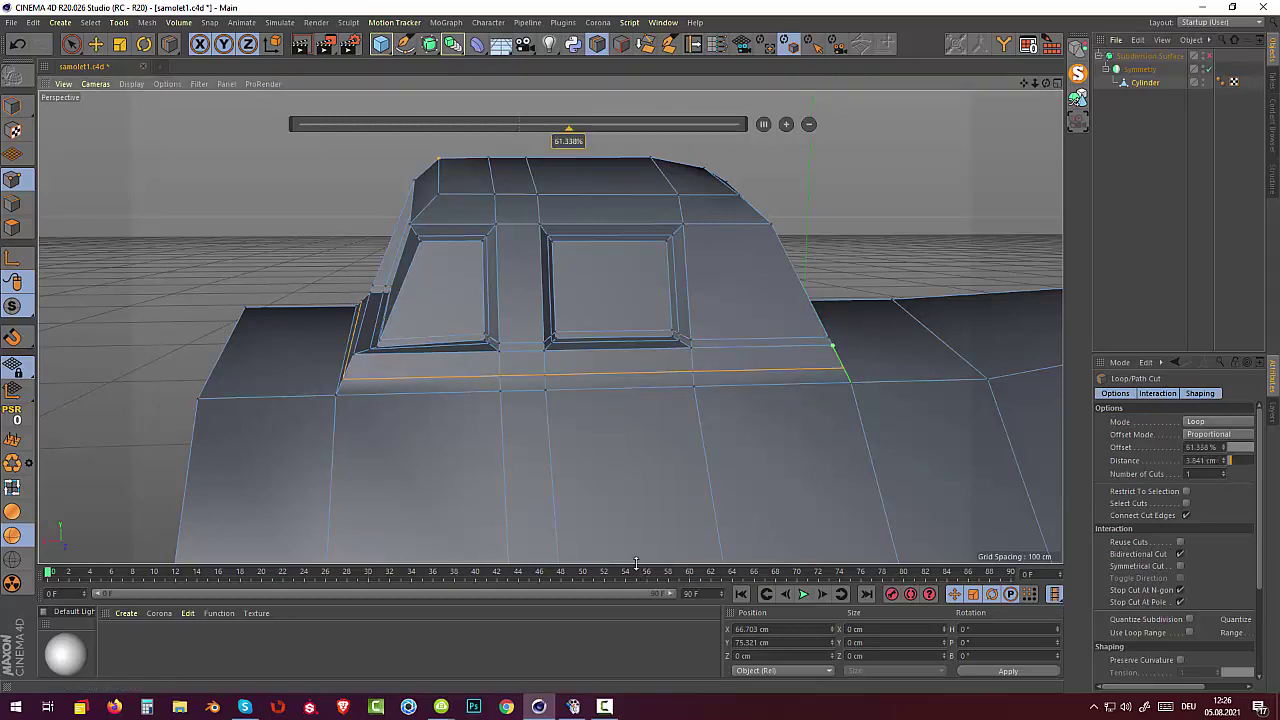
alt+drag(636, 563, 658, 575)
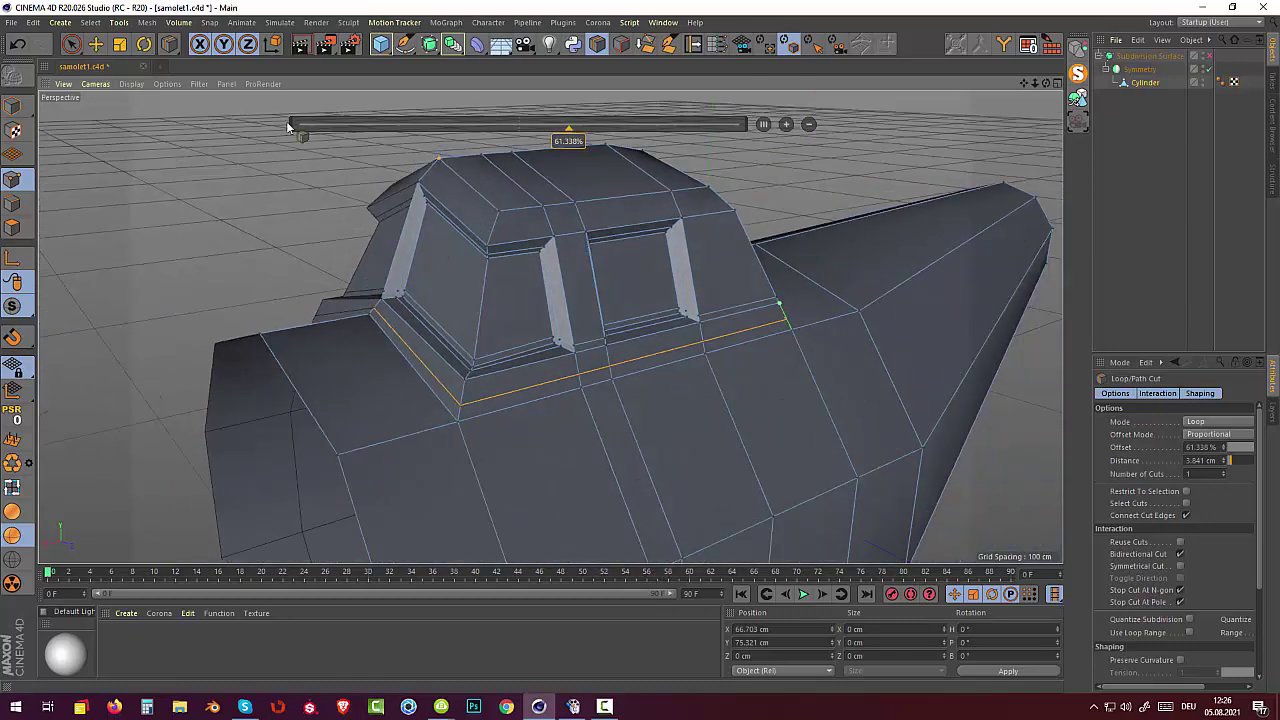
In Polygons mode, use Loop Selection to pick the thin face strip around the canopy base.
click(13, 227)
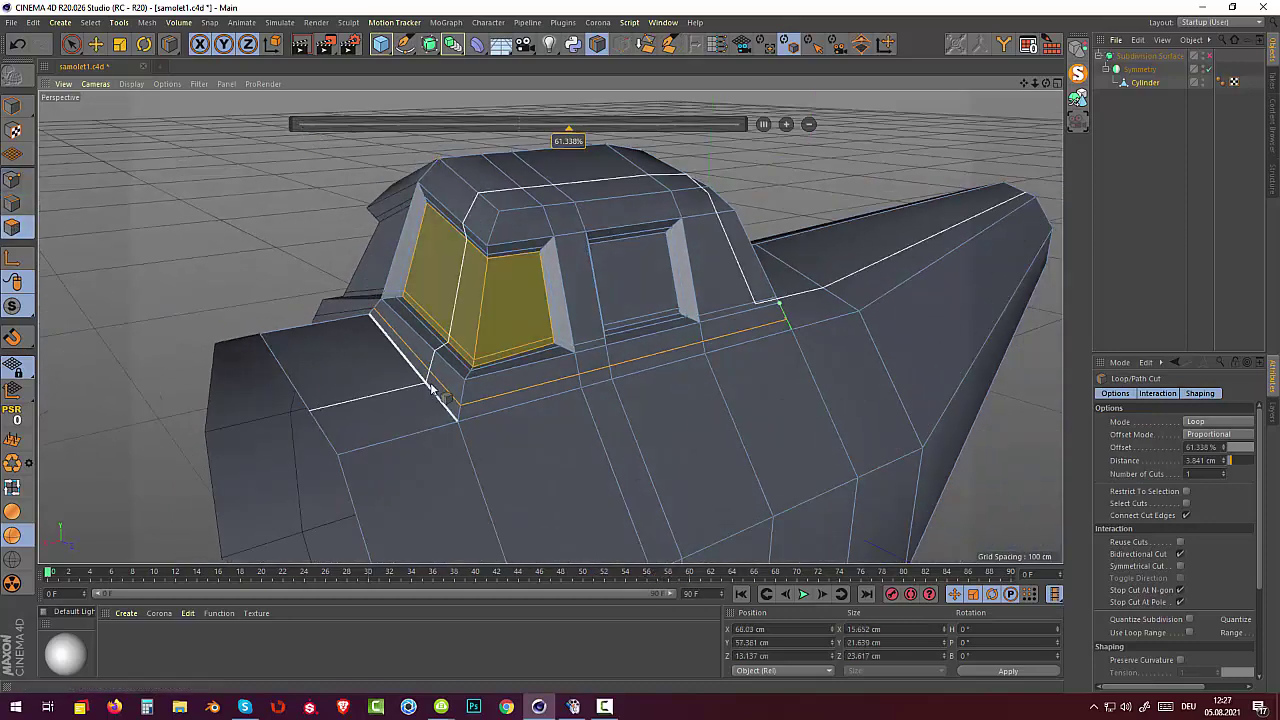
click(73, 42)
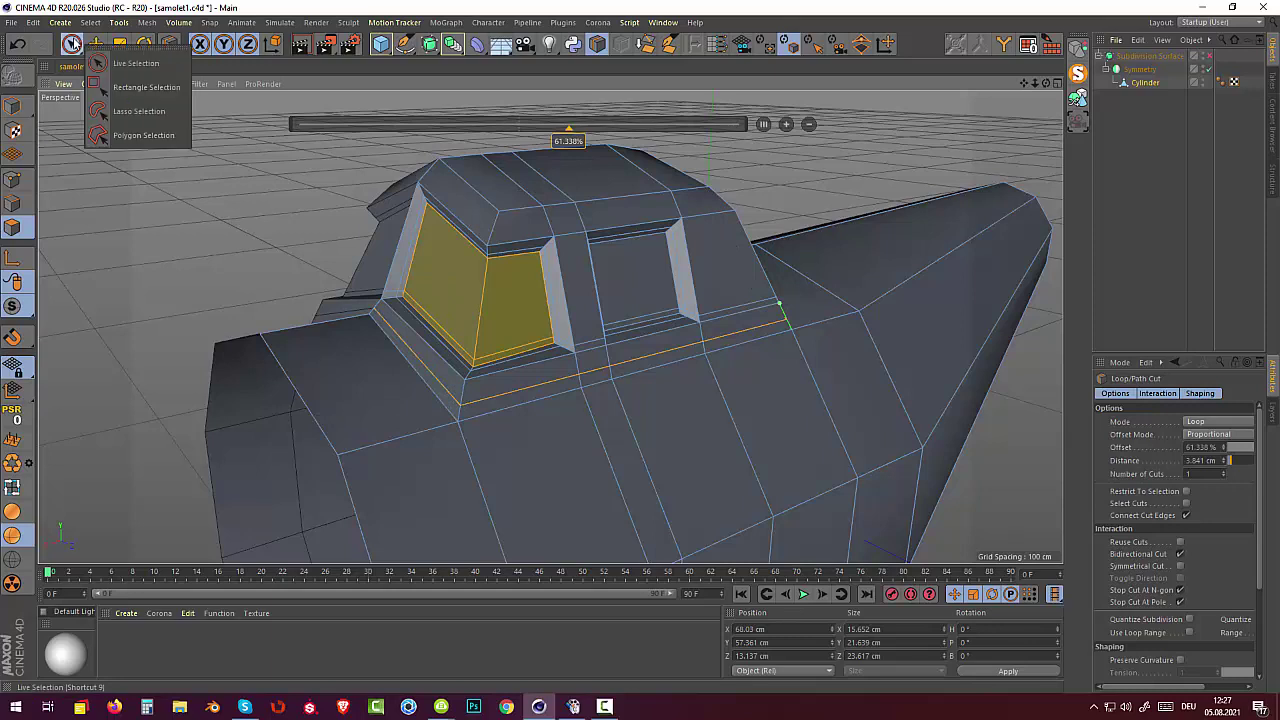
click(101, 64)
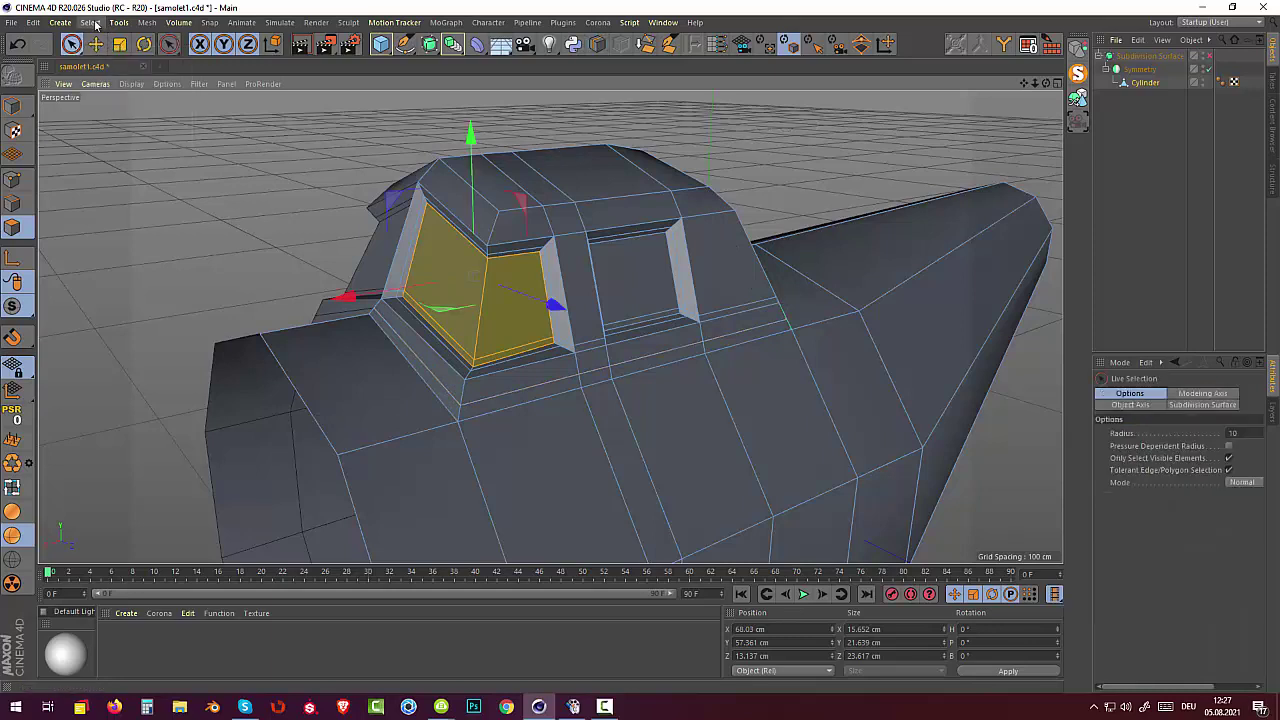
click(91, 22)
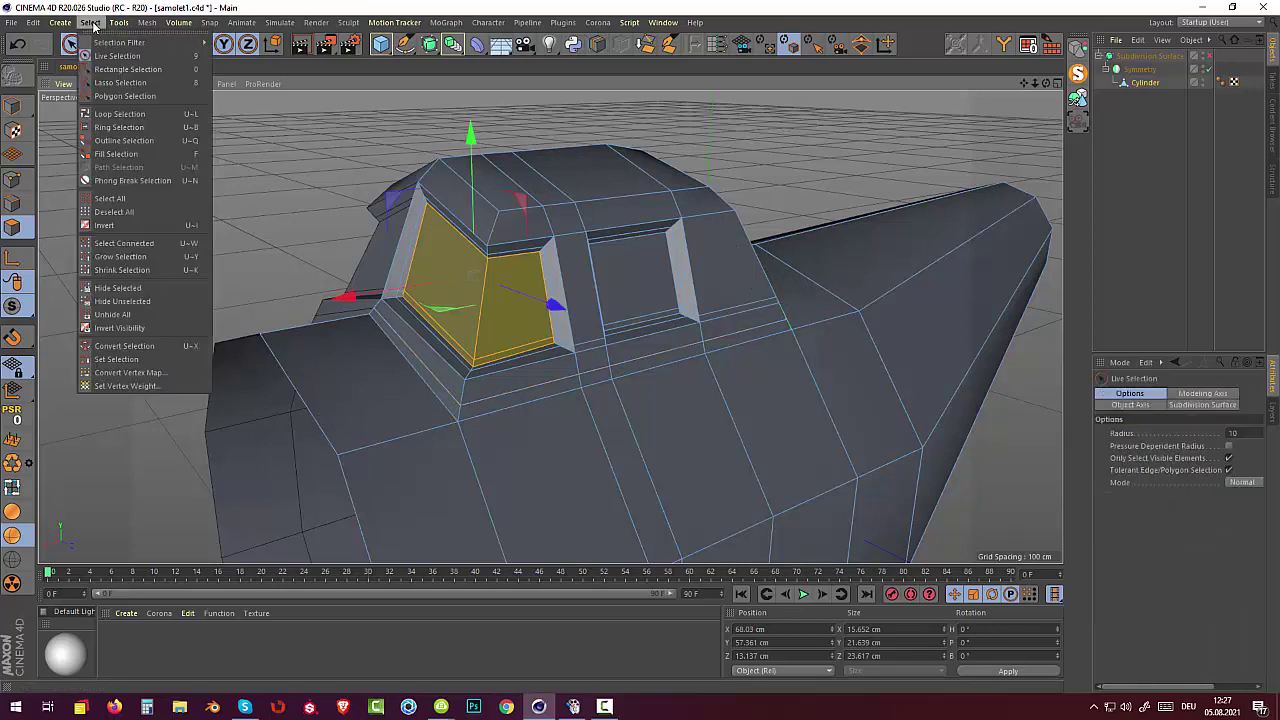
click(119, 113)
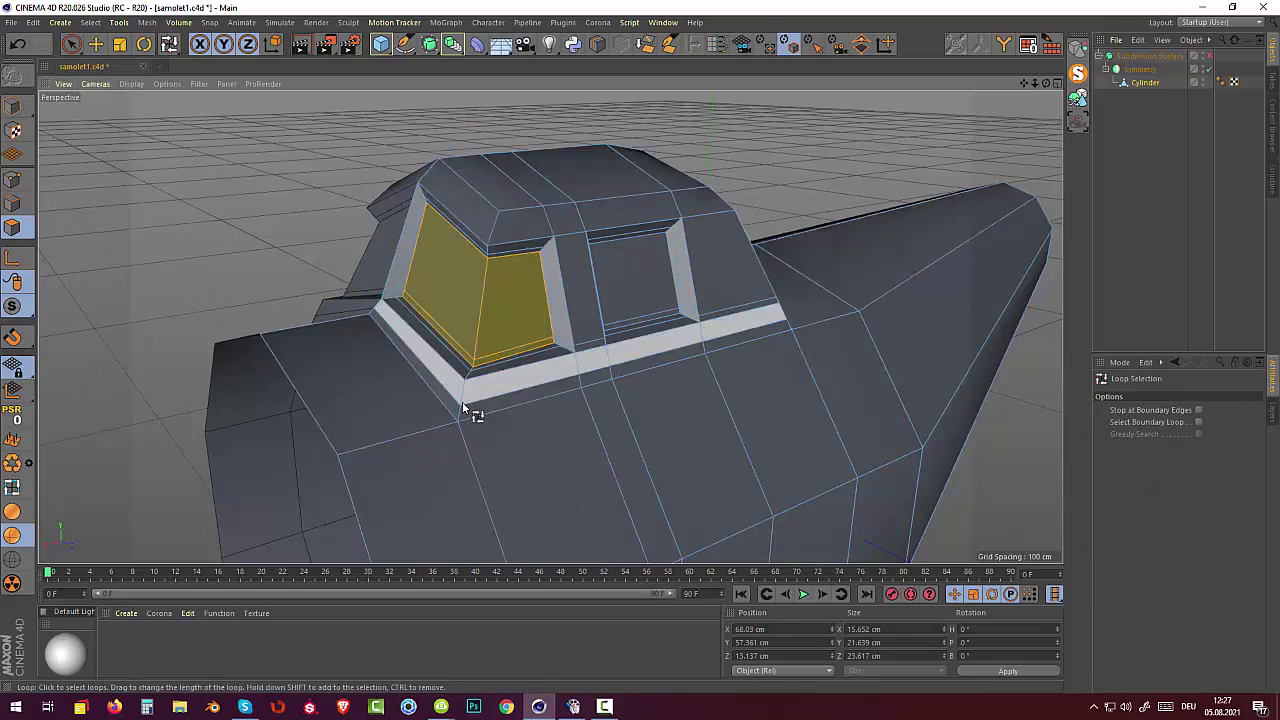
click(460, 412)
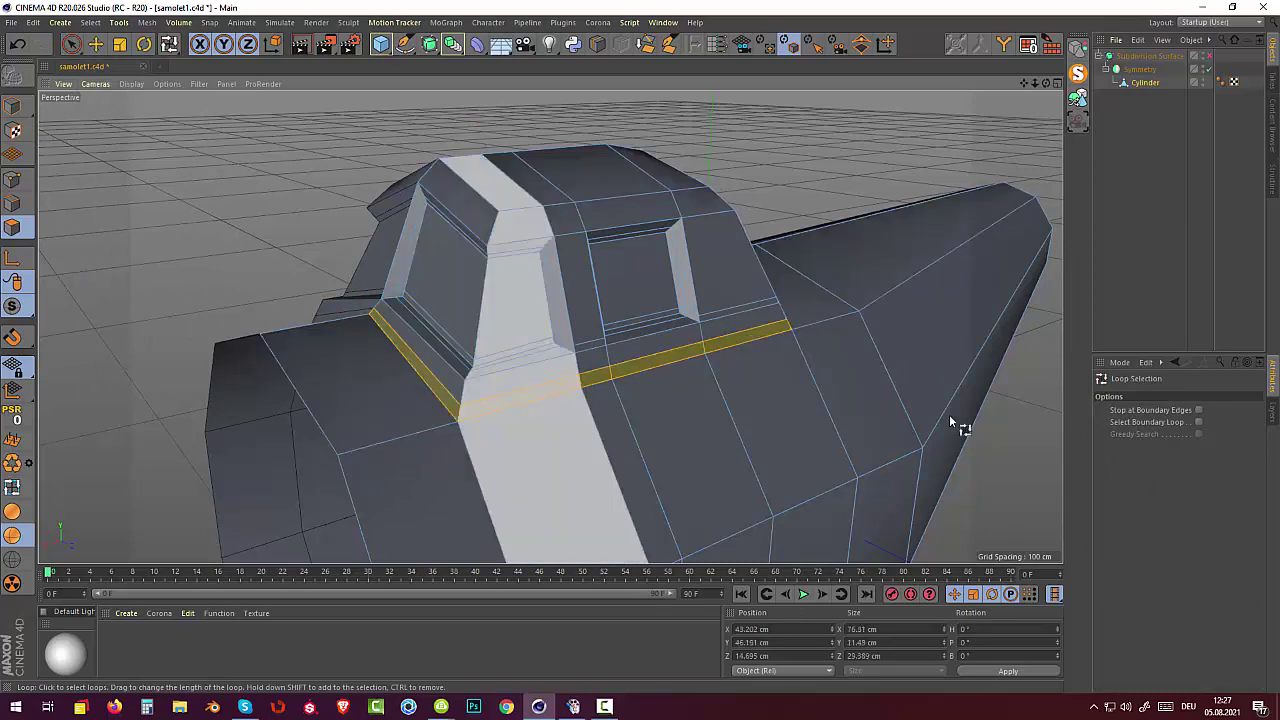
alt+drag(794, 143, 857, 97)
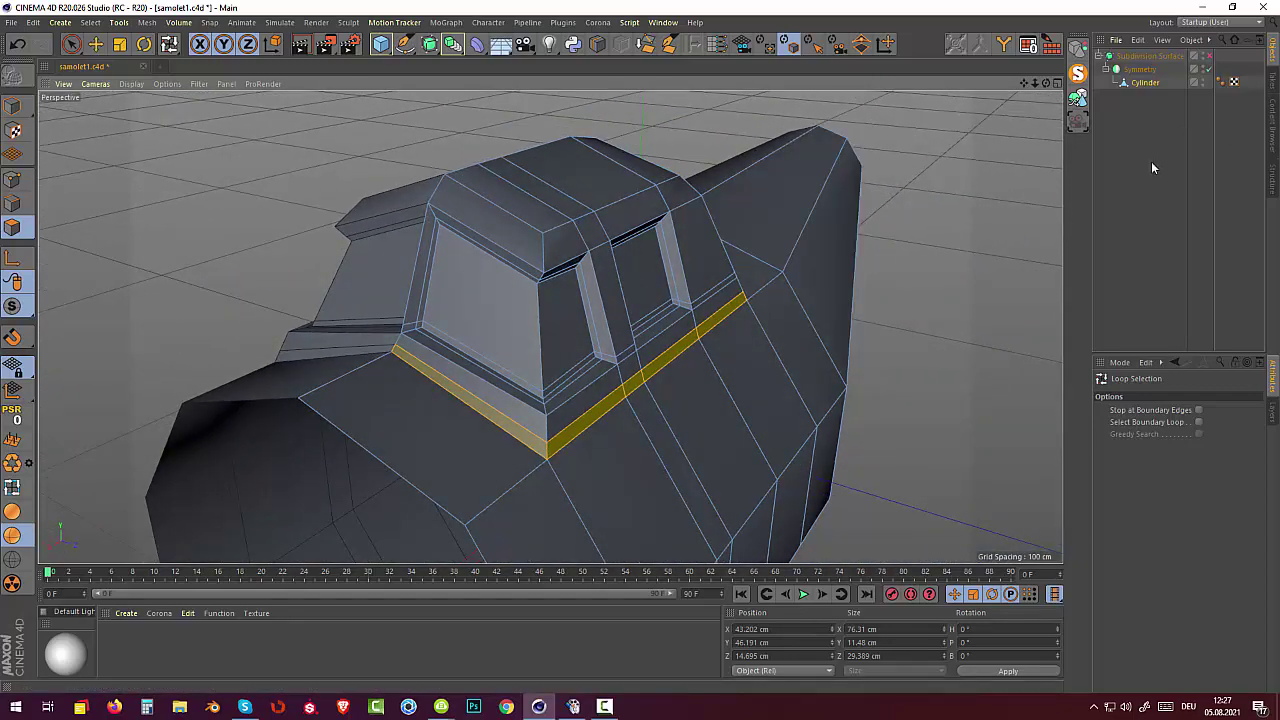
Extrude the cockpit-base face strip inward by -2 cm.
right_click(934, 240)
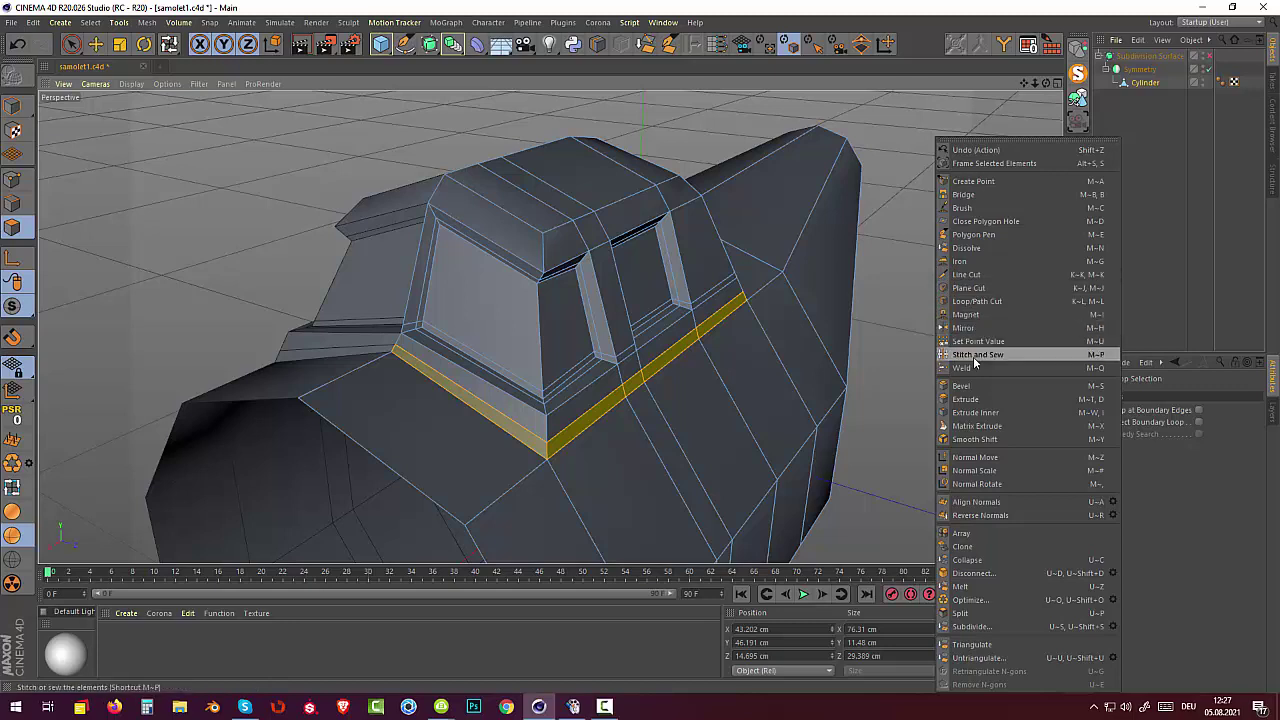
click(997, 405)
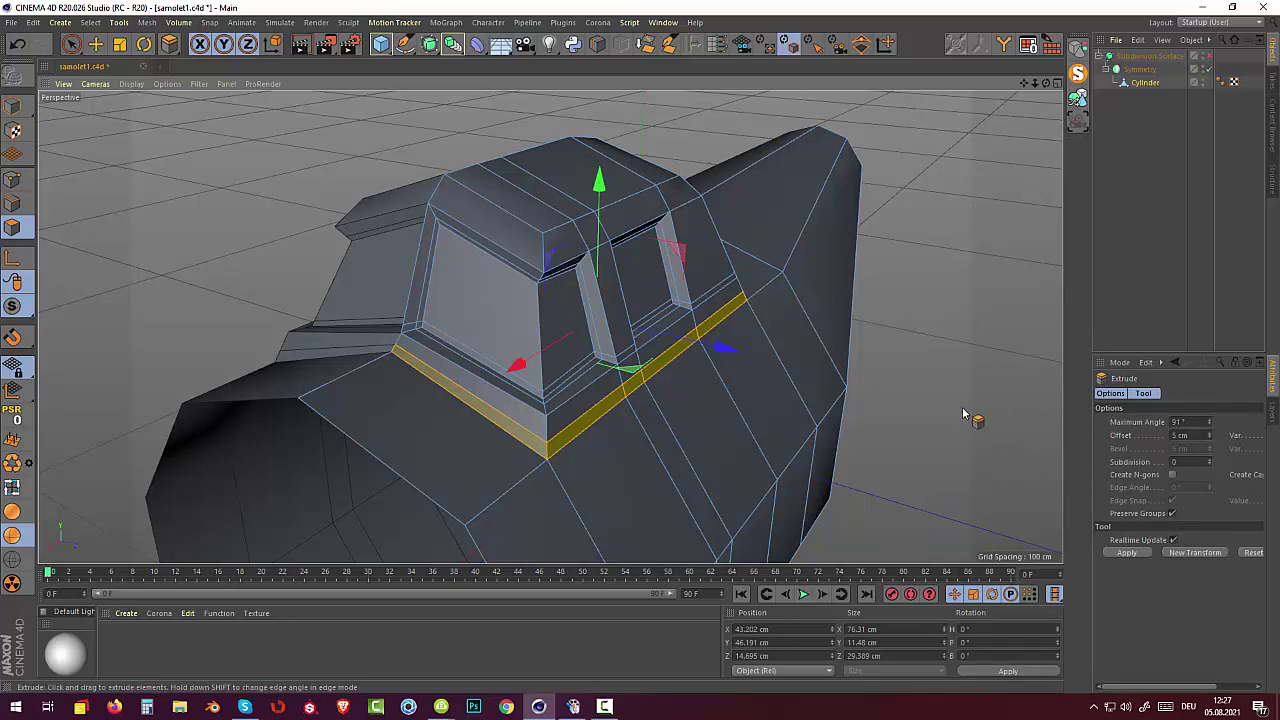
drag(962, 407, 588, 322)
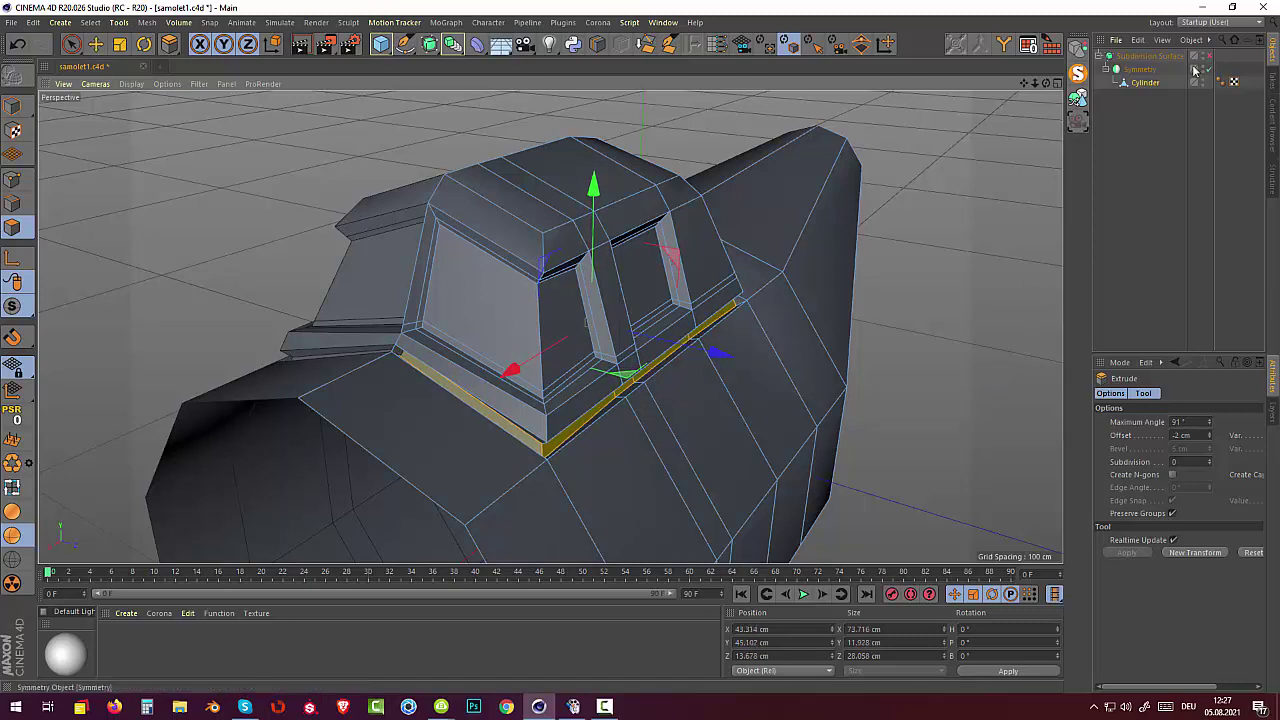
Inspect the groove up close with subdivision smoothing on, then switch back to the cage.
click(1206, 60)
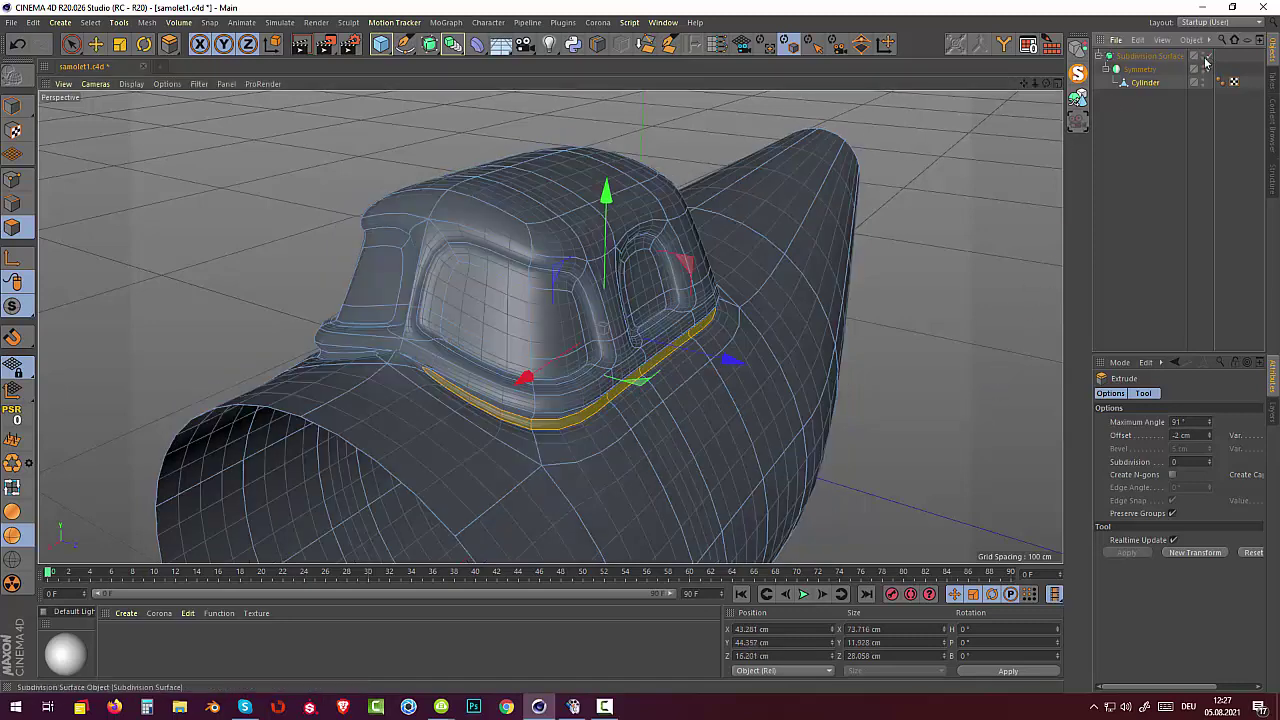
click(913, 408)
mouse_move(913, 408)
alt+mouse_down()
mouse_move(977, 427)
mouse_move(980, 393)
mouse_move(938, 410)
alt+mouse_up()
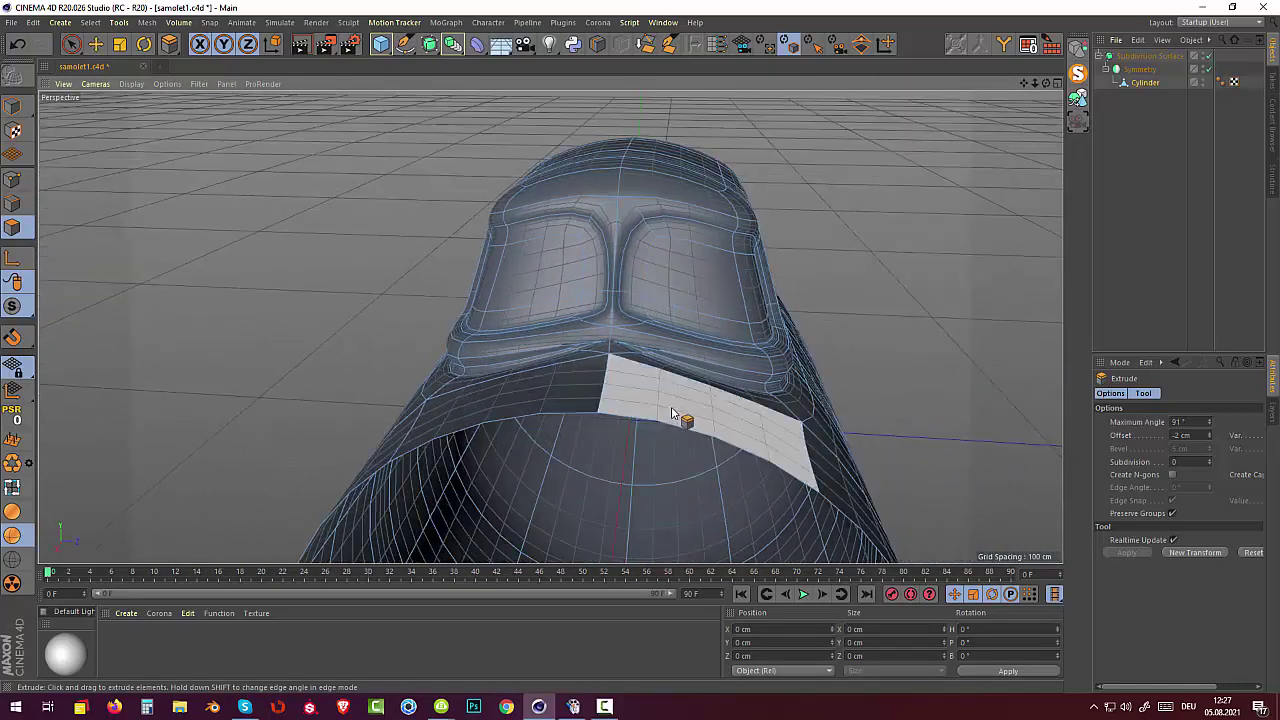
scroll(660, 400, up, 2)
alt+drag(643, 380, 570, 390)
scroll(606, 388, up, 2)
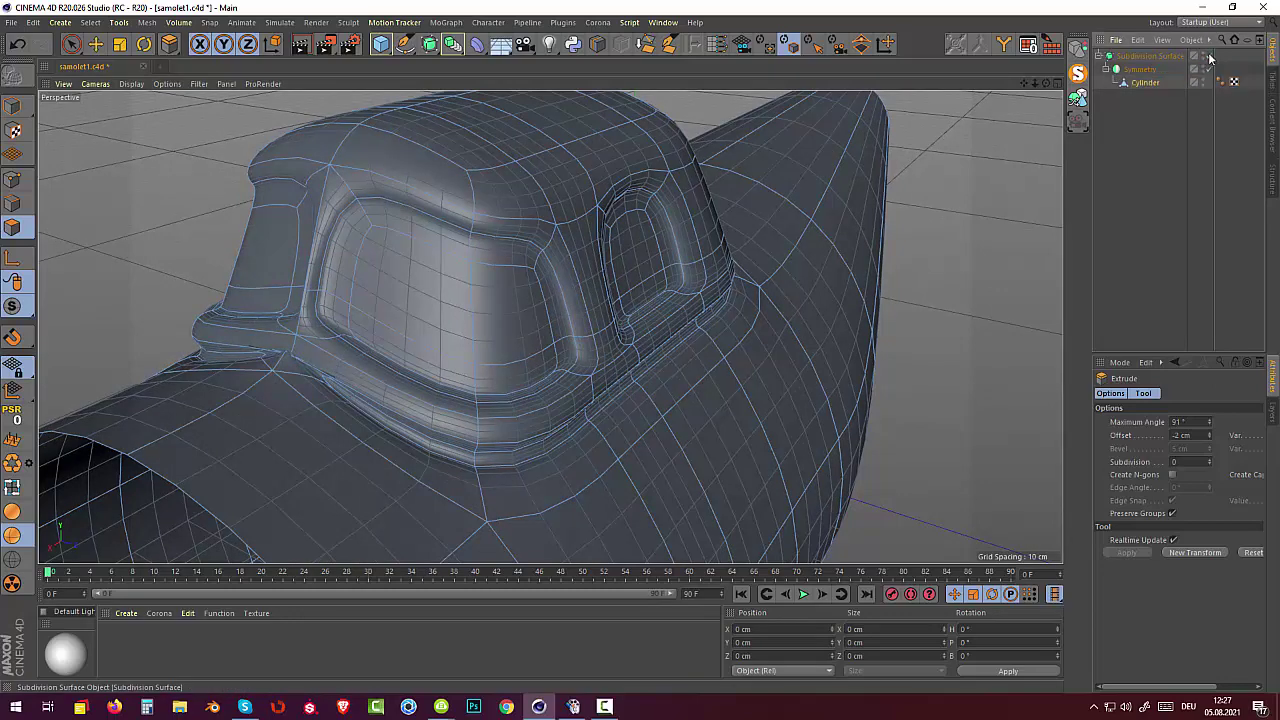
click(1208, 57)
mouse_move(540, 346)
alt+mouse_down()
mouse_move(476, 320)
mouse_move(457, 337)
alt+mouse_up()
mouse_move(277, 294)
alt+mouse_down()
mouse_move(245, 323)
mouse_move(277, 329)
alt+mouse_up()
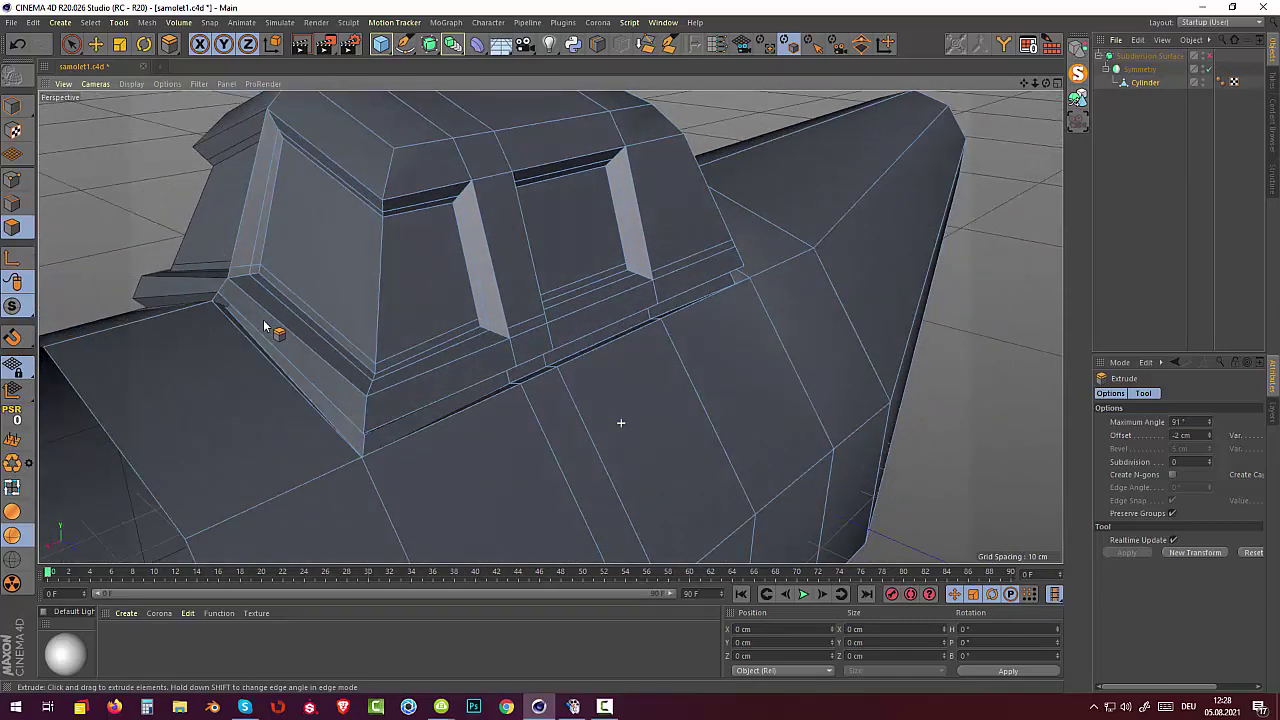
Reset the Extrude values to zero and nudge the cockpit's left-corner vertex down.
click(12, 180)
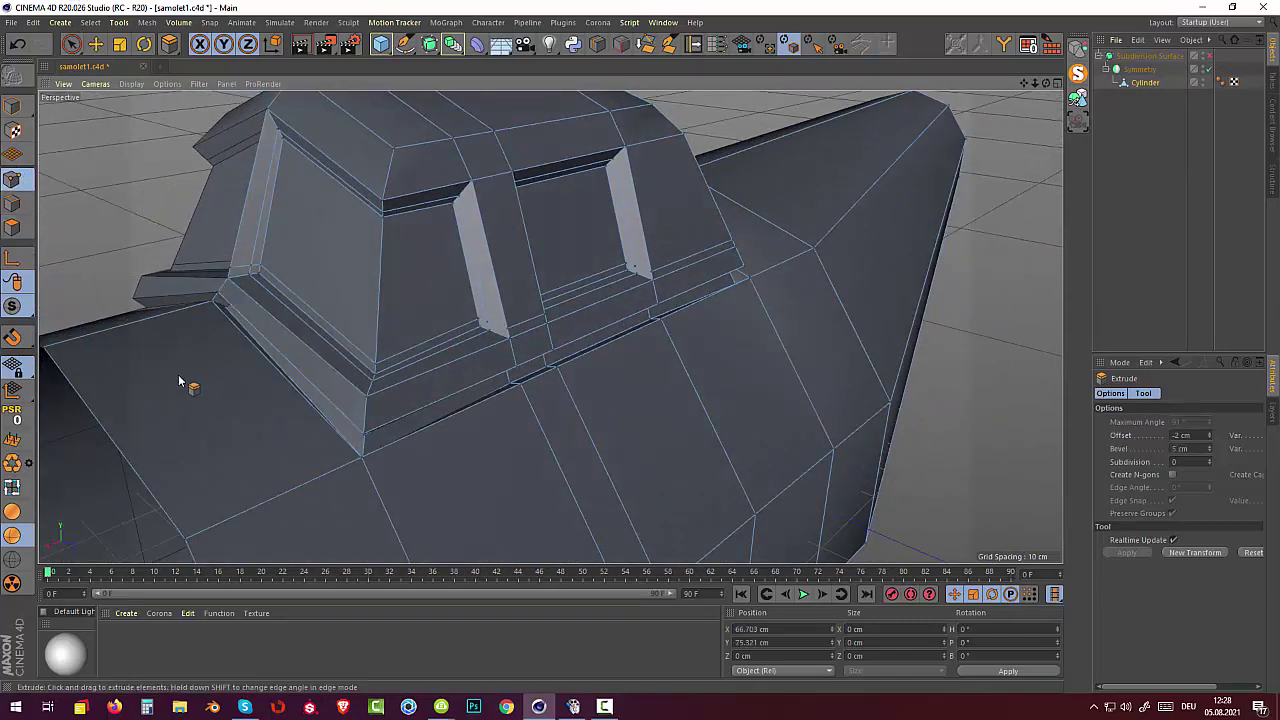
click(213, 305)
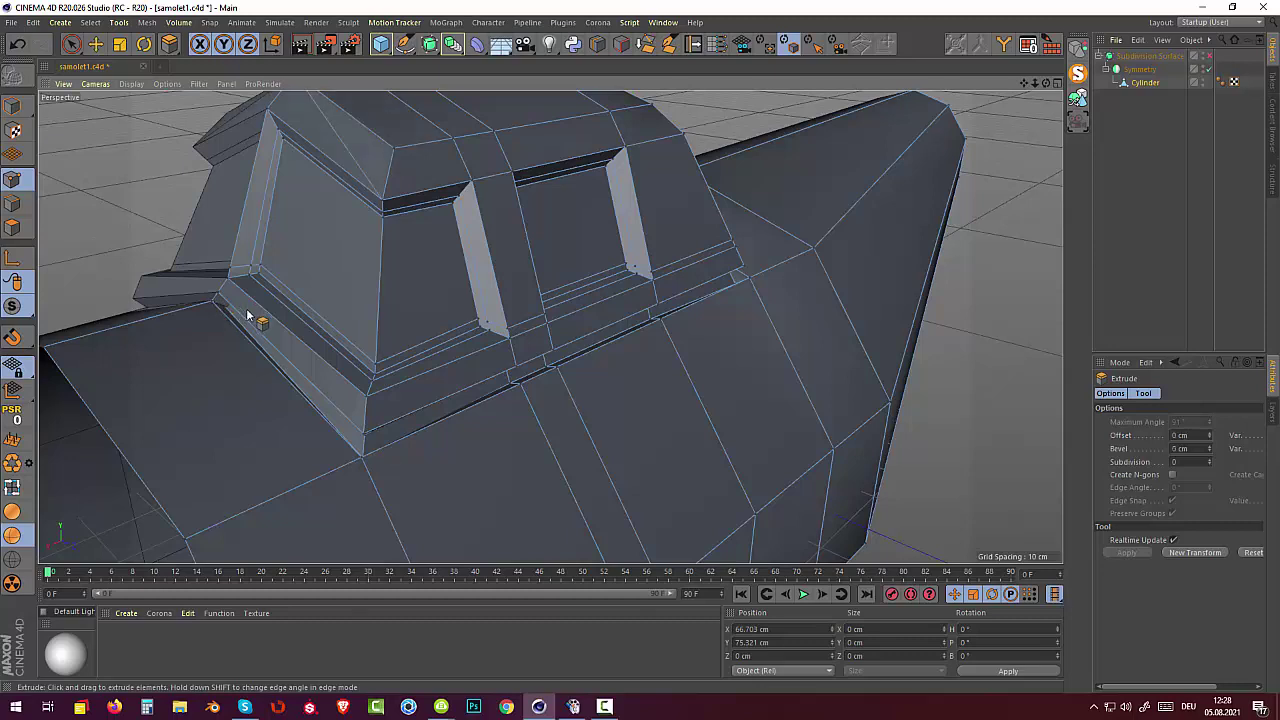
click(71, 43)
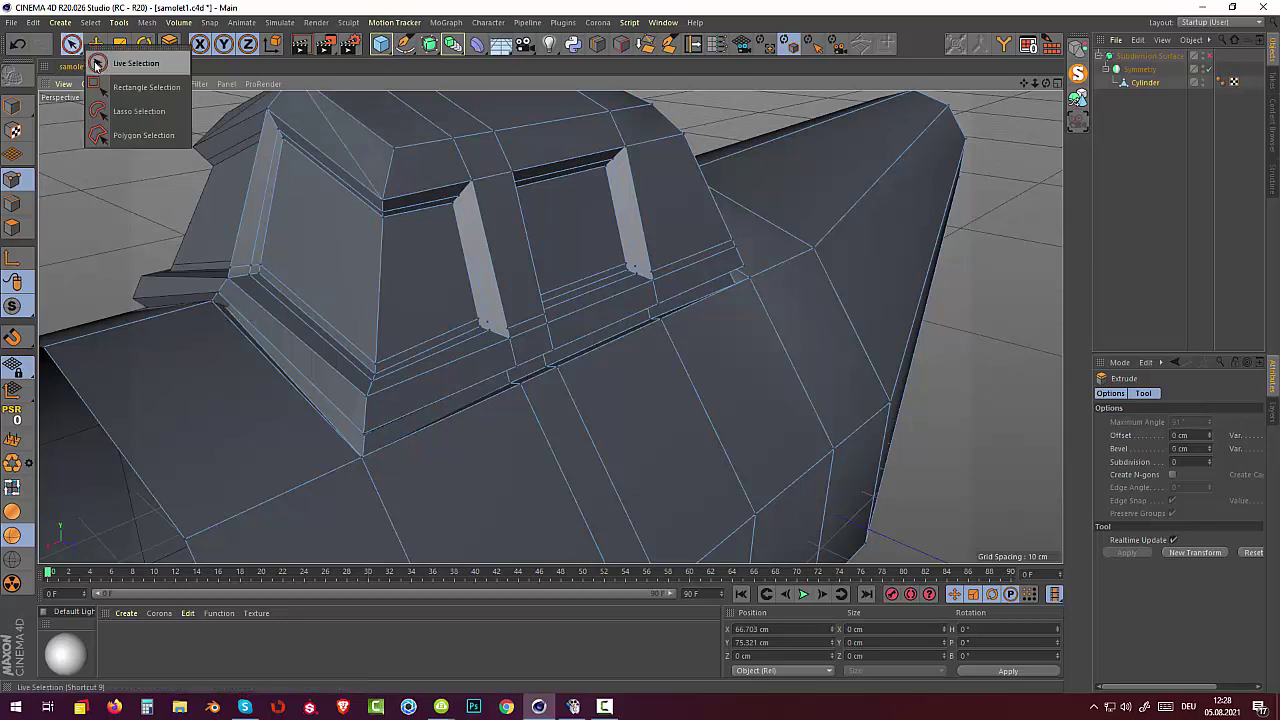
click(209, 313)
mouse_move(188, 160)
mouse_down()
mouse_move(171, 182)
mouse_move(205, 207)
mouse_move(195, 203)
mouse_move(375, 247)
mouse_move(257, 214)
mouse_move(216, 220)
mouse_up()
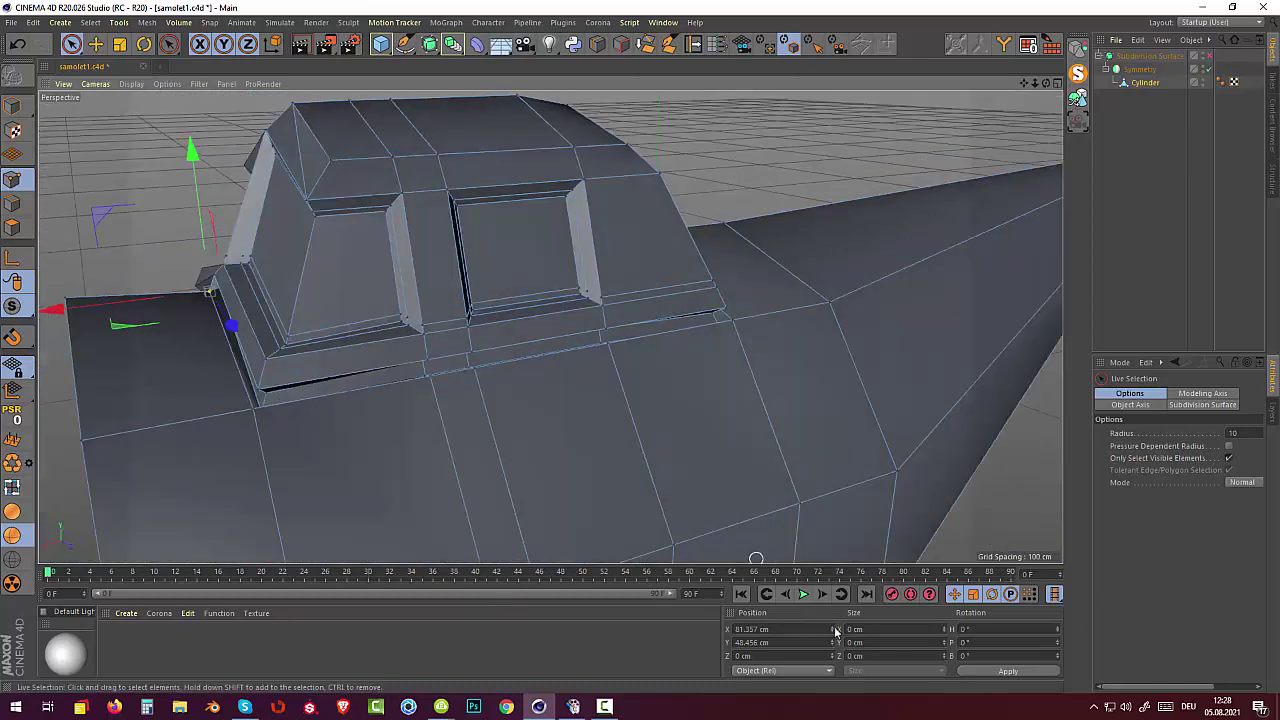
Undo the groove and vertex tweak, leaving the plain unsmoothed low-poly cockpit cage.
key(ctrl+z)
key(ctrl+z)
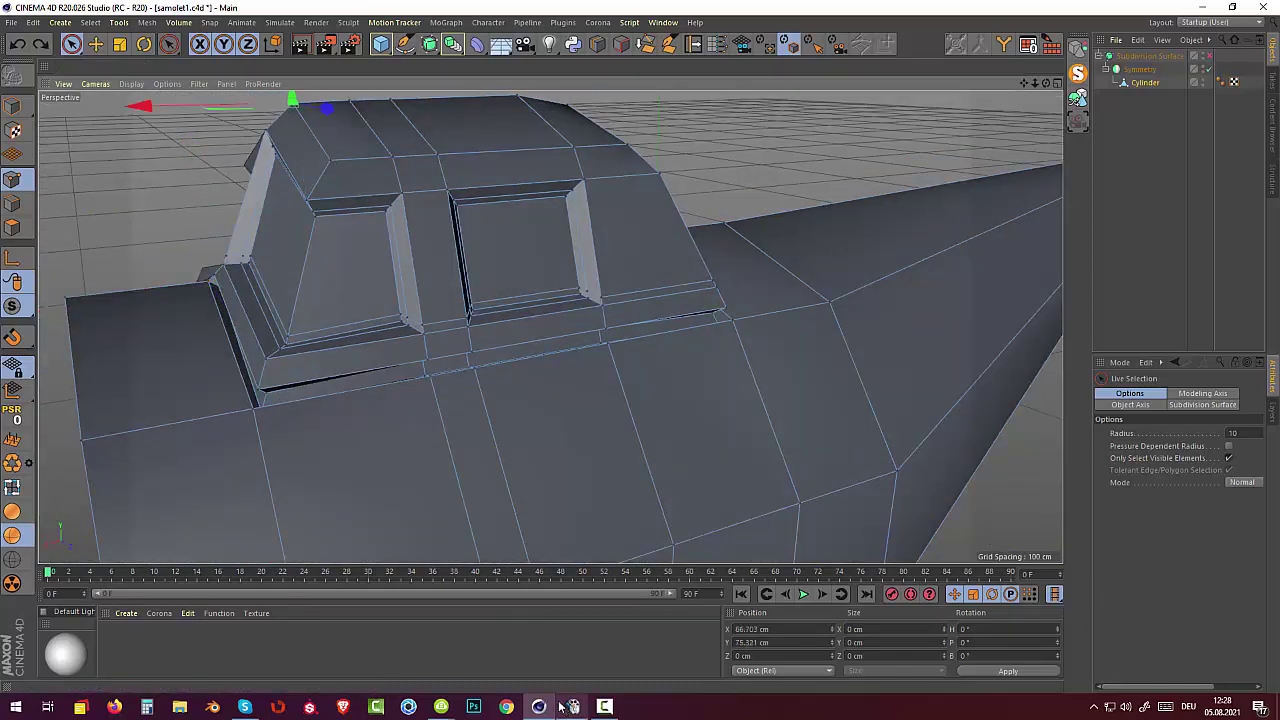
key(ctrl+z)
key(ctrl+z)
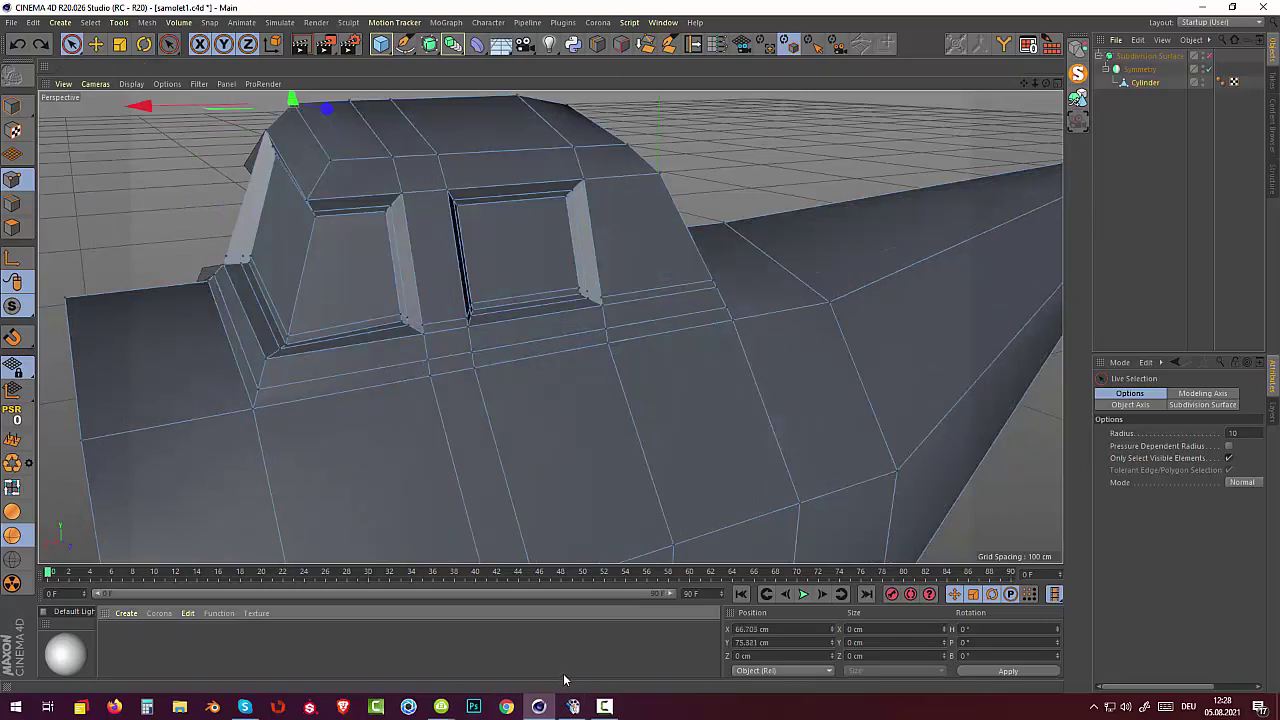
key(ctrl+z)
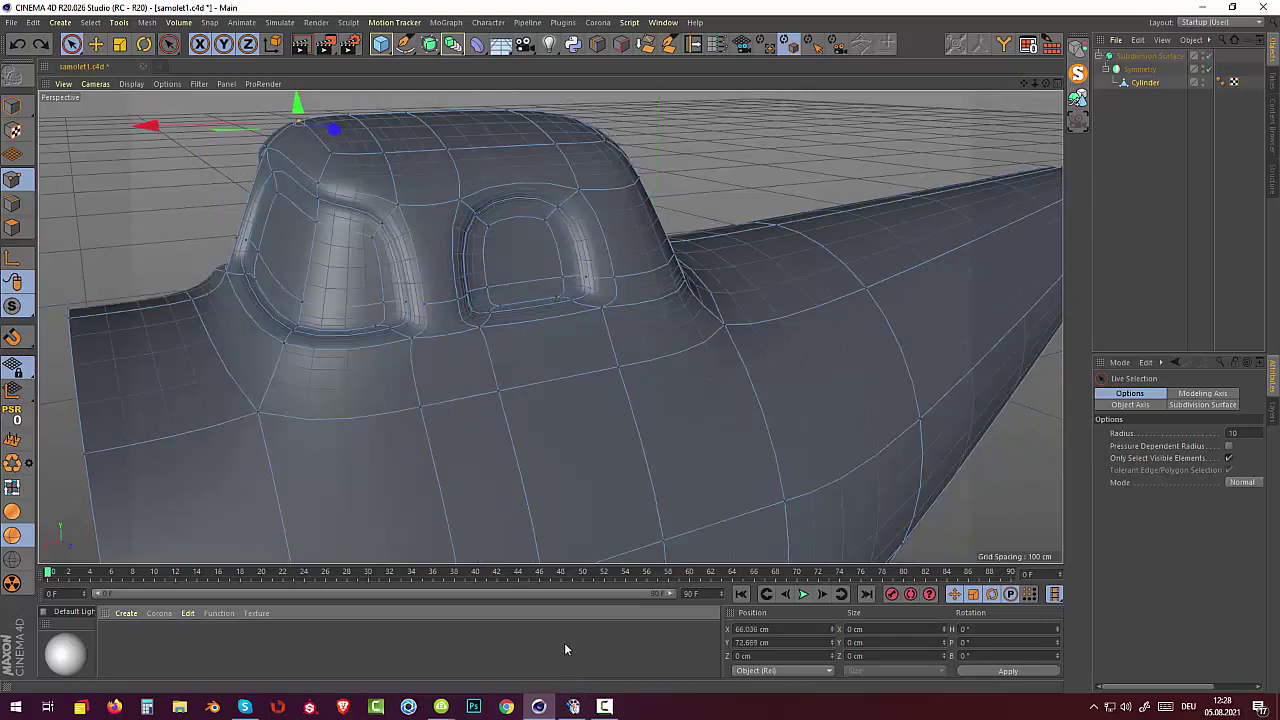
mouse_move(586, 506)
alt+mouse_down()
mouse_move(722, 457)
mouse_move(609, 460)
alt+mouse_up()
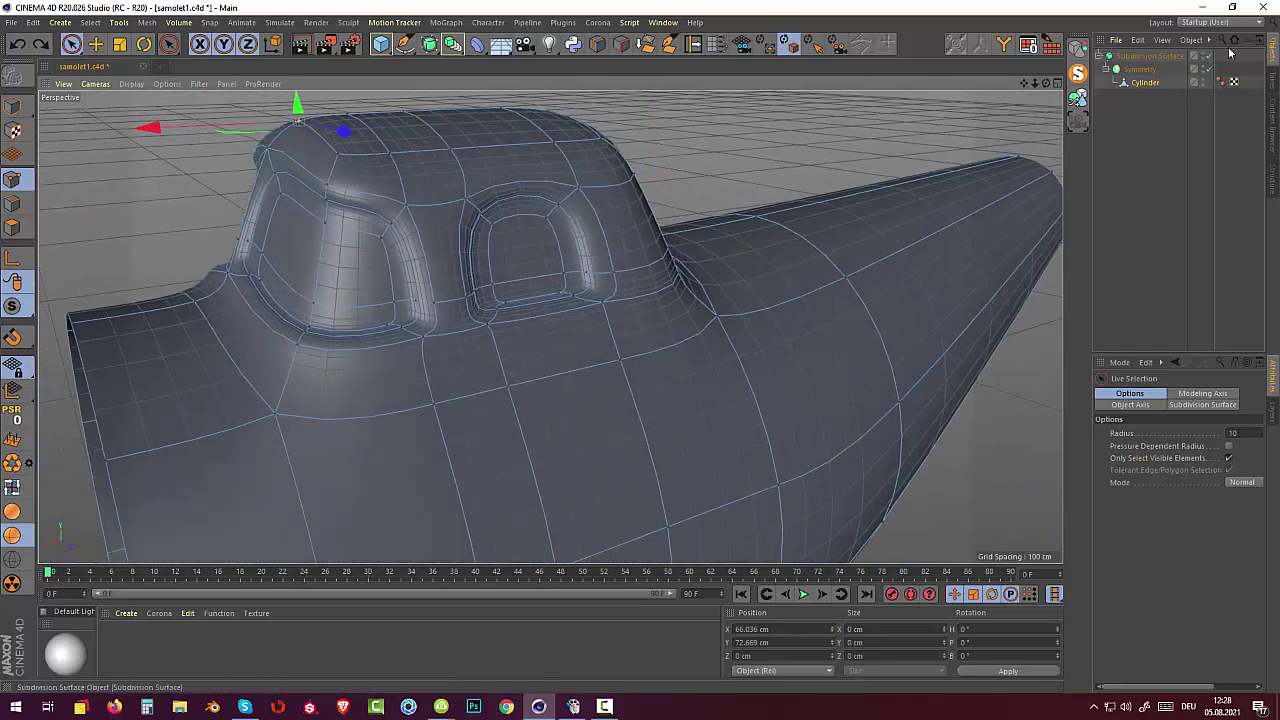
click(1207, 56)
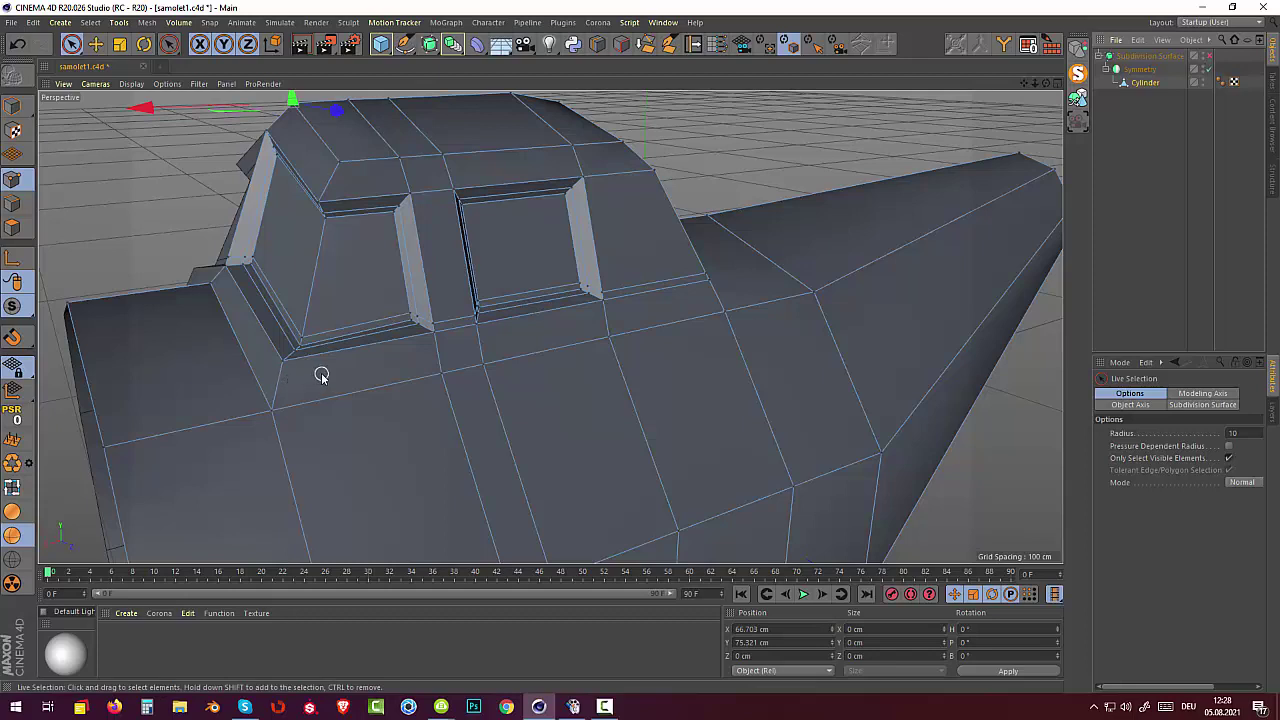
Cut two edge loops around the canopy base, the last at 29.304%, and preview with smoothing.
right_click(321, 375)
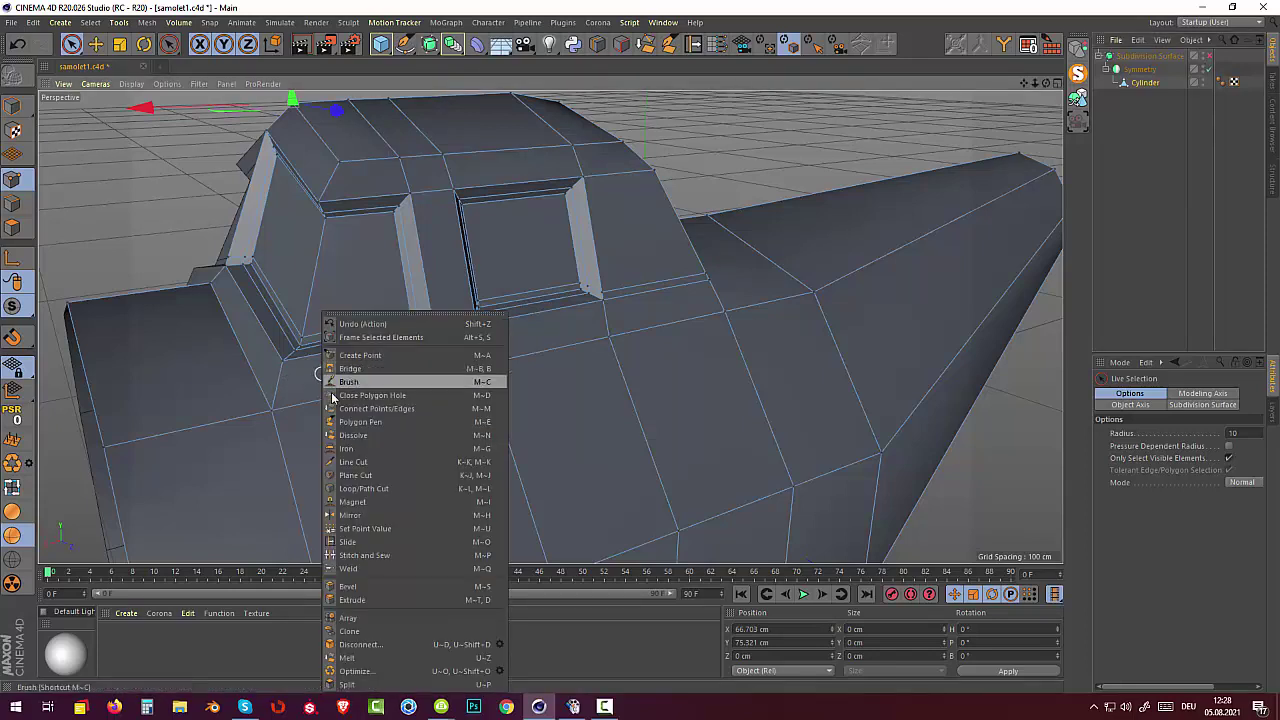
click(370, 491)
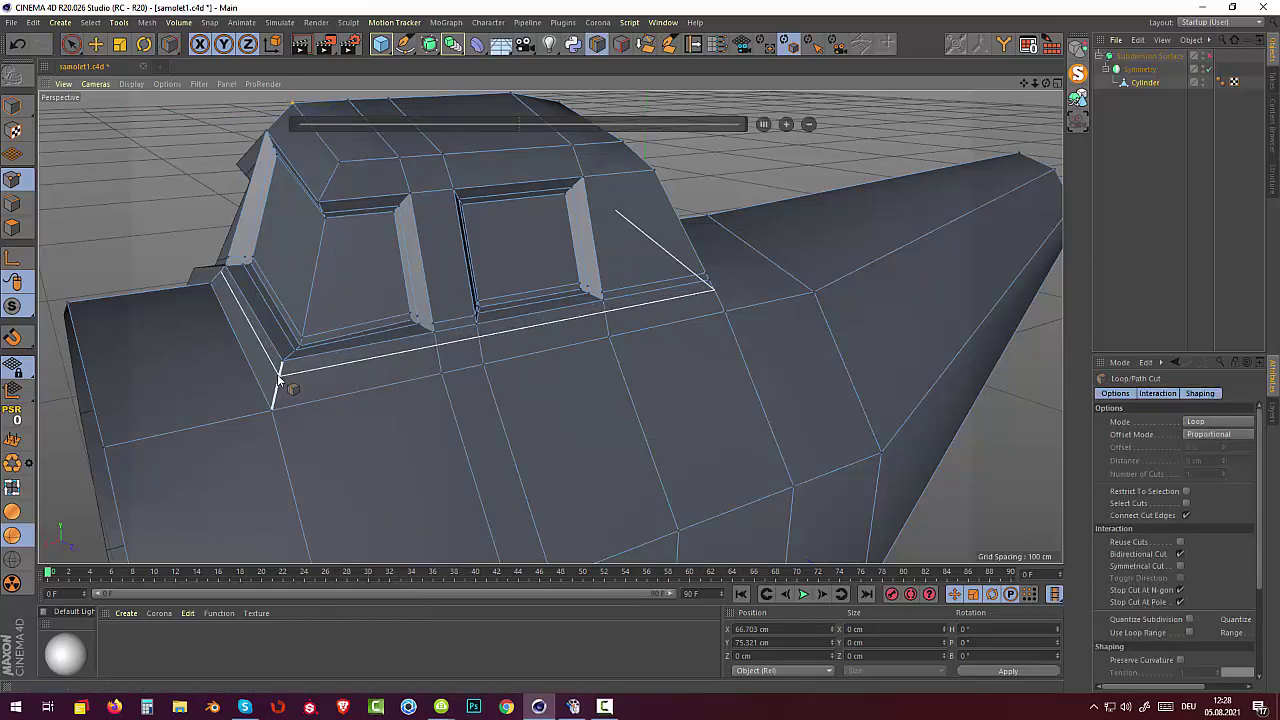
click(279, 370)
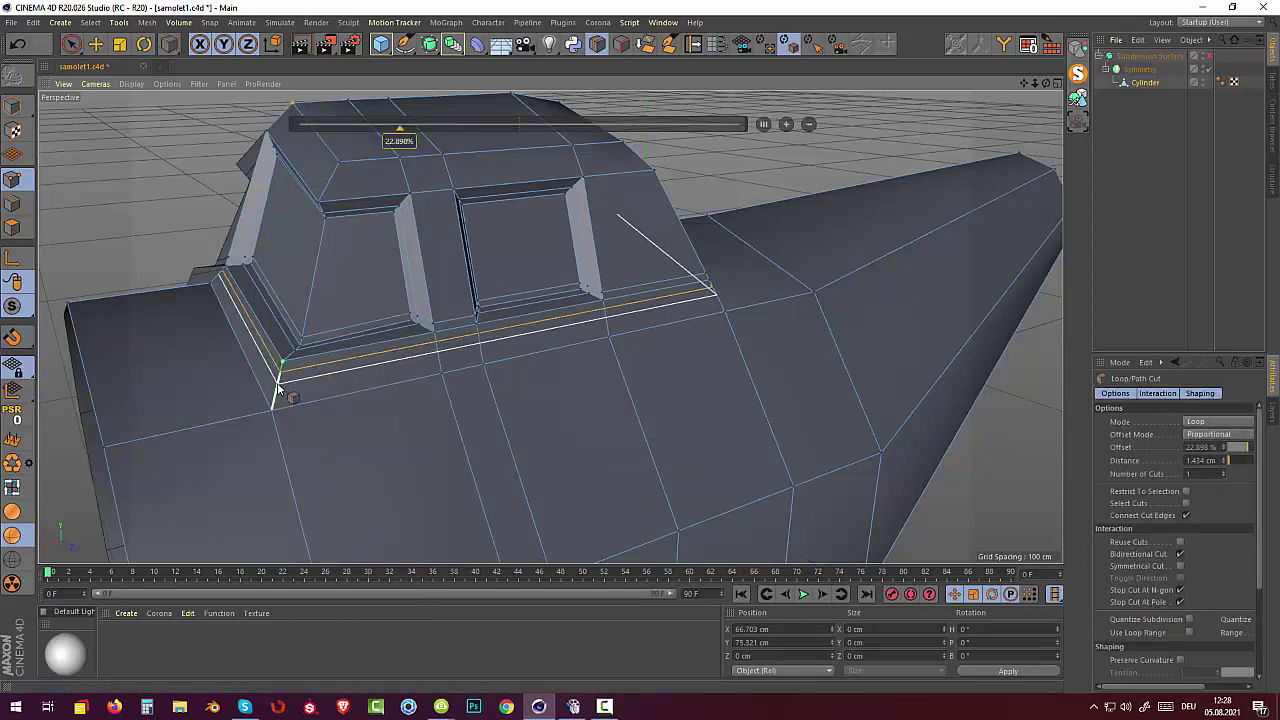
click(278, 385)
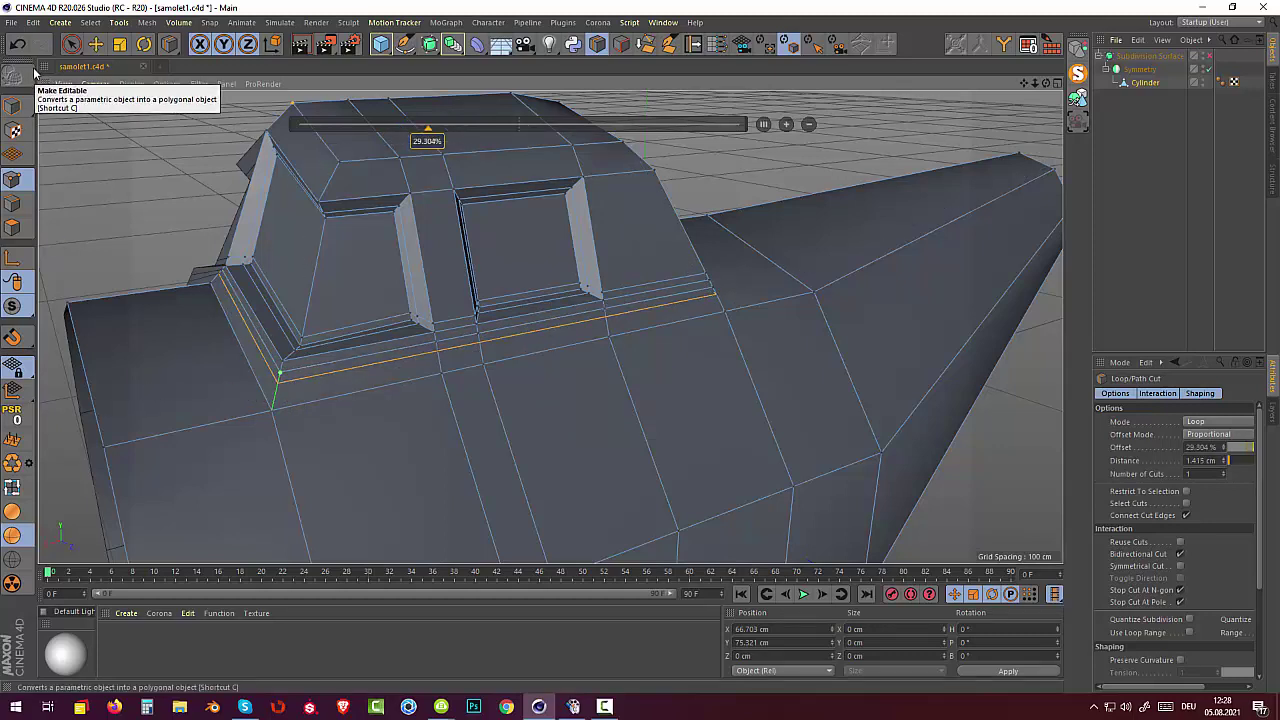
click(1207, 56)
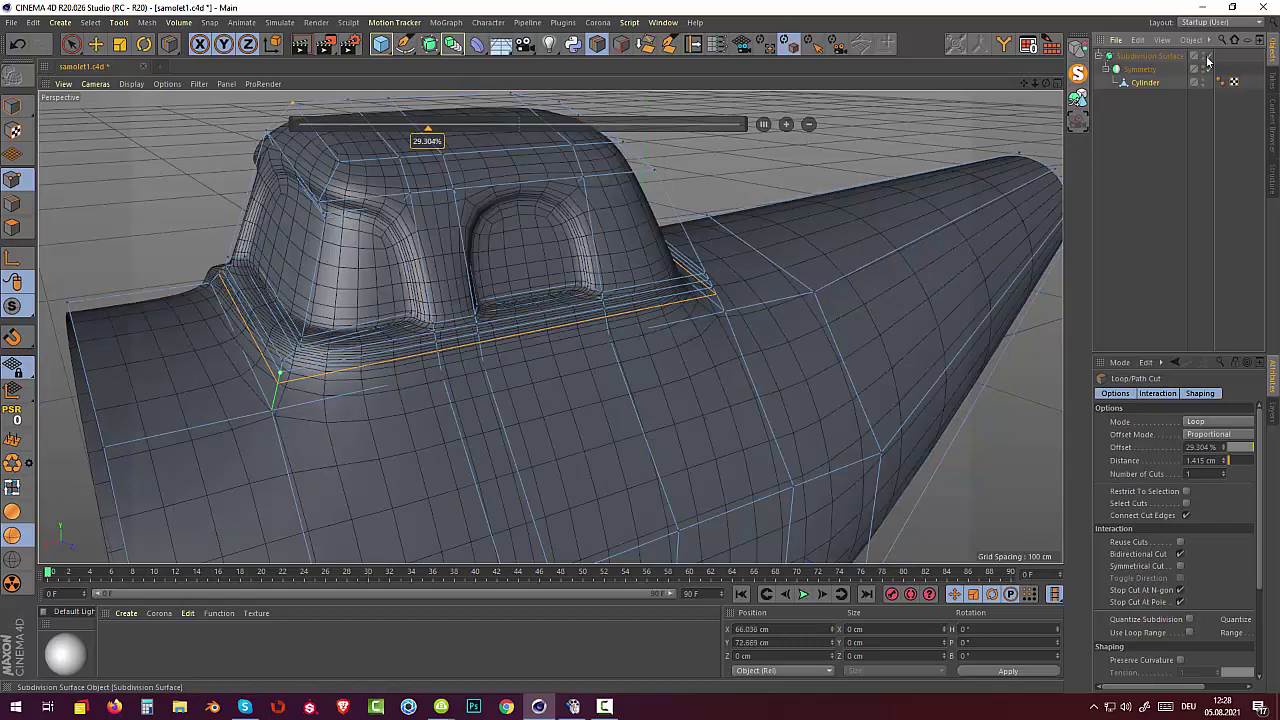
click(1207, 56)
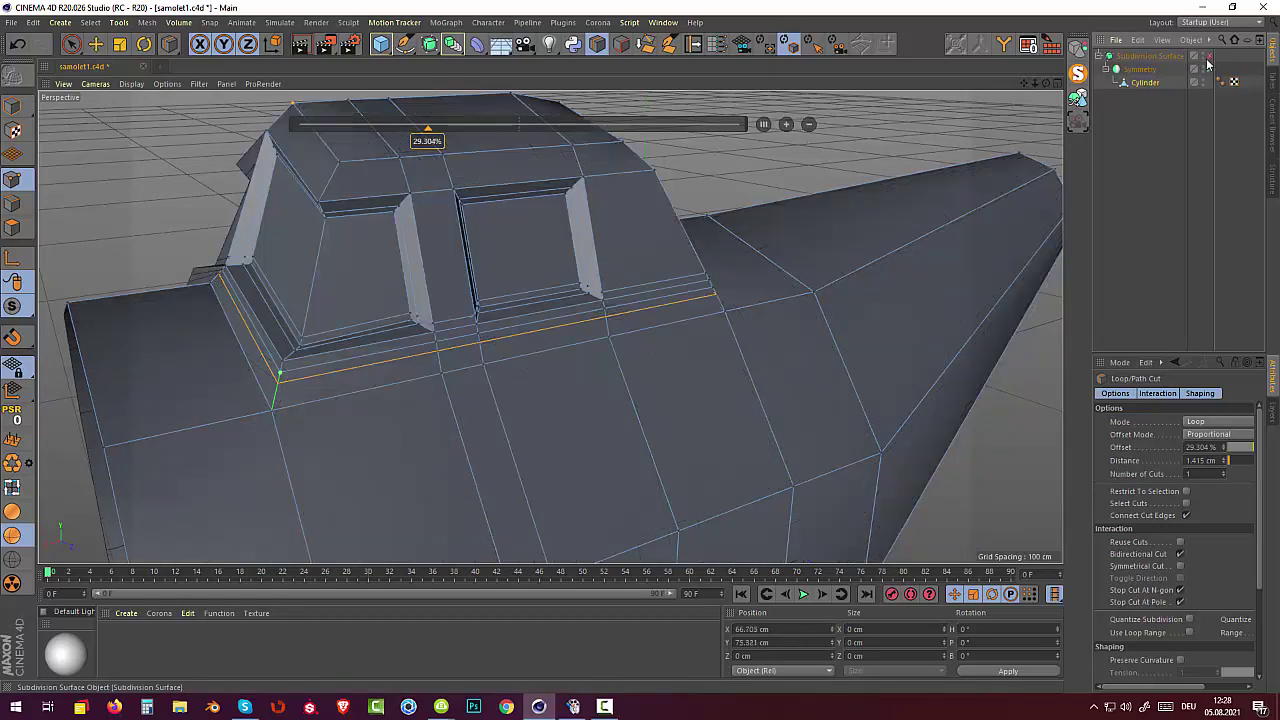
Loop-select the thin strip of faces around the canopy base in Polygons mode.
click(90, 22)
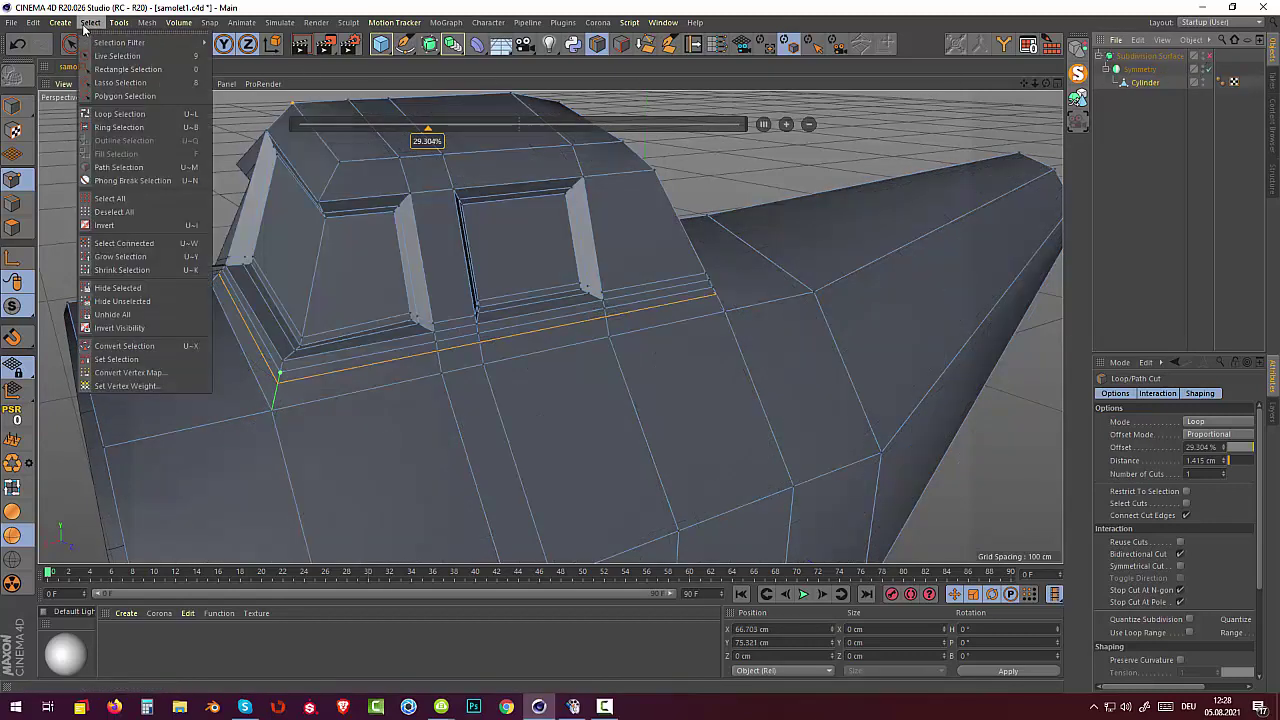
click(97, 117)
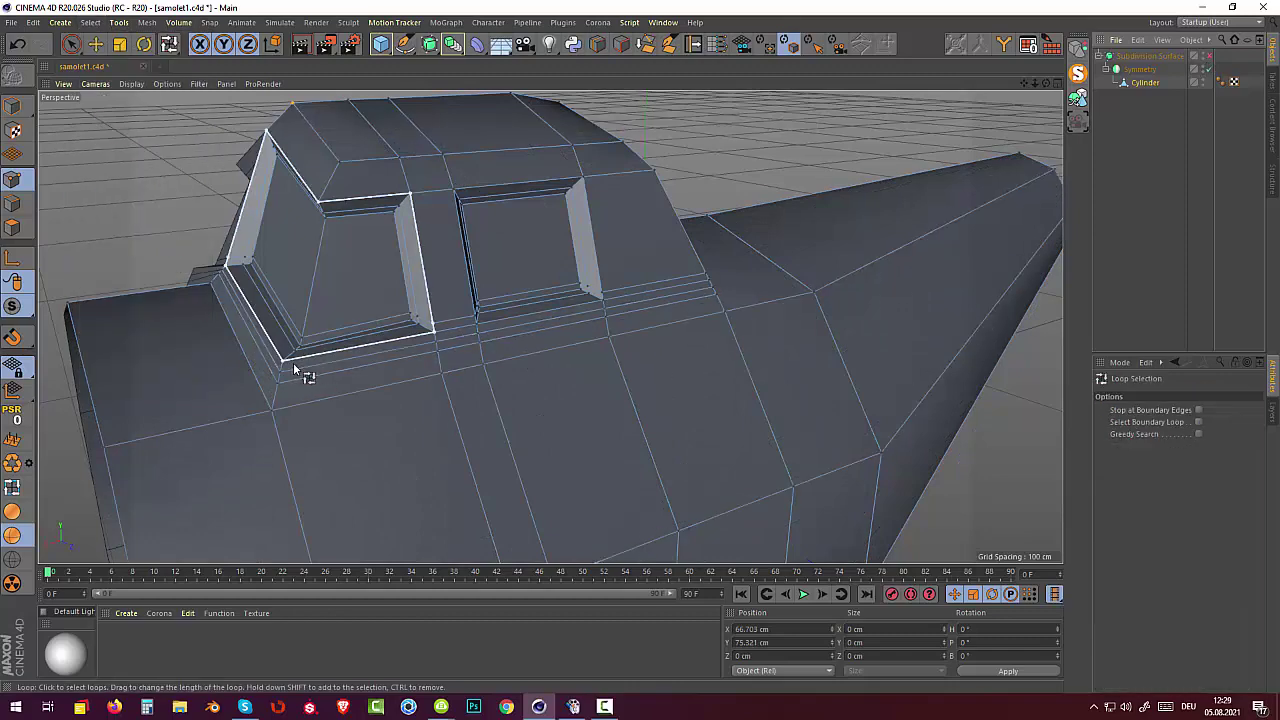
click(12, 227)
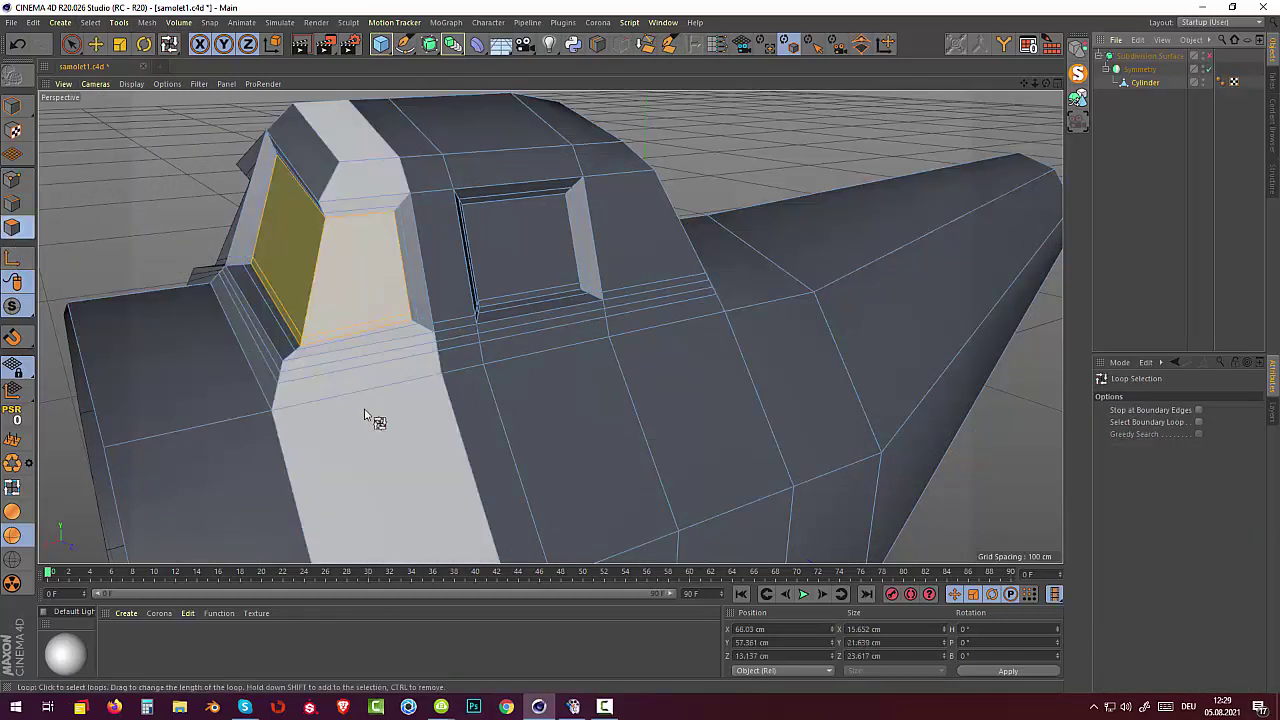
click(280, 368)
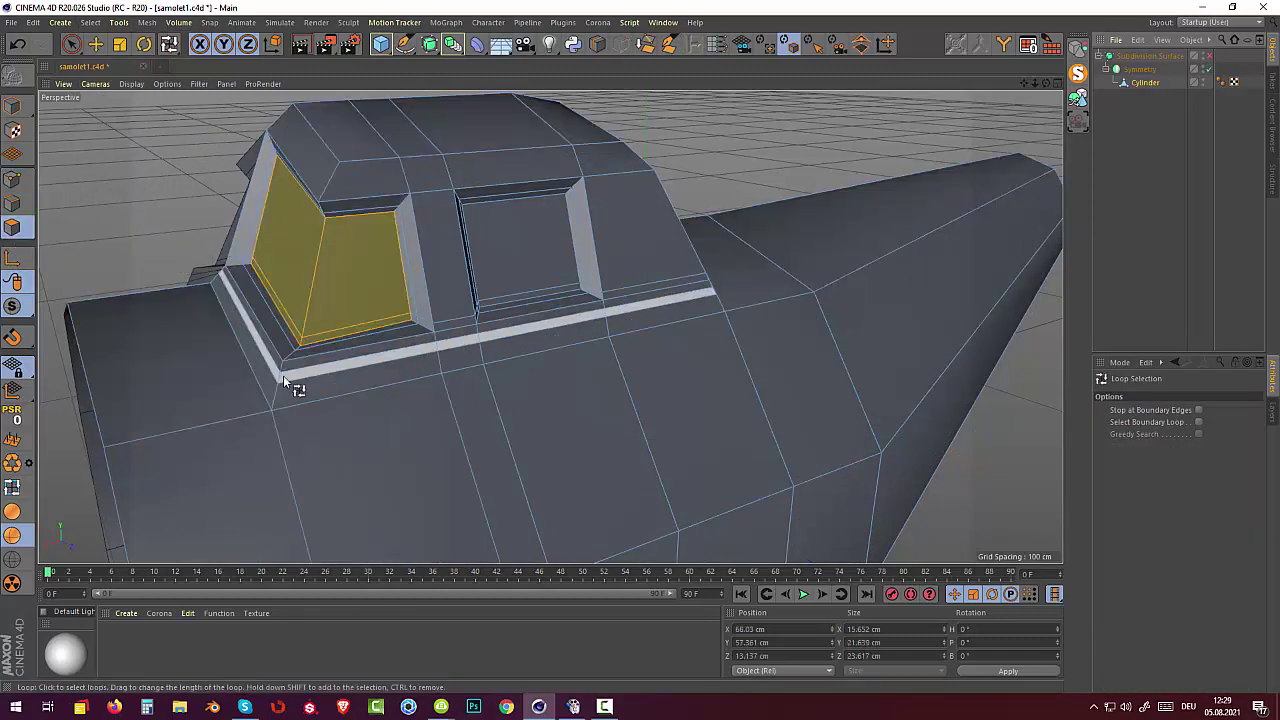
click(283, 375)
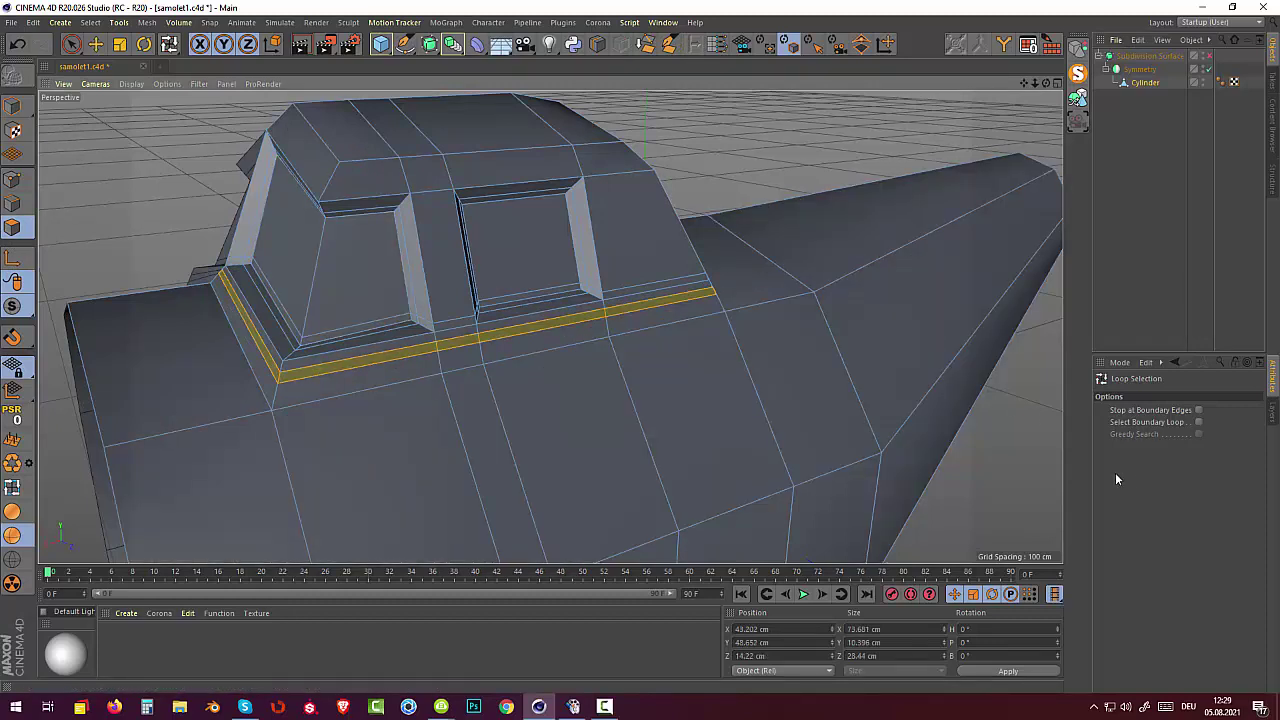
Extrude the strip inward by -1.9 cm, raise it about 1 cm, and show it smoothed.
right_click(987, 447)
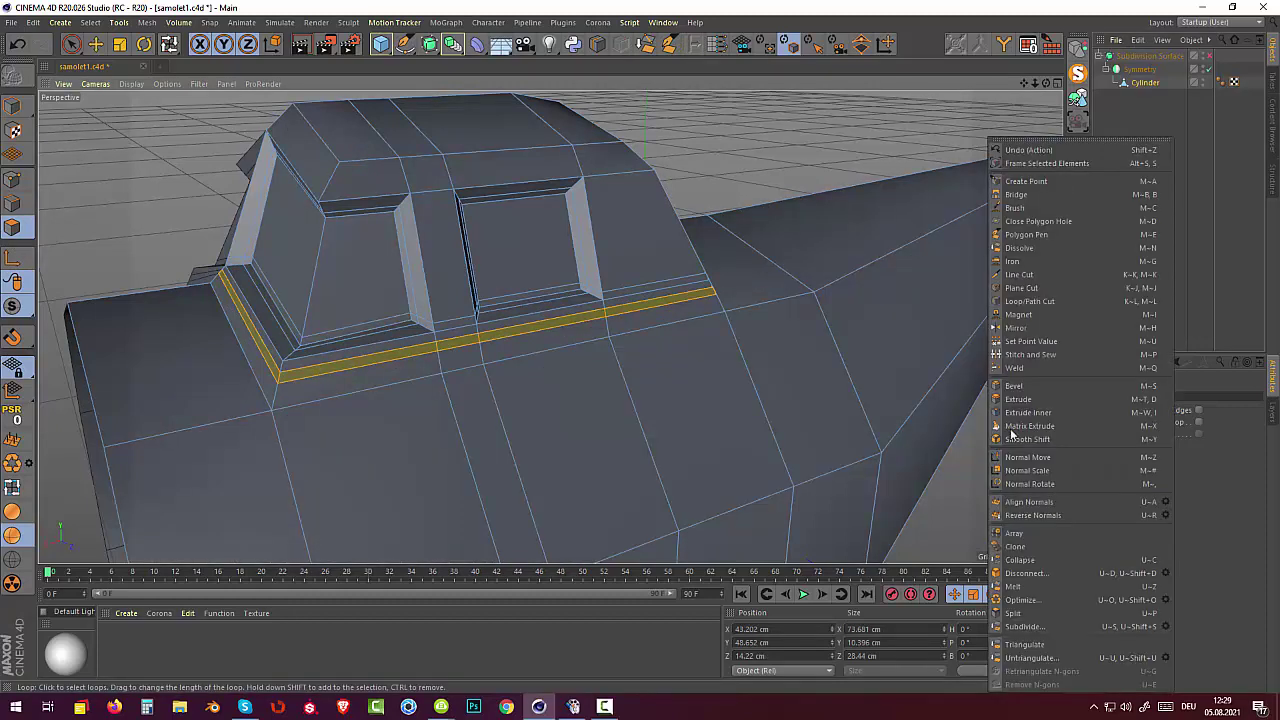
click(1035, 401)
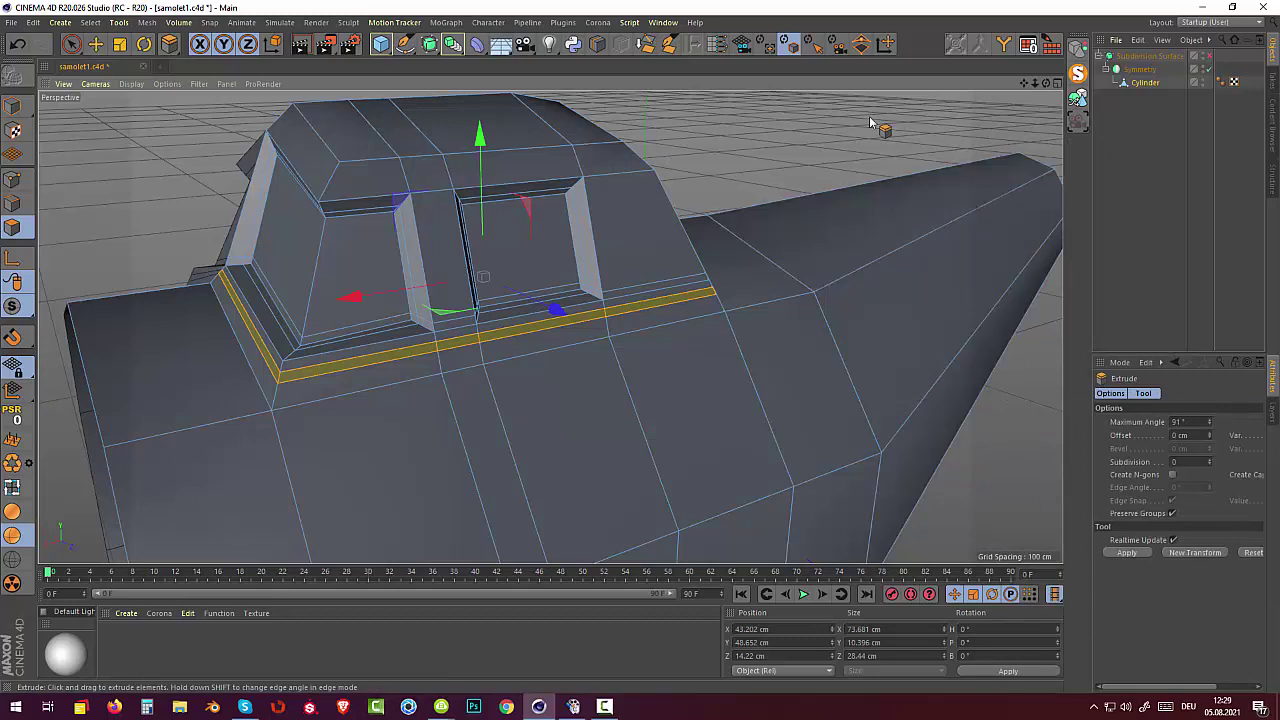
drag(481, 283, 481, 281)
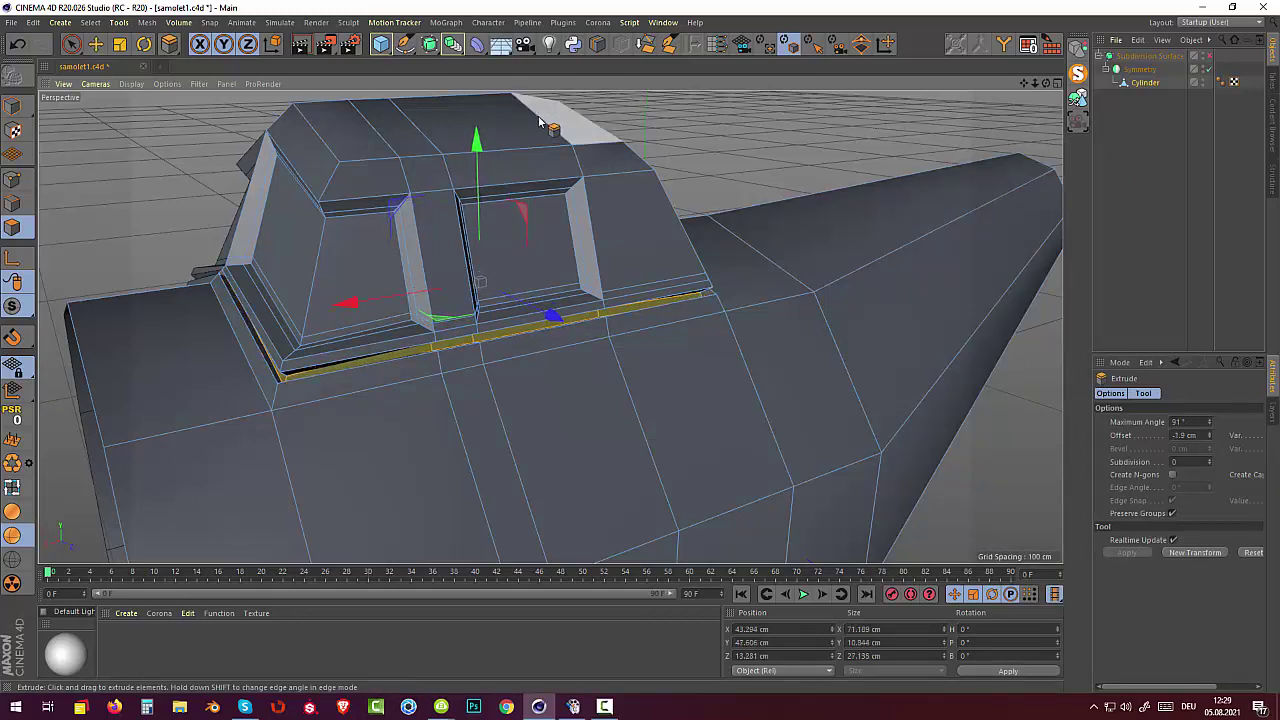
drag(477, 132, 477, 130)
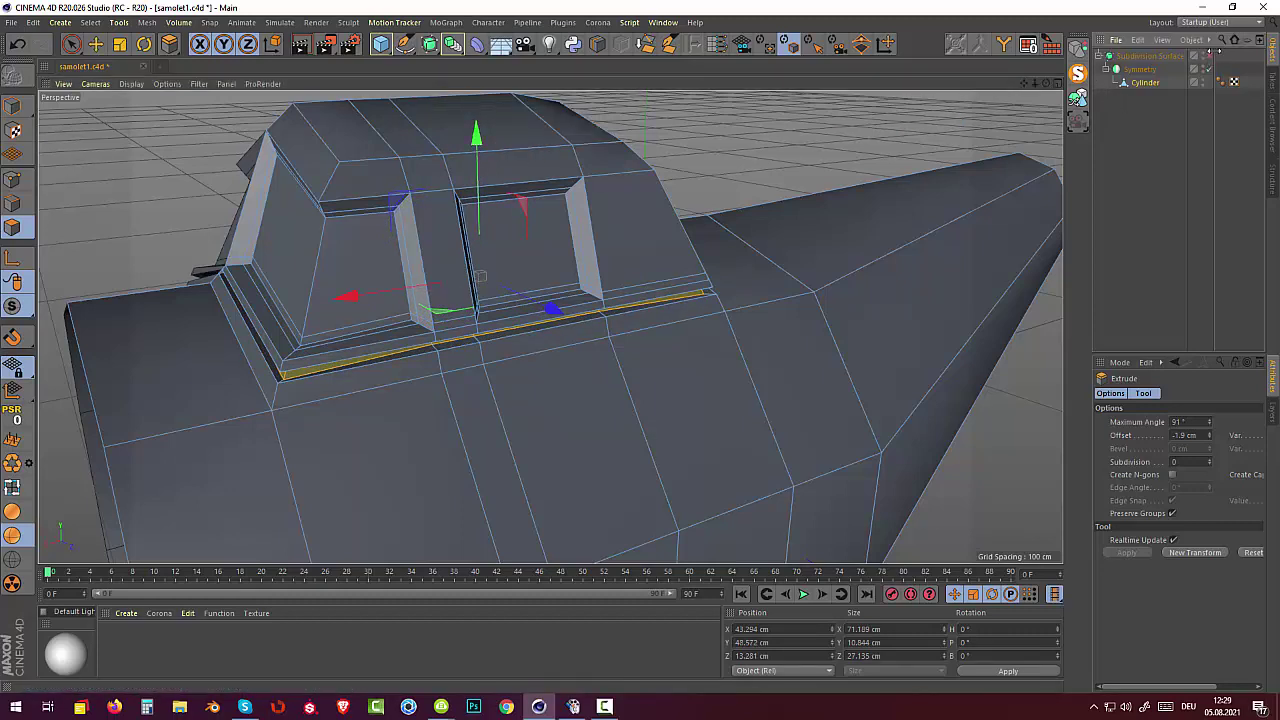
click(1208, 56)
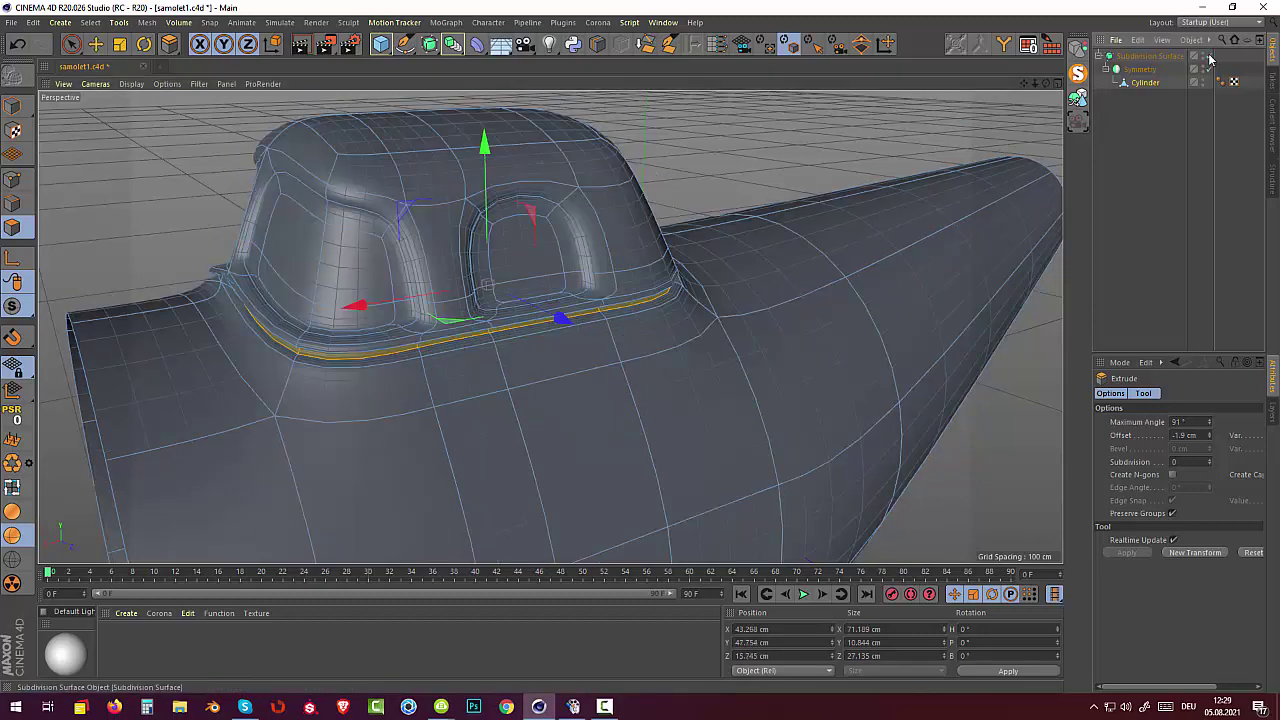
mouse_move(794, 320)
alt+mouse_down()
mouse_move(886, 320)
mouse_move(900, 363)
mouse_move(886, 383)
mouse_move(774, 352)
mouse_move(717, 266)
mouse_move(723, 254)
mouse_move(901, 297)
mouse_move(737, 314)
mouse_move(737, 300)
mouse_move(820, 497)
mouse_move(837, 423)
mouse_move(800, 457)
alt+mouse_up()
mouse_move(904, 469)
alt+mouse_down()
mouse_move(920, 457)
mouse_move(903, 466)
mouse_move(971, 466)
mouse_move(711, 369)
mouse_move(1043, 451)
mouse_move(837, 463)
mouse_move(851, 469)
alt+mouse_up()
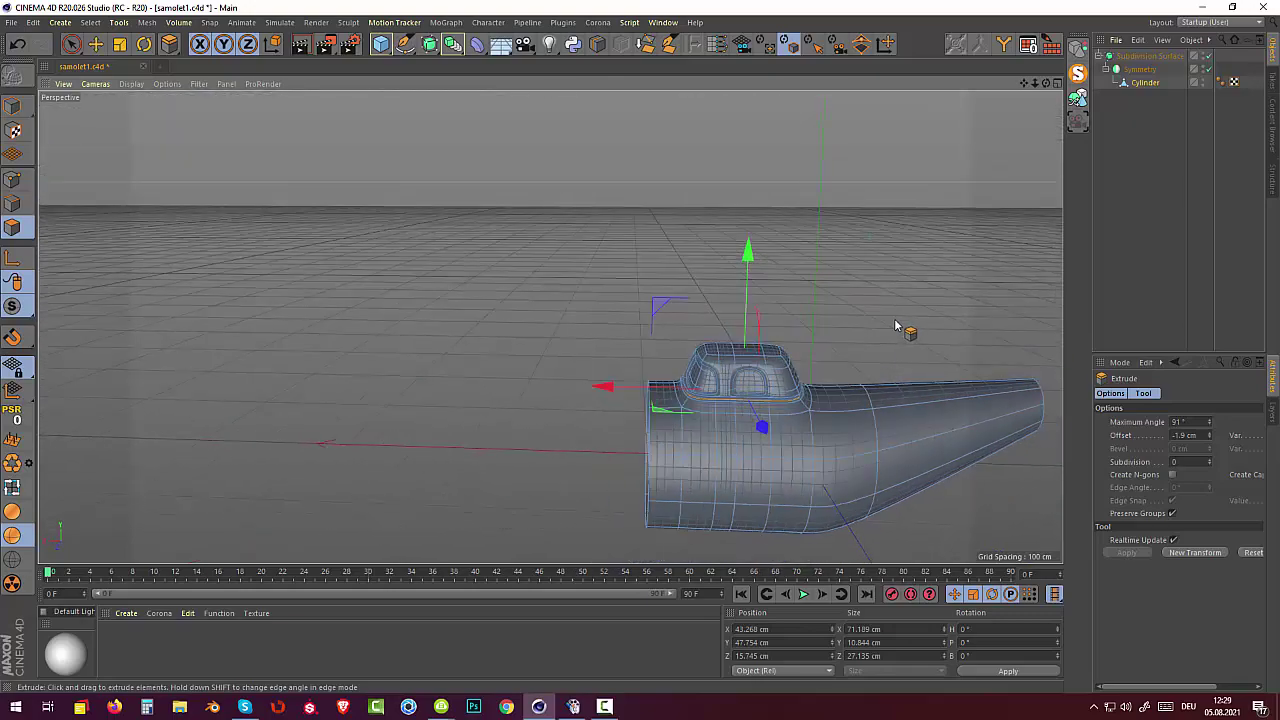
mouse_move(961, 268)
alt+mouse_down()
mouse_move(766, 243)
mouse_move(831, 203)
mouse_move(851, 240)
alt+mouse_up()
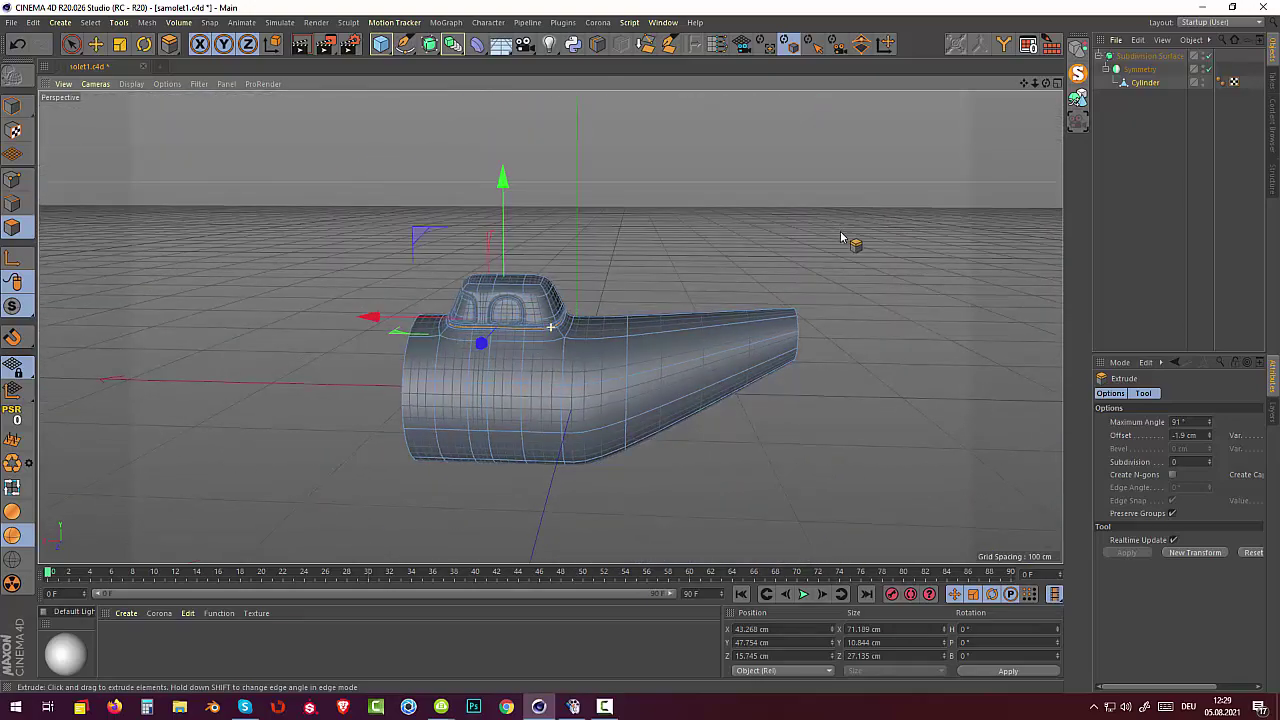
click(604, 707)
click(604, 707)
click(604, 707)
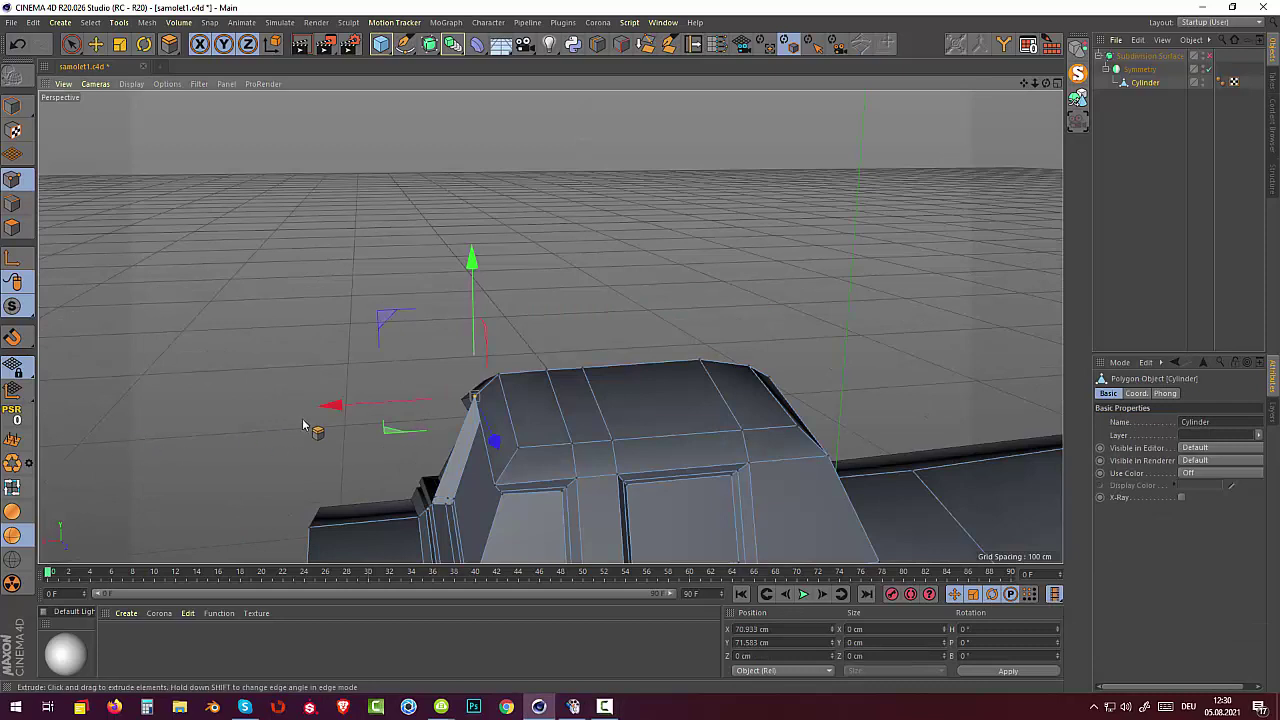
Slide the canopy corner point sideways along X and inspect the reshaped canopy with smoothing on.
mouse_move(323, 411)
mouse_down()
mouse_move(291, 418)
mouse_move(305, 414)
mouse_up()
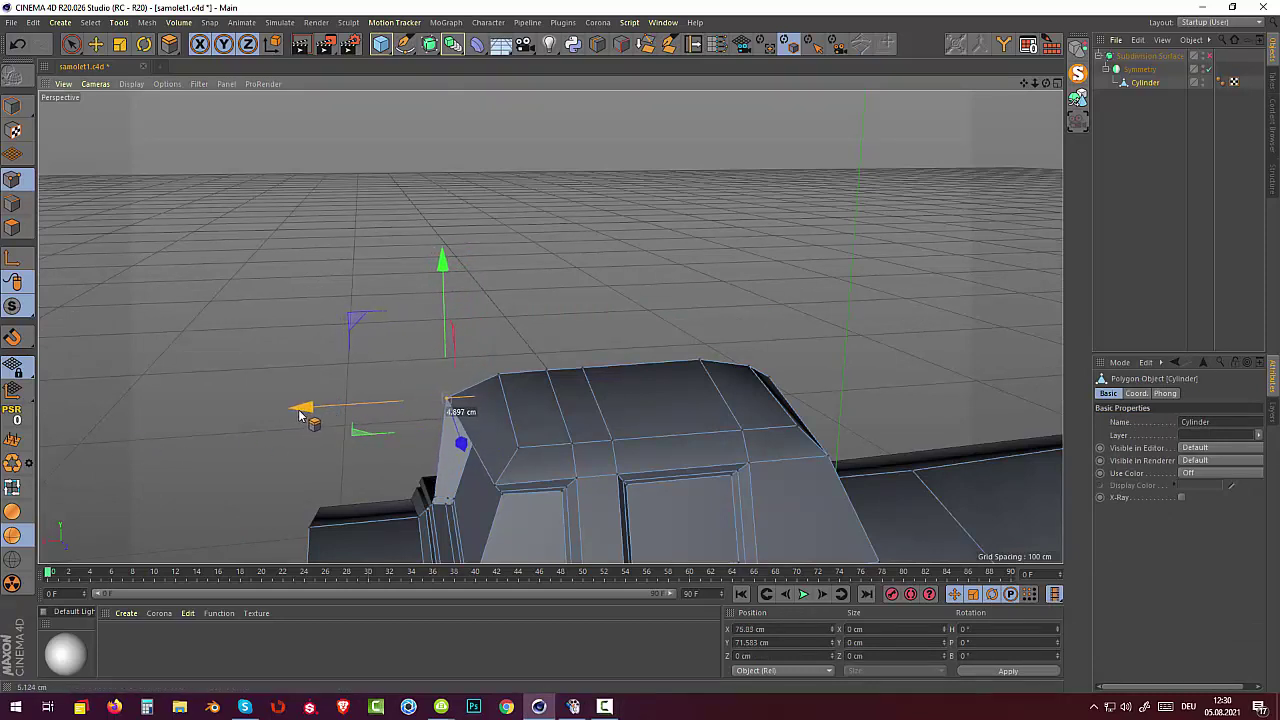
alt+drag(515, 297, 899, 269)
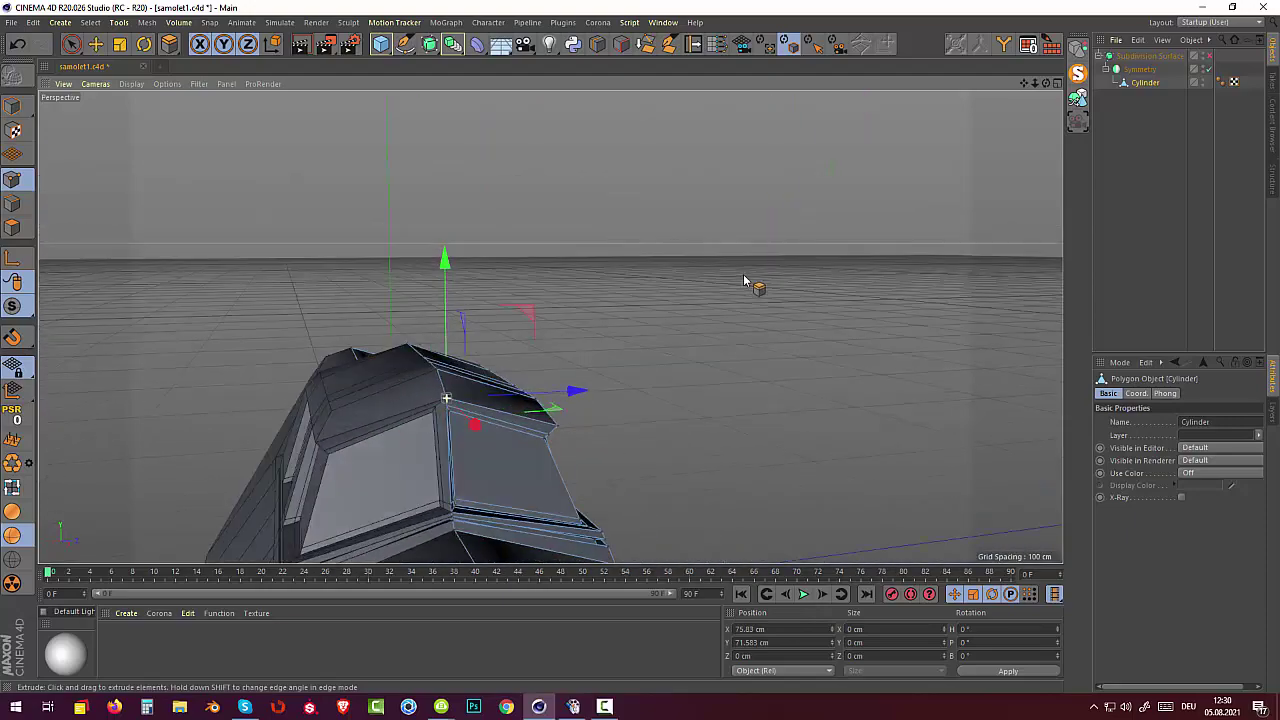
mouse_move(880, 253)
alt+mouse_down()
mouse_move(592, 261)
mouse_move(597, 251)
alt+mouse_up()
click(1207, 56)
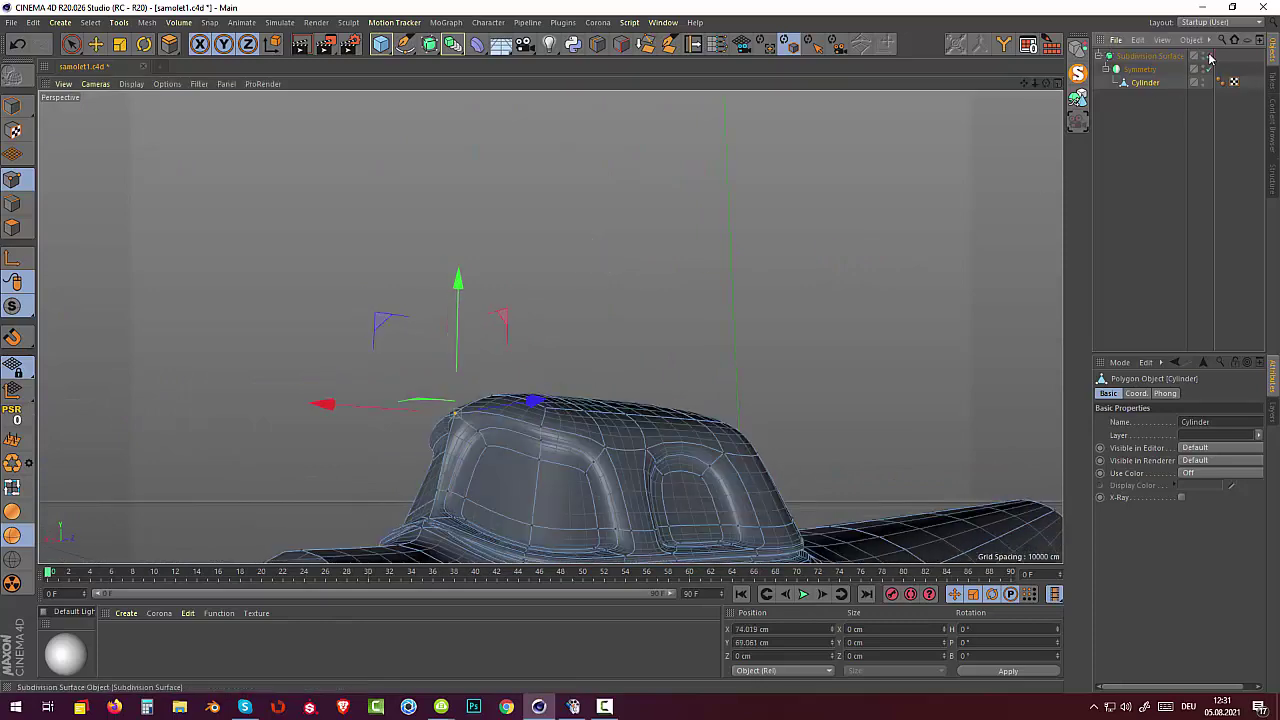
mouse_move(749, 309)
alt+mouse_down()
mouse_move(628, 310)
mouse_move(729, 346)
mouse_move(860, 358)
mouse_move(871, 409)
mouse_move(854, 360)
mouse_move(798, 370)
alt+mouse_up()
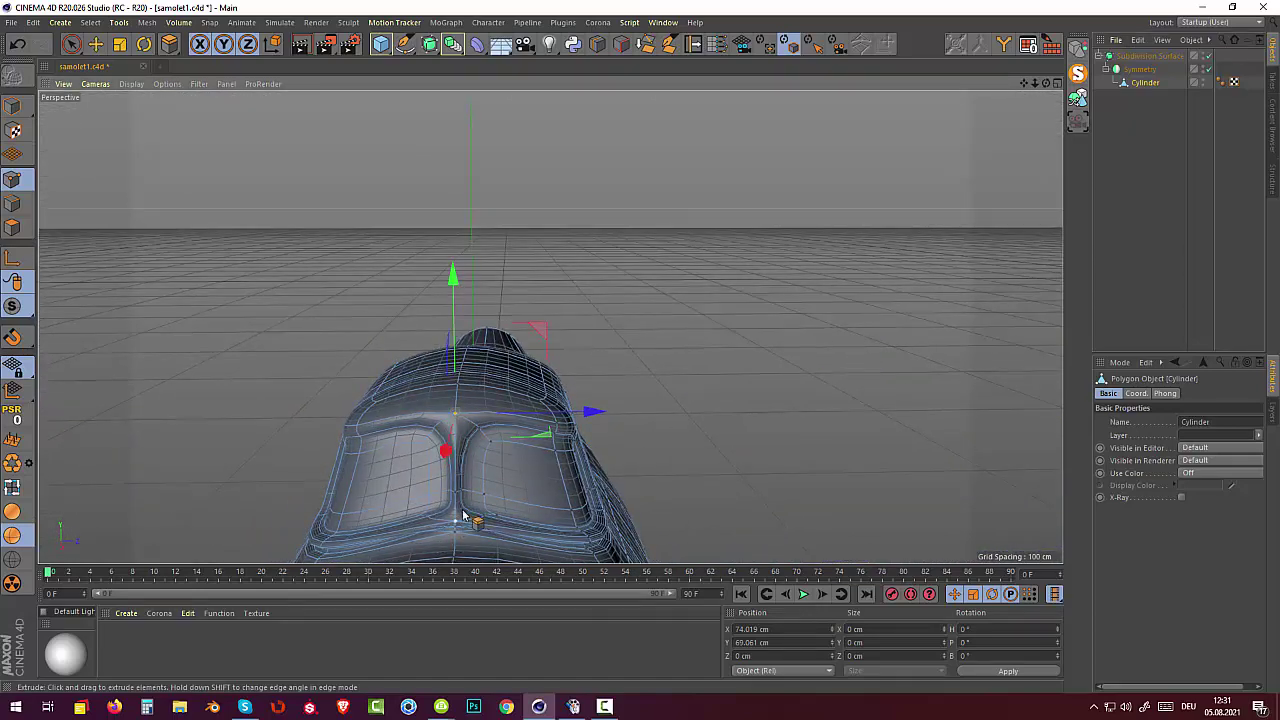
mouse_move(464, 494)
mouse_down()
mouse_move(471, 506)
mouse_move(610, 487)
mouse_up()
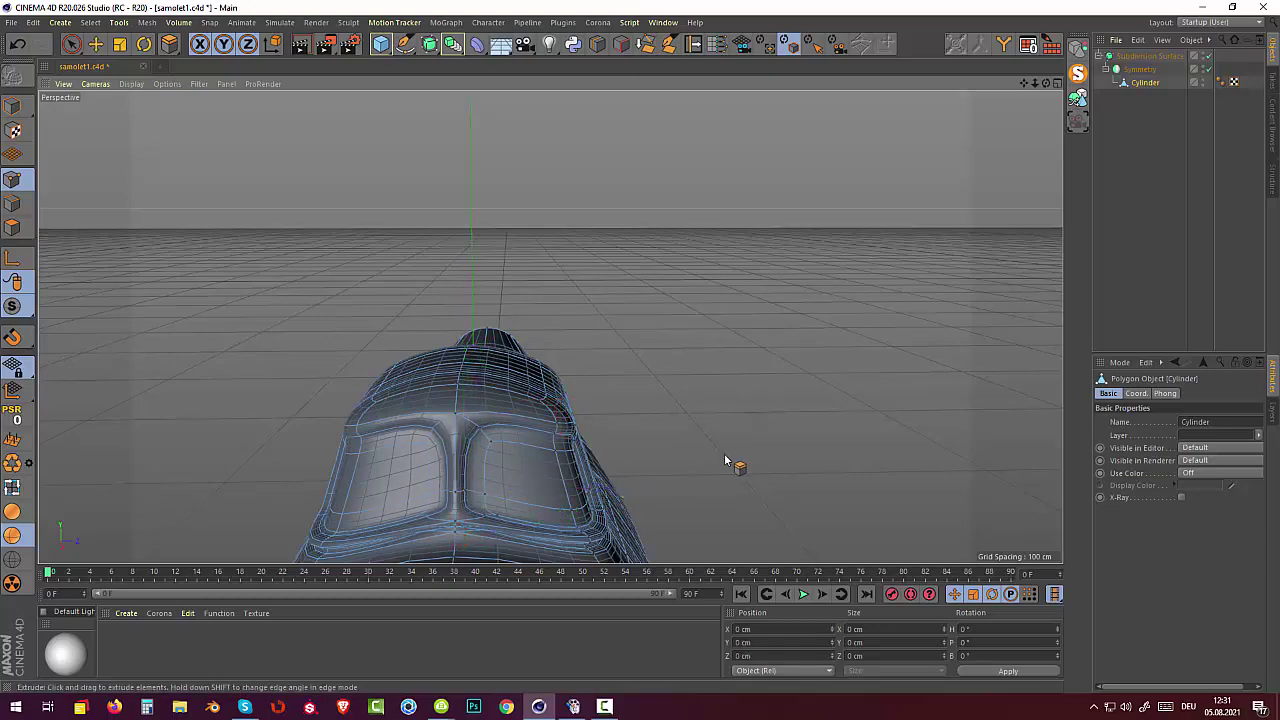
mouse_move(725, 458)
alt+mouse_down()
mouse_move(686, 480)
mouse_move(580, 443)
mouse_move(606, 434)
mouse_move(705, 456)
mouse_move(690, 520)
mouse_move(777, 409)
mouse_move(766, 277)
mouse_move(800, 397)
mouse_move(837, 389)
alt+mouse_up()
With the Move tool, select two neighbouring points on the fuselage side below the cockpit.
scroll(663, 449, down, 3)
scroll(663, 449, down, 3)
scroll(660, 449, down, 2)
key(e)
scroll(877, 334, up, 3)
scroll(846, 374, down, 1)
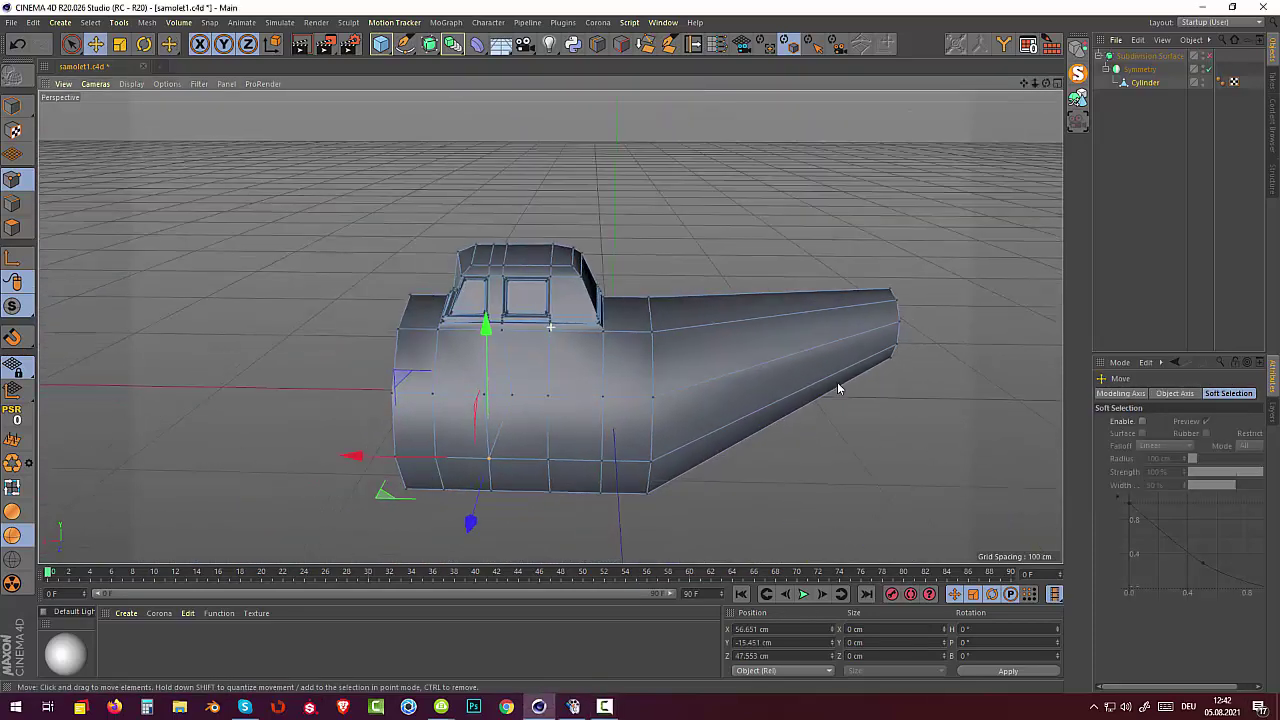
scroll(839, 377, up, 2)
scroll(551, 450, up, 1)
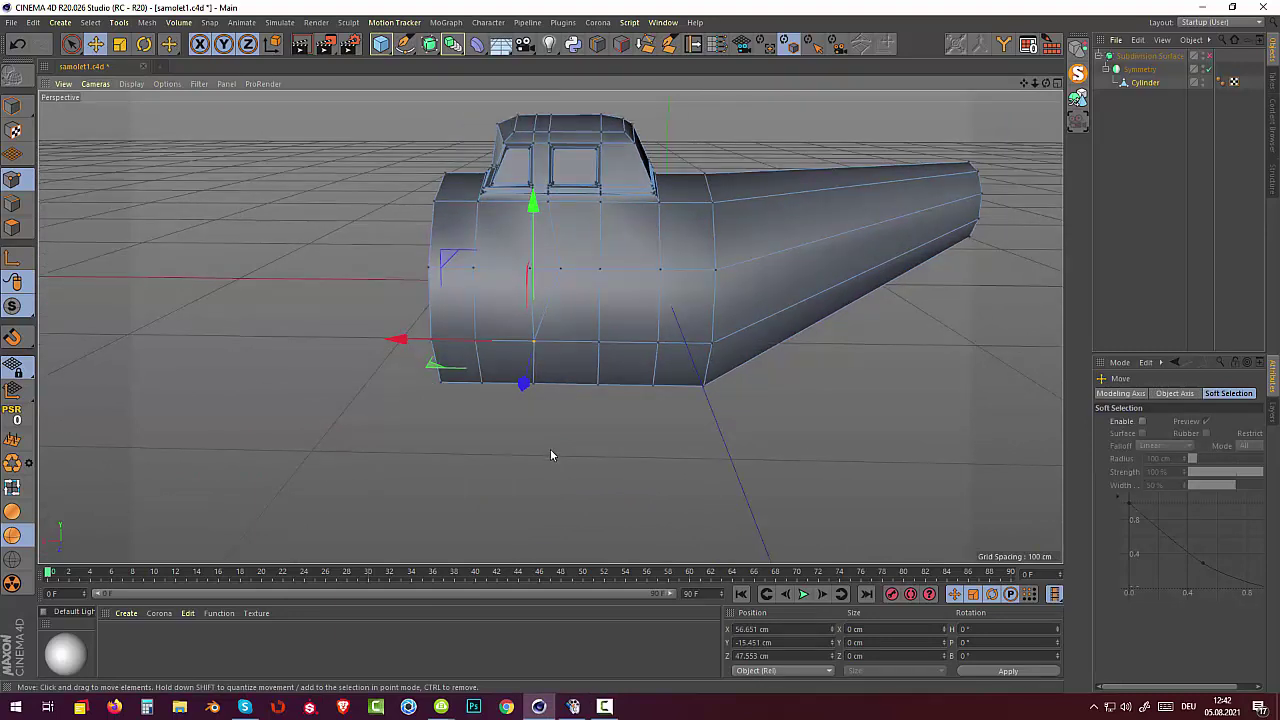
click(562, 273)
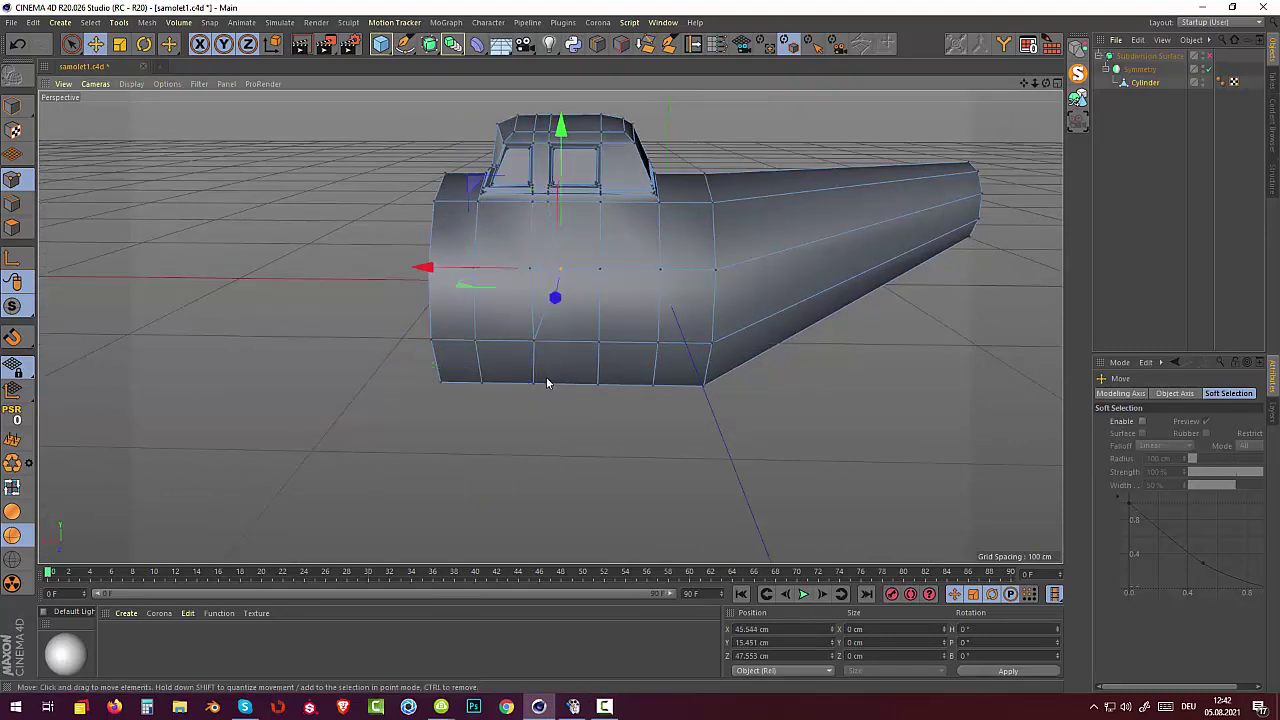
shift+click(529, 270)
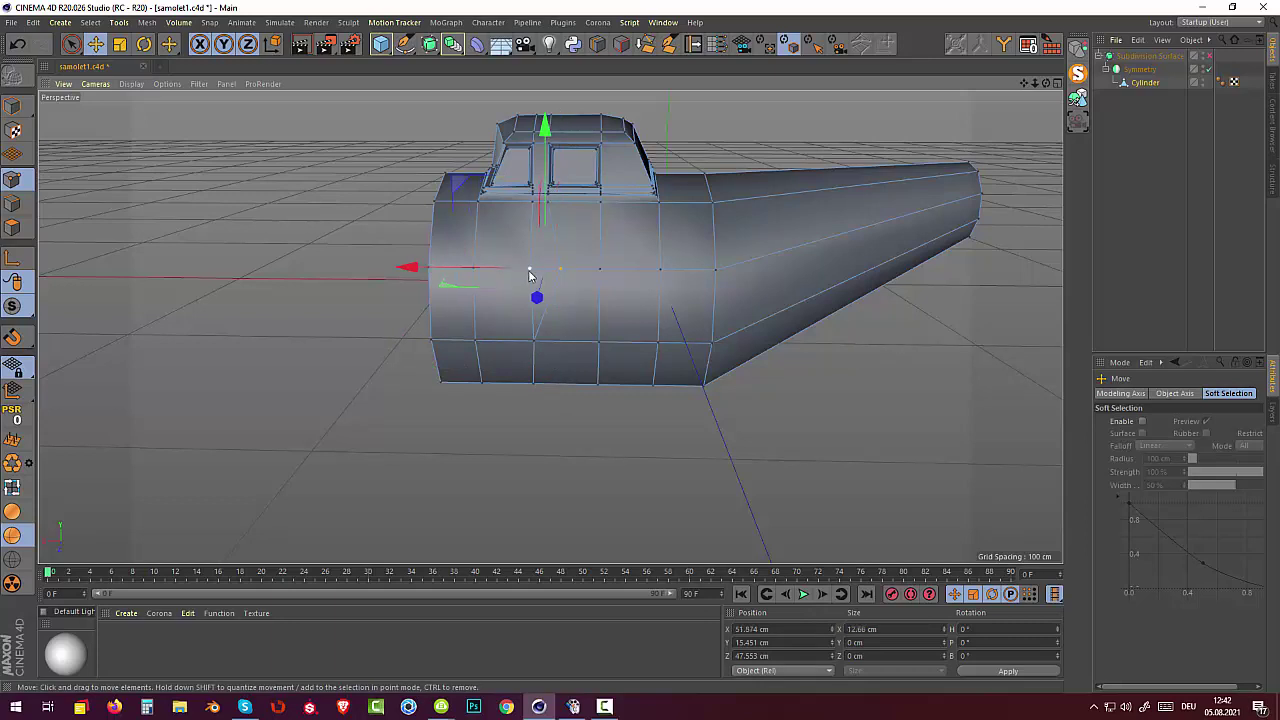
Weld the two points into a single vertex at about X 58.2 cm.
right_click(871, 405)
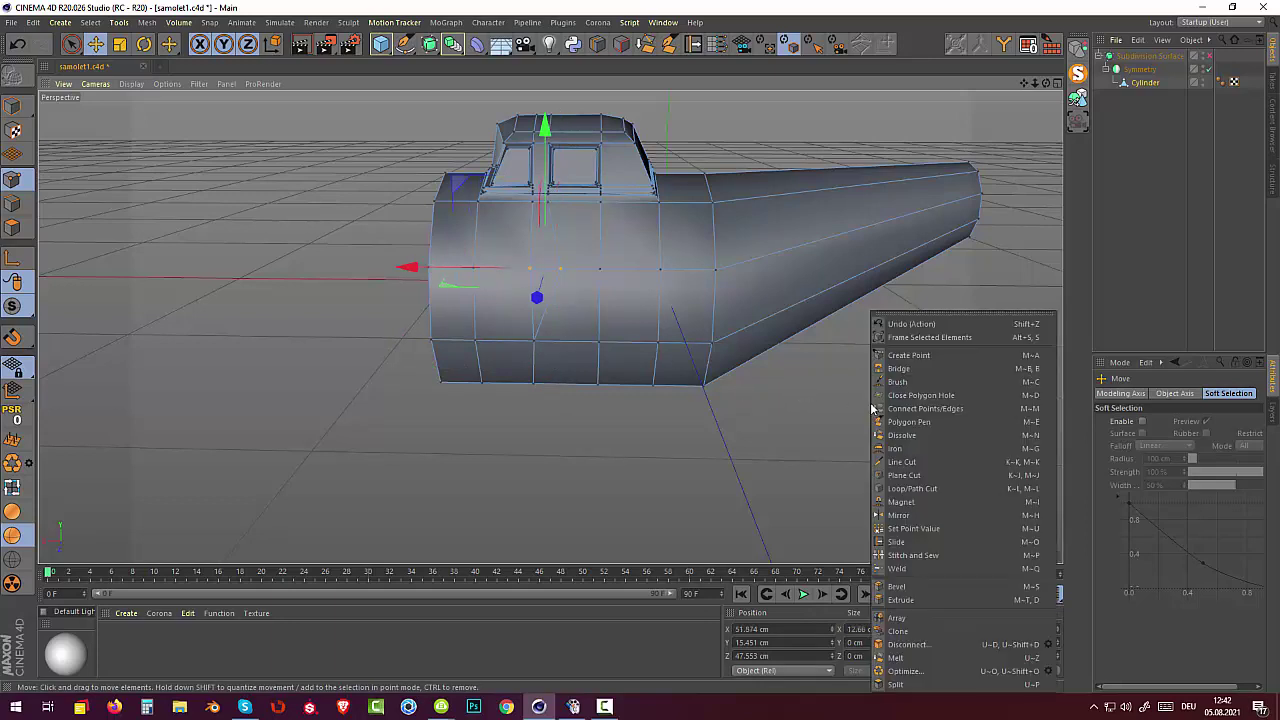
click(894, 569)
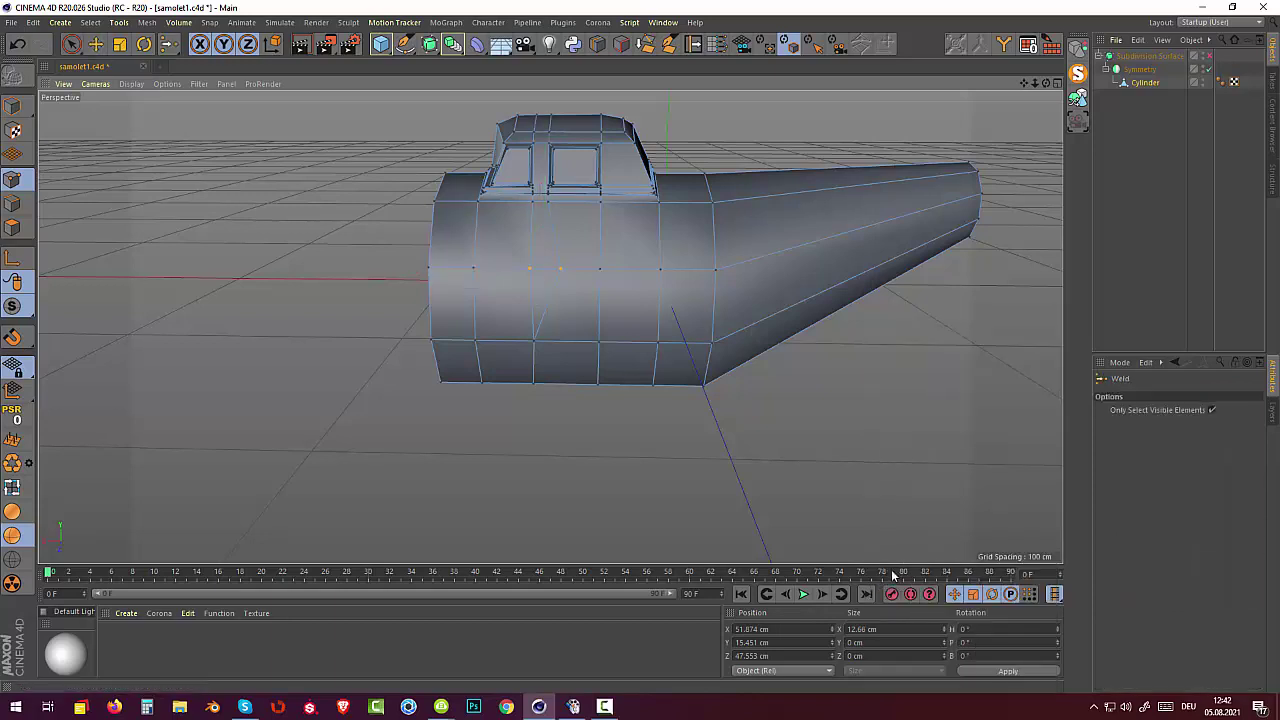
click(529, 270)
mouse_move(805, 480)
alt+mouse_down()
mouse_move(803, 449)
mouse_move(817, 496)
alt+mouse_up()
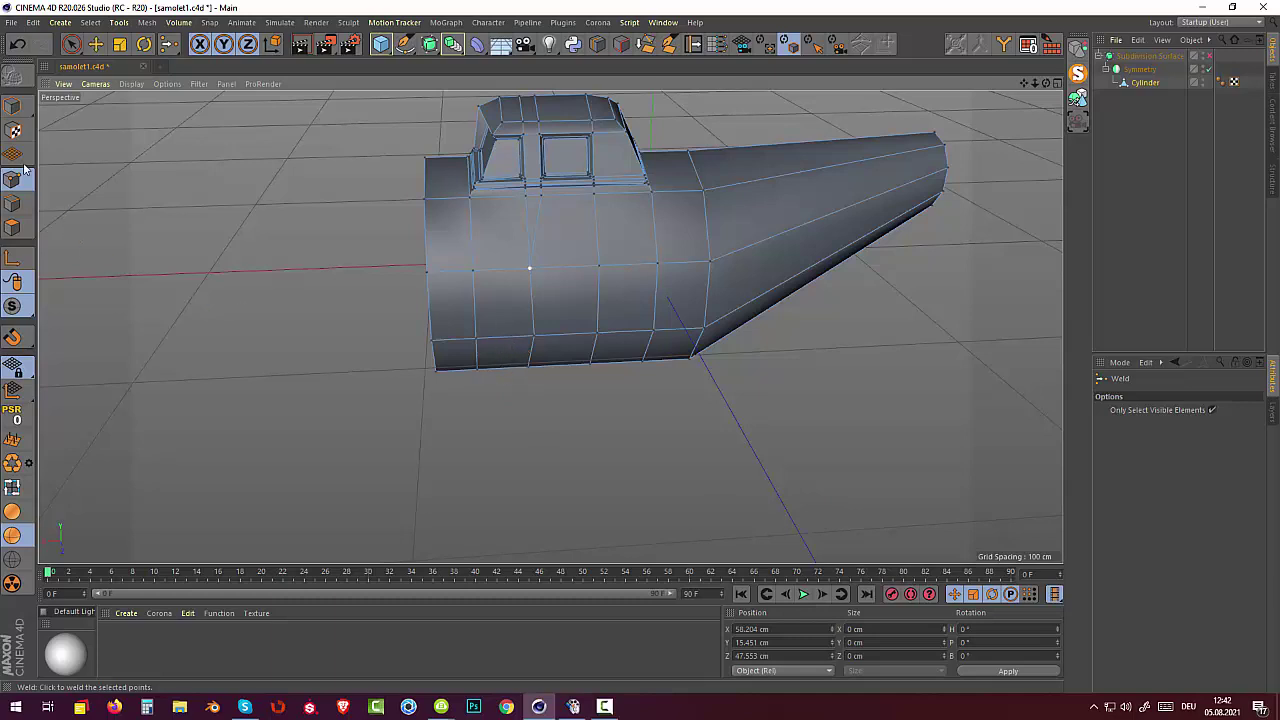
Select the two lower side edges of the fuselage, undoing an accidental edge collapse.
click(12, 203)
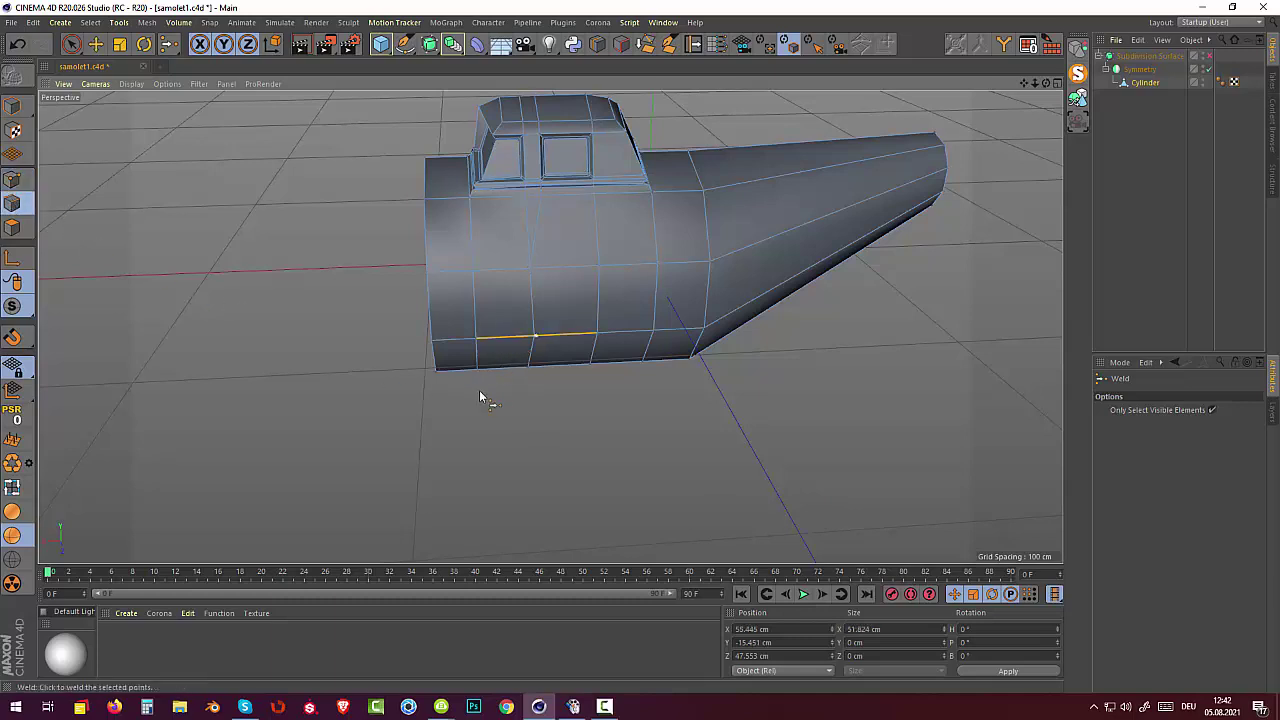
click(615, 333)
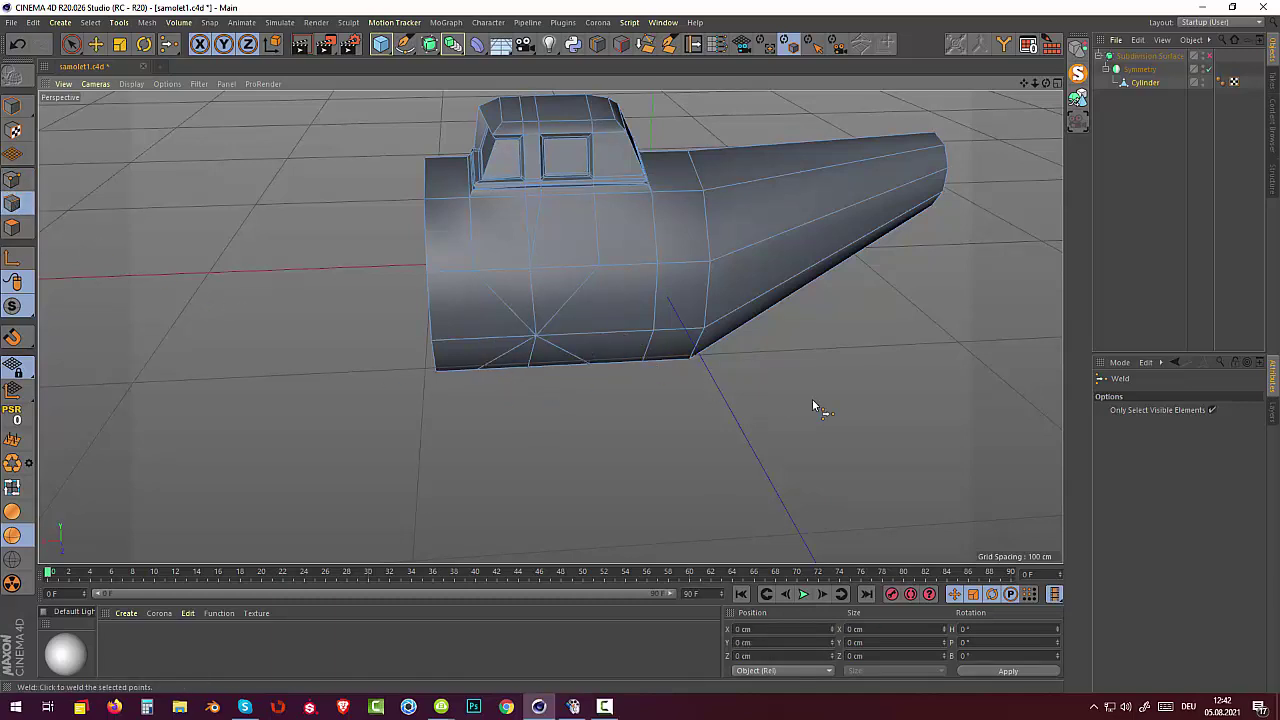
key(ctrl+z)
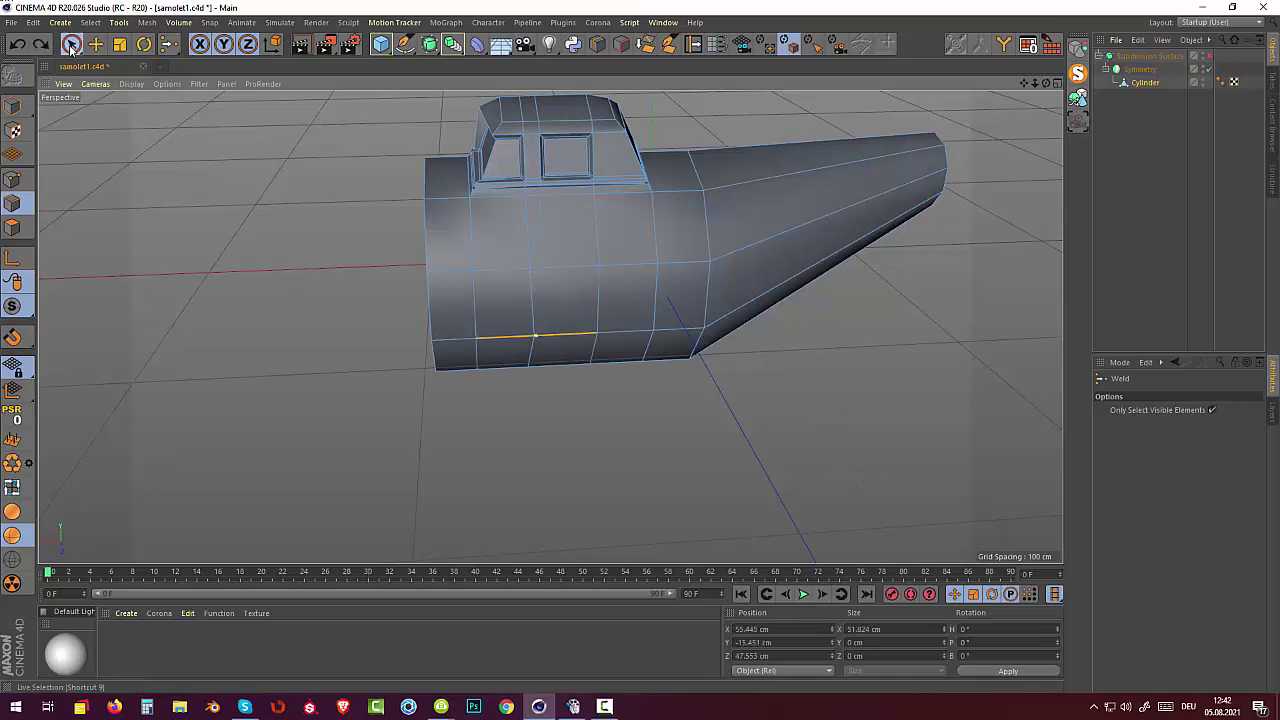
drag(71, 43, 108, 54)
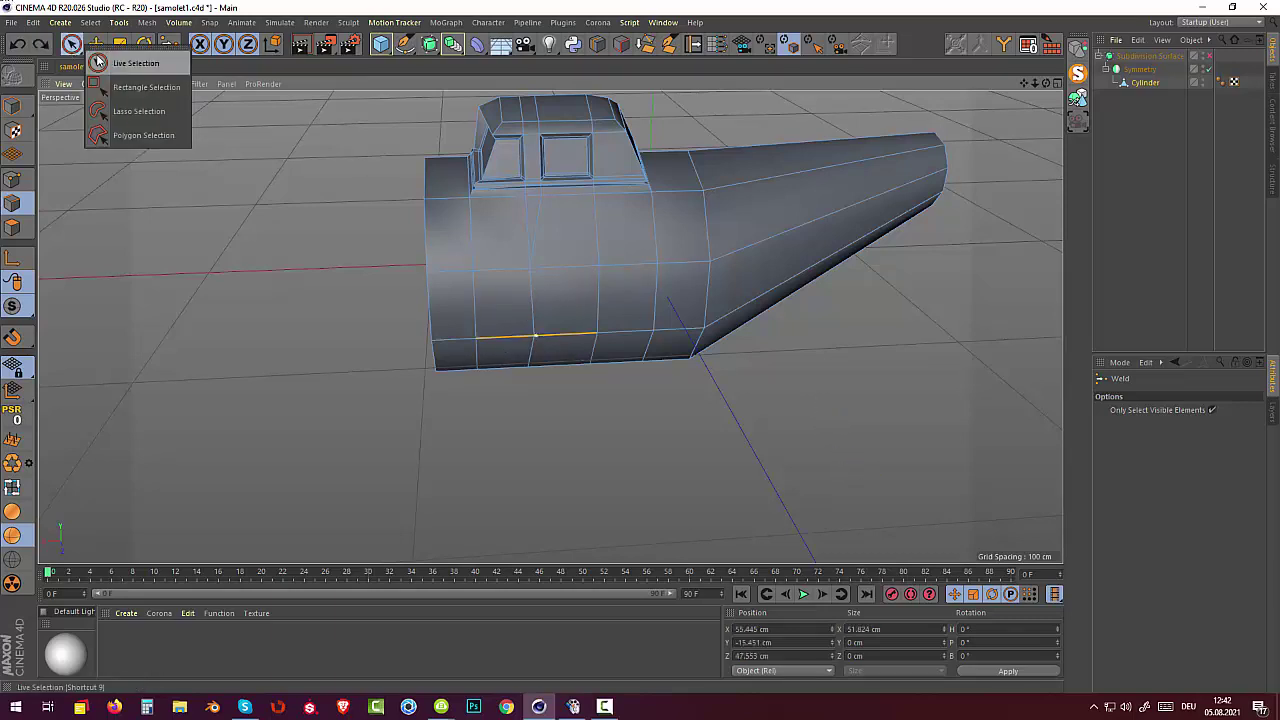
shift+click(623, 332)
Bevel the selected lower edges into a 10.4 cm chamfer loop.
mouse_move(791, 423)
alt+mouse_down()
mouse_move(776, 388)
mouse_move(735, 407)
mouse_move(768, 430)
mouse_move(782, 420)
alt+mouse_up()
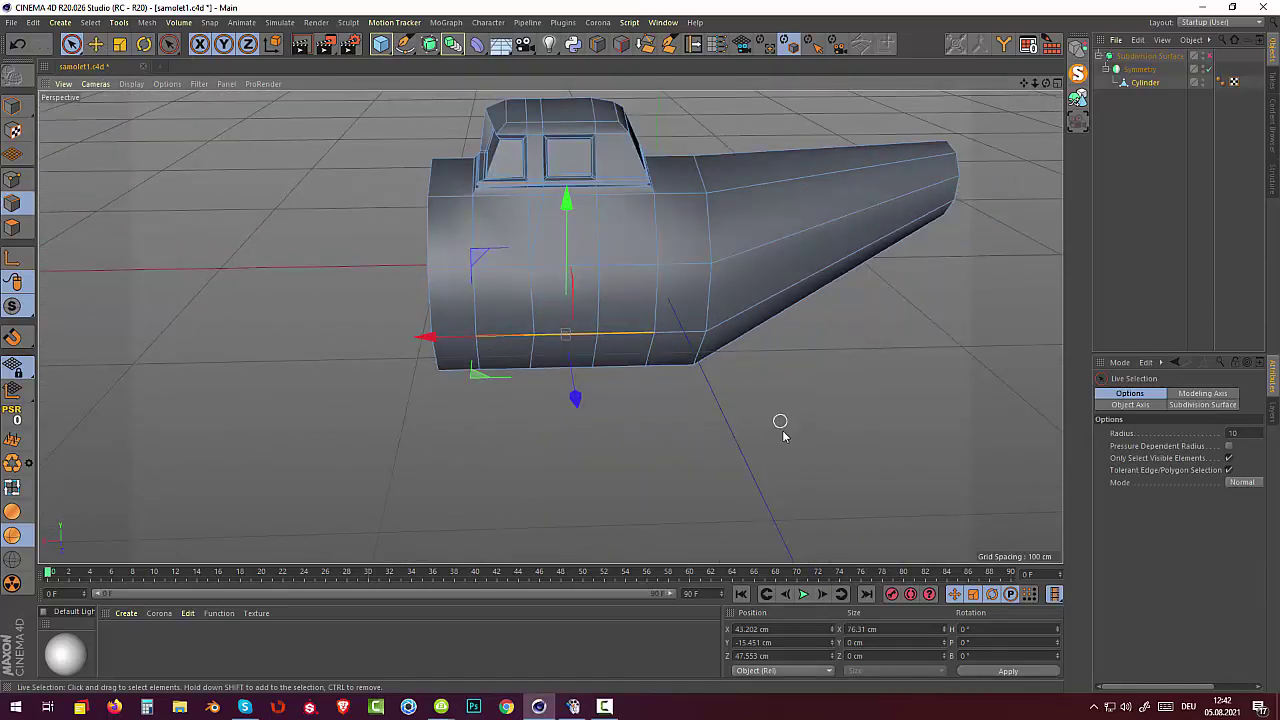
right_click(846, 437)
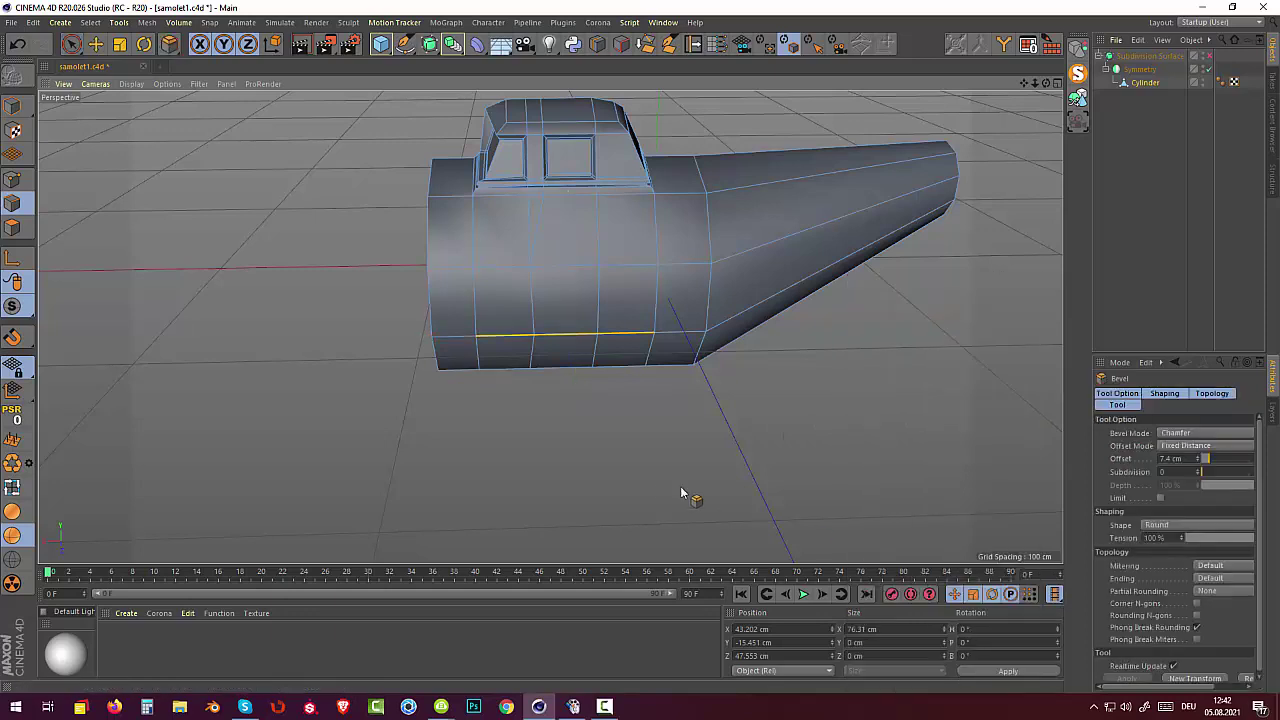
click(877, 565)
mouse_move(662, 483)
mouse_down()
mouse_move(720, 483)
mouse_move(749, 462)
mouse_up()
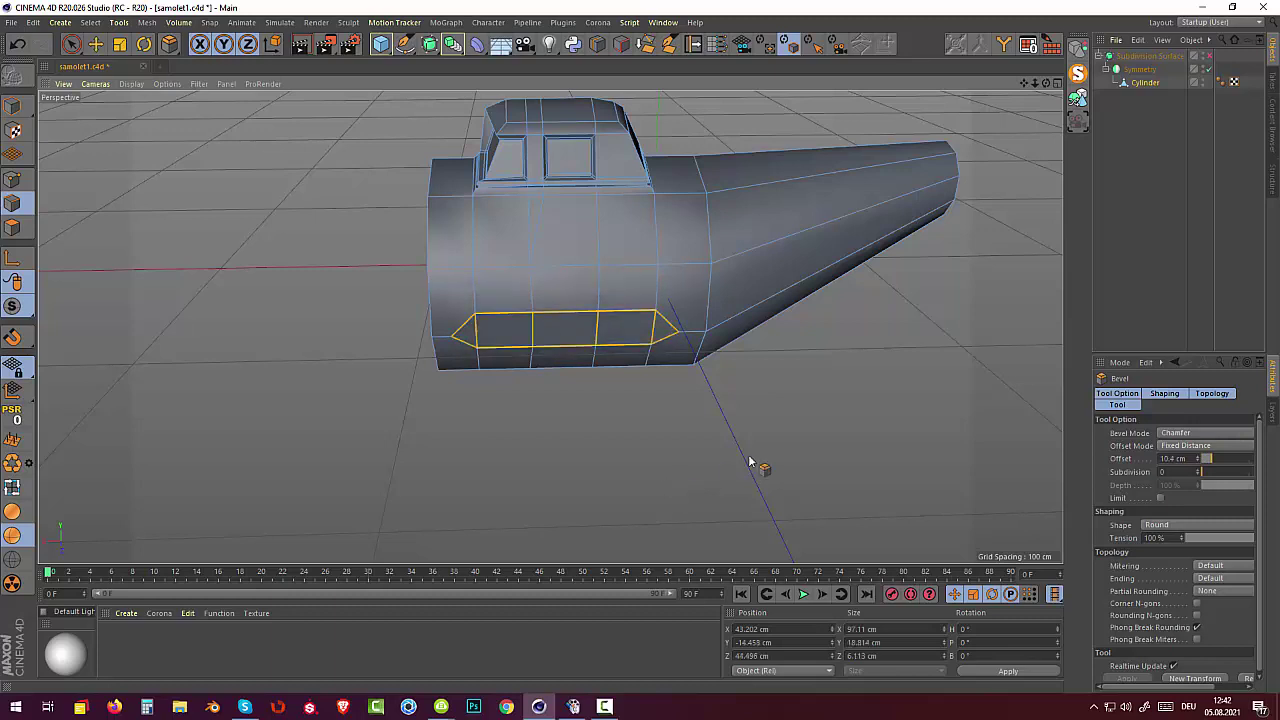
click(13, 179)
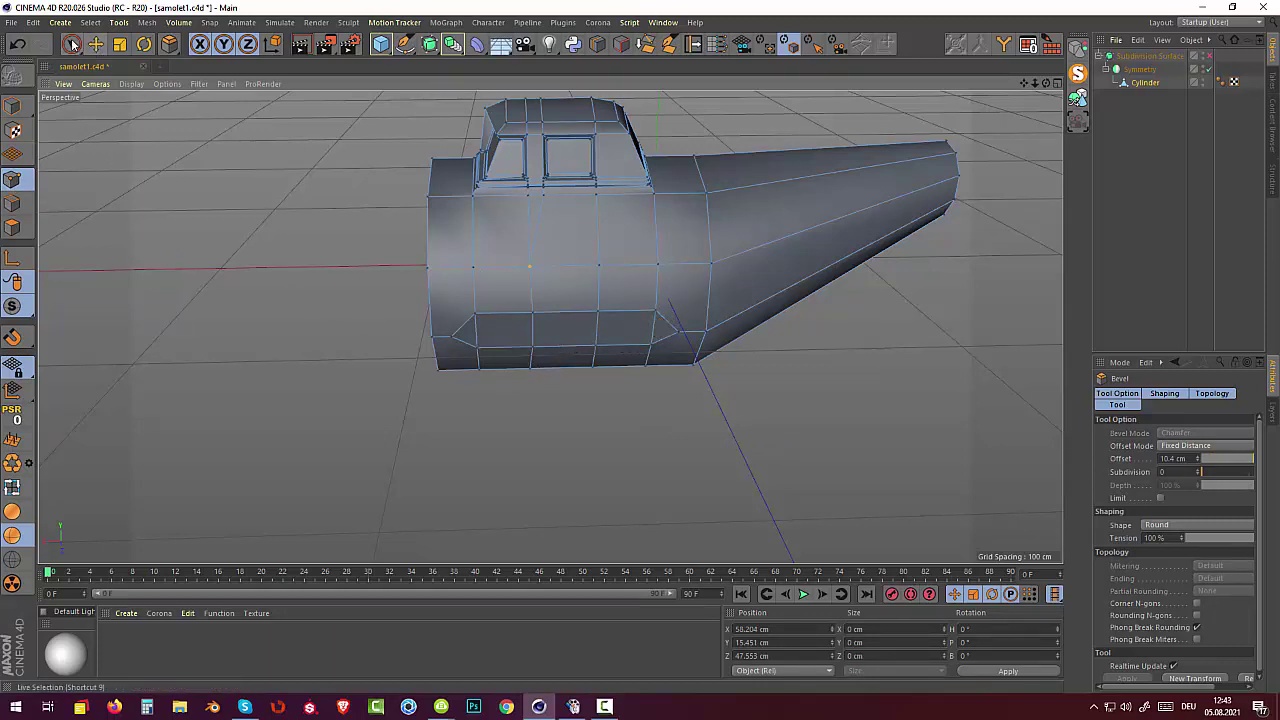
Pull the first chamfered-loop point down from a side view of the fuselage.
key(e)
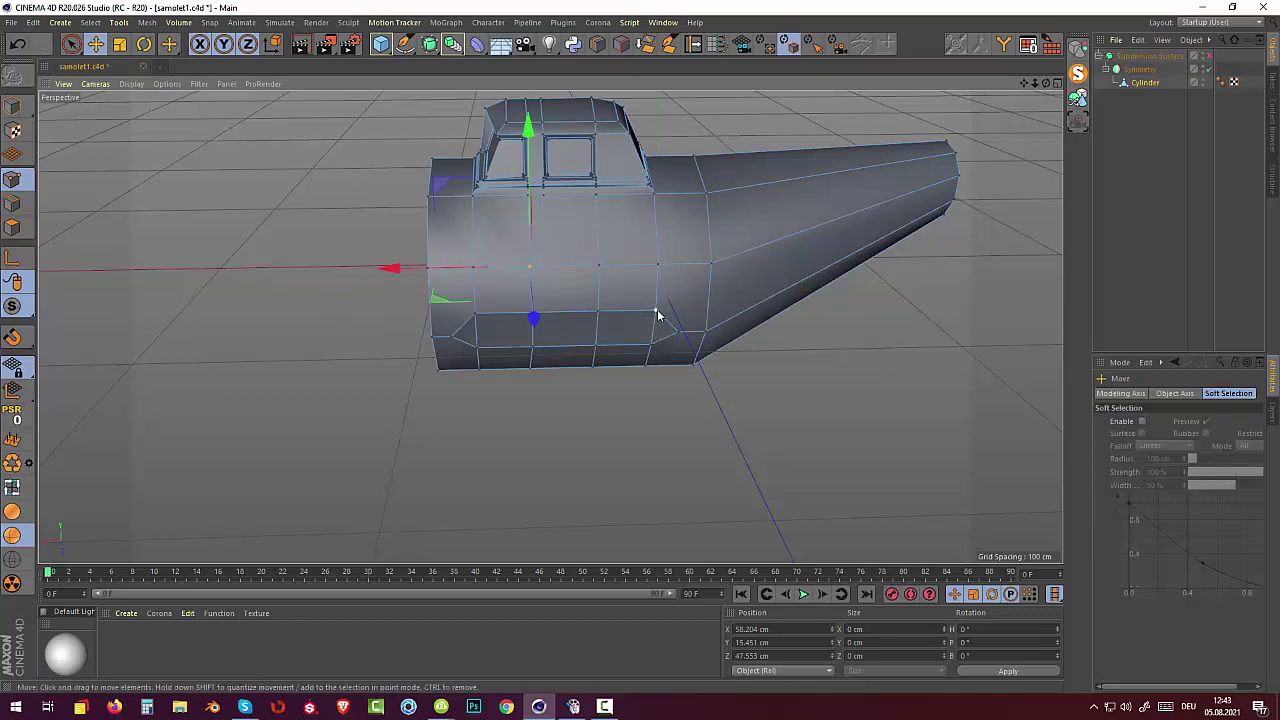
click(657, 313)
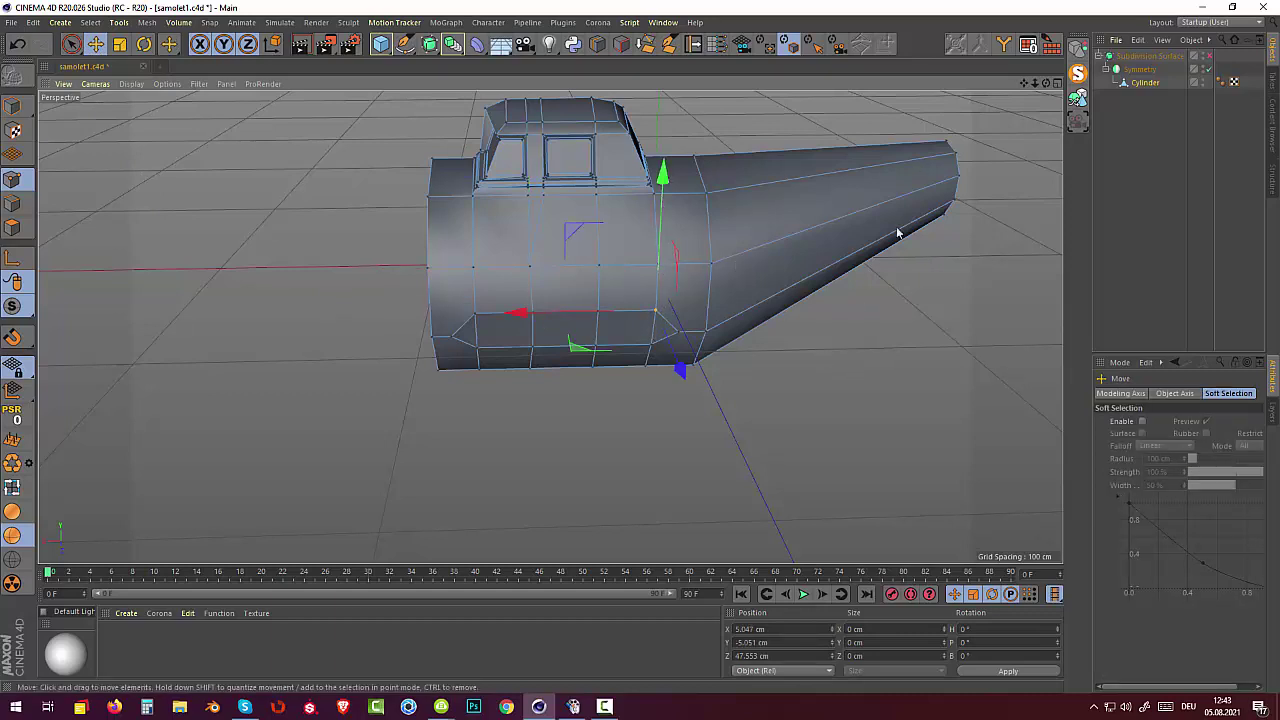
click(1057, 85)
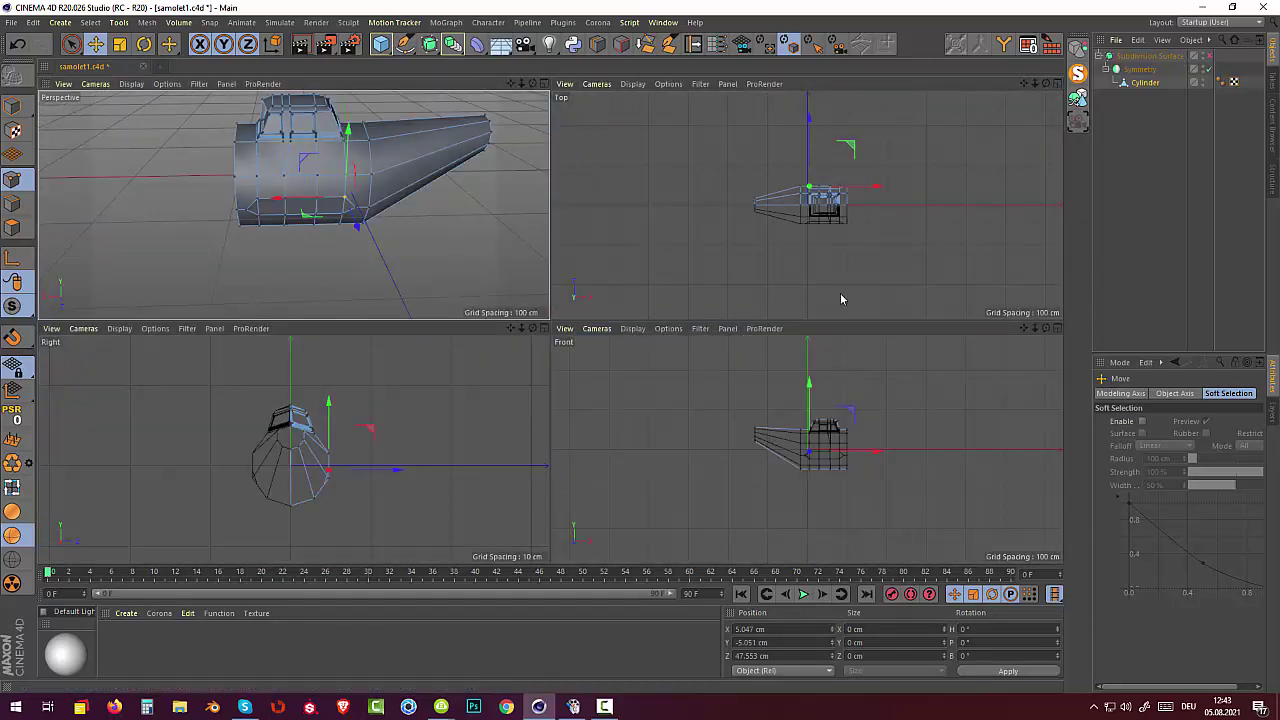
click(548, 85)
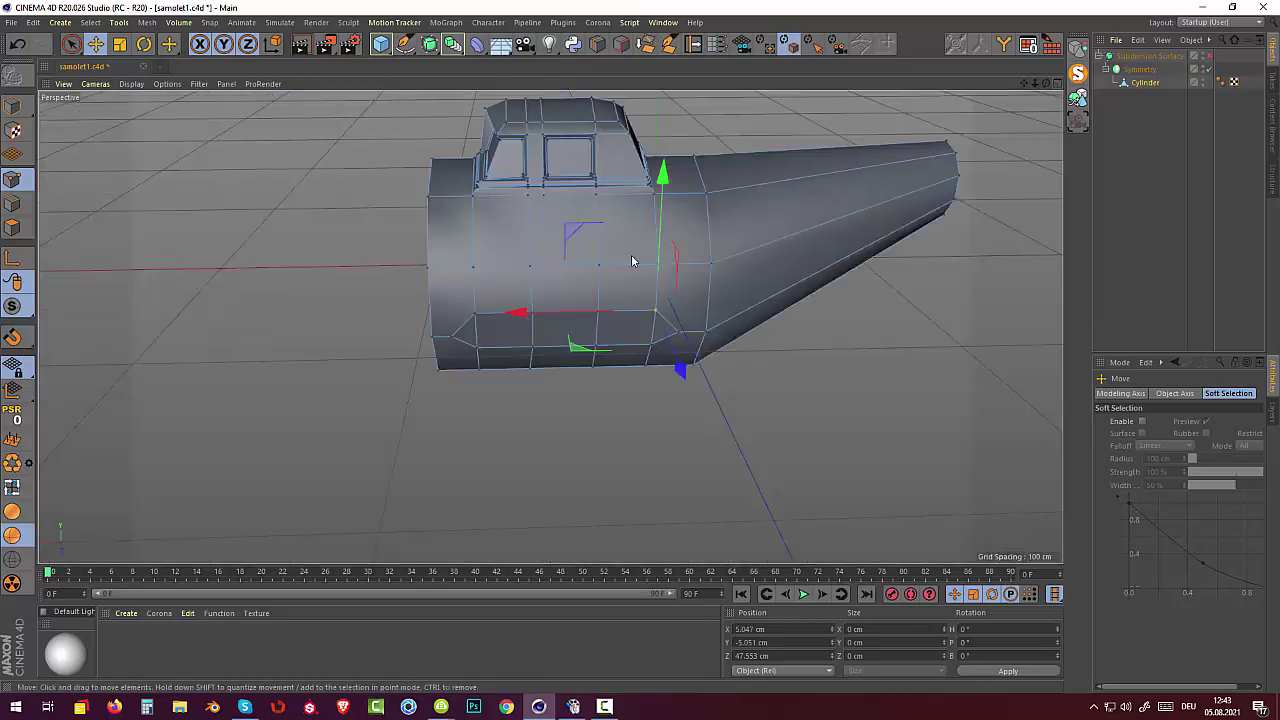
alt+drag(631, 254, 681, 233)
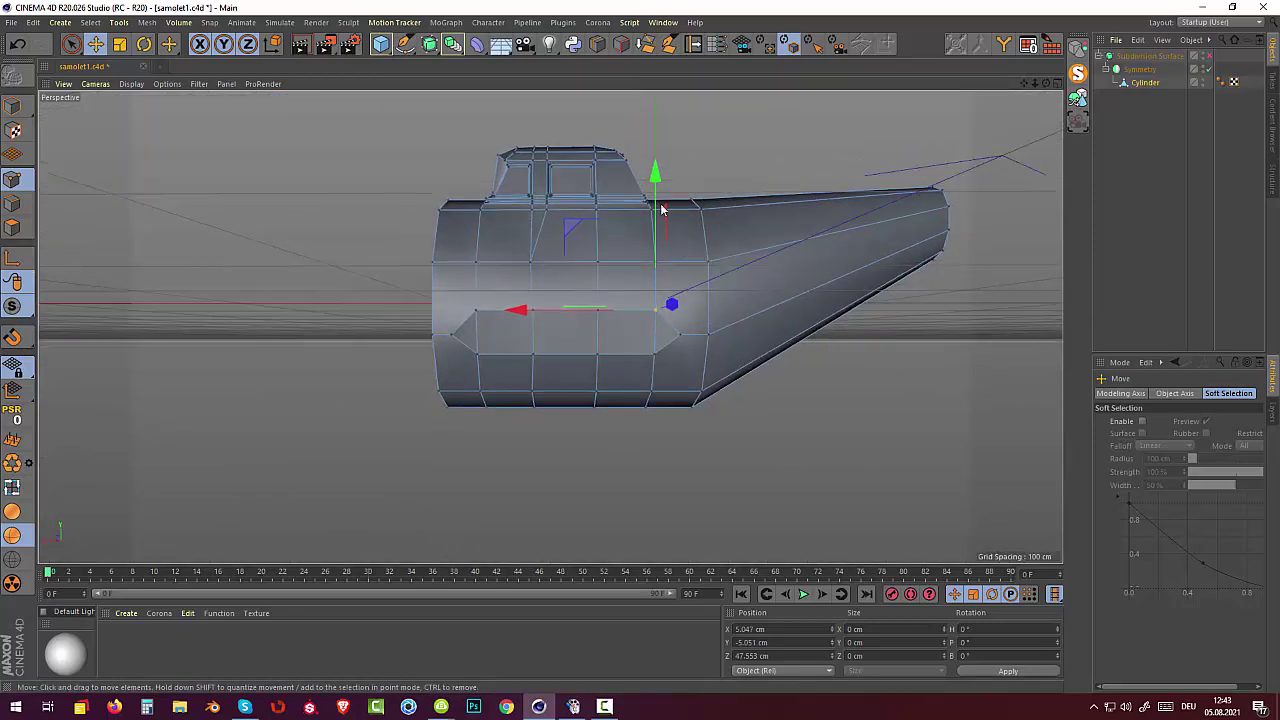
drag(655, 172, 653, 193)
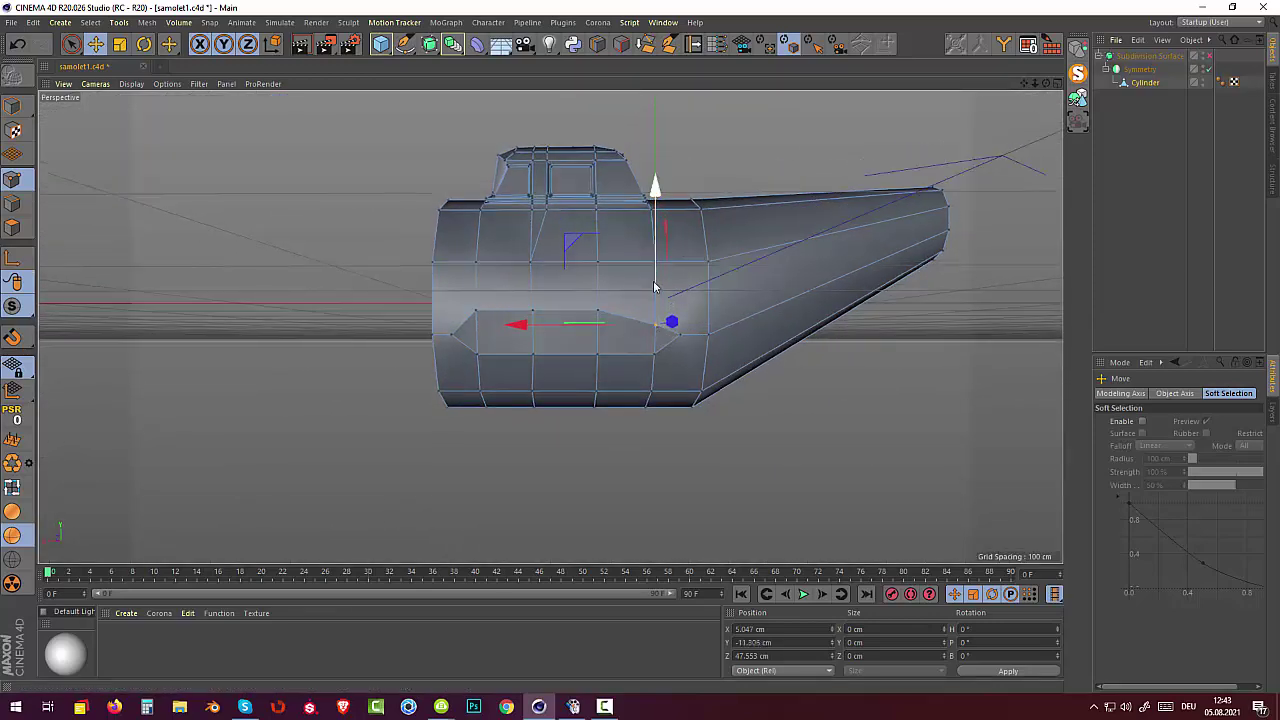
drag(655, 290, 653, 208)
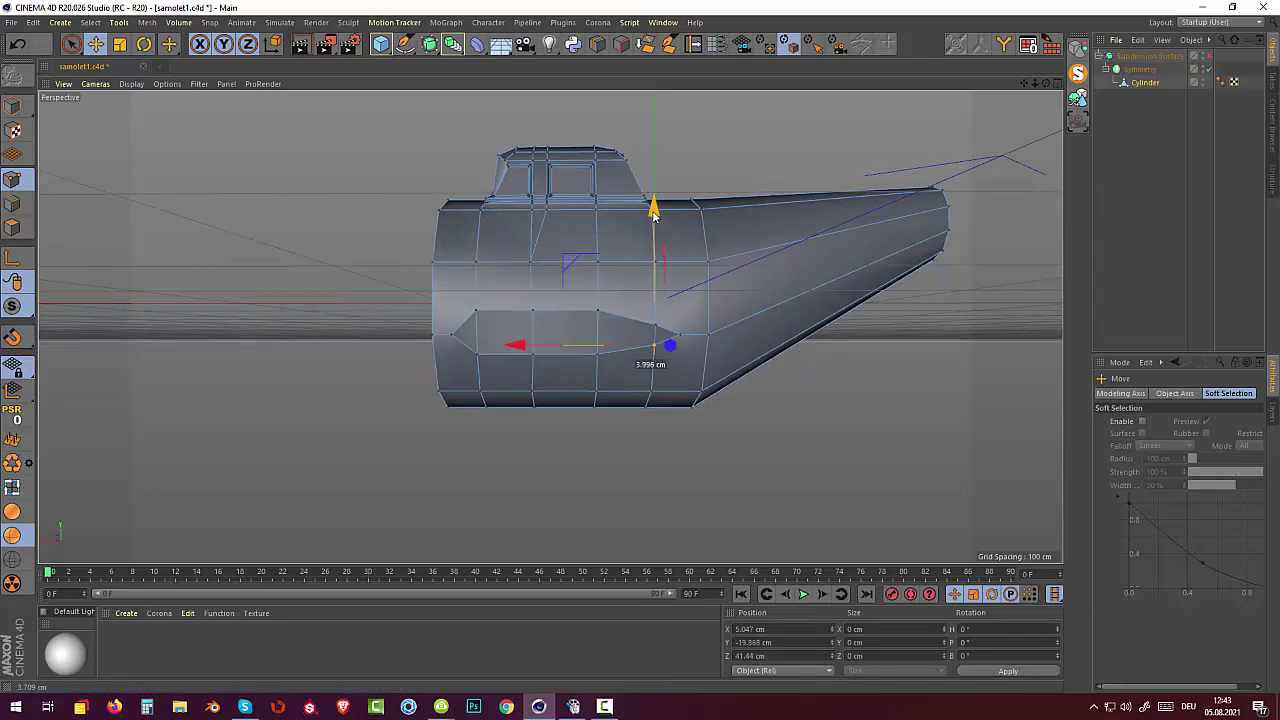
Raise the next loop points and nudge the leftmost end along the fuselage.
click(596, 315)
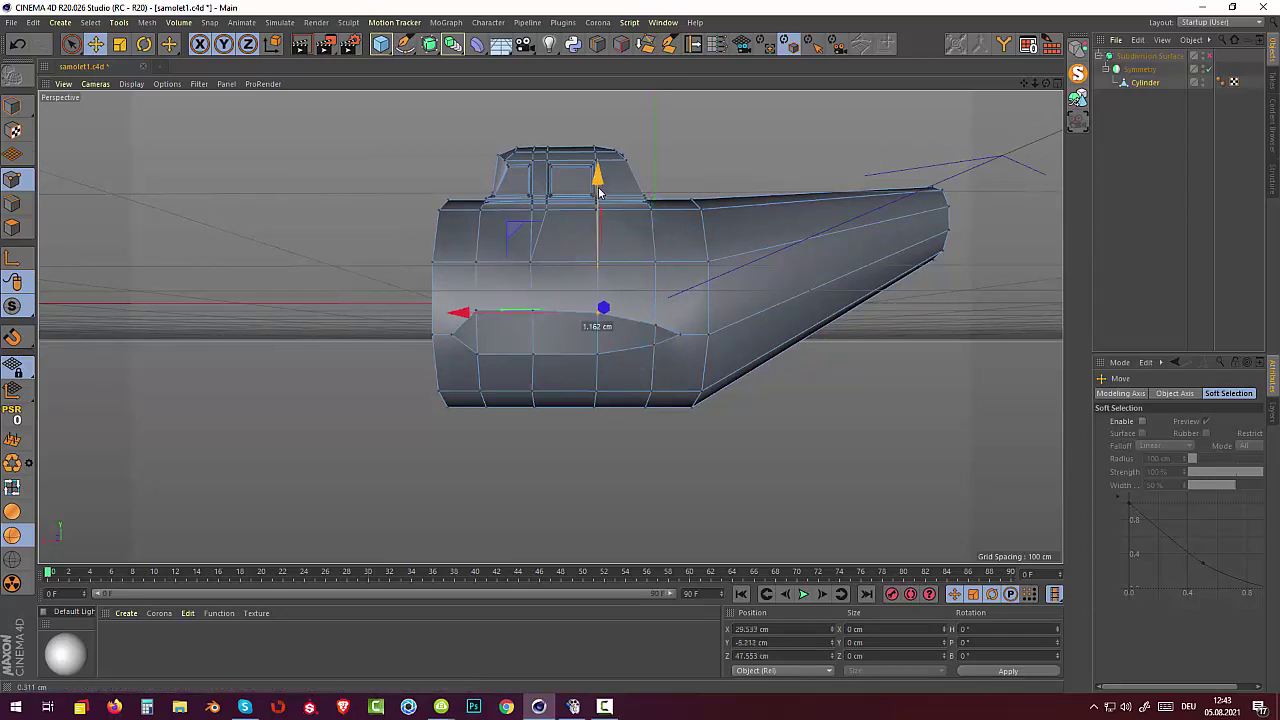
drag(598, 198, 598, 195)
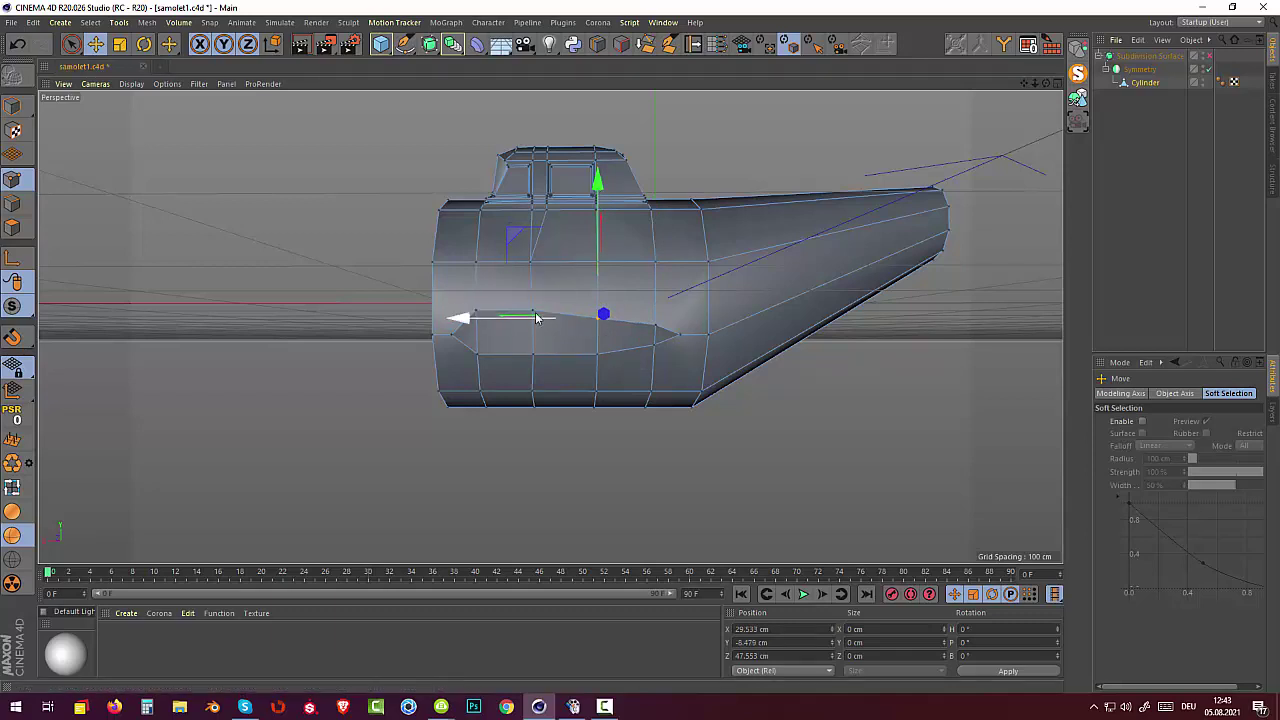
click(477, 352)
drag(477, 211, 479, 215)
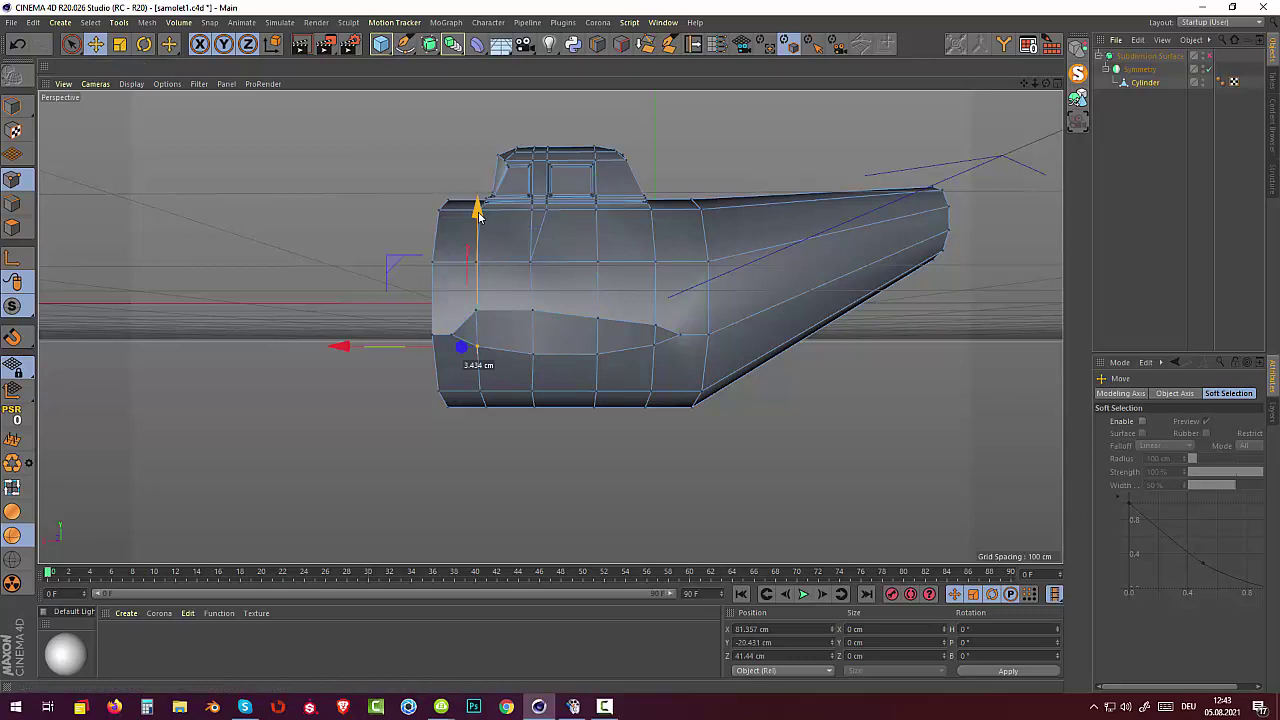
click(453, 334)
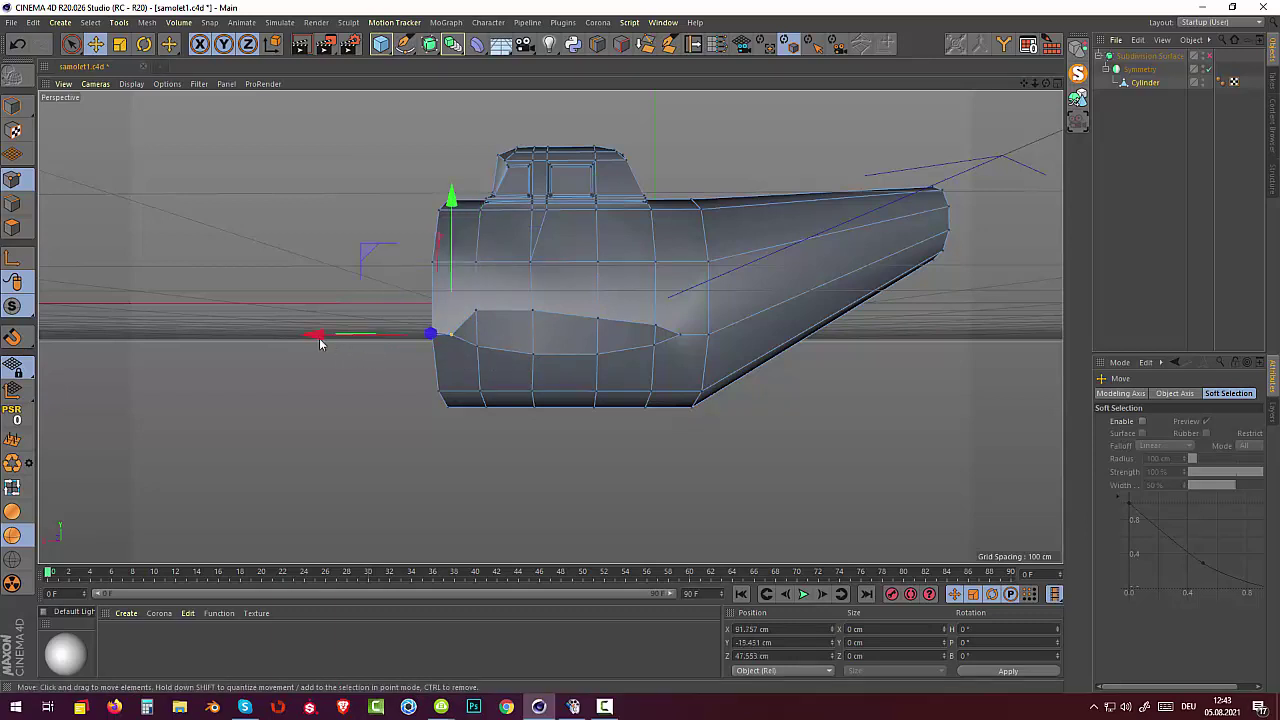
drag(320, 338, 326, 338)
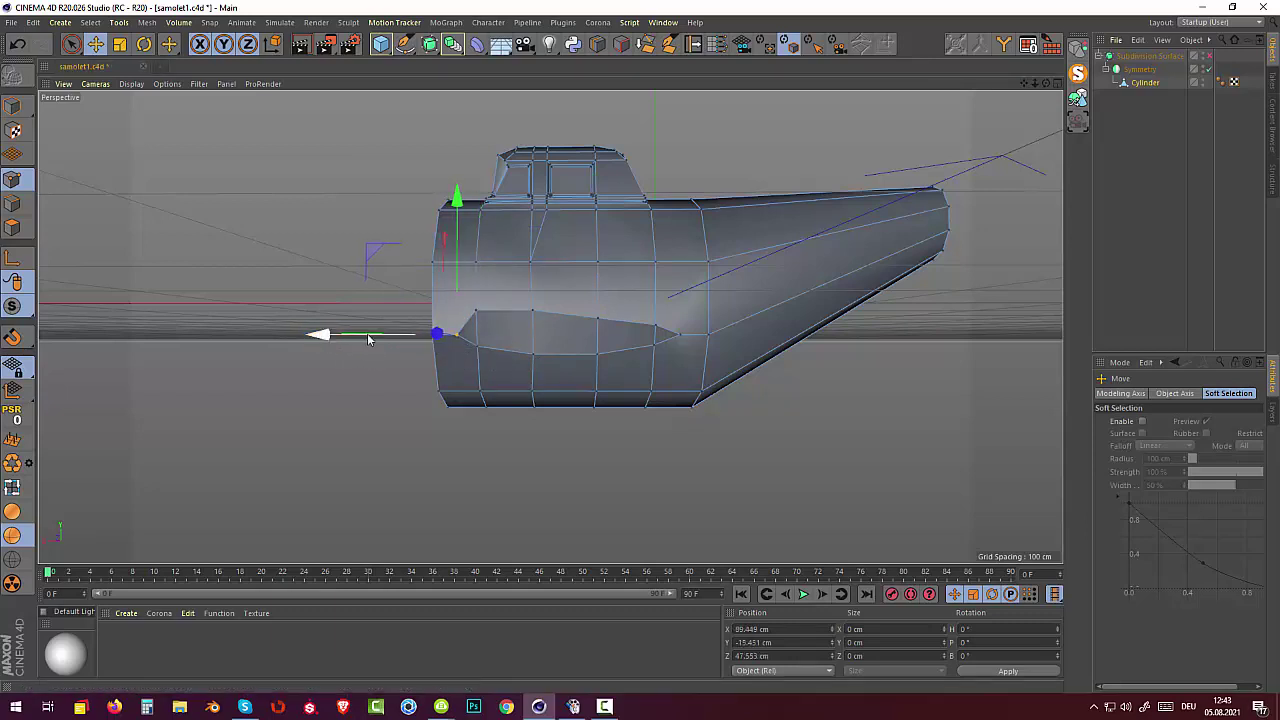
Adjust the remaining lower and middle loop points to smooth the lens-shaped outline.
click(476, 306)
drag(481, 173, 480, 186)
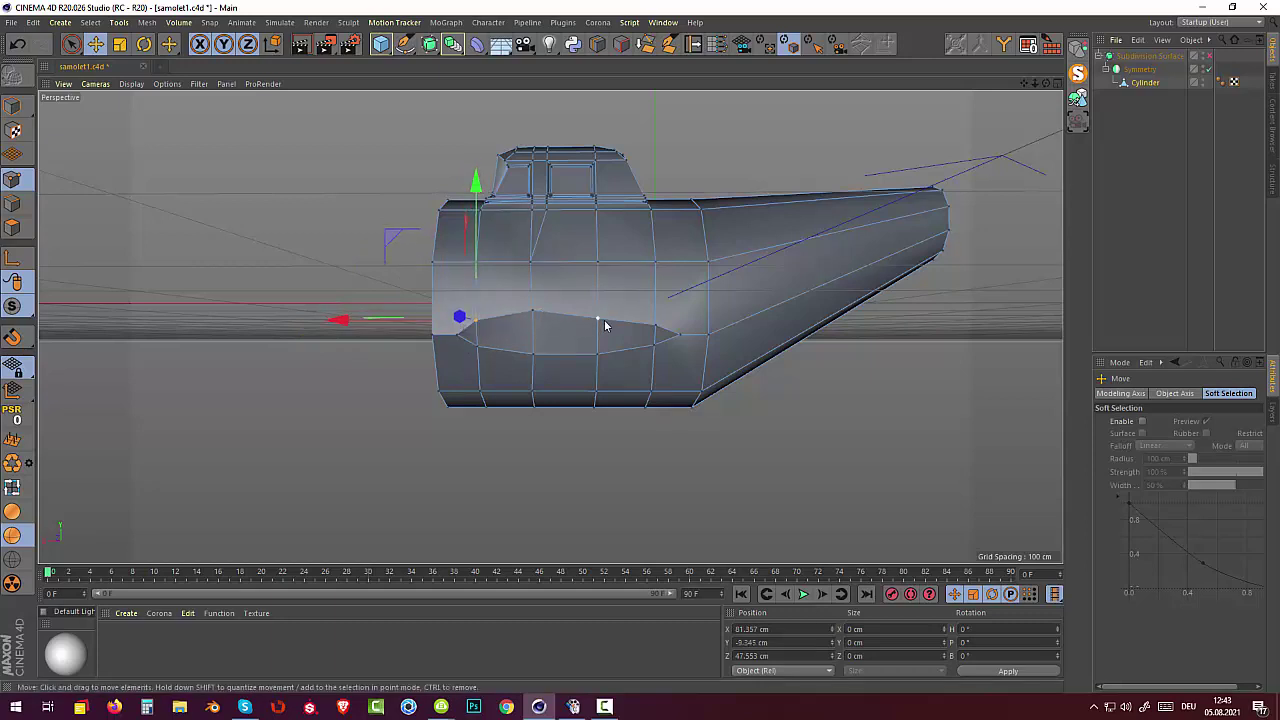
click(599, 320)
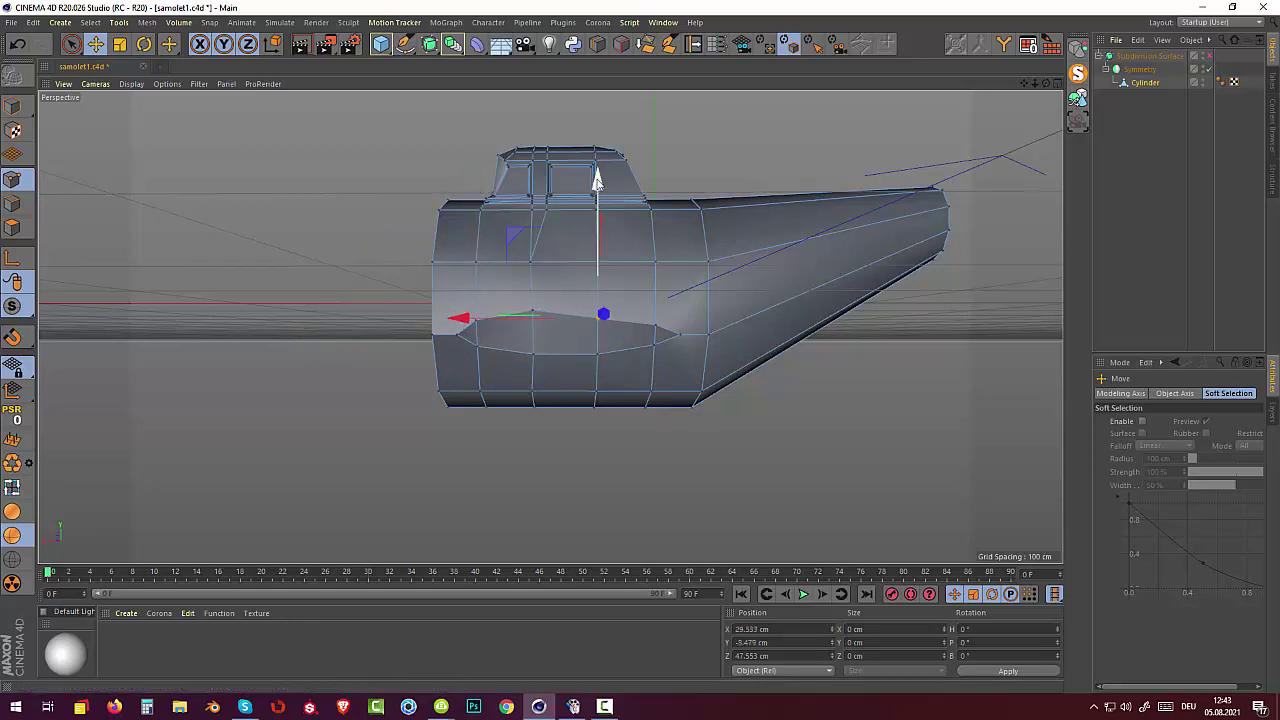
drag(597, 180, 597, 176)
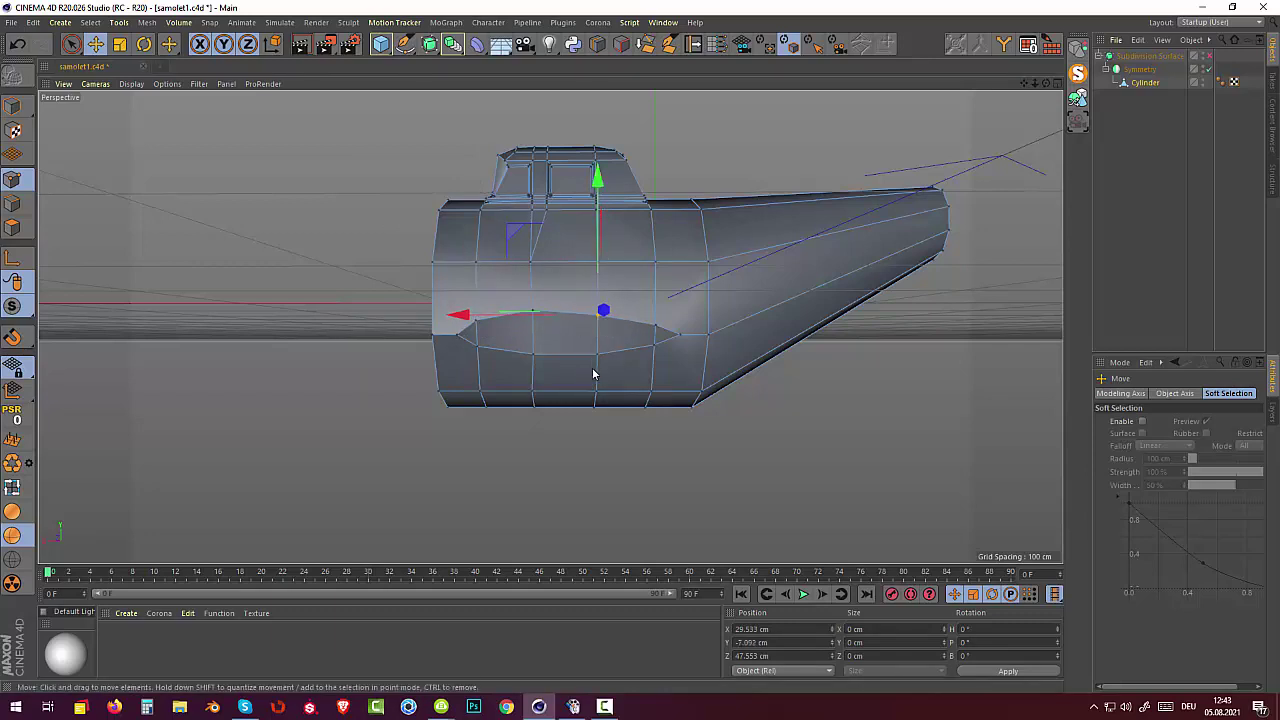
click(656, 329)
drag(655, 184, 659, 190)
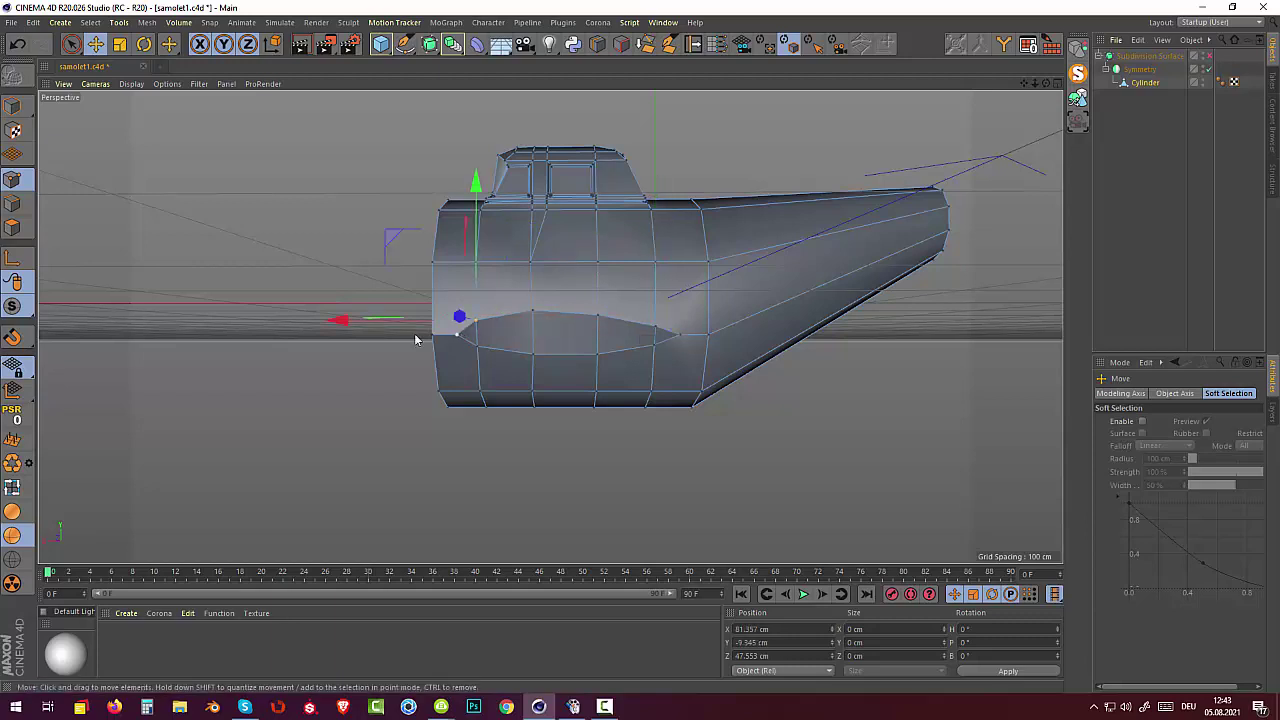
Select the four polygons inside the lens-shaped side outline.
click(12, 228)
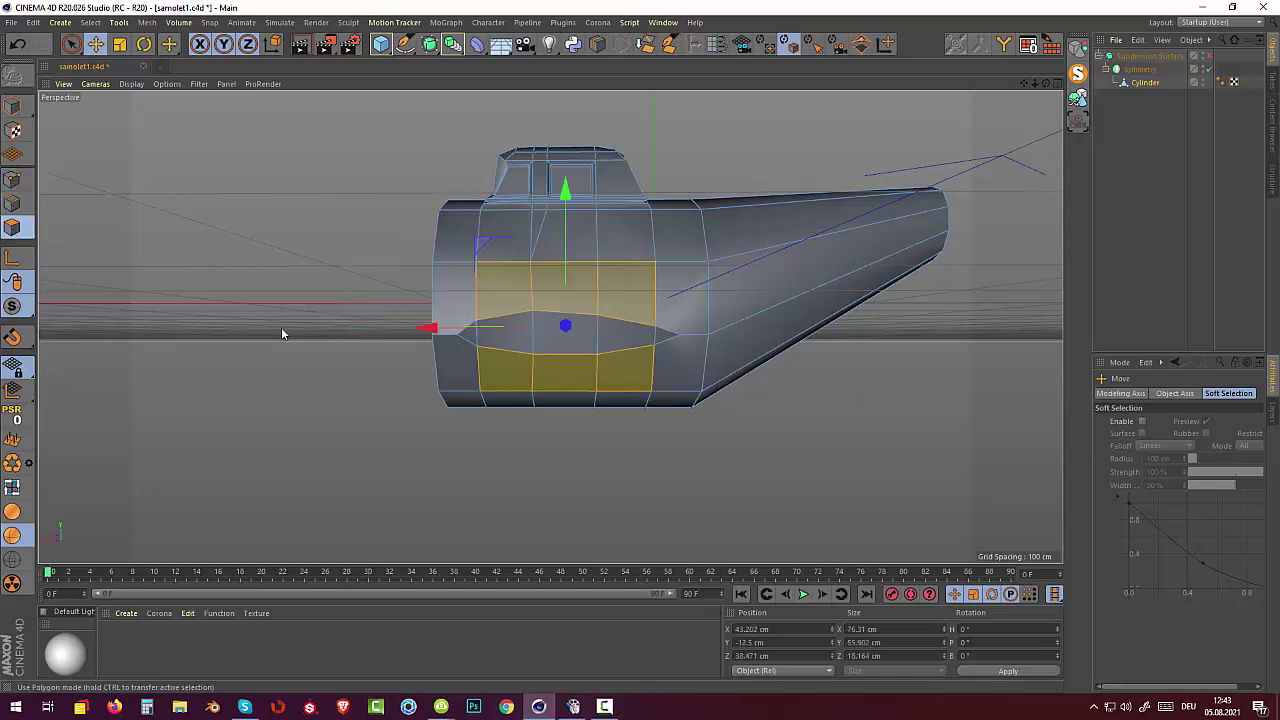
click(490, 343)
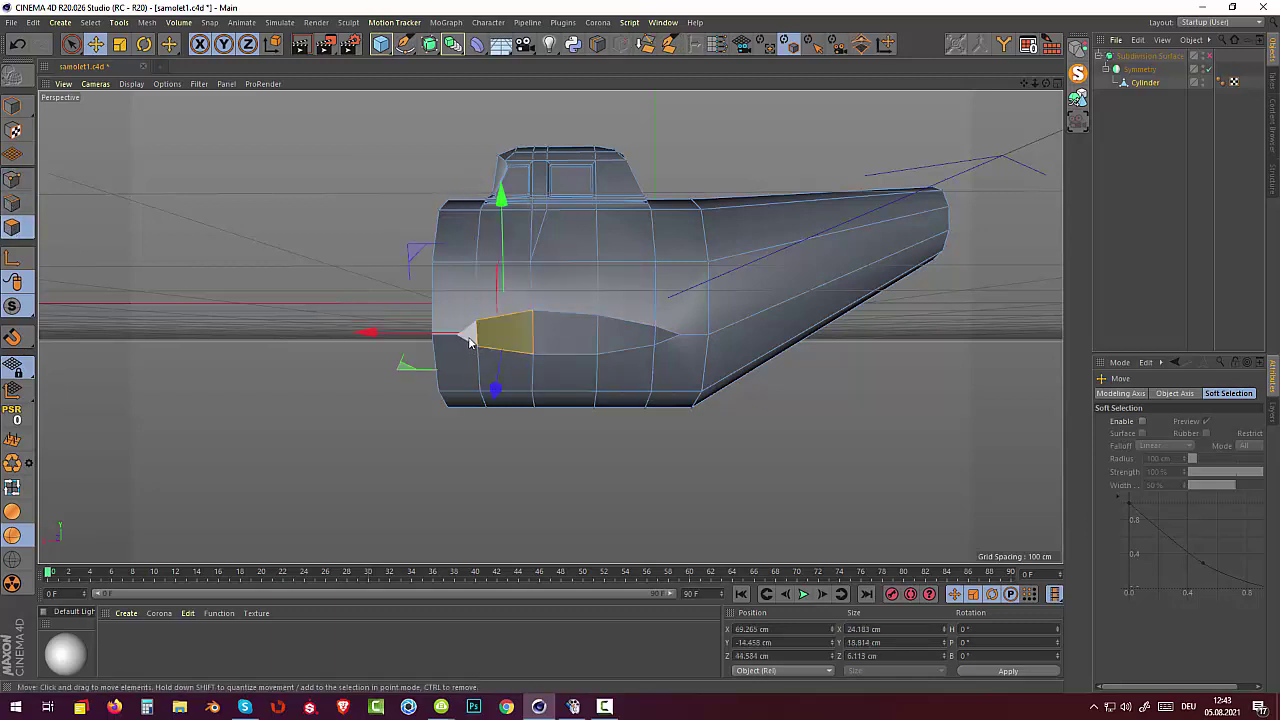
click(490, 343)
shift+click(571, 343)
shift+click(621, 347)
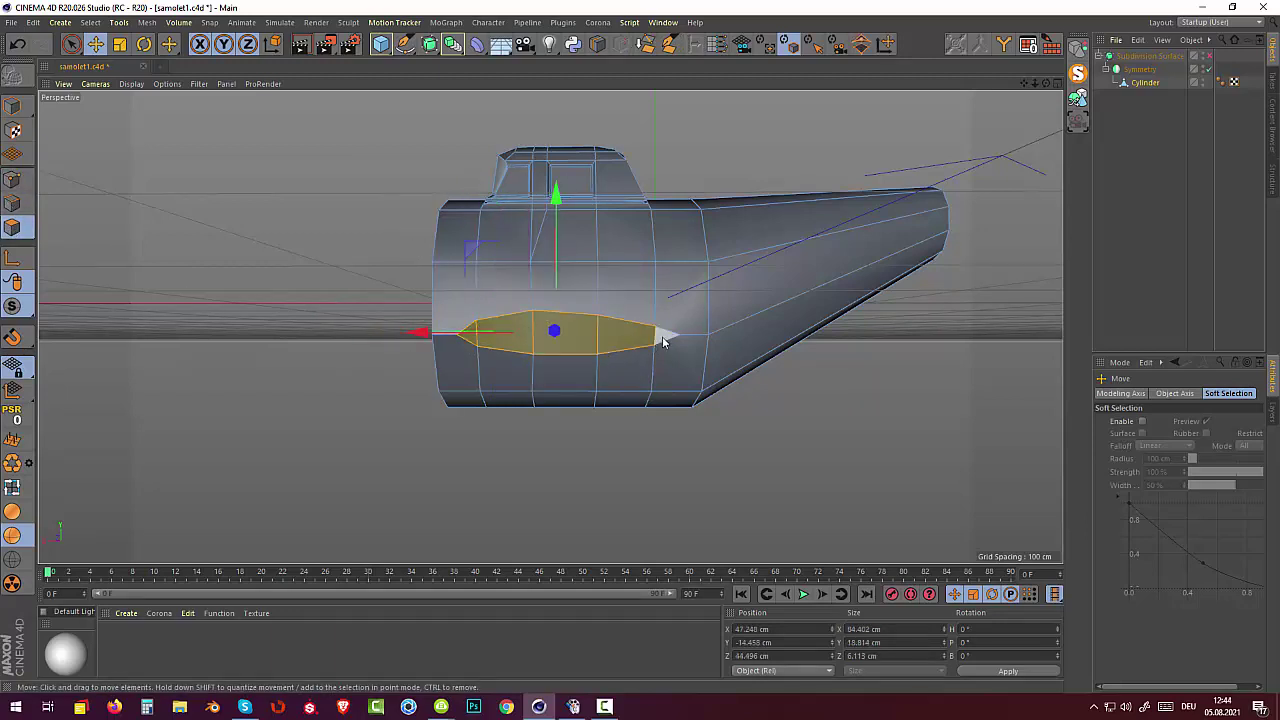
mouse_move(677, 400)
alt+mouse_down()
mouse_move(746, 456)
mouse_move(820, 484)
alt+mouse_up()
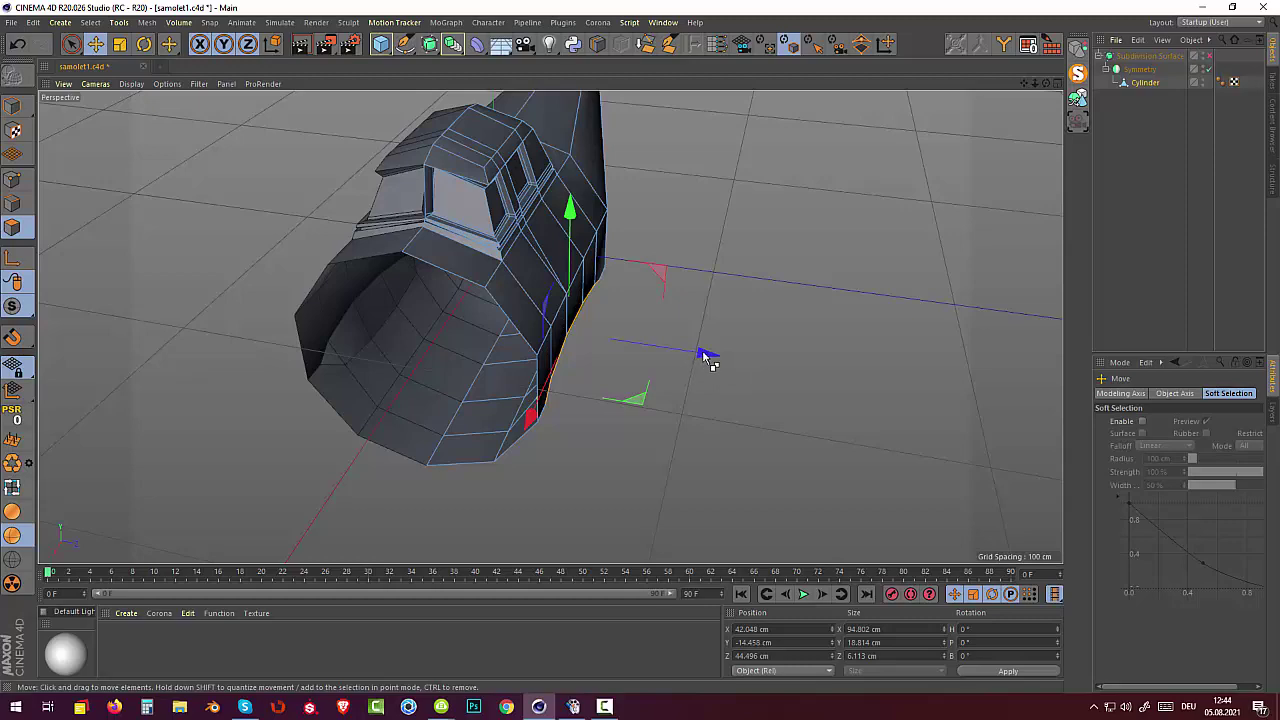
Extrude the panel about 143.8 cm into a mirrored wing and preview it smoothed.
ctrl+drag(705, 357, 1062, 414)
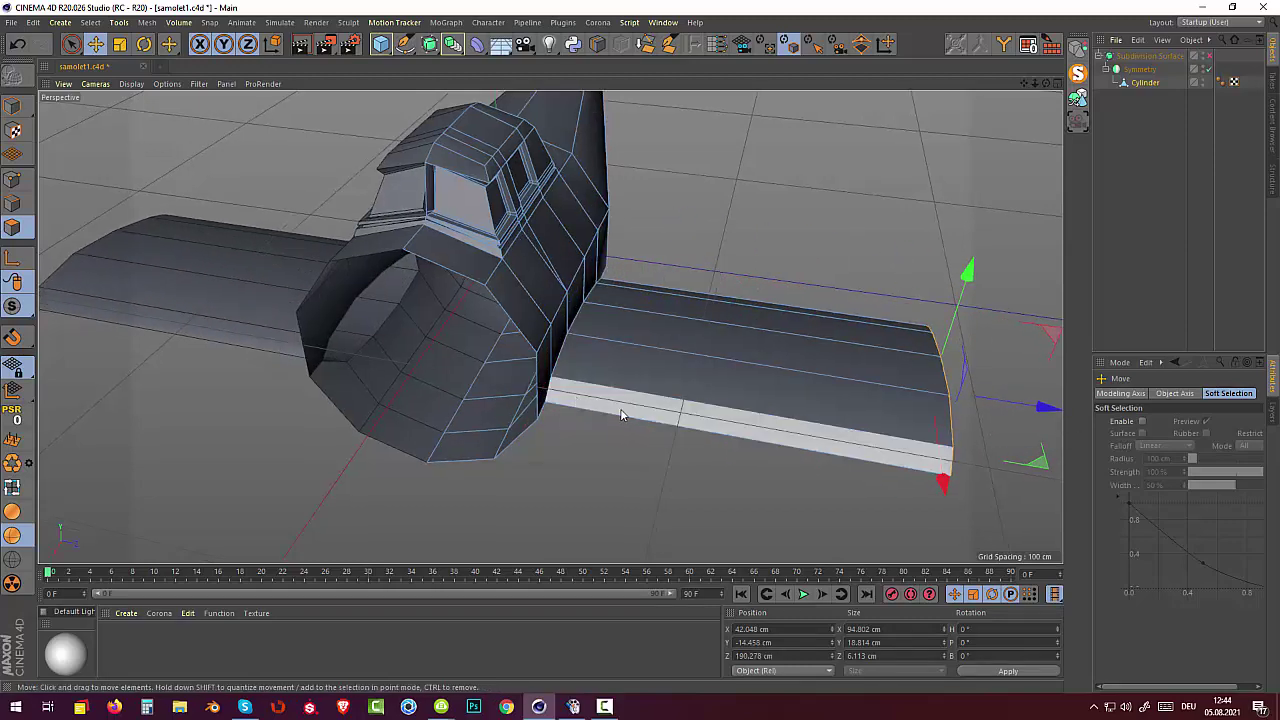
mouse_move(620, 415)
alt+mouse_down()
mouse_move(481, 362)
mouse_move(412, 424)
mouse_move(1191, 208)
alt+mouse_up()
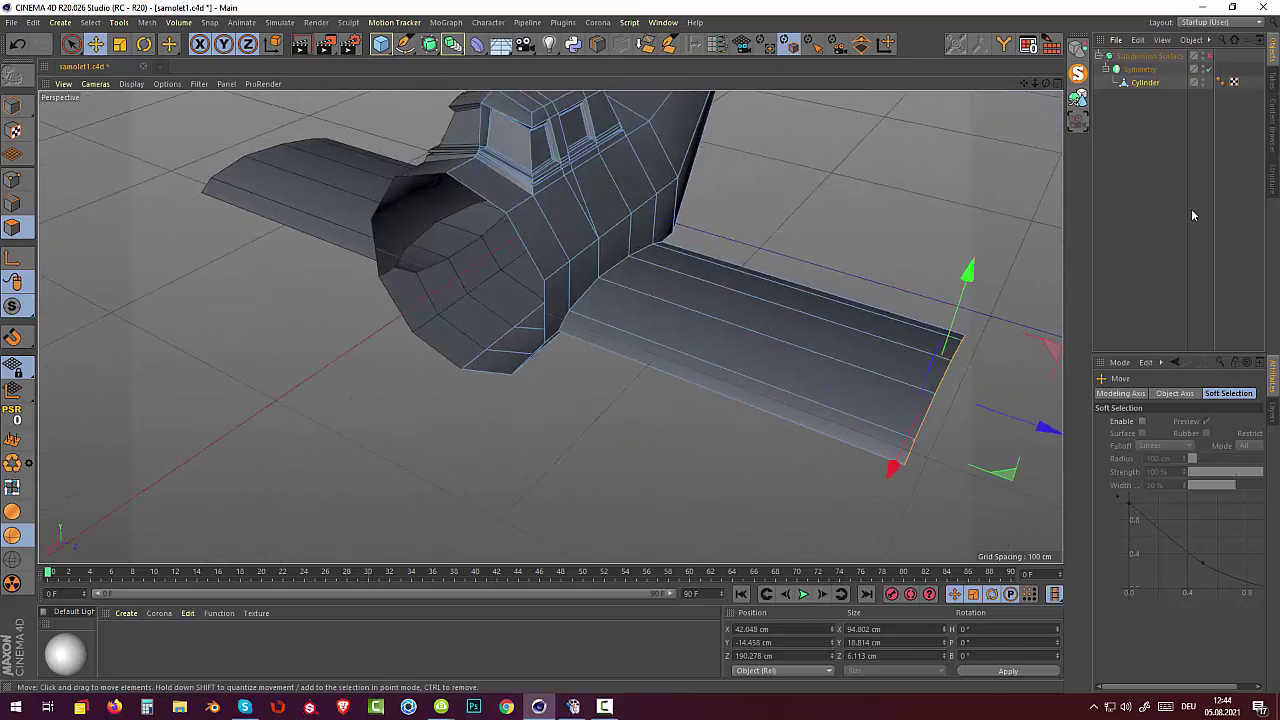
click(1209, 57)
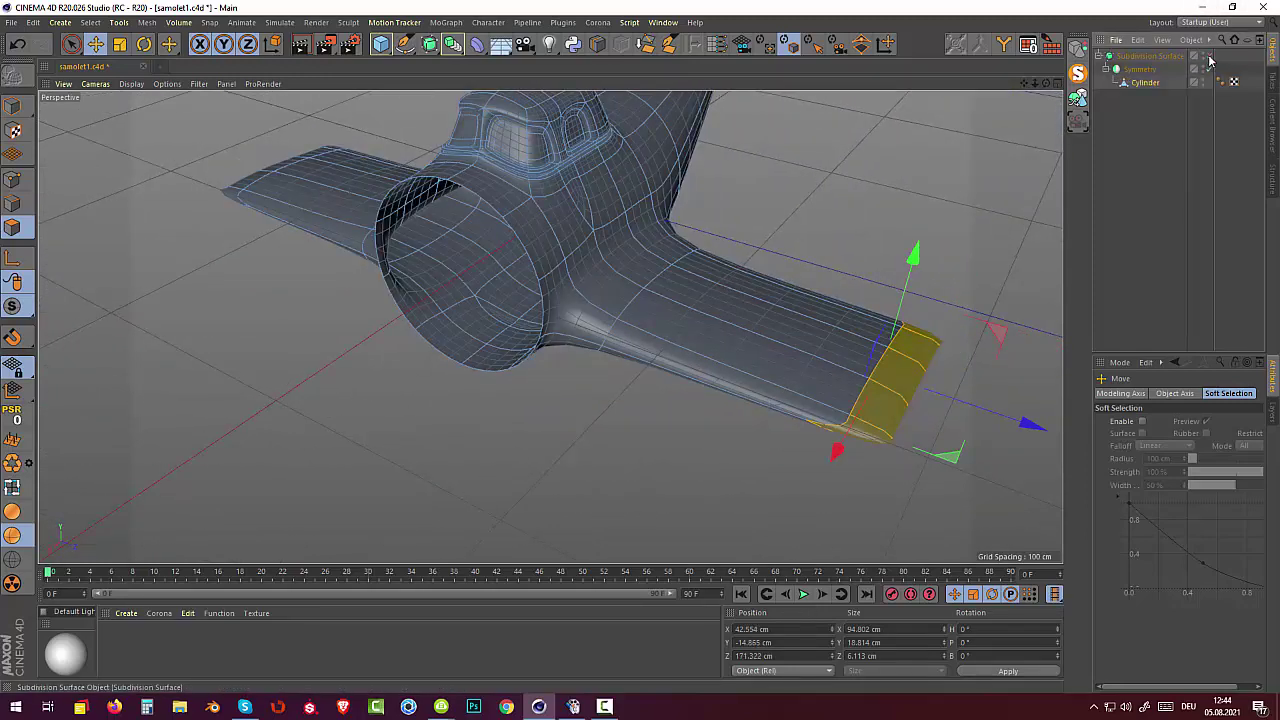
With smoothing off, lengthen the wing and scale its tip to about half size.
click(1209, 57)
mouse_move(1040, 190)
alt+mouse_down()
mouse_move(1002, 213)
mouse_move(918, 154)
mouse_move(894, 245)
mouse_move(980, 280)
mouse_move(1000, 271)
mouse_move(986, 266)
alt+mouse_up()
mouse_move(1003, 186)
alt+mouse_down()
mouse_move(874, 278)
mouse_move(826, 222)
alt+mouse_up()
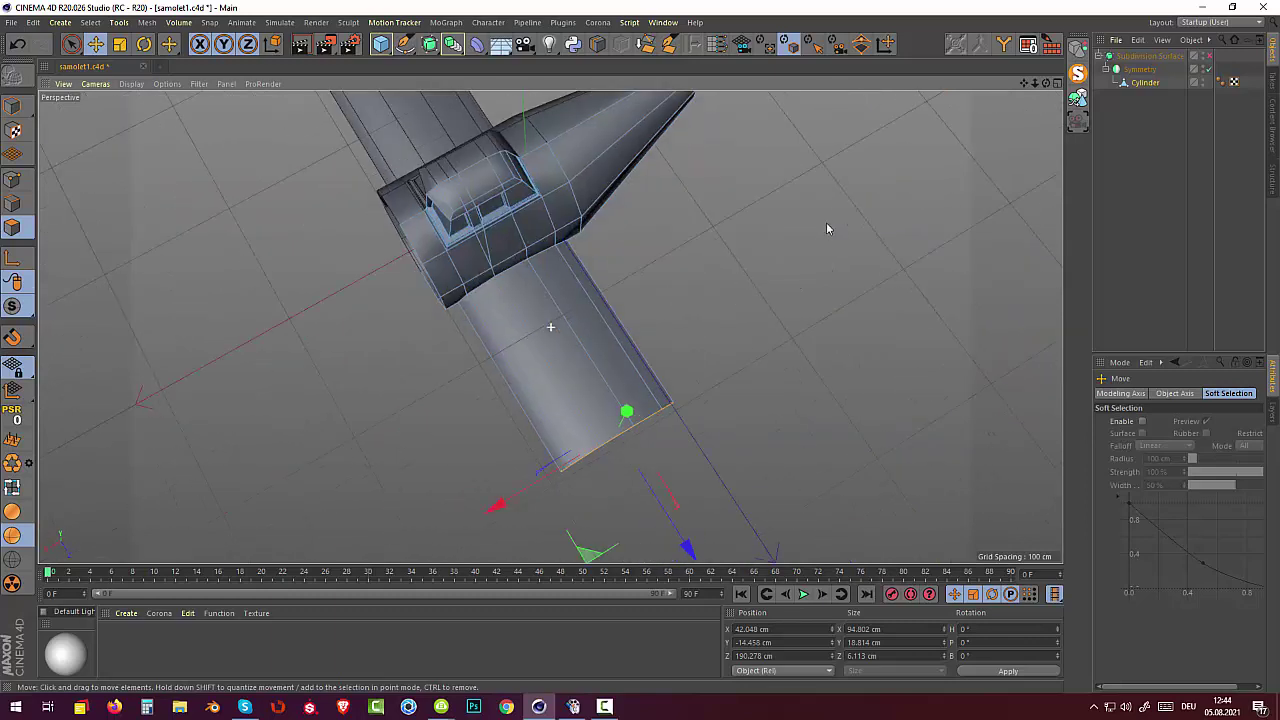
drag(688, 545, 721, 566)
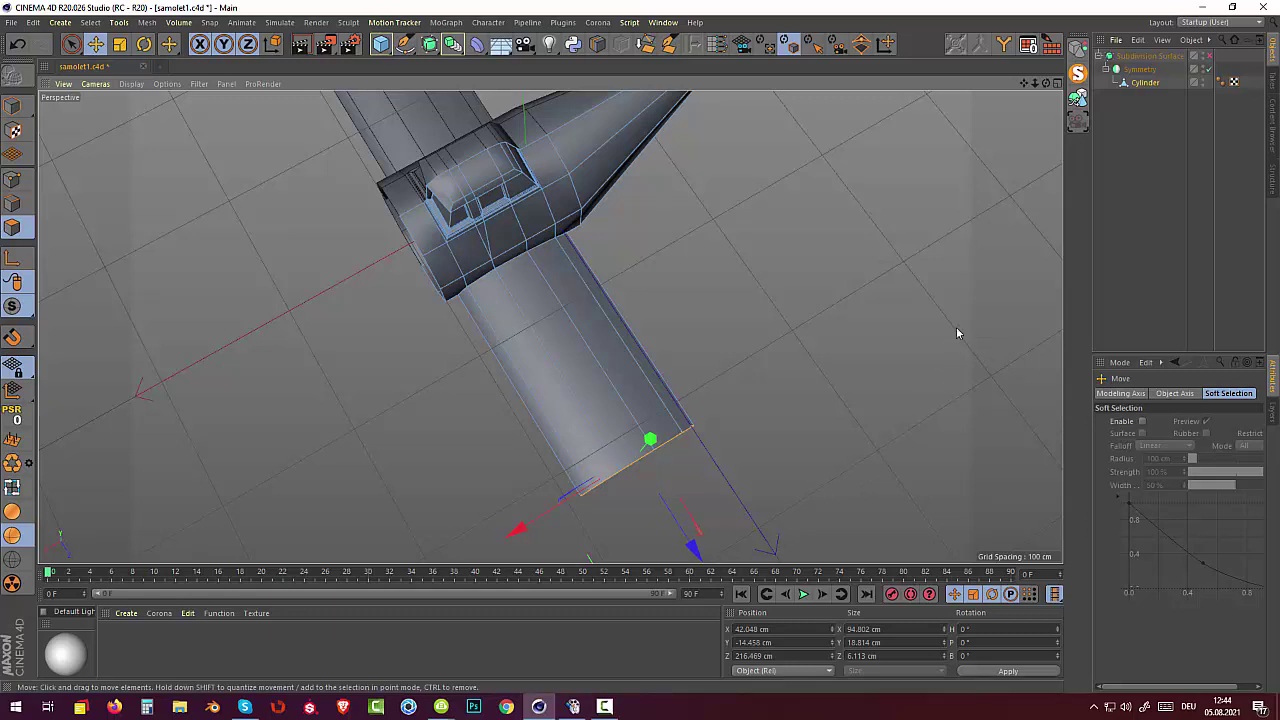
key(t)
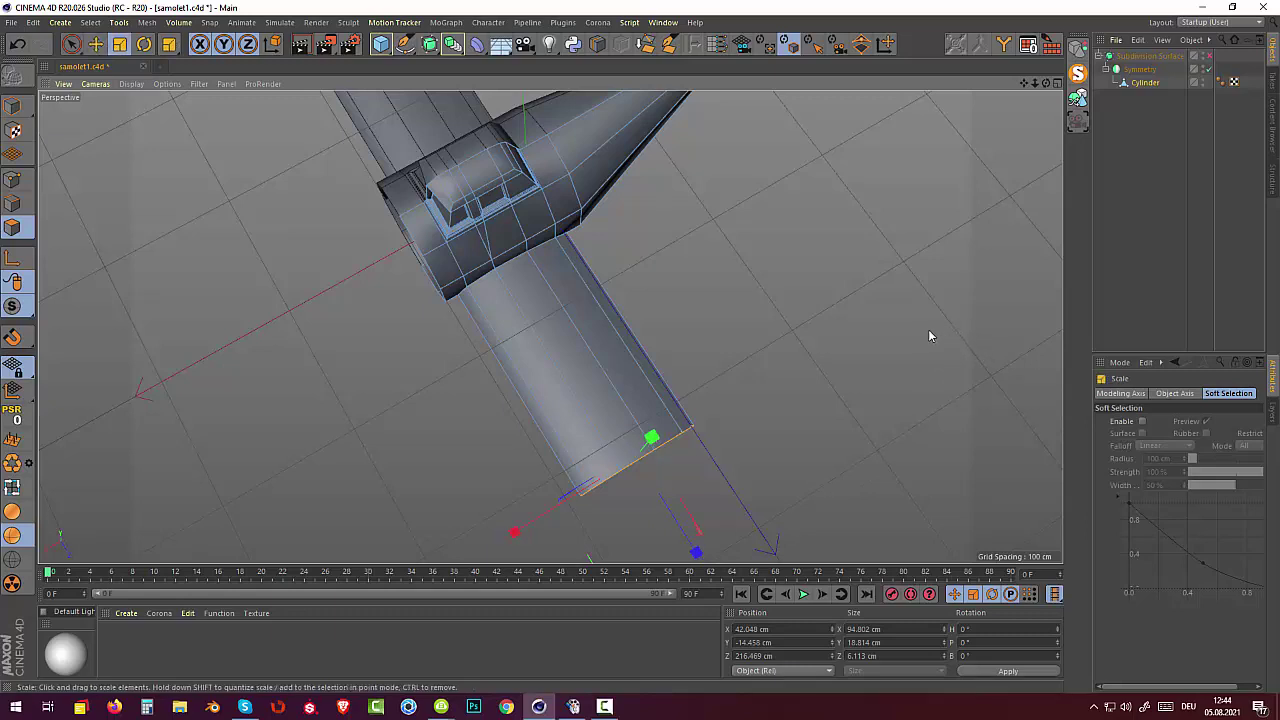
drag(808, 400, 574, 490)
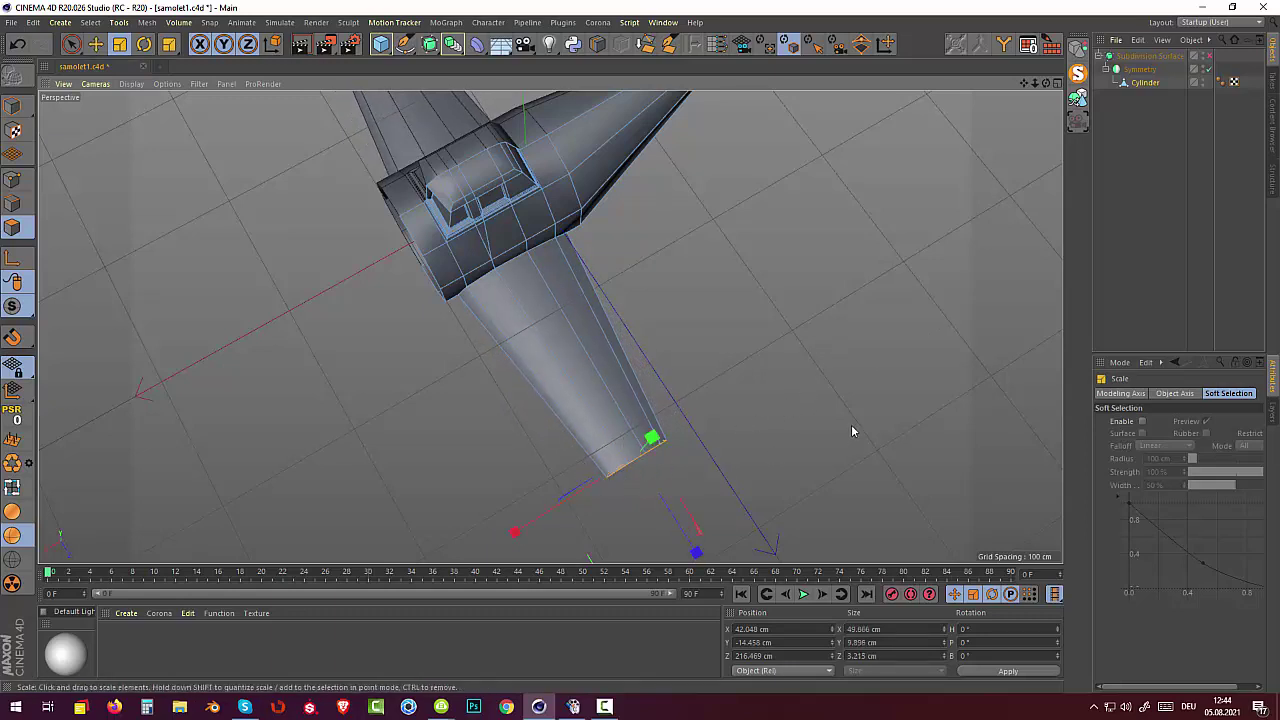
Push the tip edge loop about 9.6 cm outward and shift it along Z to 226.075 cm.
key(e)
mouse_move(515, 530)
mouse_down()
mouse_move(495, 545)
mouse_move(500, 535)
mouse_up()
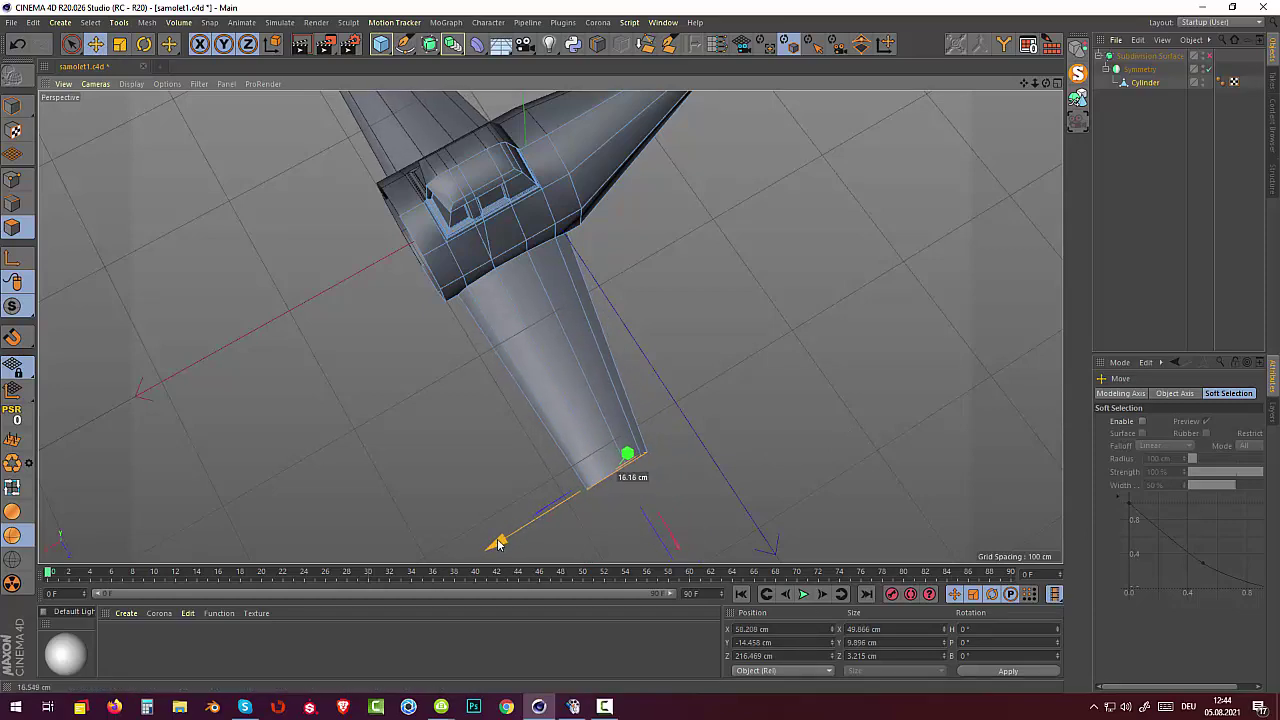
mouse_move(734, 502)
alt+mouse_down()
mouse_move(710, 369)
mouse_move(699, 456)
alt+mouse_up()
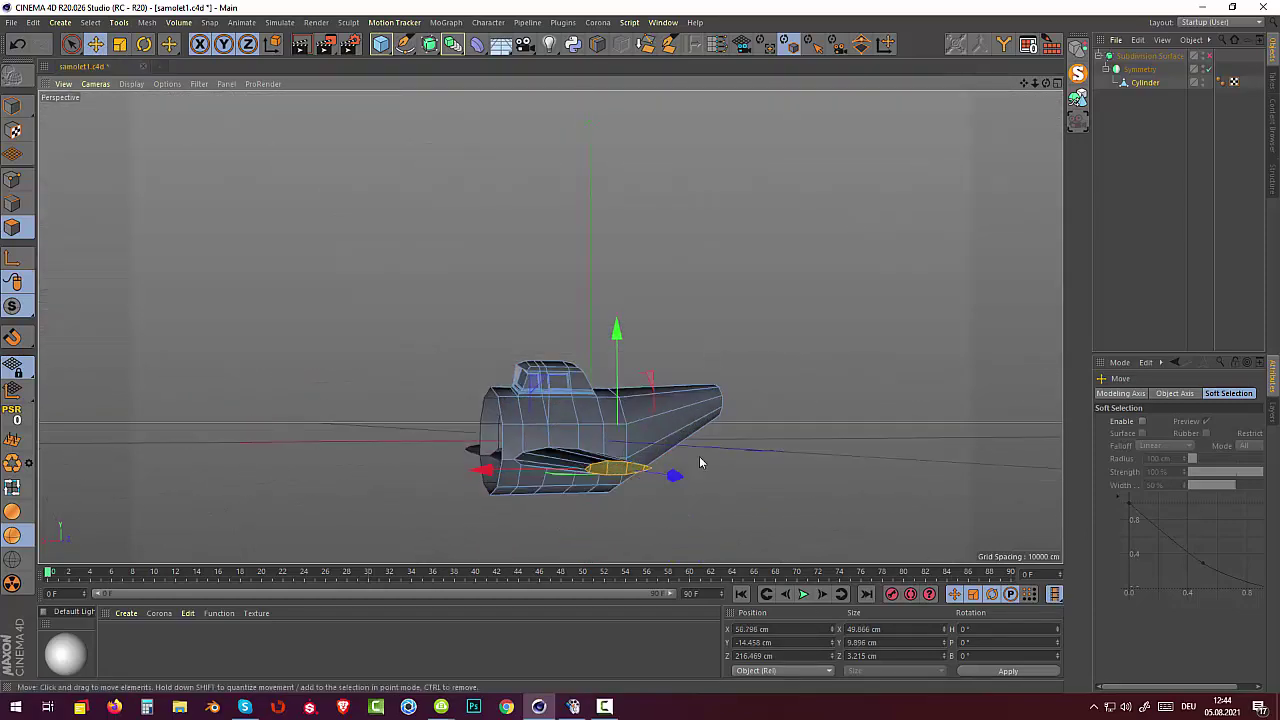
scroll(630, 522, up, 3)
scroll(630, 522, up, 3)
mouse_move(630, 522)
alt+mouse_down()
mouse_move(698, 456)
mouse_move(750, 527)
mouse_move(706, 468)
mouse_move(767, 500)
mouse_move(764, 490)
alt+mouse_up()
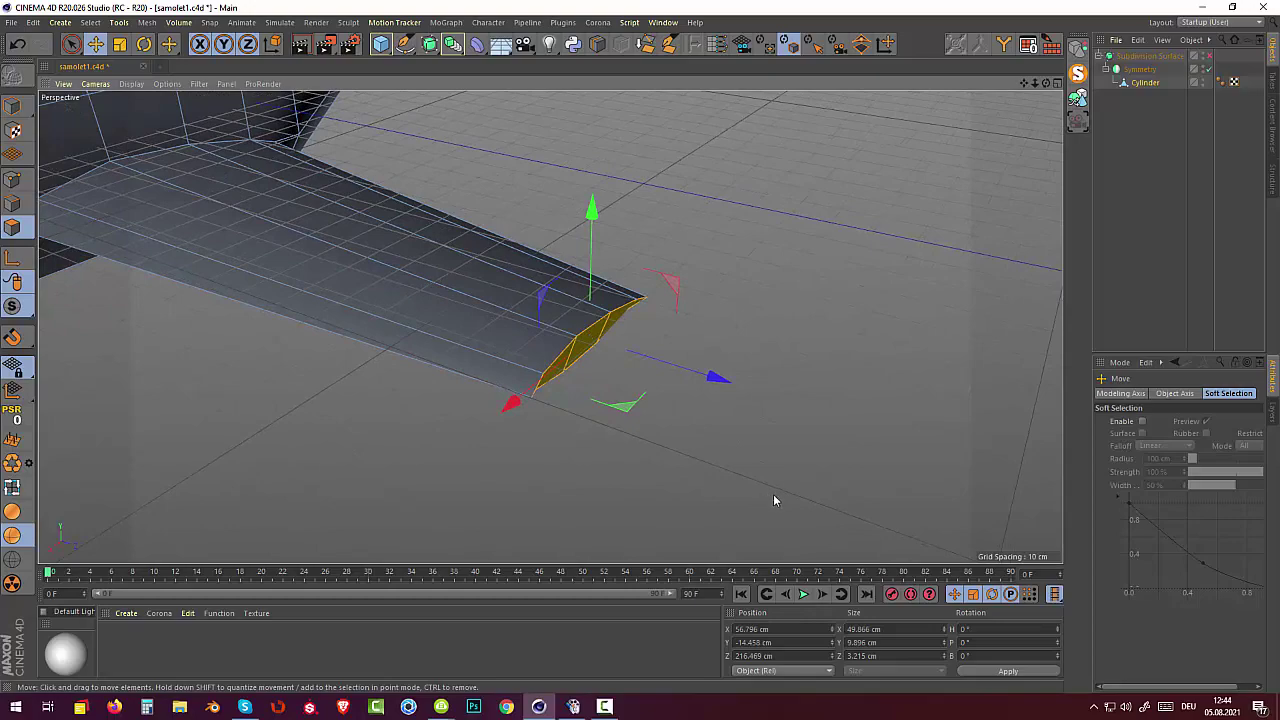
mouse_move(771, 500)
alt+mouse_down()
mouse_move(729, 497)
mouse_move(671, 520)
mouse_move(718, 537)
mouse_move(718, 458)
mouse_move(755, 523)
alt+mouse_up()
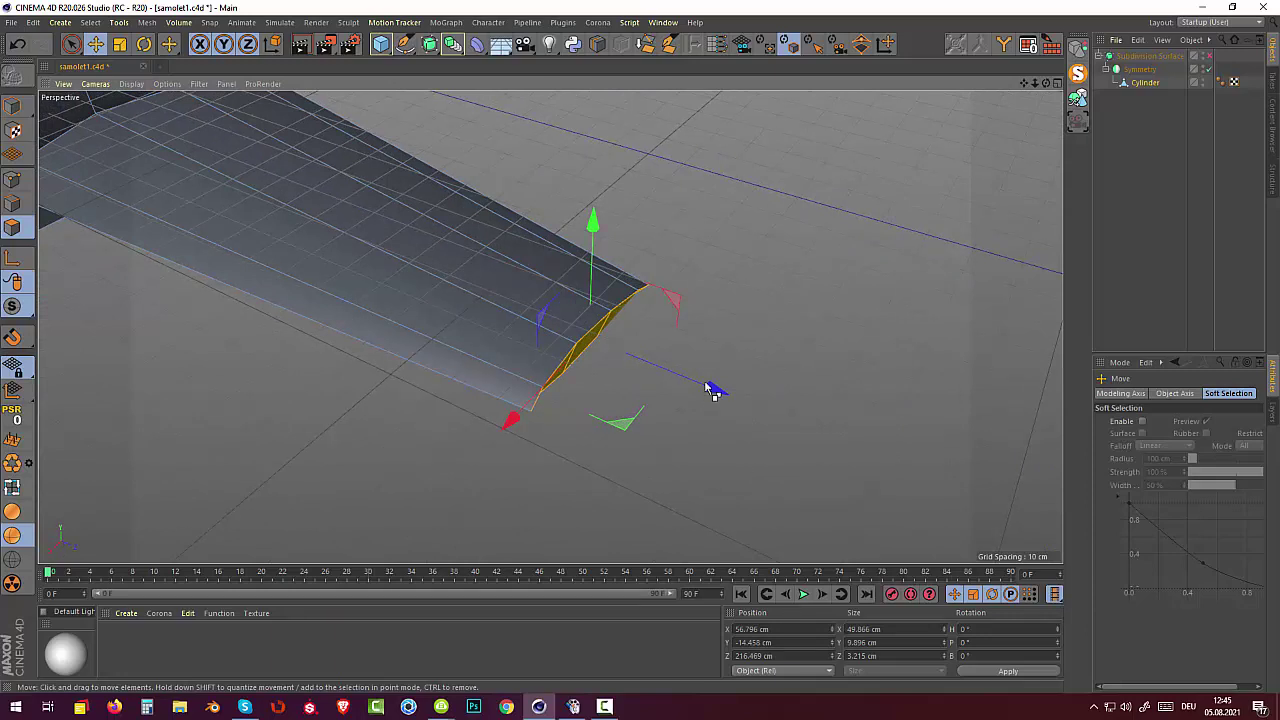
drag(717, 393, 757, 420)
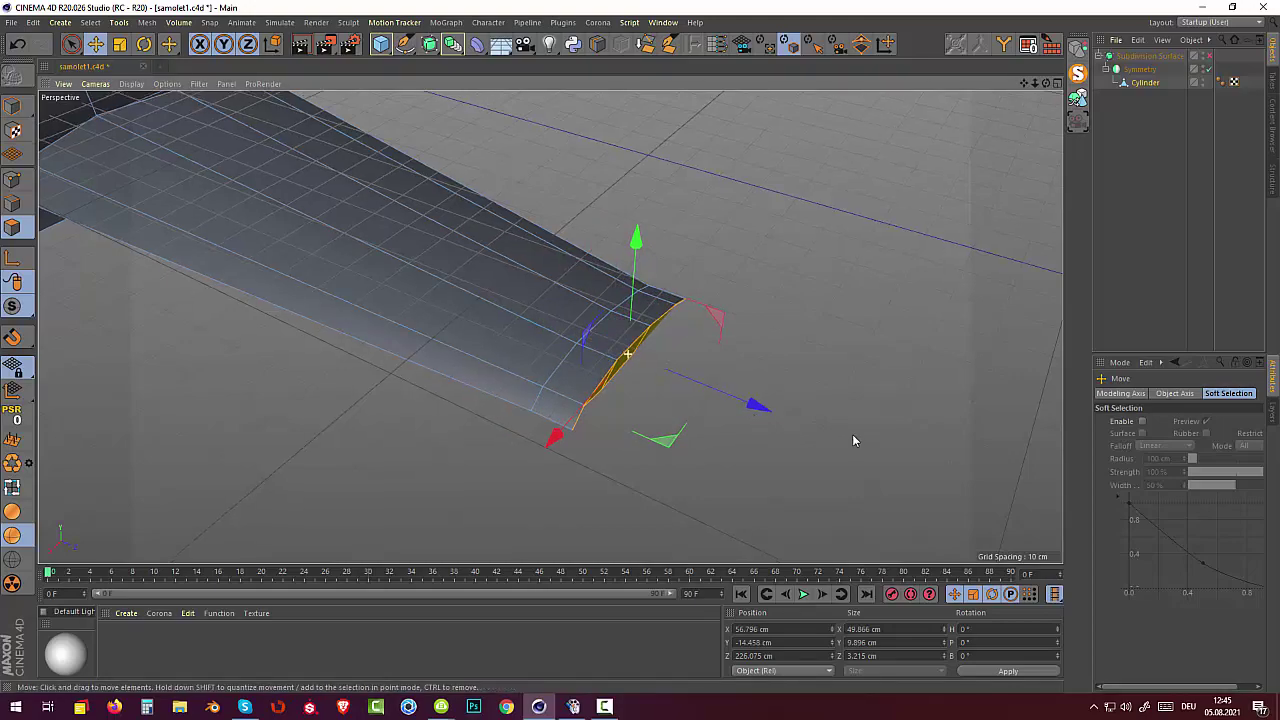
mouse_move(852, 434)
alt+mouse_down()
mouse_move(719, 397)
mouse_move(689, 406)
mouse_move(731, 393)
alt+mouse_up()
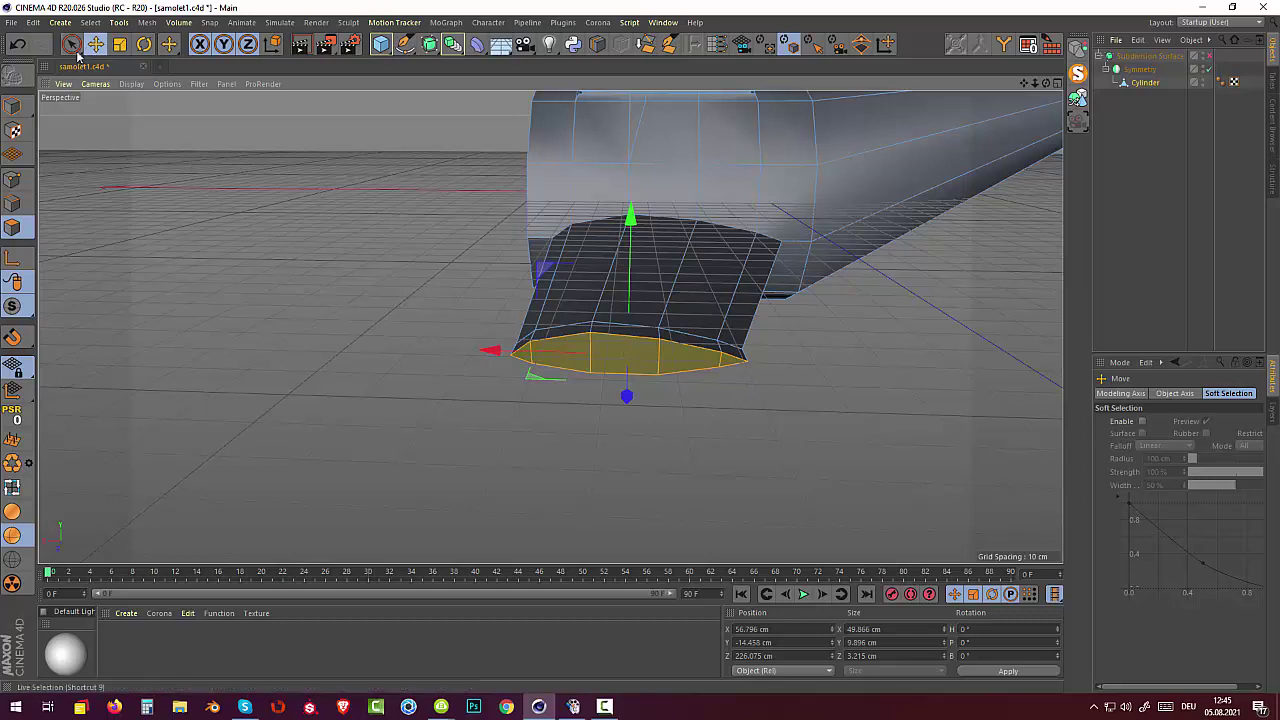
Select the five wing-tip vertices and scale them on Y to about 53% height.
click(12, 181)
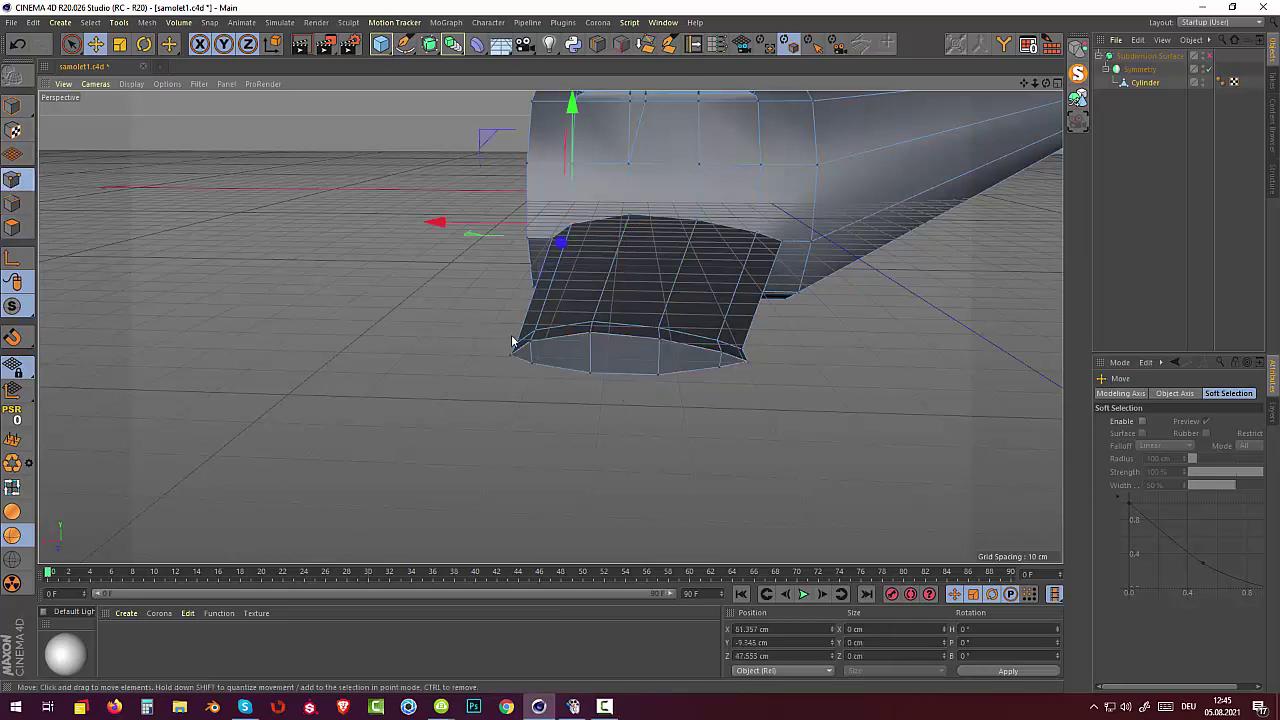
click(590, 334)
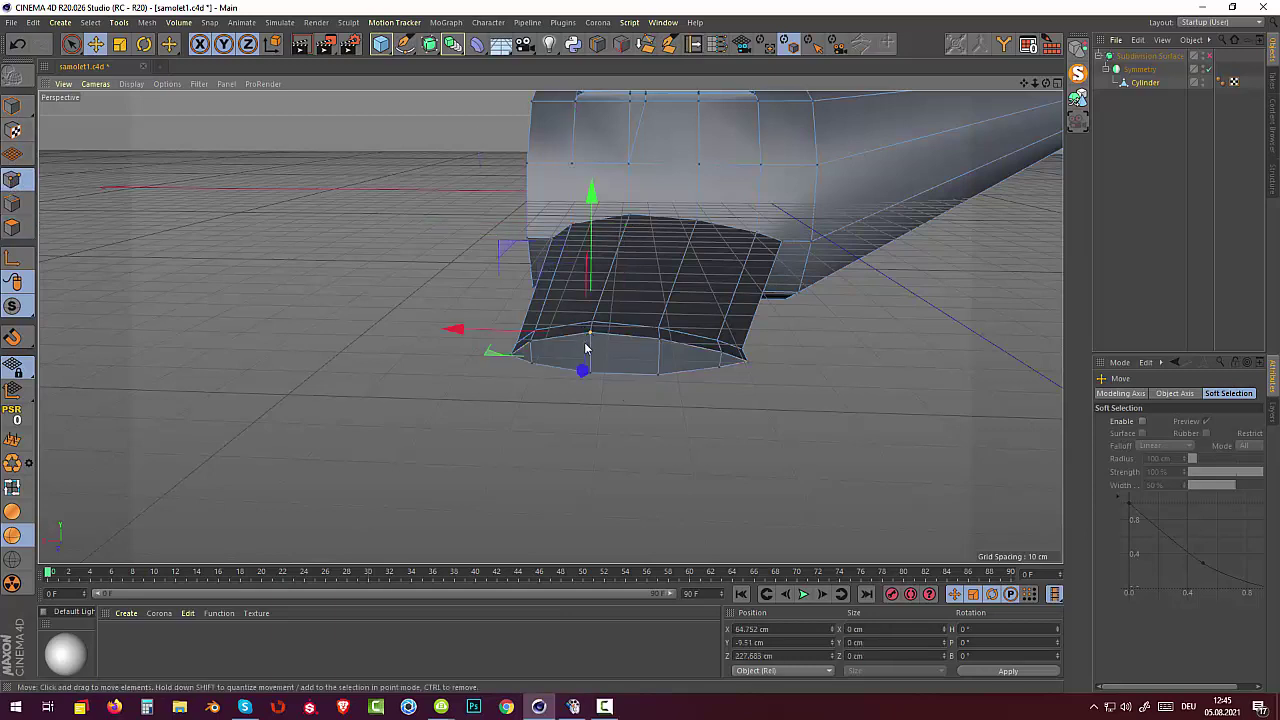
shift+click(530, 345)
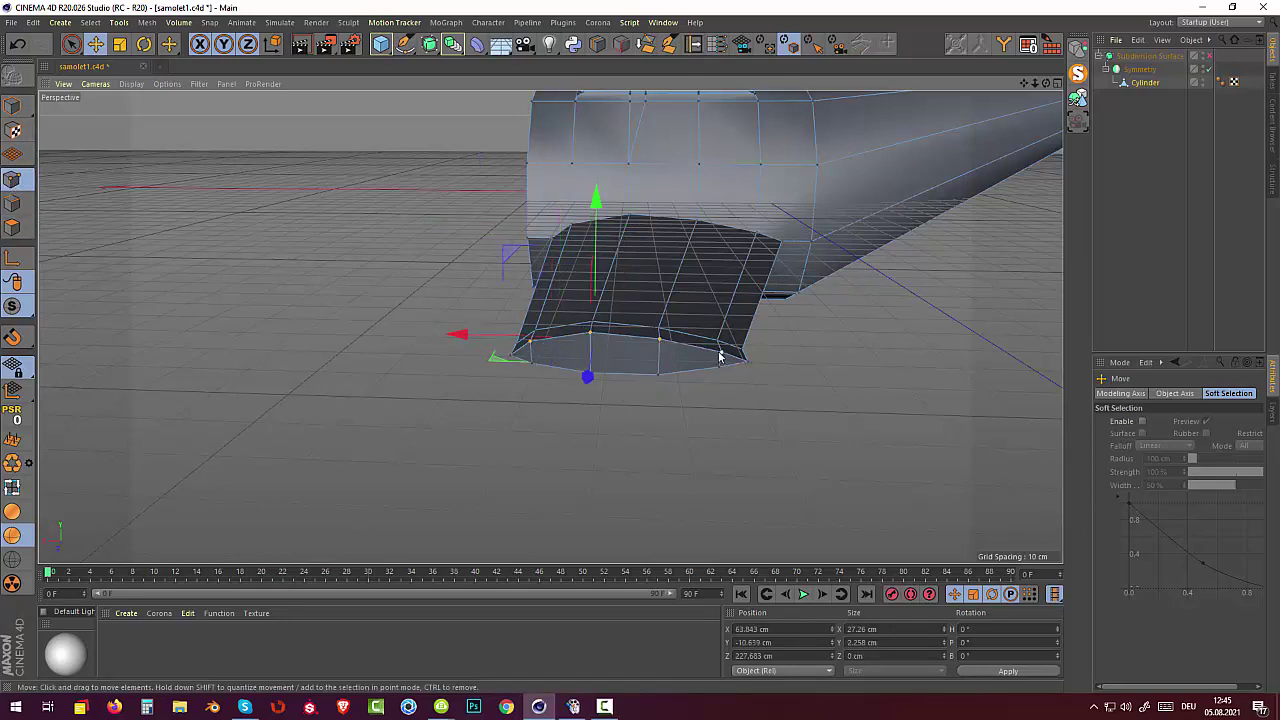
shift+click(720, 353)
shift+click(720, 368)
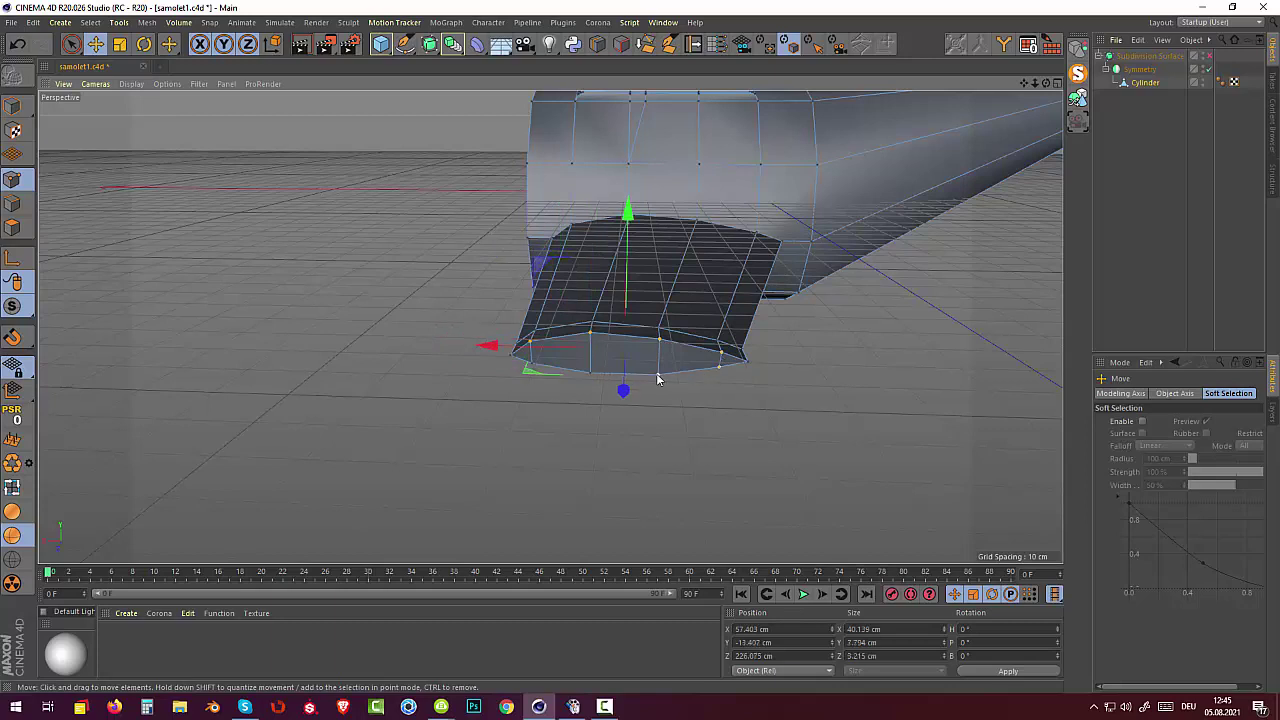
shift+click(658, 375)
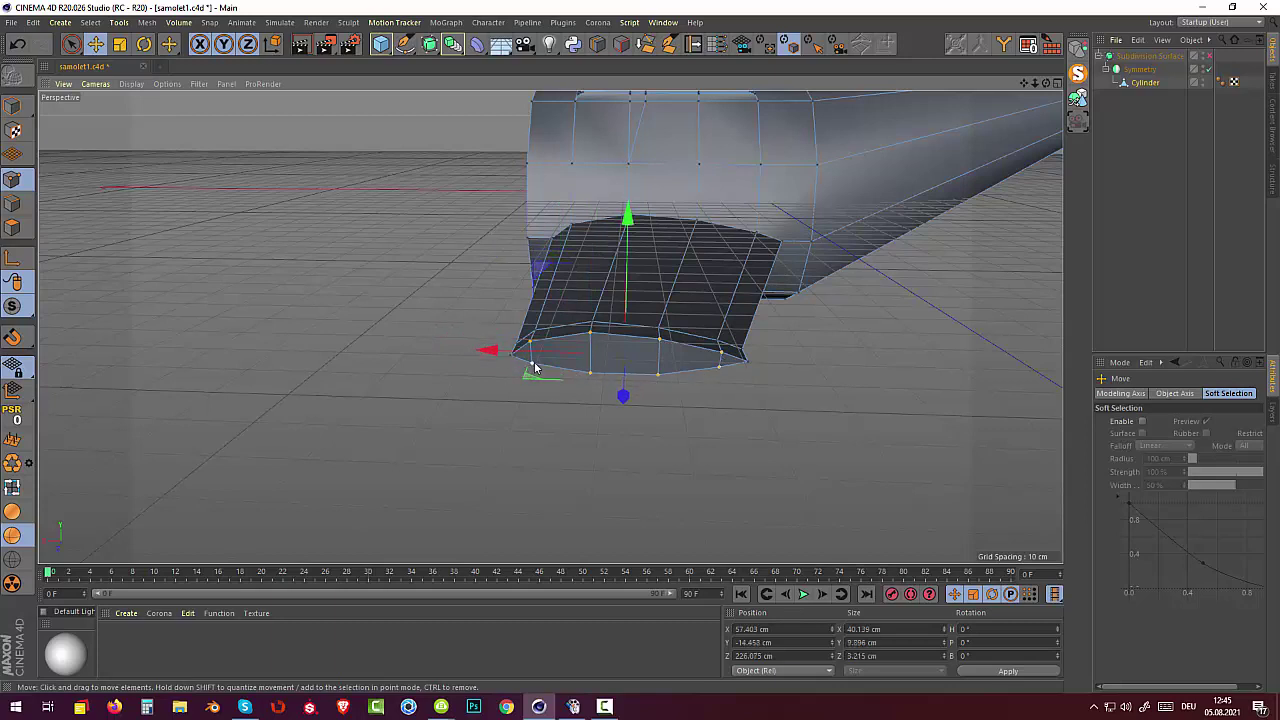
click(119, 44)
mouse_move(630, 215)
mouse_down()
mouse_move(618, 312)
mouse_move(617, 286)
mouse_up()
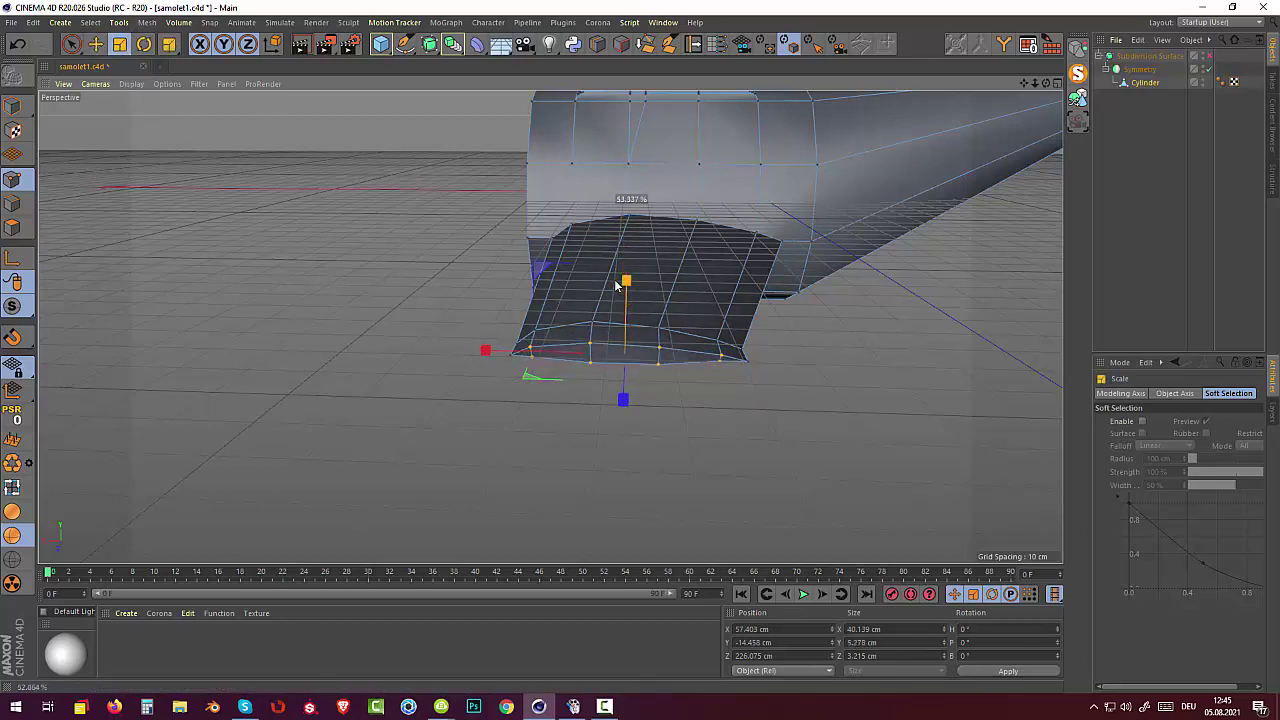
alt+drag(761, 374, 772, 459)
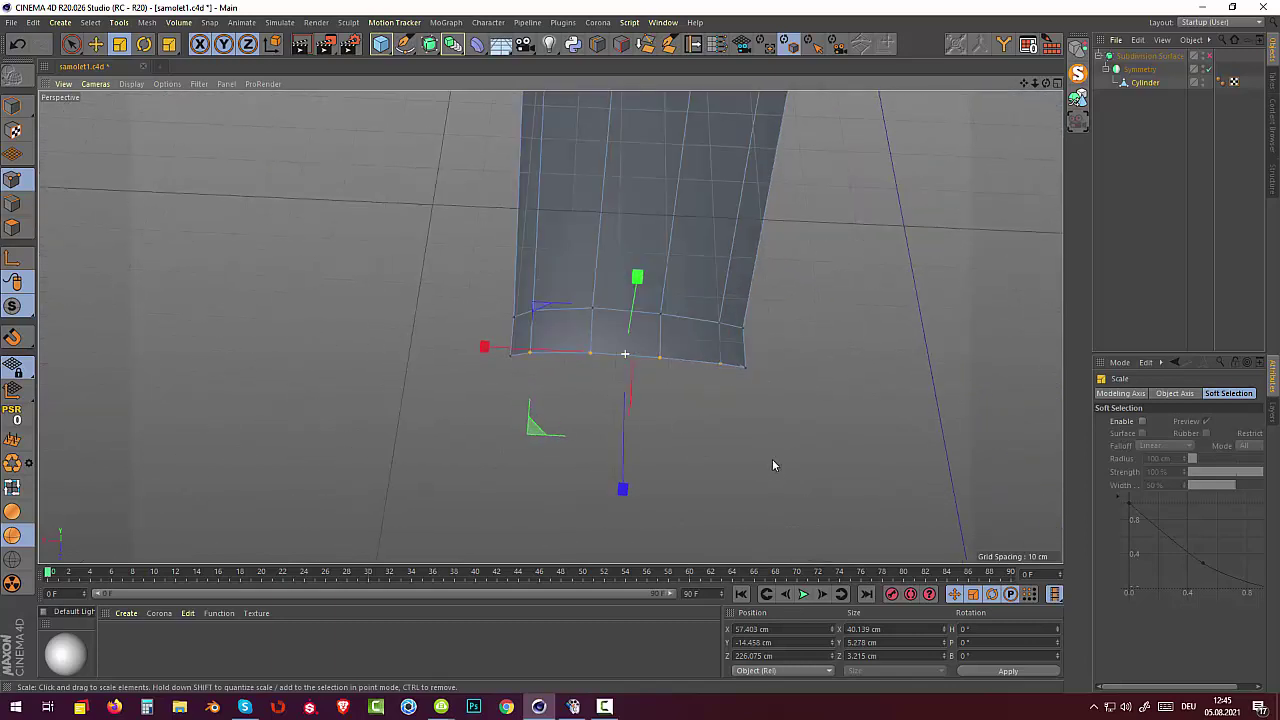
Move both tip corner points inward along X to about X 50.2 cm.
click(746, 367)
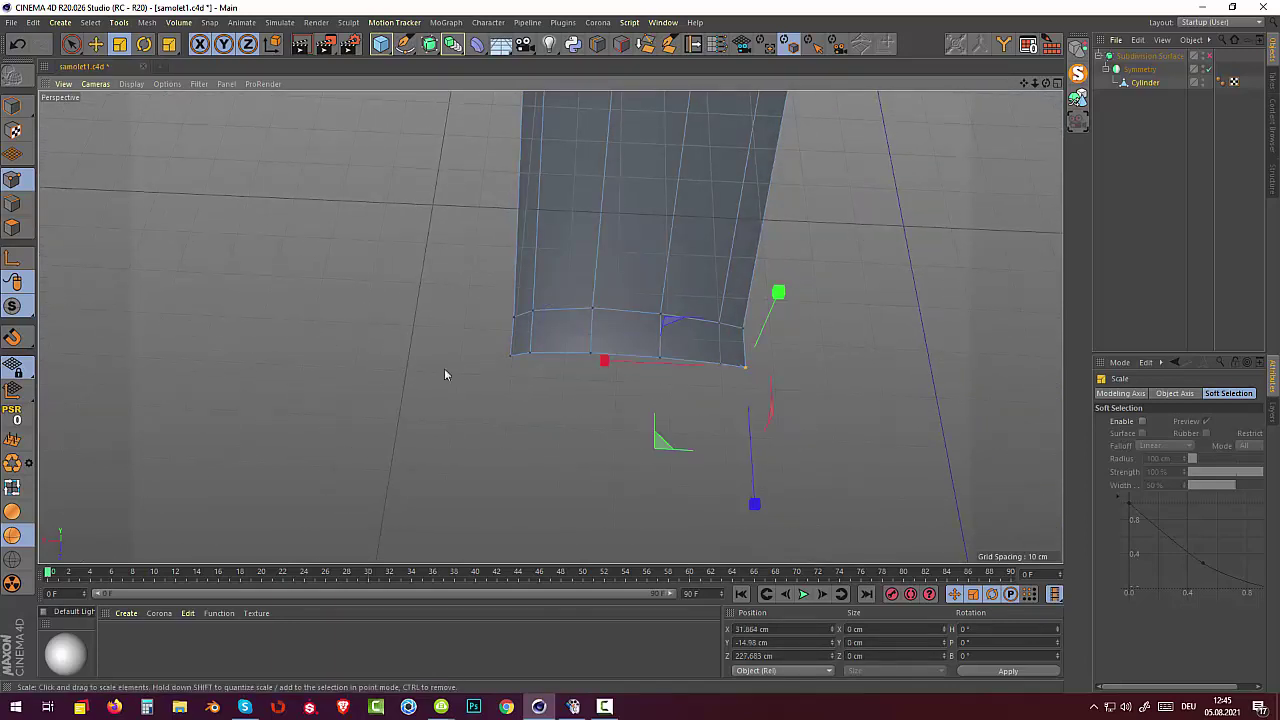
key(e)
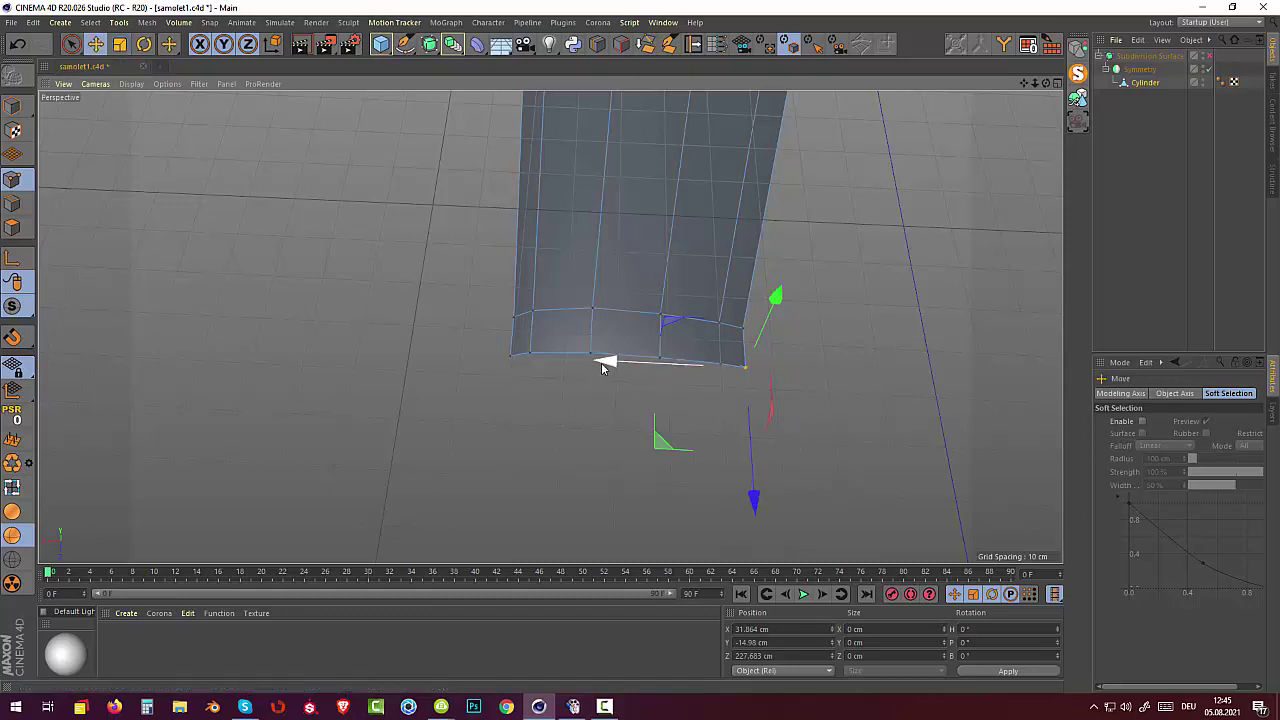
mouse_move(606, 362)
mouse_down()
mouse_move(593, 364)
mouse_move(617, 366)
mouse_up()
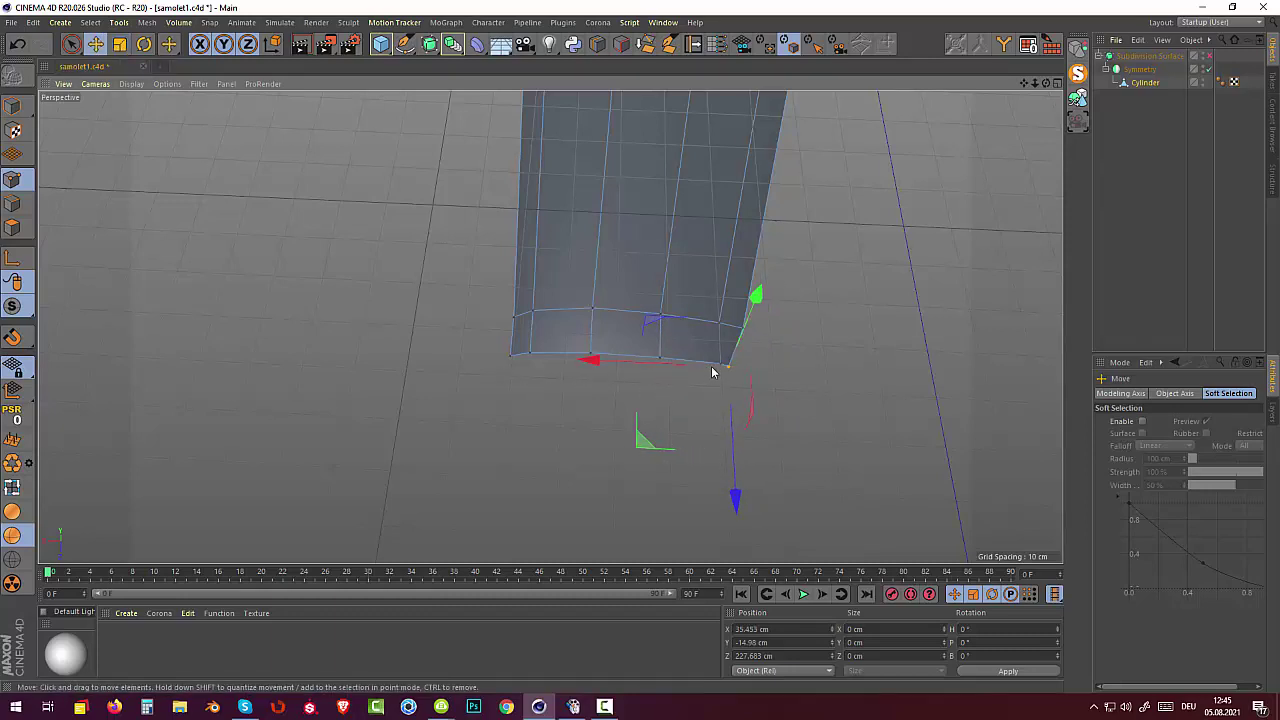
click(511, 358)
drag(369, 353, 386, 350)
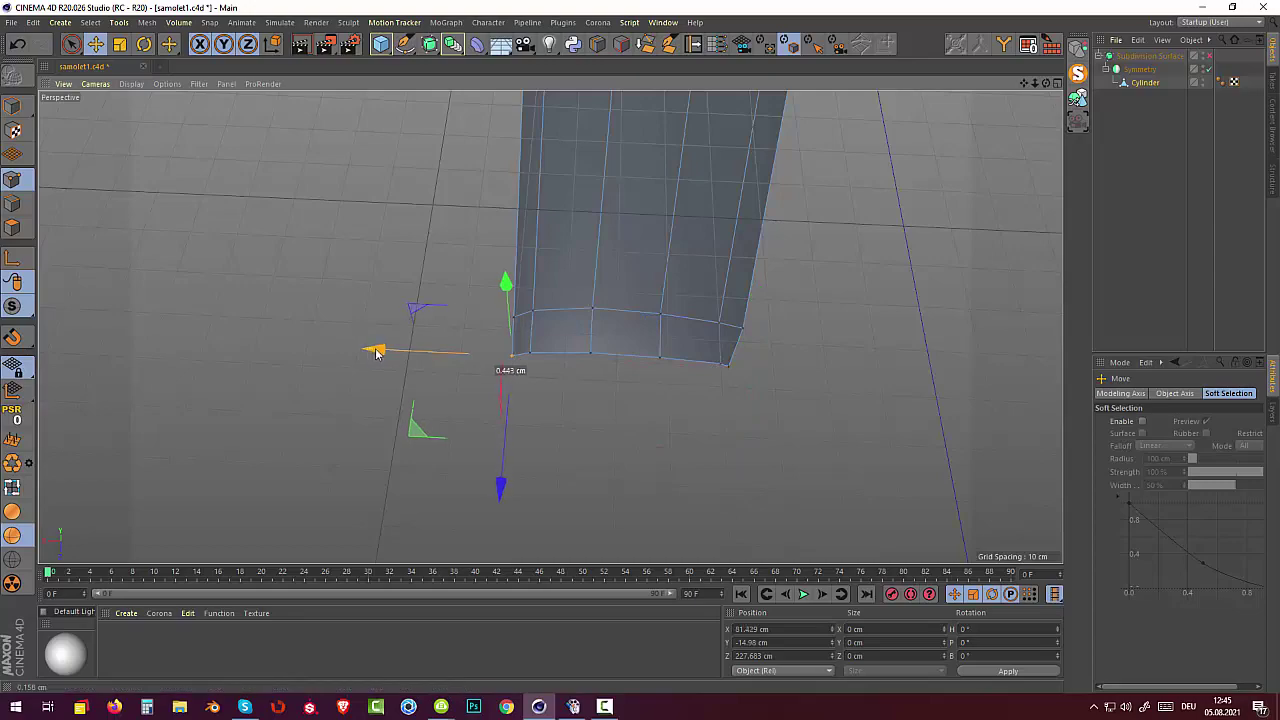
mouse_move(626, 397)
alt+mouse_down()
mouse_move(620, 277)
mouse_move(600, 211)
mouse_move(514, 263)
mouse_move(466, 263)
mouse_move(438, 215)
mouse_move(478, 229)
mouse_move(518, 285)
alt+mouse_up()
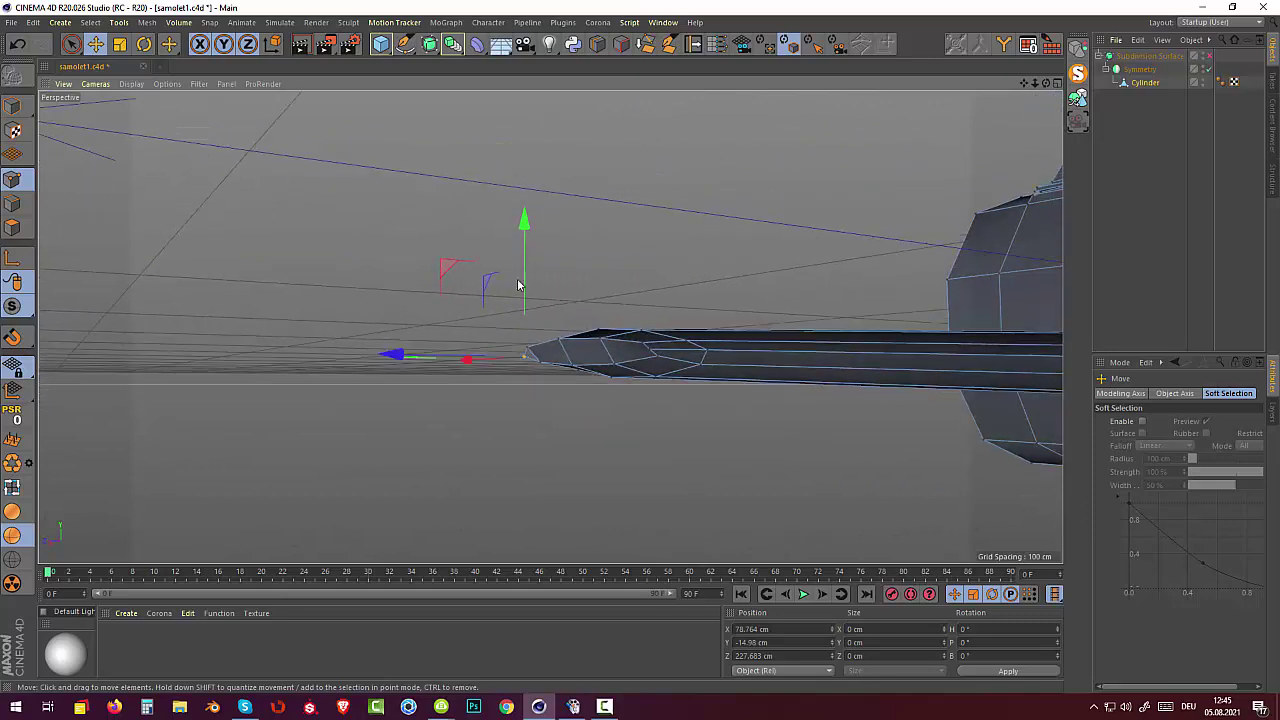
click(612, 366)
mouse_move(569, 371)
alt+mouse_down()
mouse_move(584, 412)
mouse_move(573, 426)
alt+mouse_up()
mouse_move(580, 356)
alt+mouse_down()
mouse_move(606, 403)
mouse_move(740, 414)
mouse_move(780, 251)
alt+mouse_up()
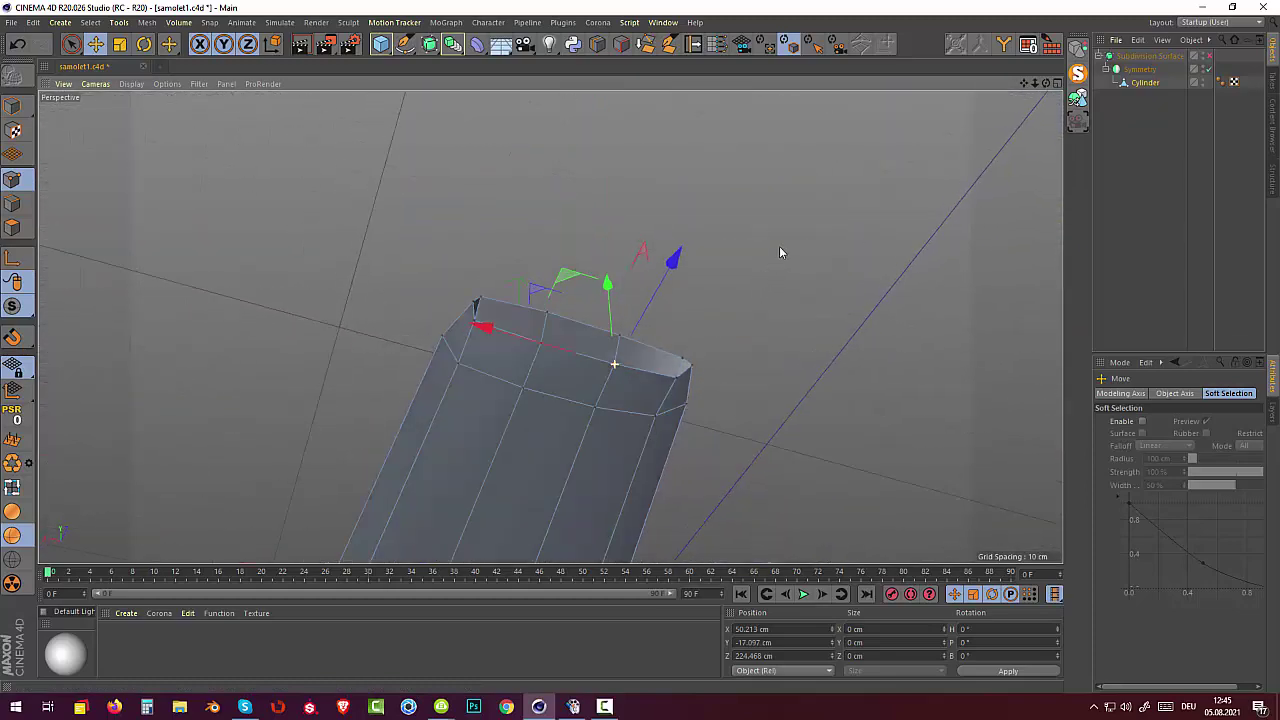
click(757, 316)
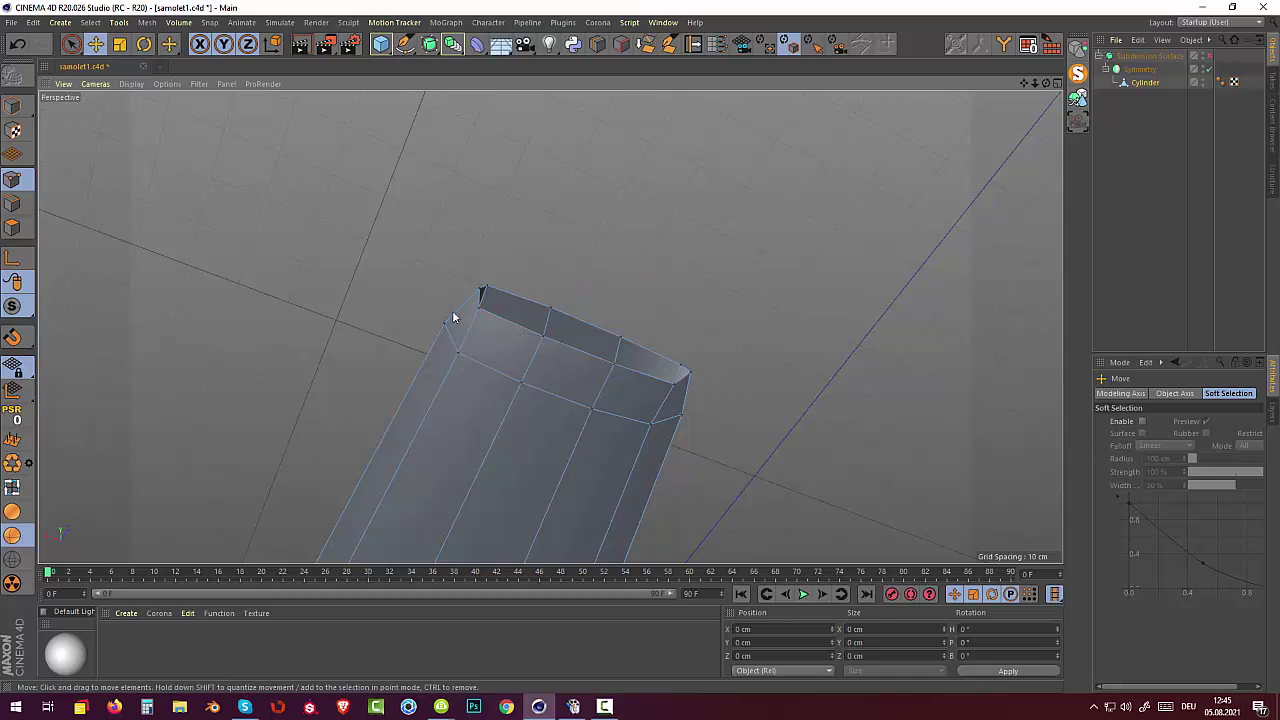
Using Live Selection, select the tip's top rim edge and nudge it along X.
click(71, 43)
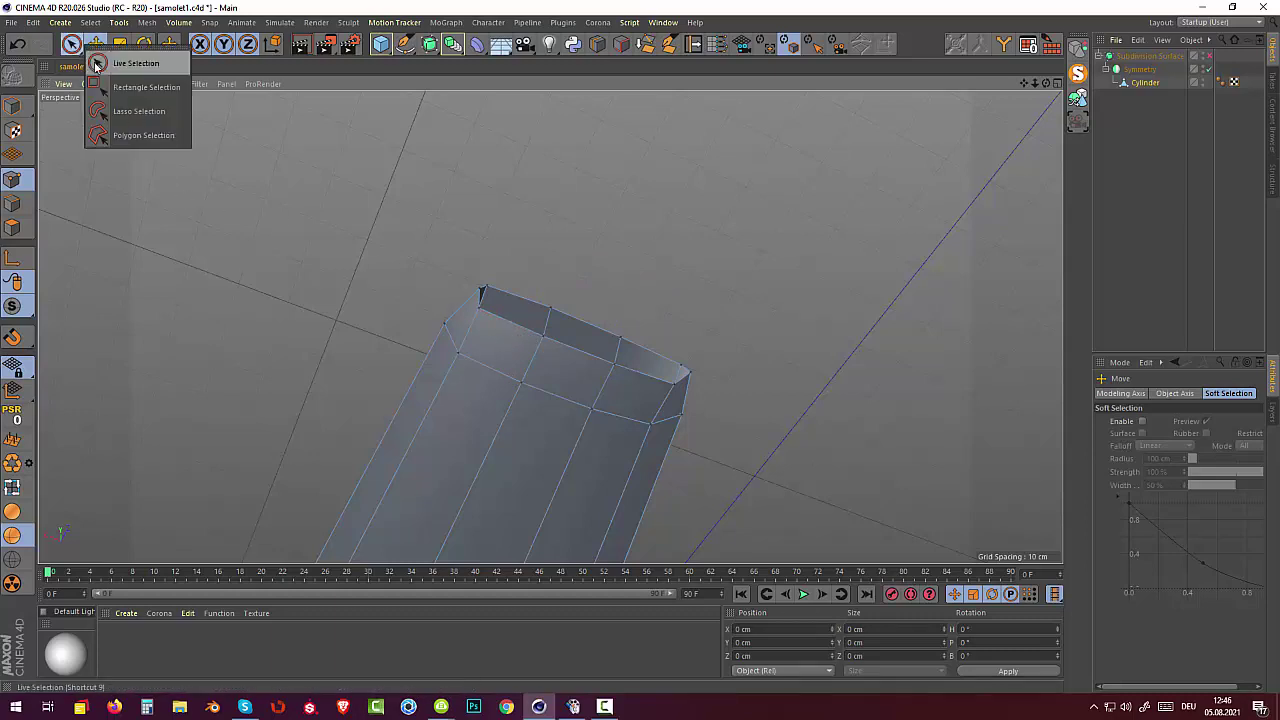
click(125, 60)
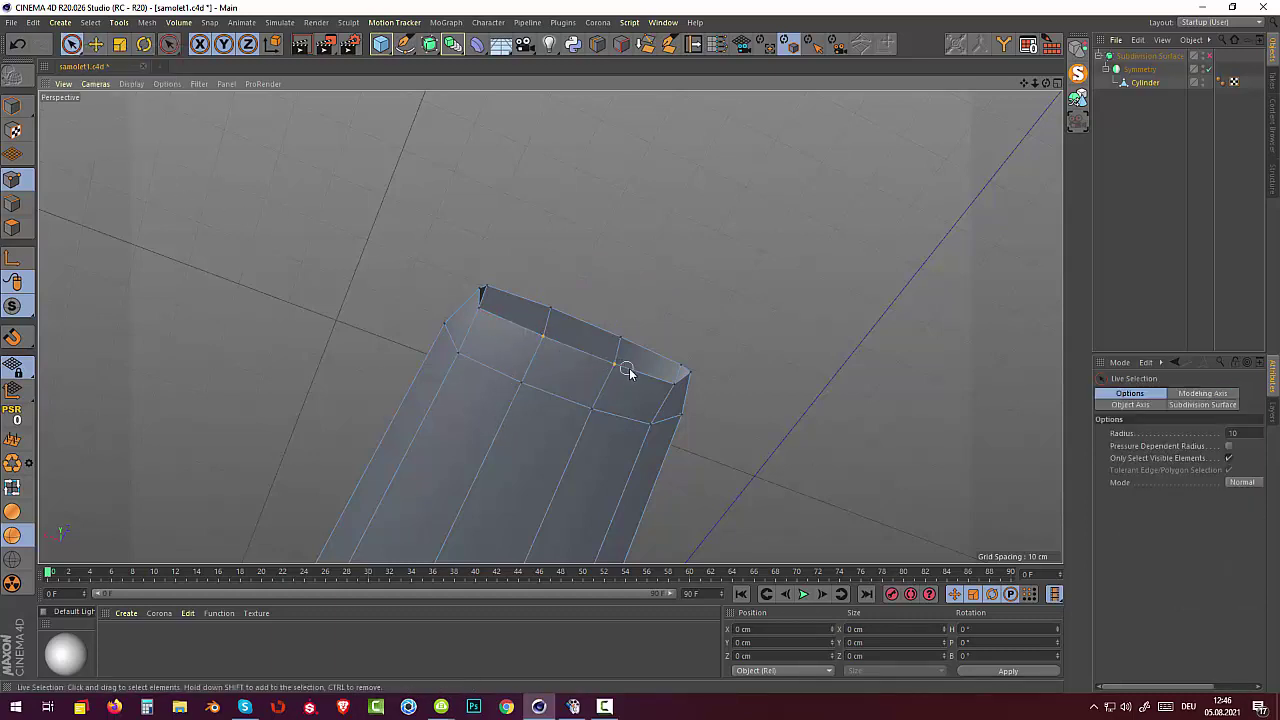
click(547, 359)
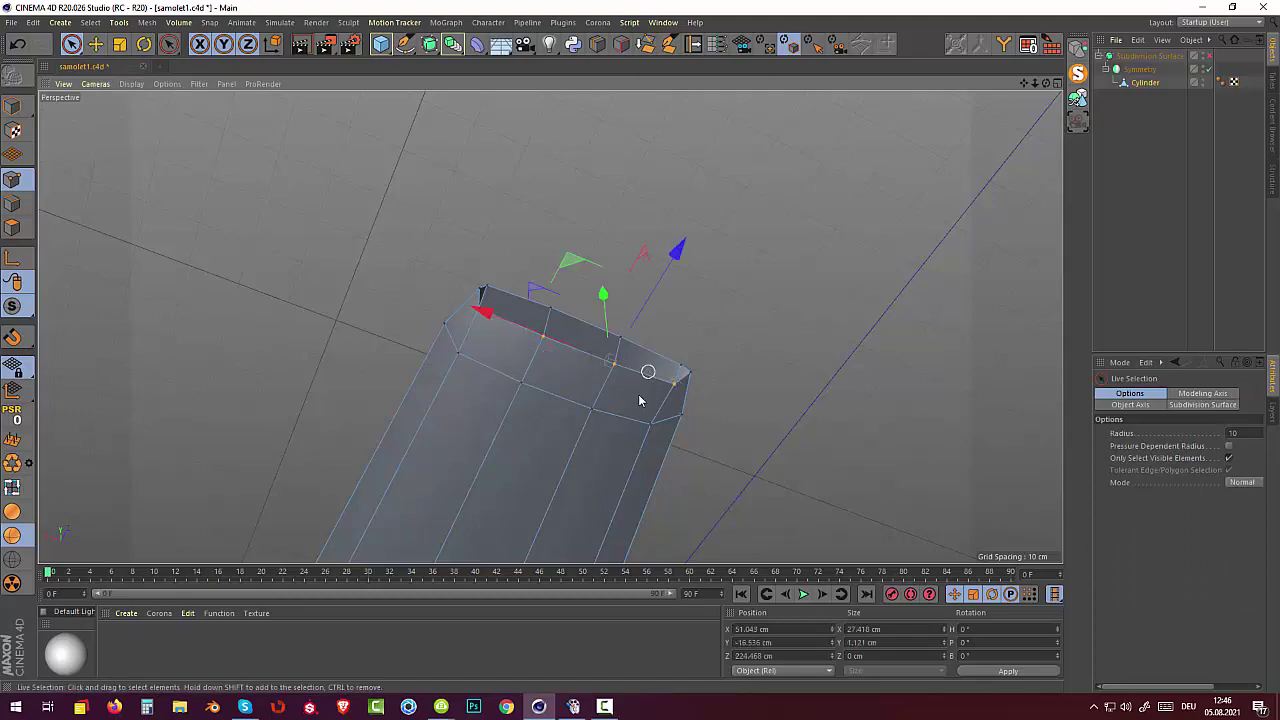
mouse_move(643, 400)
alt+mouse_down()
mouse_move(698, 504)
mouse_move(713, 466)
mouse_move(631, 467)
alt+mouse_up()
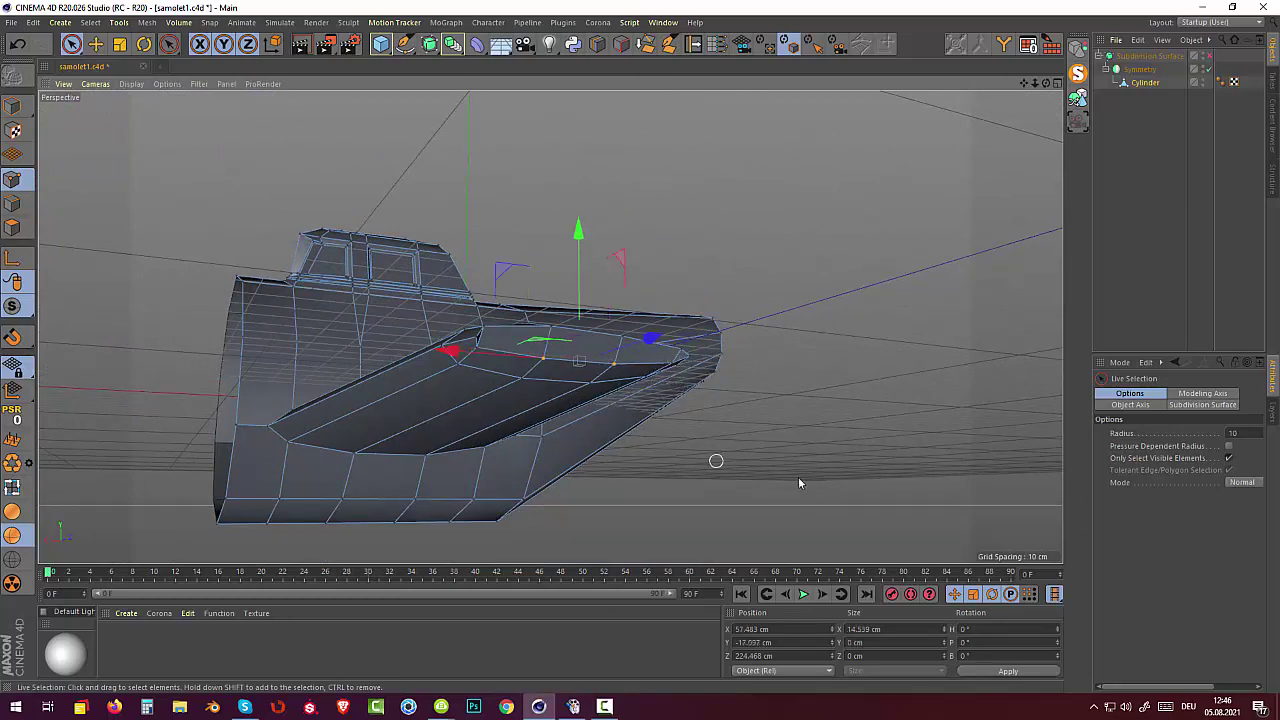
key(s)
drag(730, 378, 717, 370)
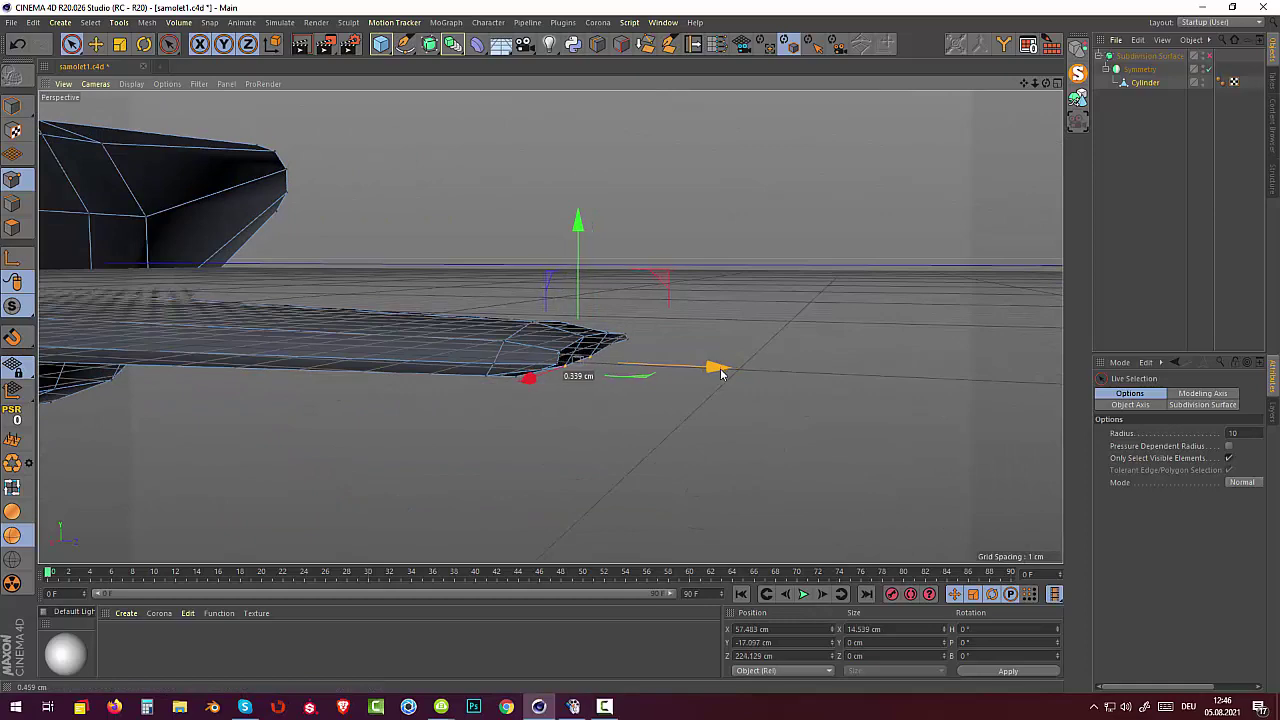
key(h)
Pull a pair of wing-tip points about 2.3 cm along Z to roughly 225.3 cm.
scroll(565, 364, up, 5)
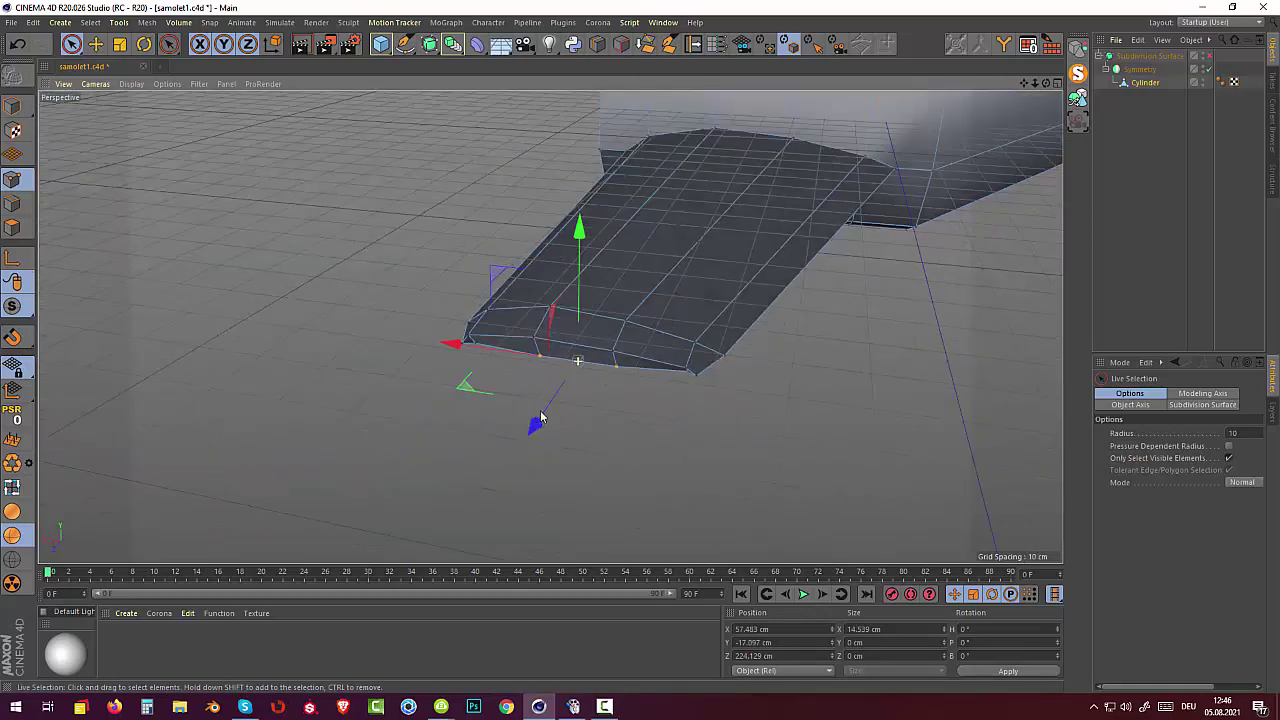
mouse_move(571, 363)
alt+mouse_down()
mouse_move(517, 511)
mouse_move(654, 503)
alt+mouse_up()
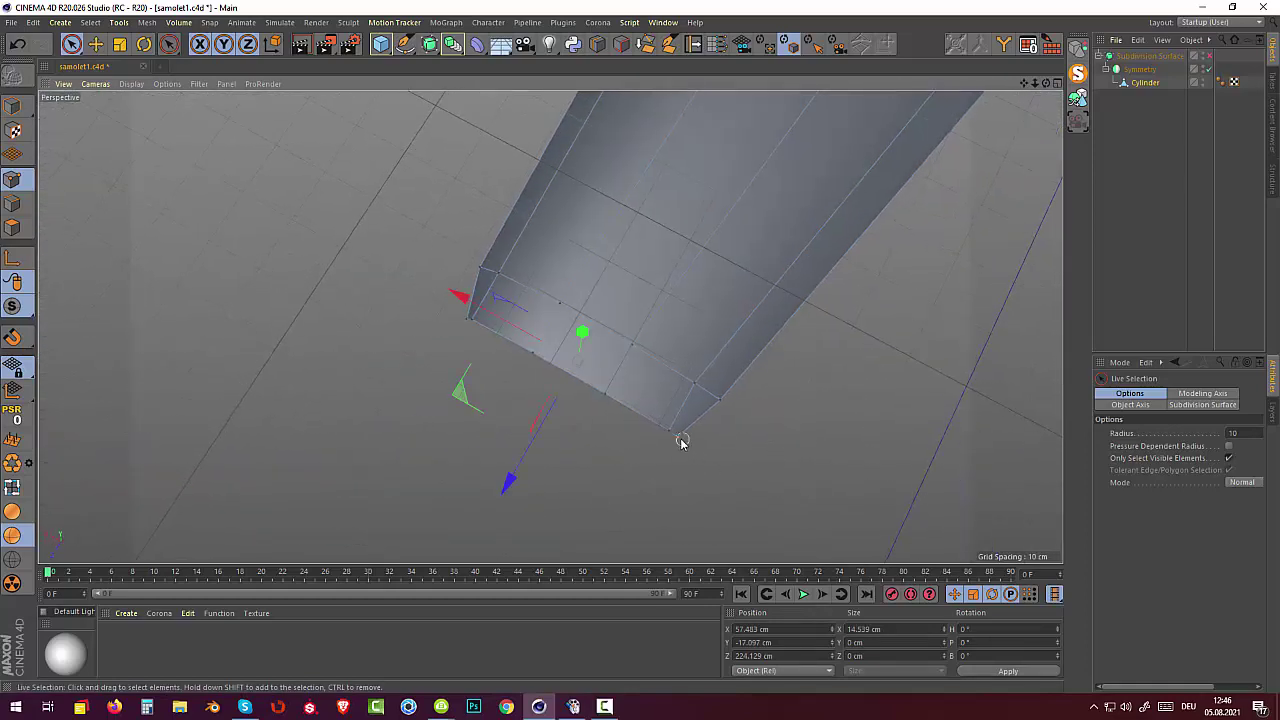
click(460, 344)
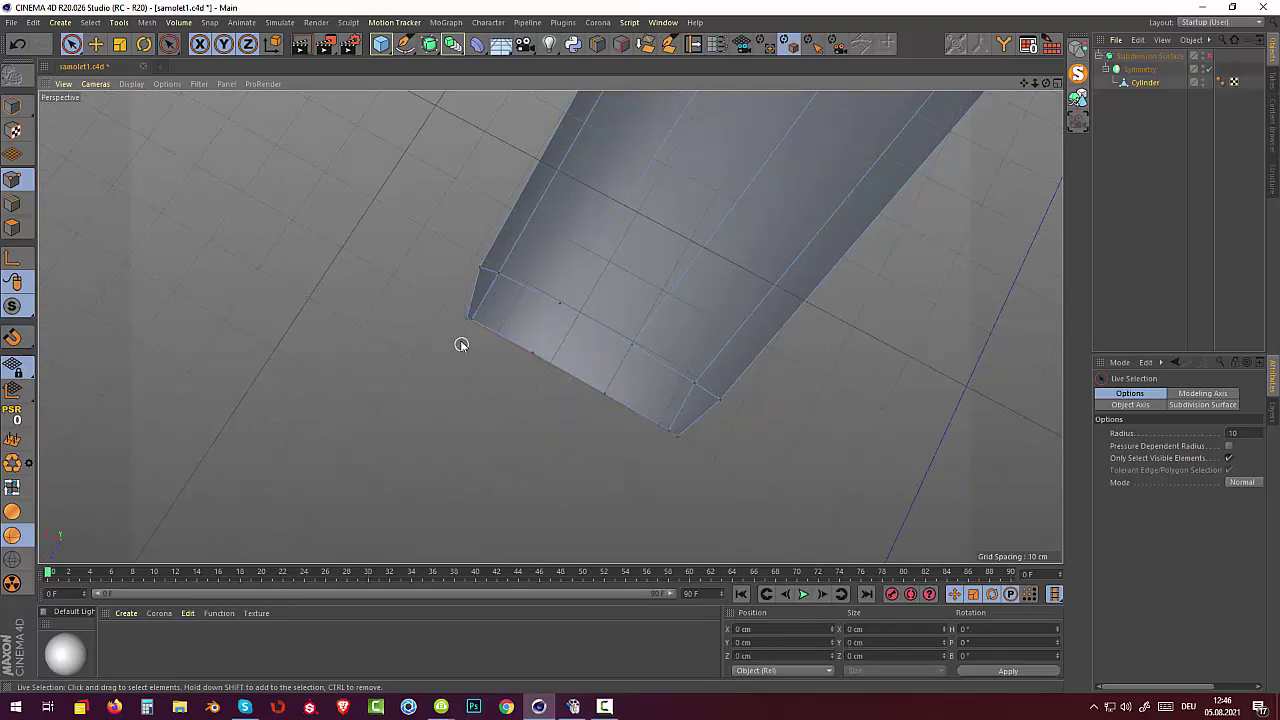
click(679, 440)
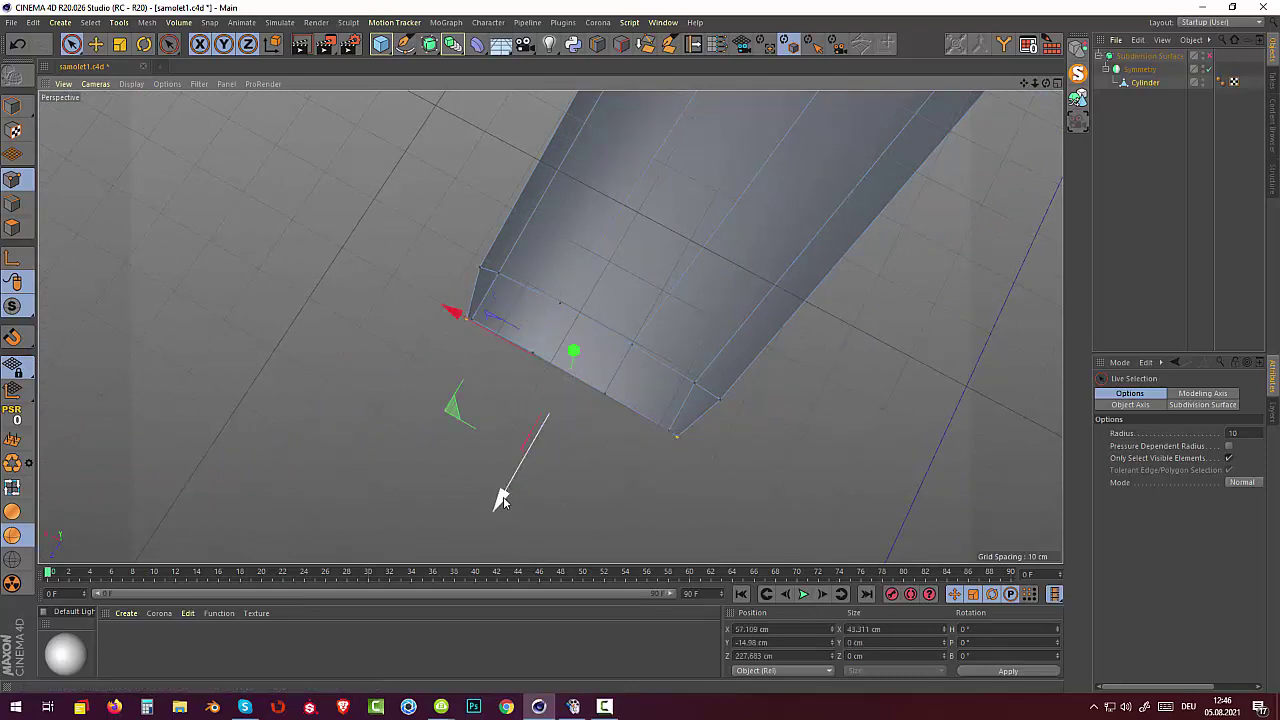
drag(503, 500, 508, 488)
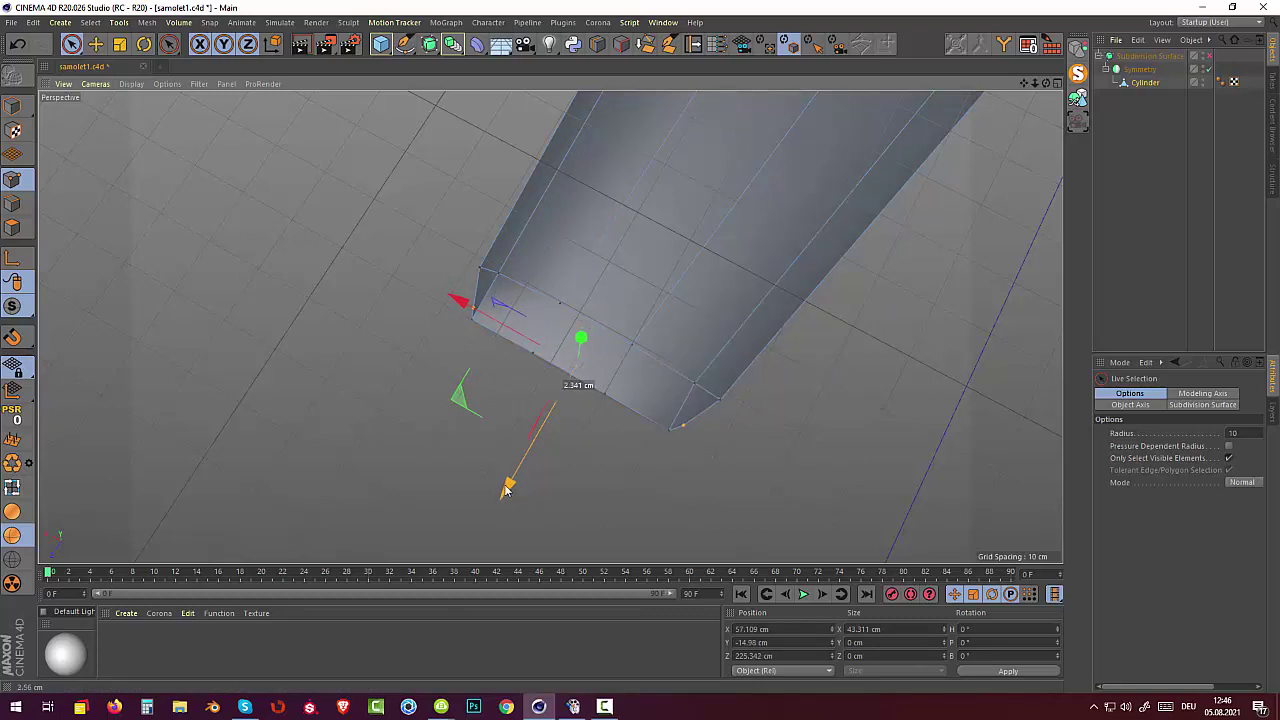
Turn on subdivision smoothing and slide the wing-tip points sideways.
click(1208, 56)
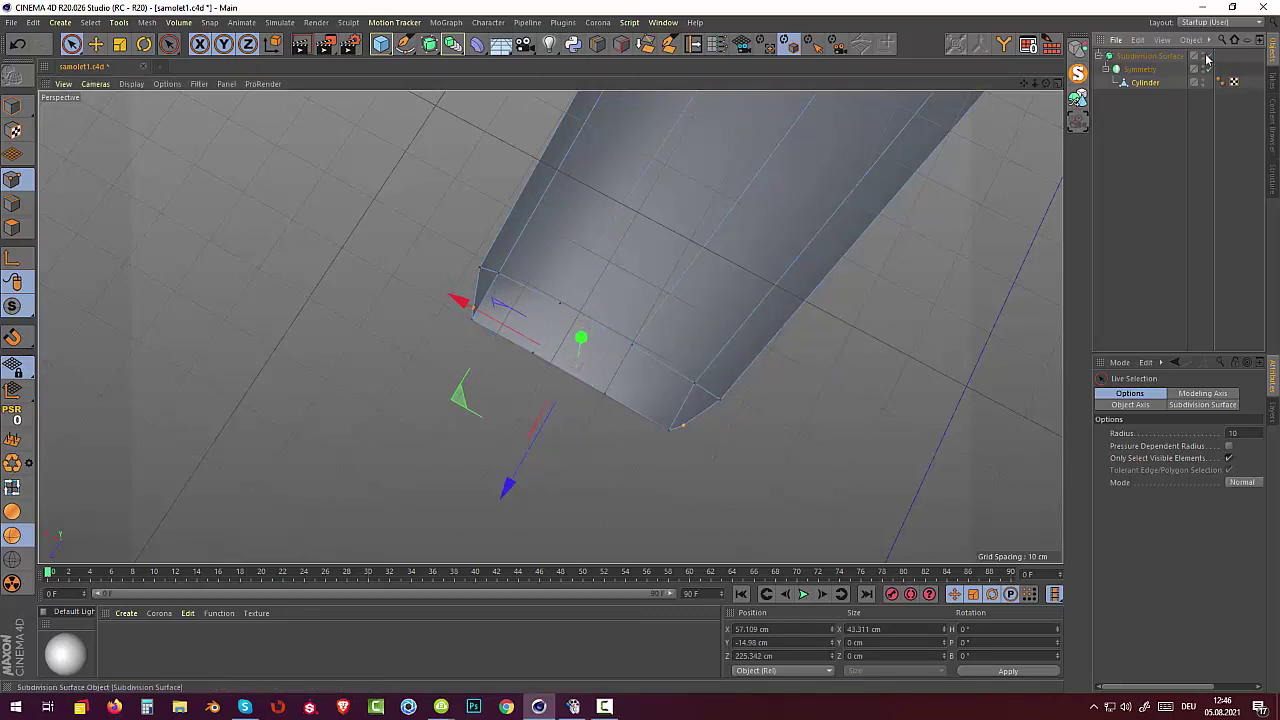
mouse_move(918, 338)
alt+mouse_down()
mouse_move(929, 209)
mouse_move(963, 163)
mouse_move(580, 357)
mouse_move(1040, 290)
mouse_move(1057, 263)
mouse_move(997, 347)
mouse_move(930, 360)
mouse_move(923, 311)
mouse_move(891, 320)
mouse_move(1016, 189)
mouse_move(1046, 249)
mouse_move(922, 418)
alt+mouse_up()
scroll(891, 322, down, 2)
scroll(1046, 260, up, 3)
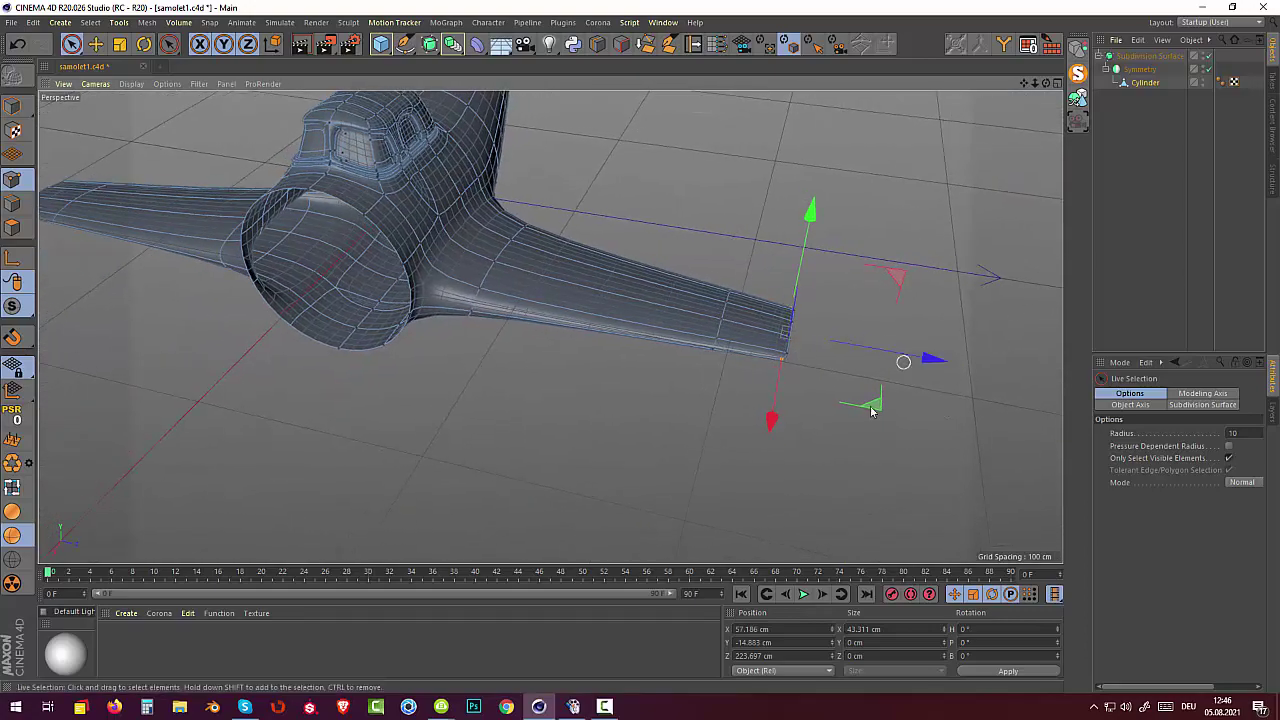
mouse_move(823, 409)
alt+mouse_down()
mouse_move(843, 470)
mouse_move(803, 320)
alt+mouse_up()
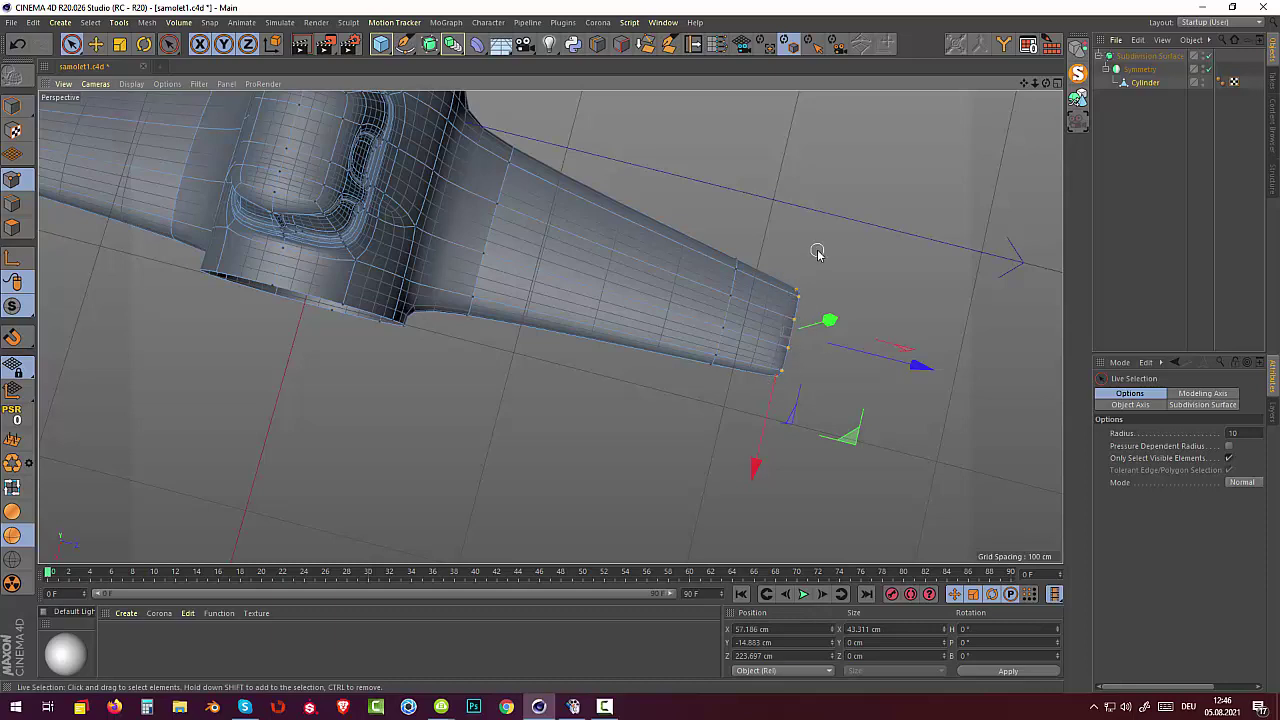
drag(920, 364, 908, 363)
alt+drag(934, 437, 940, 392)
Undo that shift and nudge the wing-tip points along Z to about 221.3 cm.
click(1229, 458)
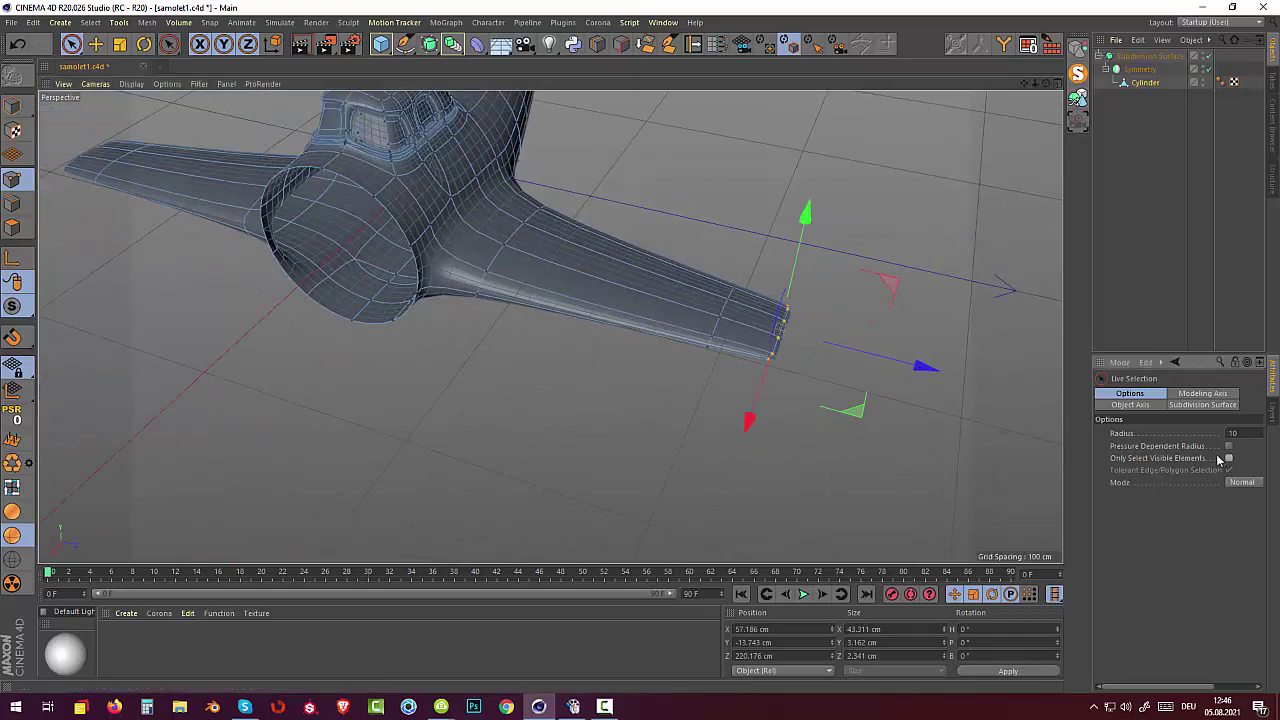
mouse_move(749, 420)
alt+mouse_down()
mouse_move(733, 199)
mouse_move(804, 219)
mouse_move(752, 274)
mouse_move(817, 325)
alt+mouse_up()
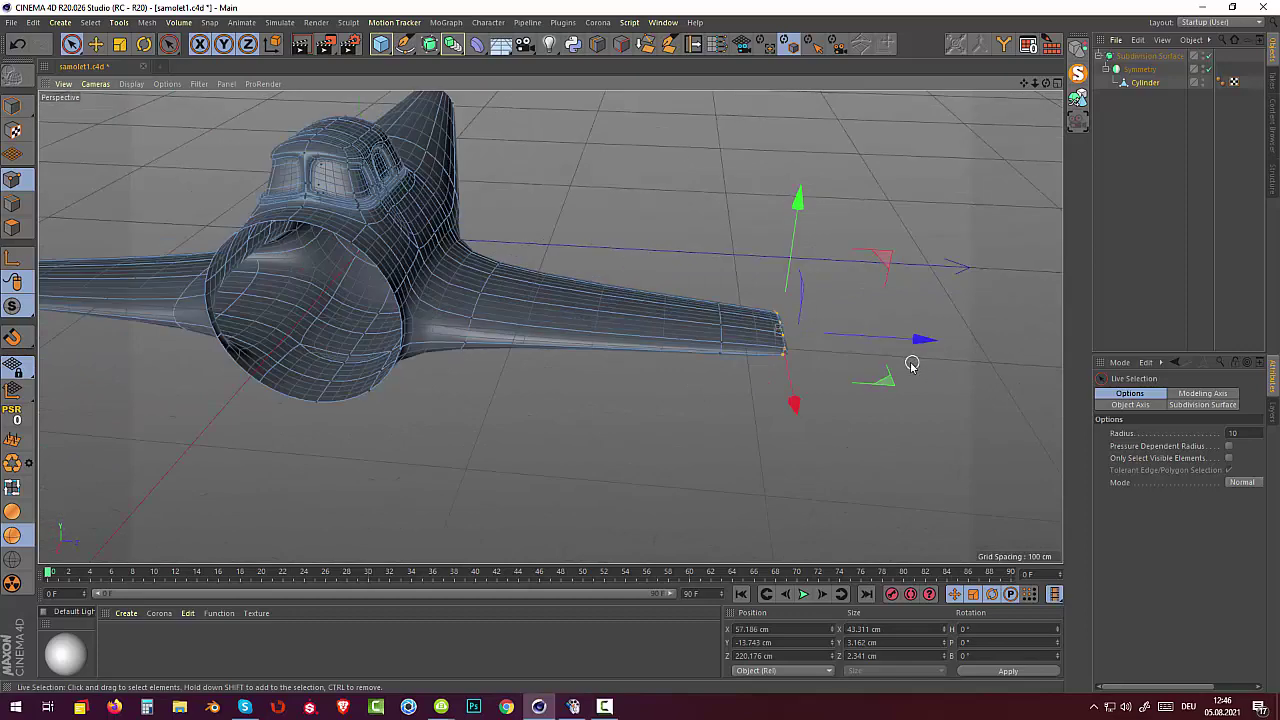
key(ctrl+z)
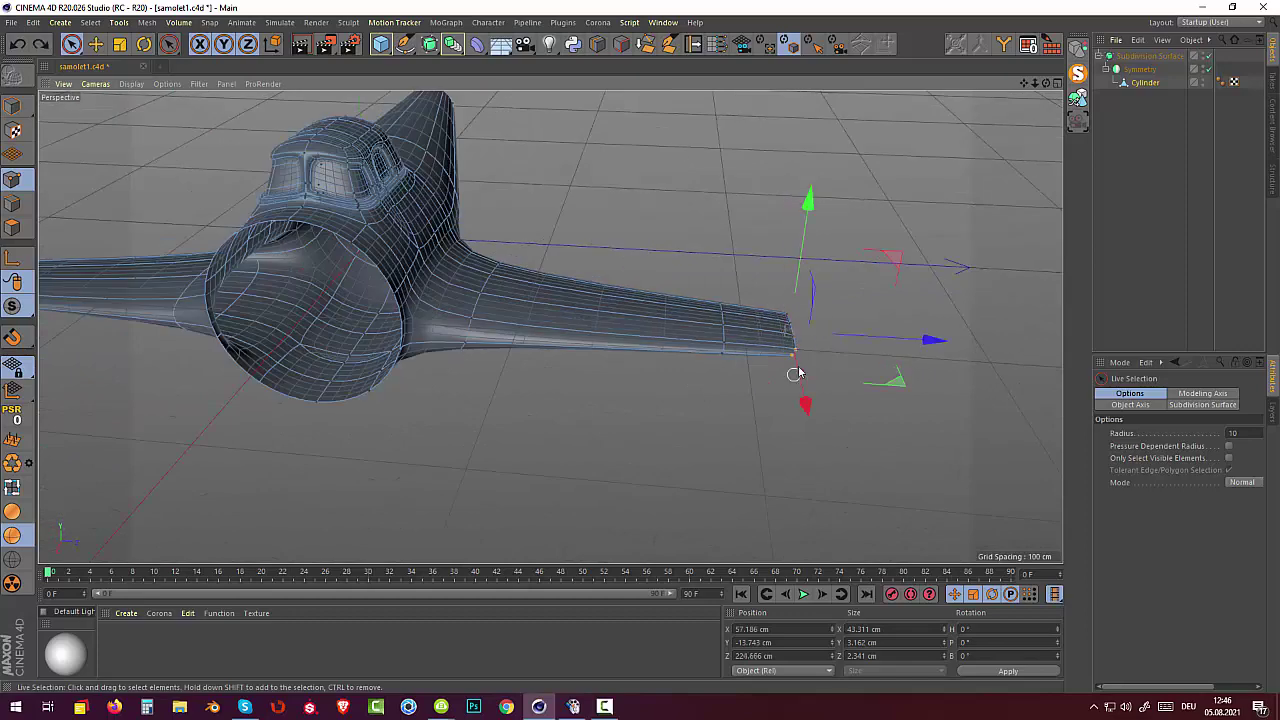
alt+drag(829, 343, 815, 386)
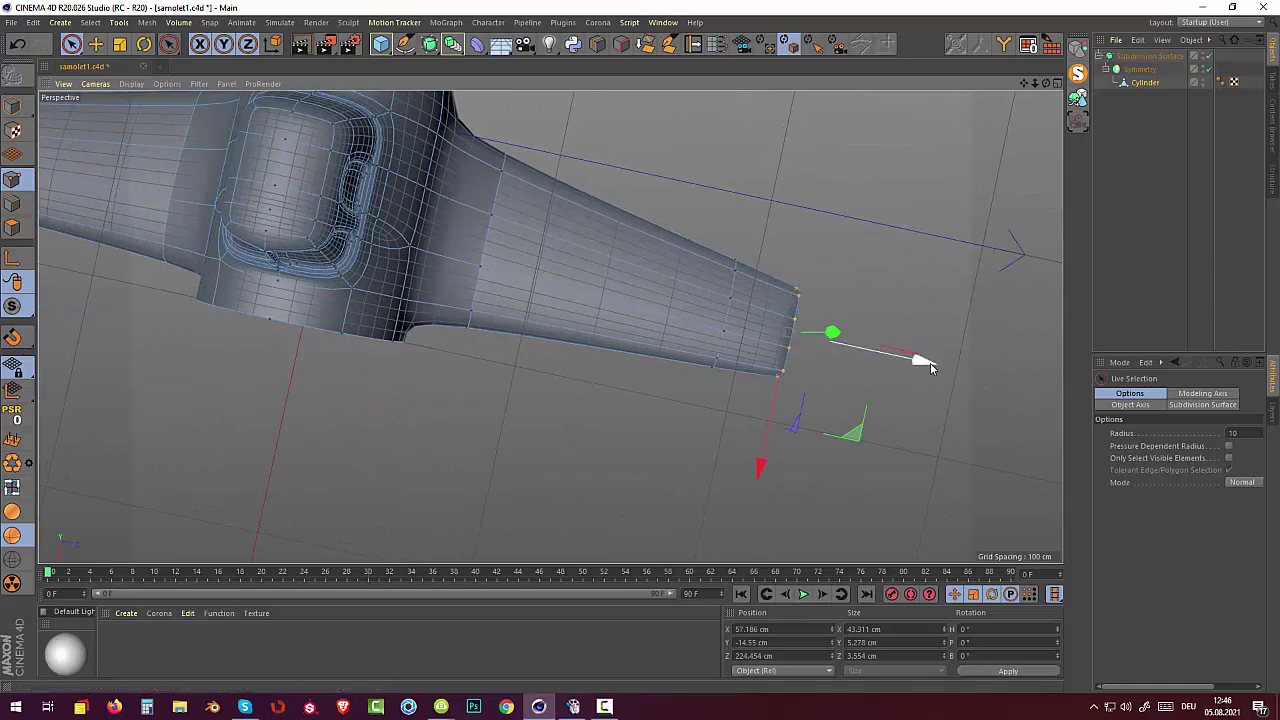
drag(920, 363, 920, 363)
click(980, 423)
mouse_move(980, 423)
alt+mouse_down()
mouse_move(920, 276)
mouse_move(884, 325)
mouse_move(885, 308)
mouse_move(818, 333)
mouse_move(898, 377)
alt+mouse_up()
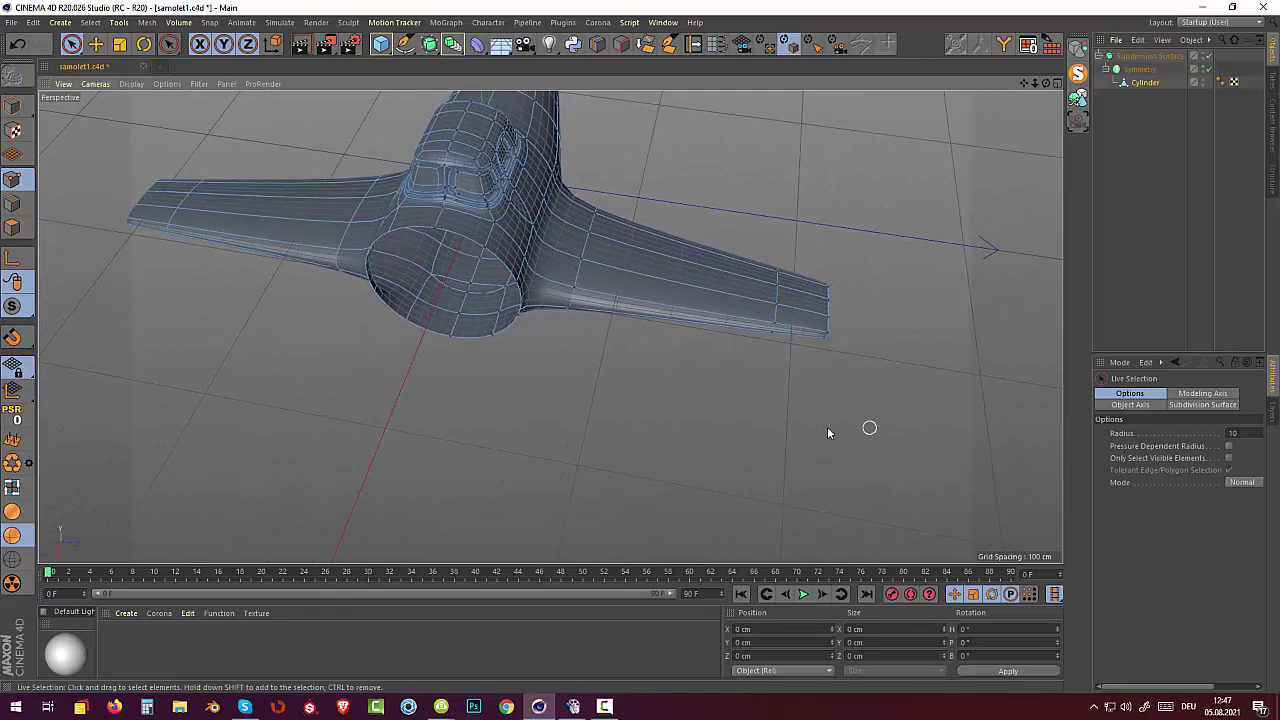
mouse_move(828, 432)
alt+mouse_down()
mouse_move(771, 371)
mouse_move(763, 409)
alt+mouse_up()
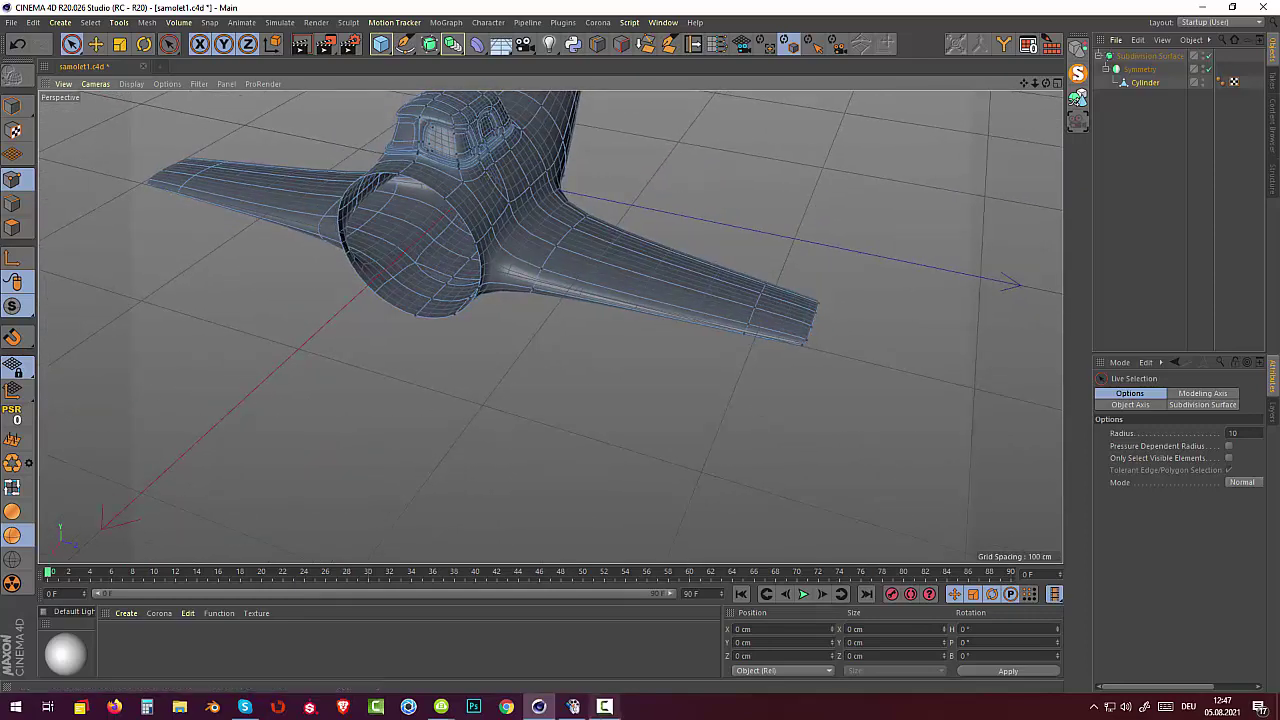
click(605, 708)
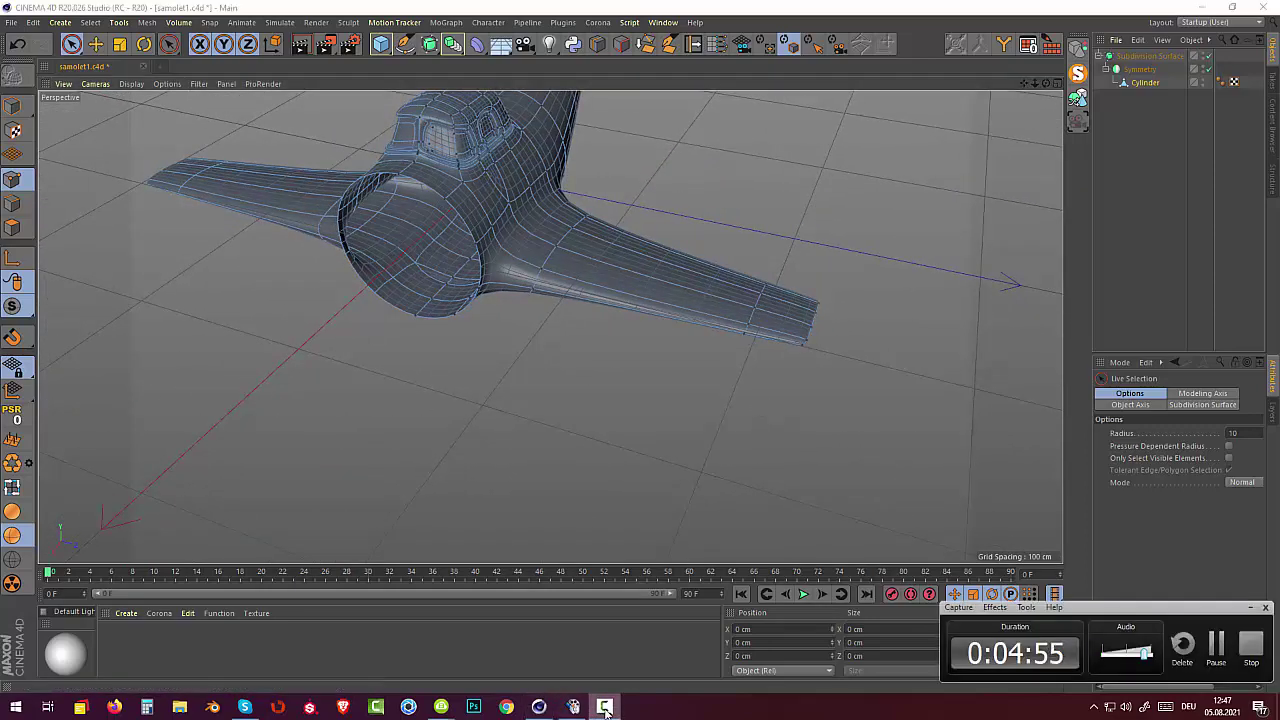
Add a Loop/Path Cut along the wing near its root at a 4.425% offset.
click(1216, 652)
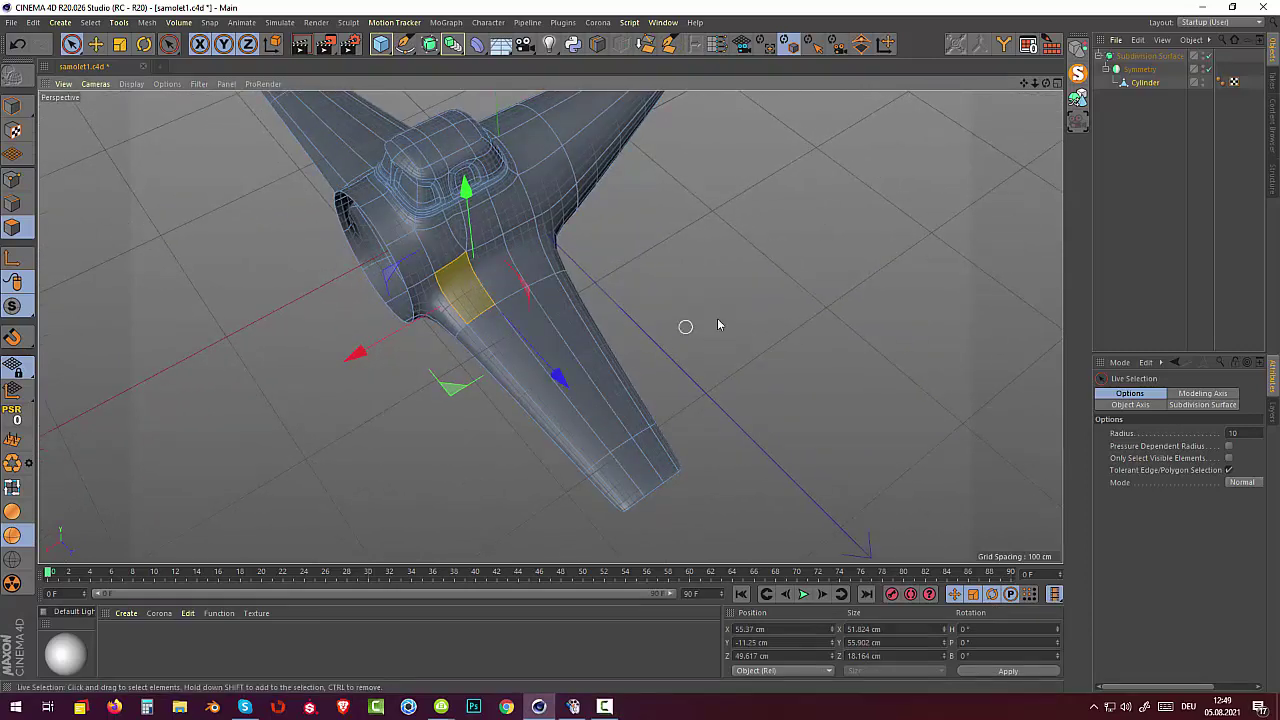
right_click(764, 302)
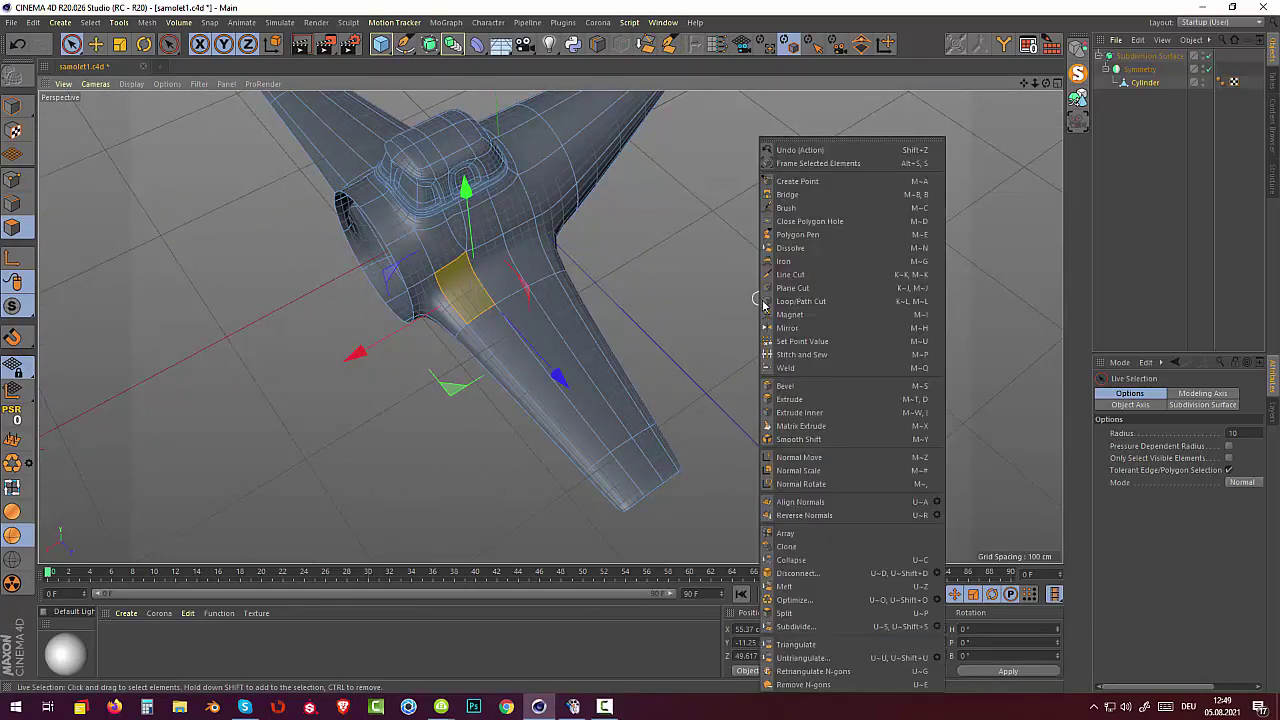
click(767, 302)
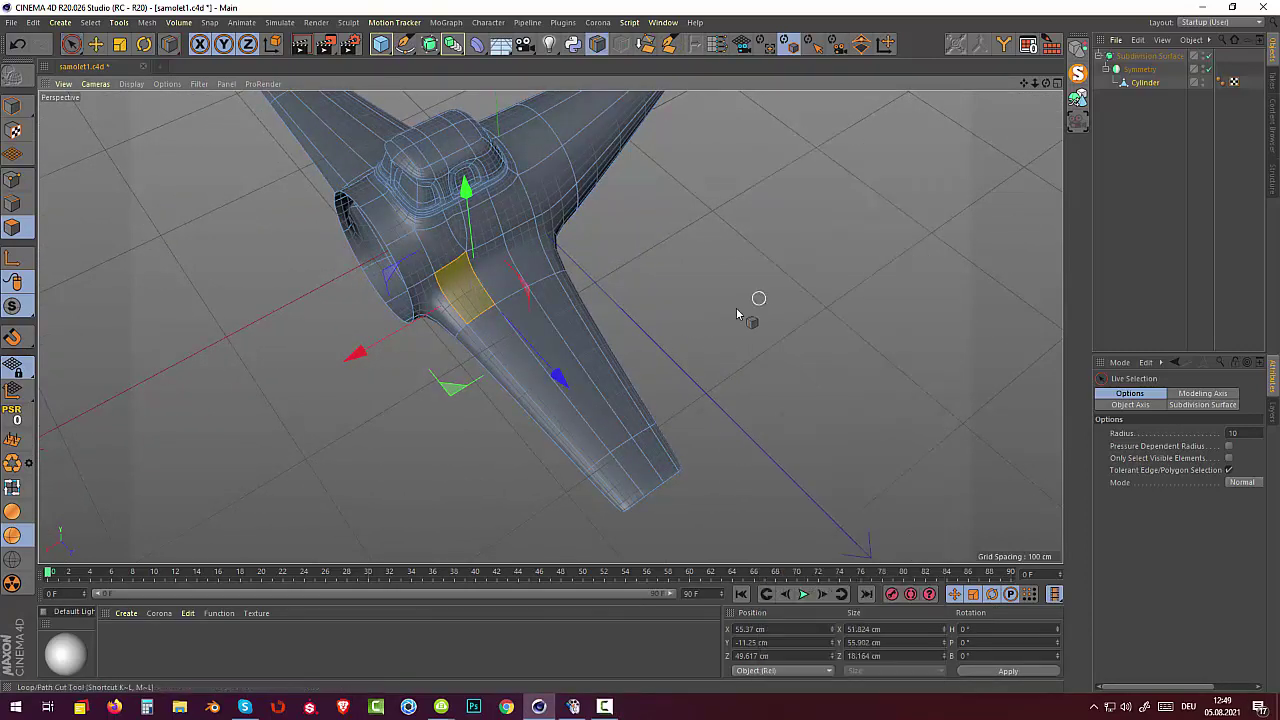
click(447, 315)
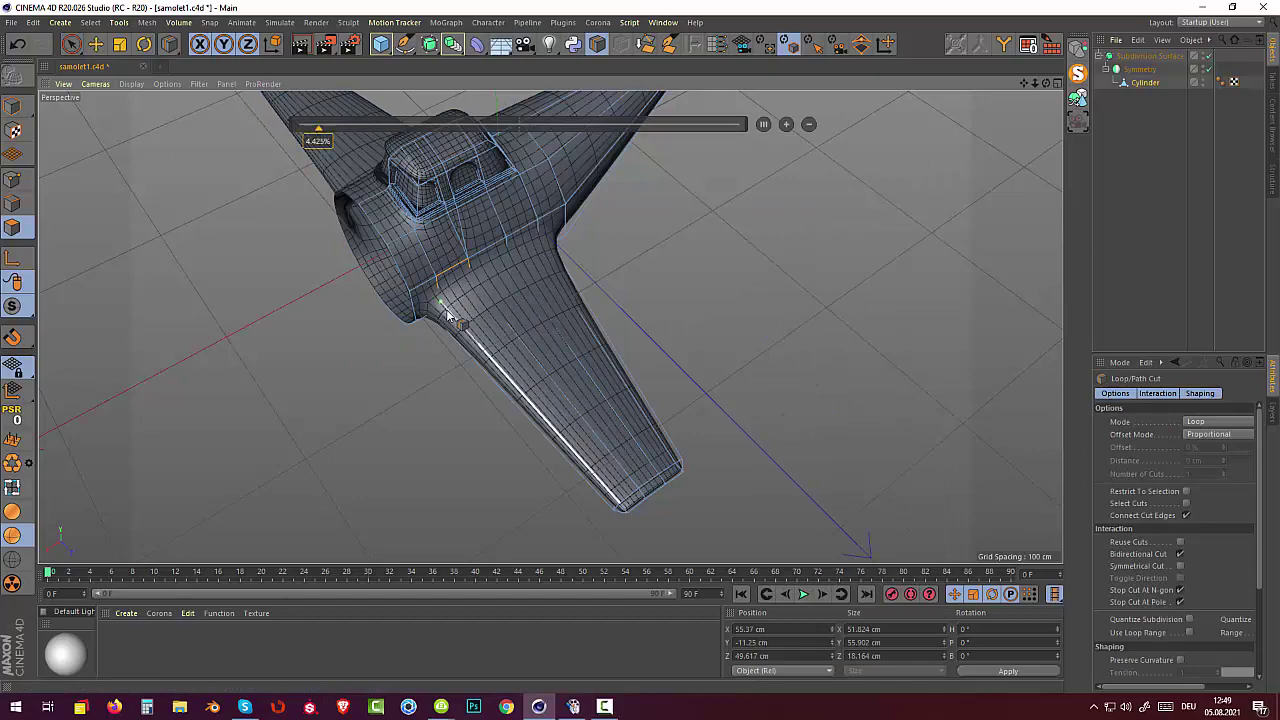
mouse_move(788, 317)
alt+mouse_down()
mouse_move(800, 234)
mouse_move(865, 204)
mouse_move(916, 213)
mouse_move(900, 287)
mouse_move(860, 321)
mouse_move(746, 232)
mouse_move(728, 190)
mouse_move(814, 283)
mouse_move(872, 297)
mouse_move(891, 256)
mouse_move(846, 327)
mouse_move(792, 289)
alt+mouse_up()
mouse_move(864, 437)
alt+mouse_down()
mouse_move(769, 314)
mouse_move(782, 382)
mouse_move(906, 386)
mouse_move(873, 366)
mouse_move(858, 308)
mouse_move(673, 353)
mouse_move(683, 337)
mouse_move(740, 329)
mouse_move(712, 330)
mouse_move(894, 349)
mouse_move(900, 297)
mouse_move(857, 389)
mouse_move(809, 391)
mouse_move(784, 373)
alt+mouse_up()
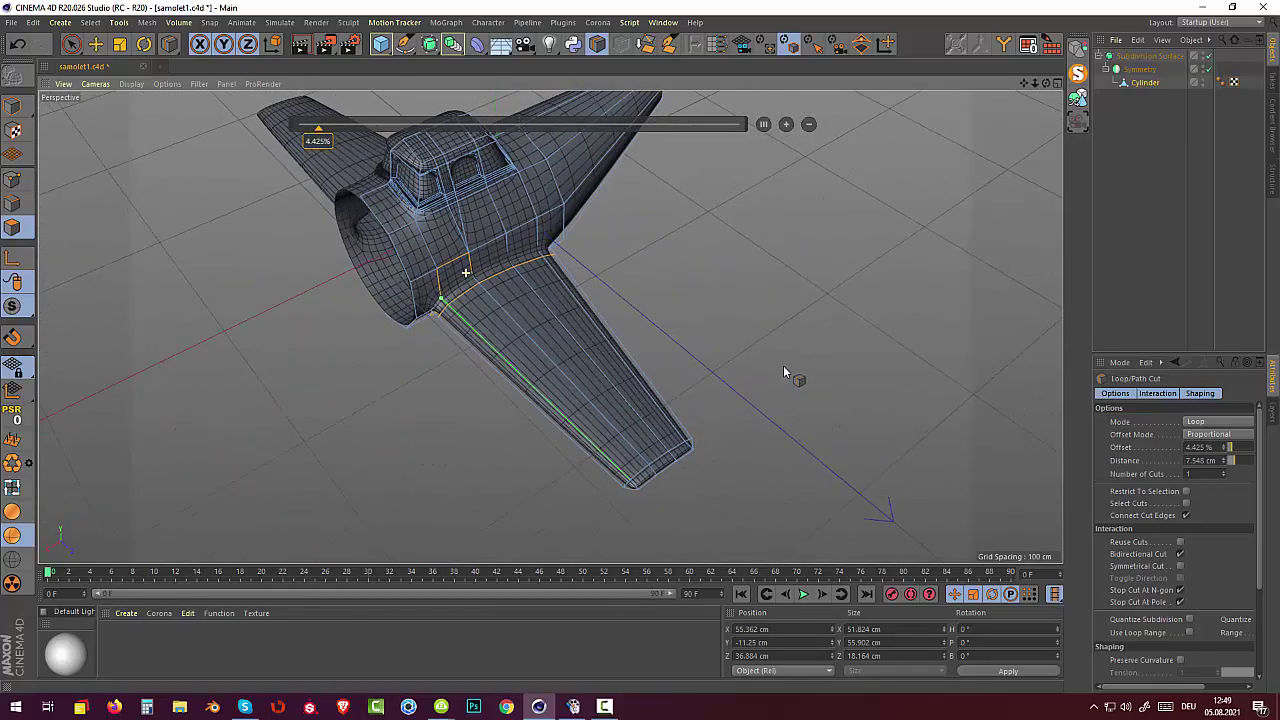
Turn off subdivision smoothing to show the low-poly cage and clear the selection.
click(1207, 57)
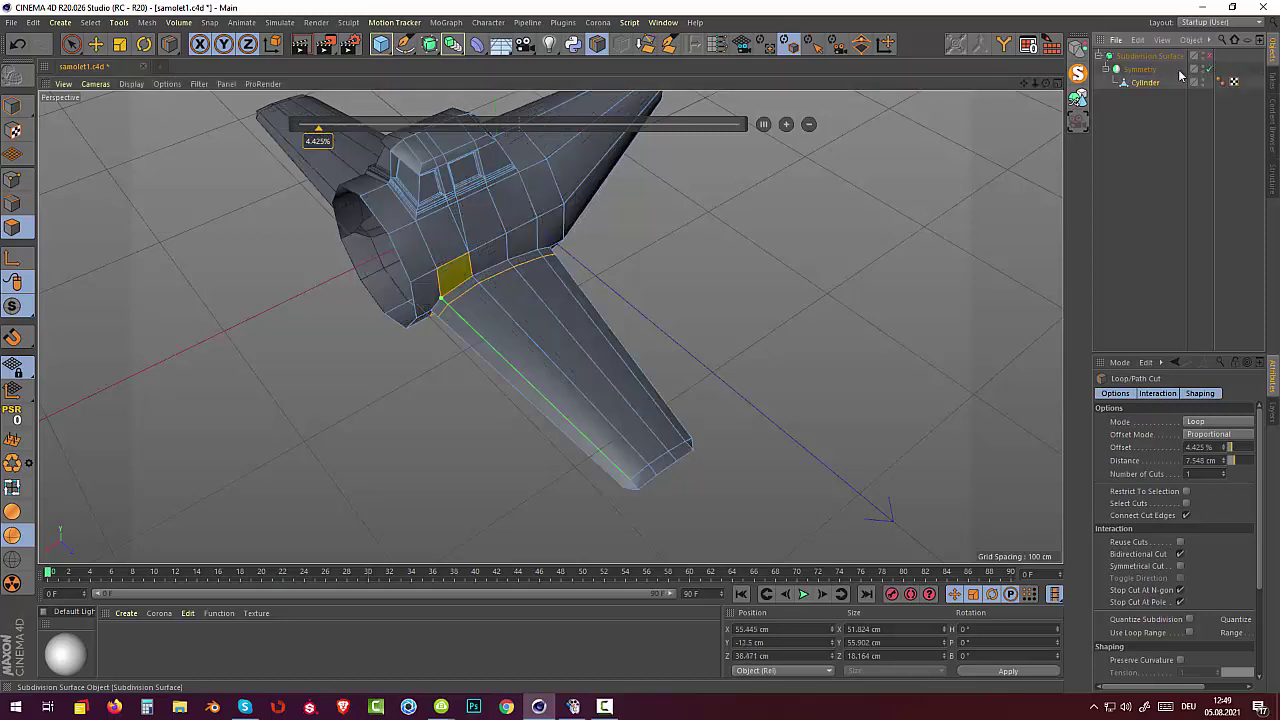
key(e)
click(835, 367)
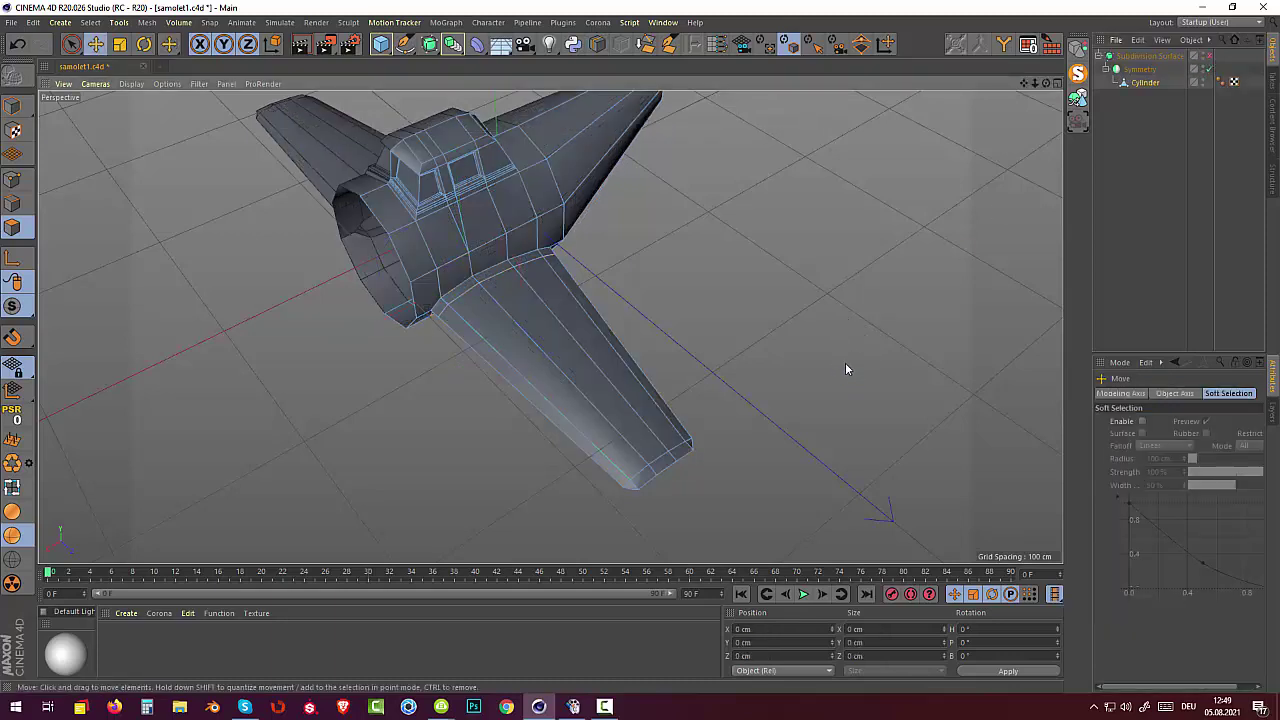
click(604, 707)
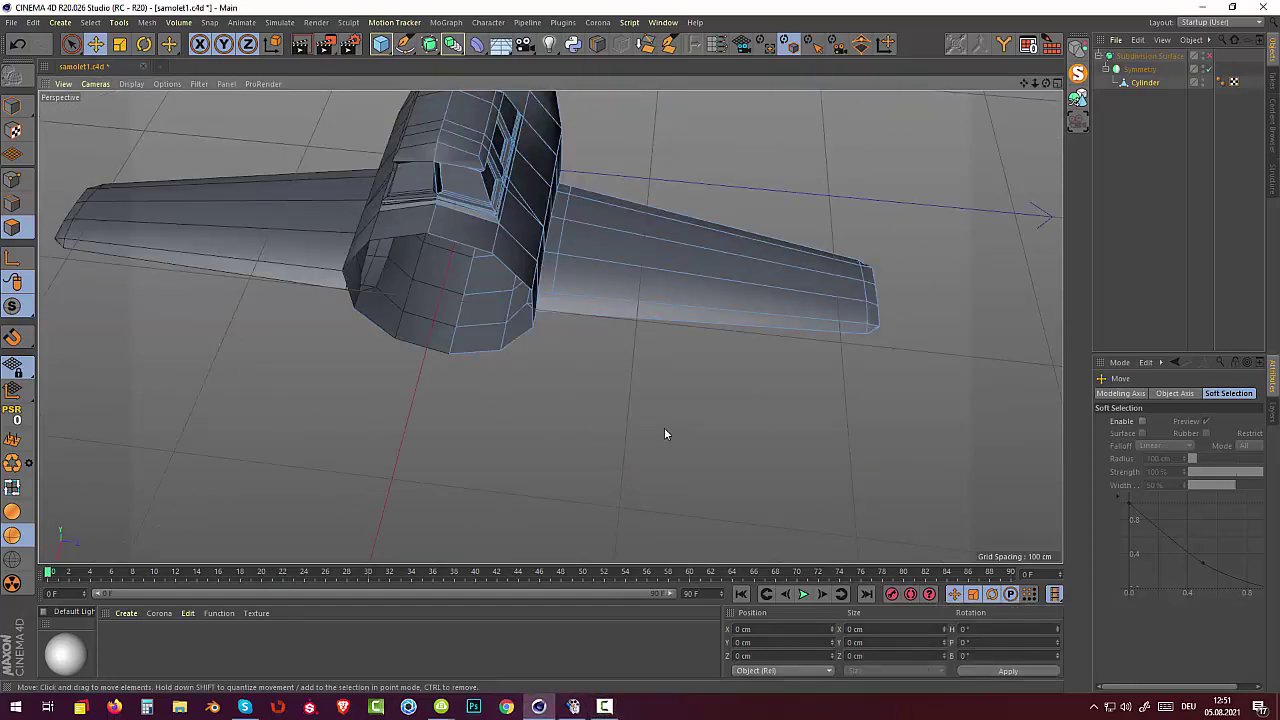
Add four Loop/Path Cuts across the wing, including one at 6.991% near the tip.
scroll(664, 427, up, 2)
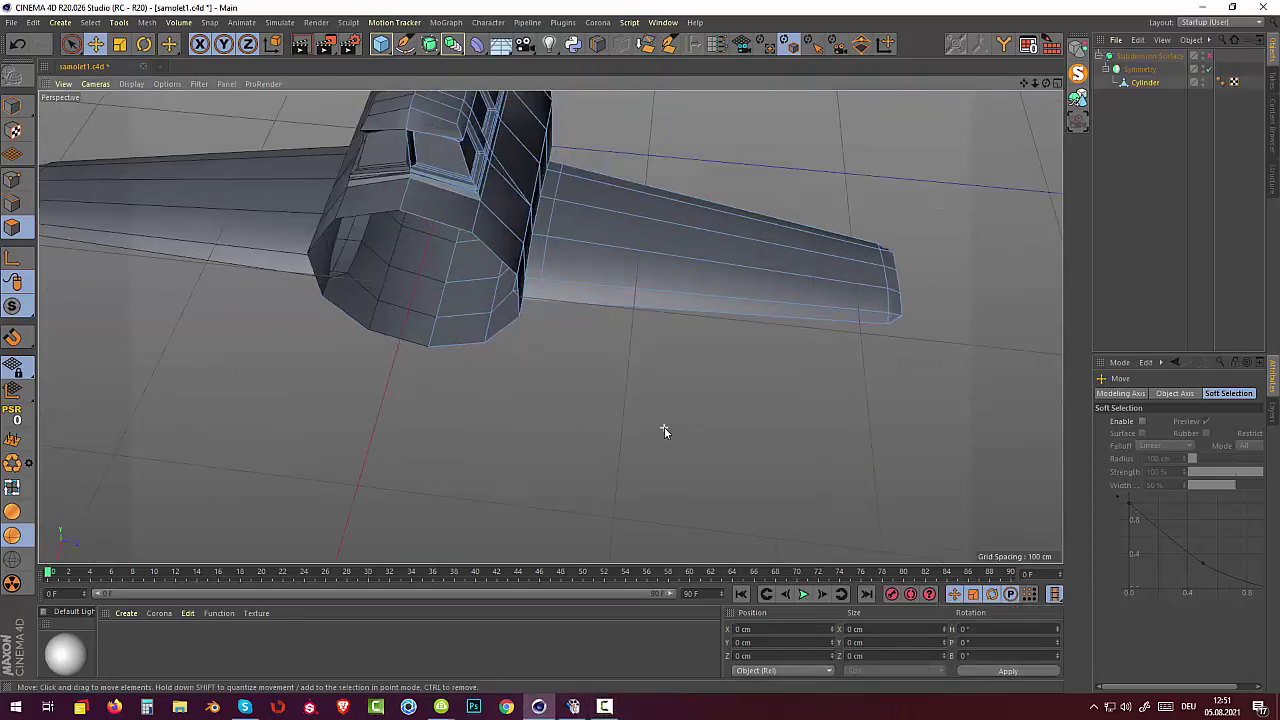
click(637, 300)
right_click(637, 300)
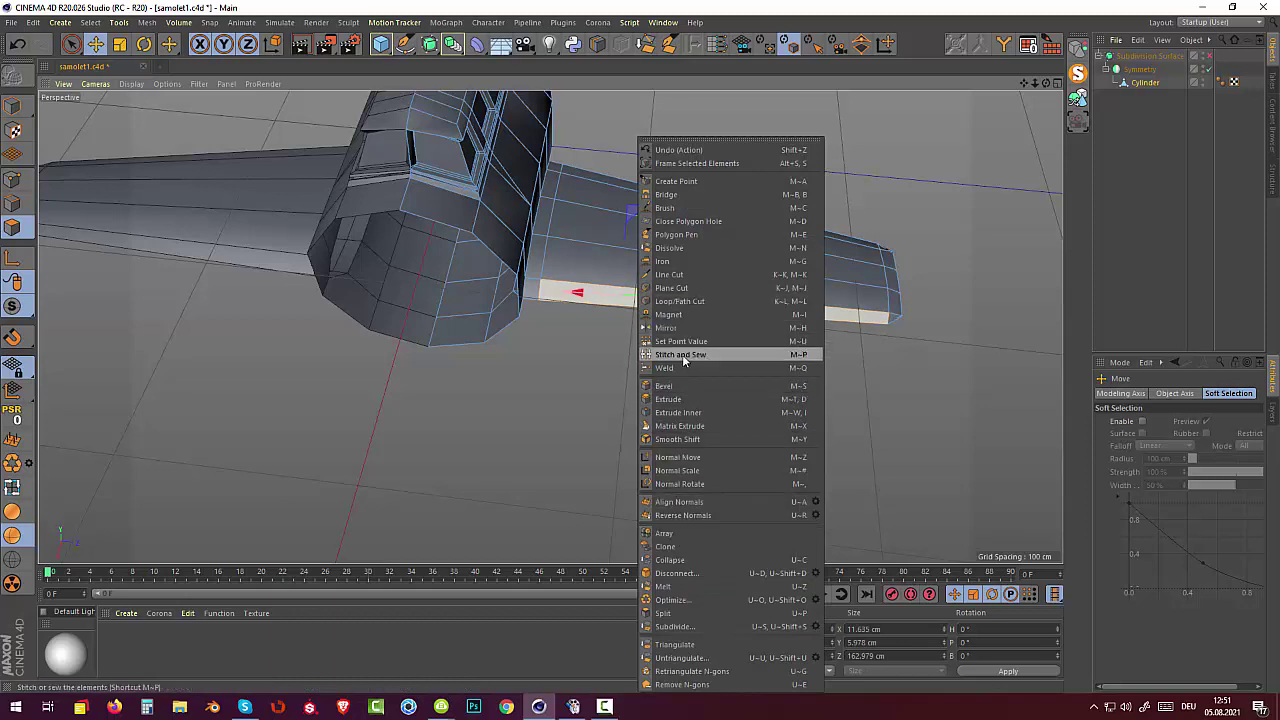
click(681, 301)
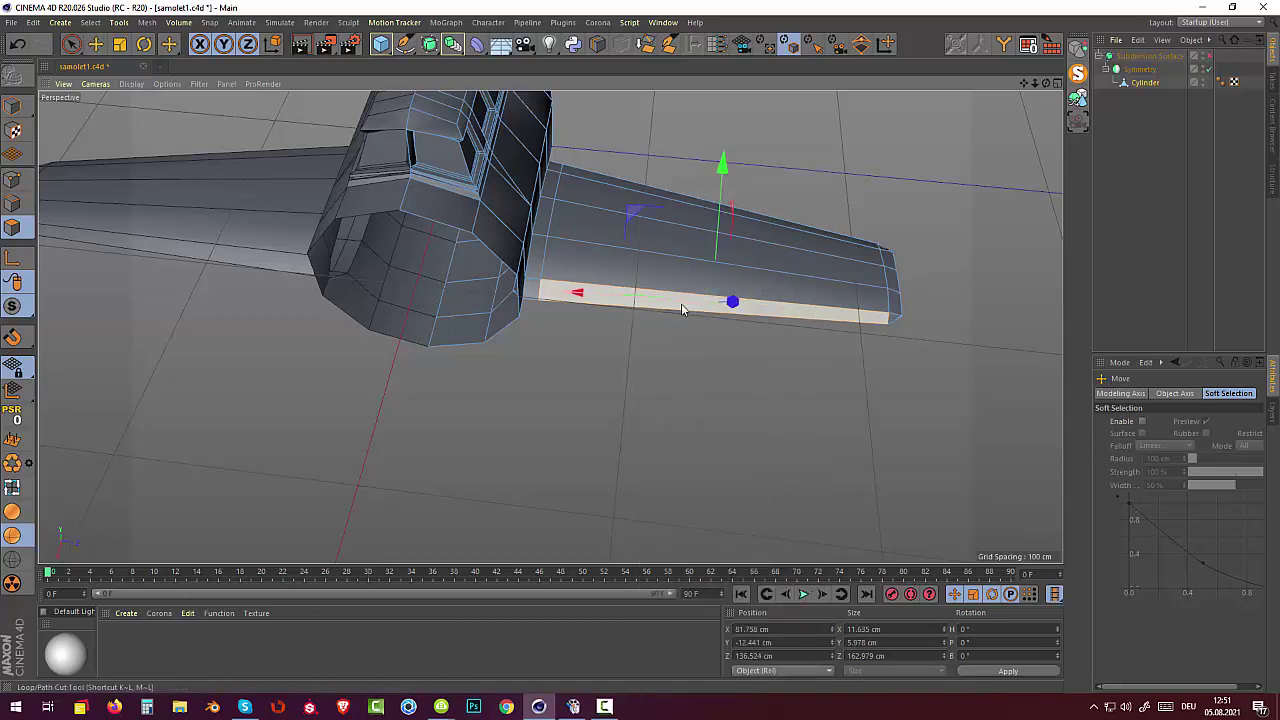
click(626, 313)
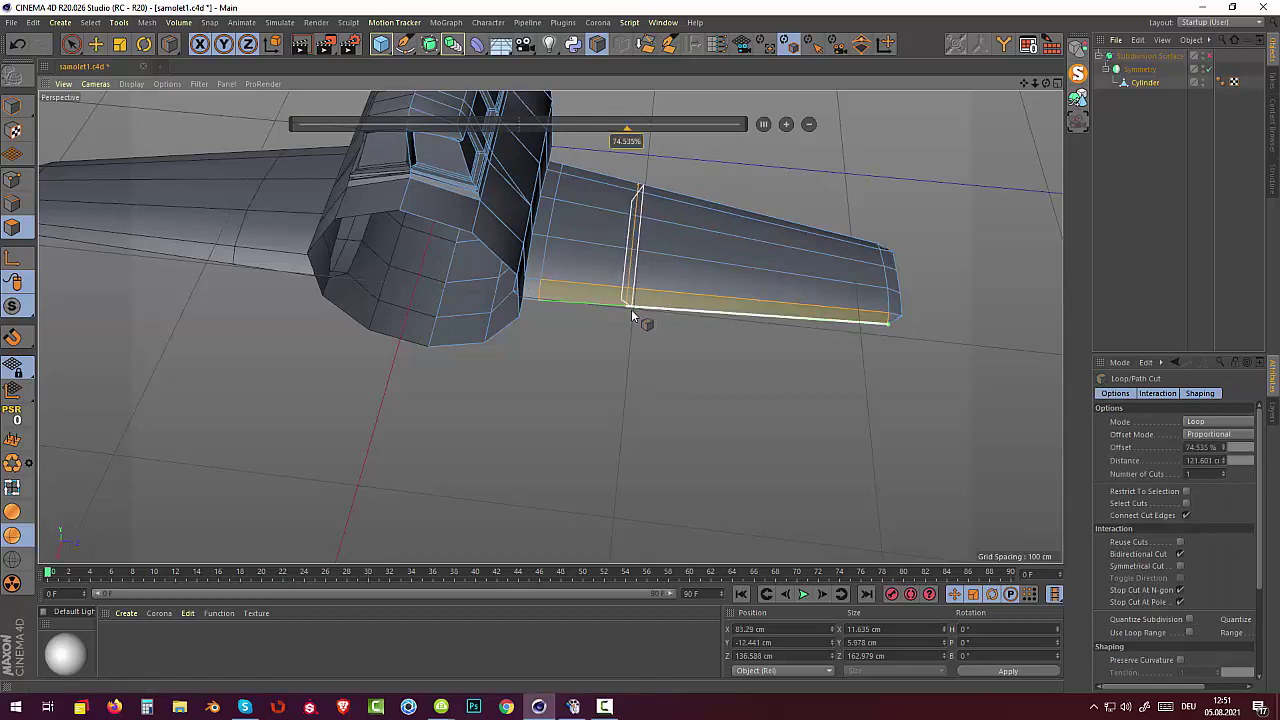
click(823, 318)
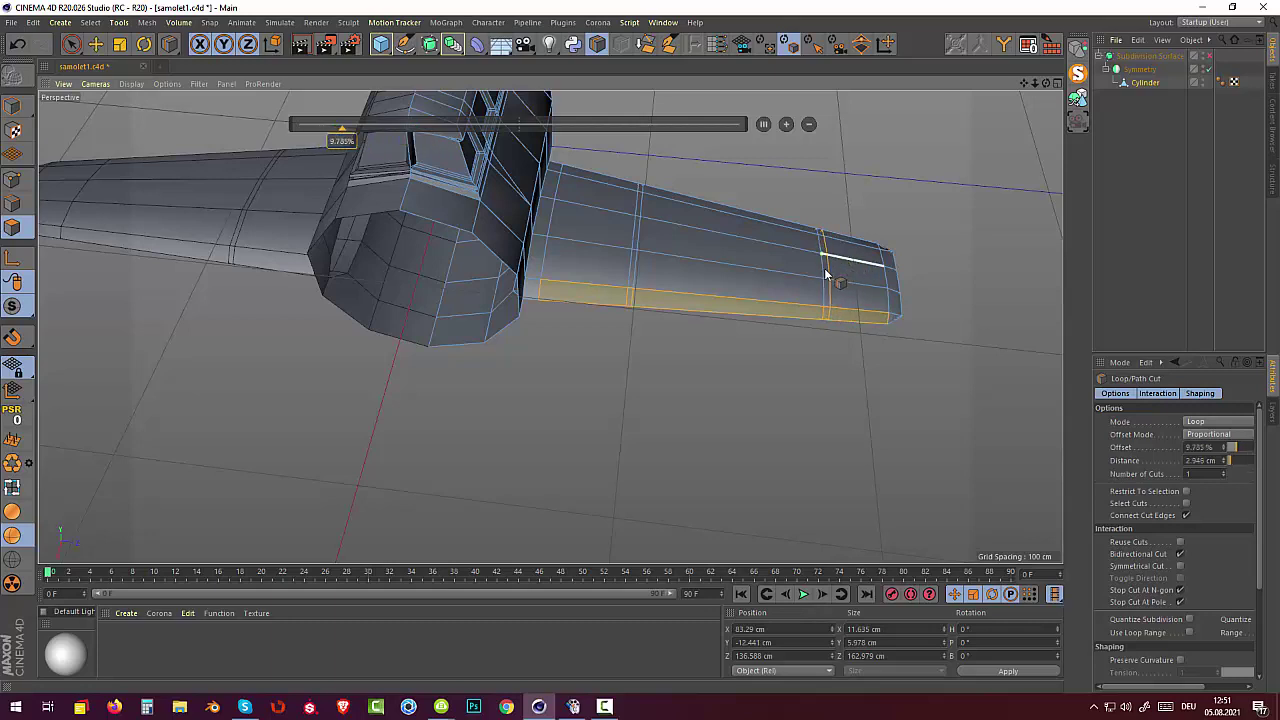
click(825, 272)
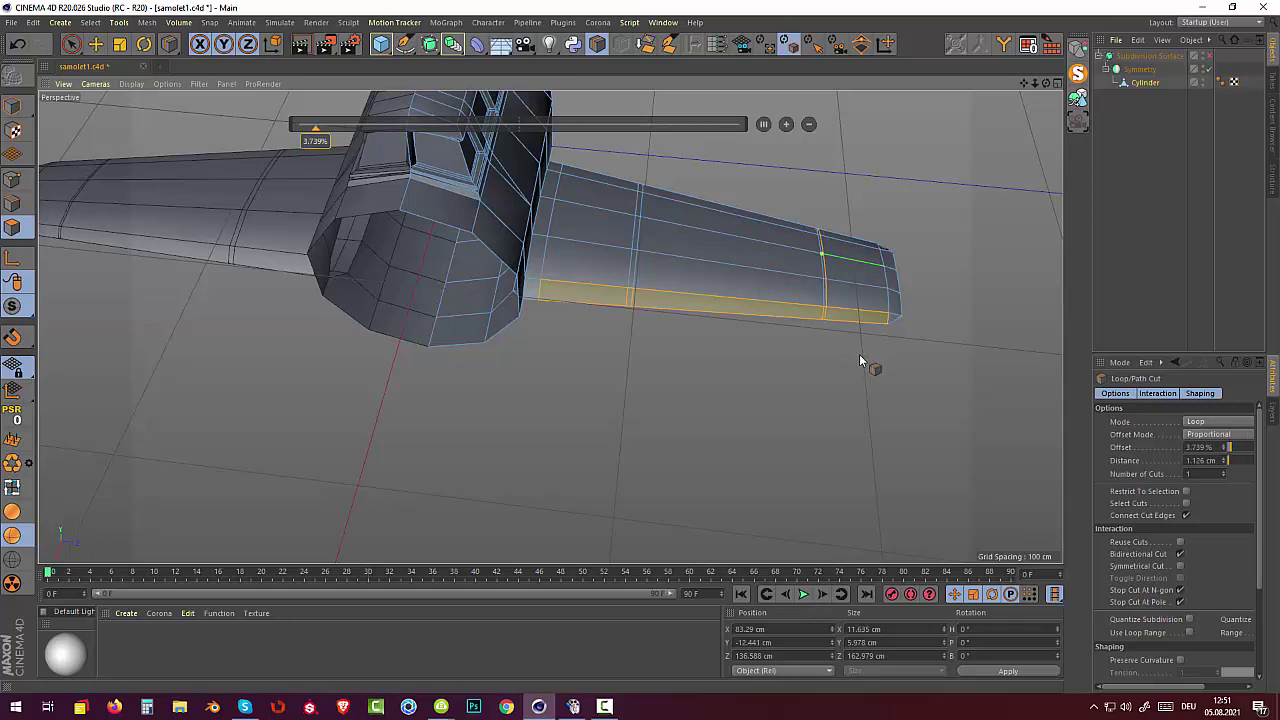
click(826, 312)
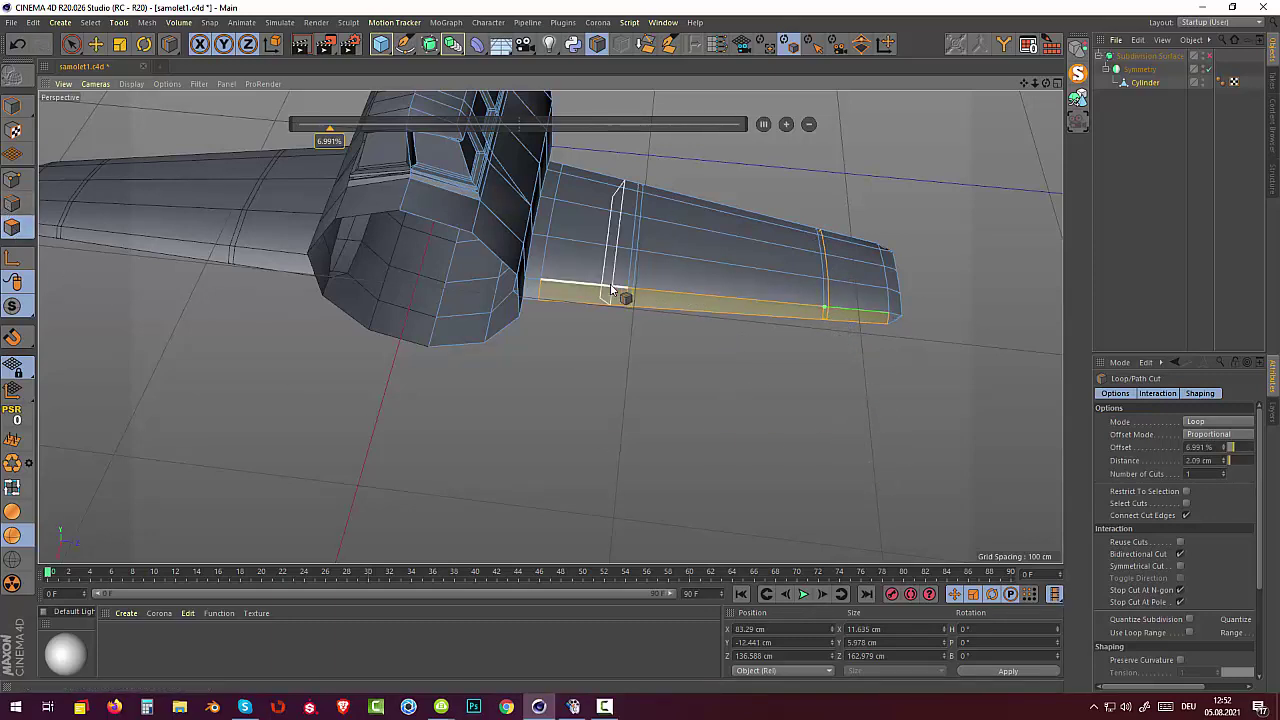
With Loop Selection, pick two cross-wing loops as seams, the second near the tip.
click(89, 23)
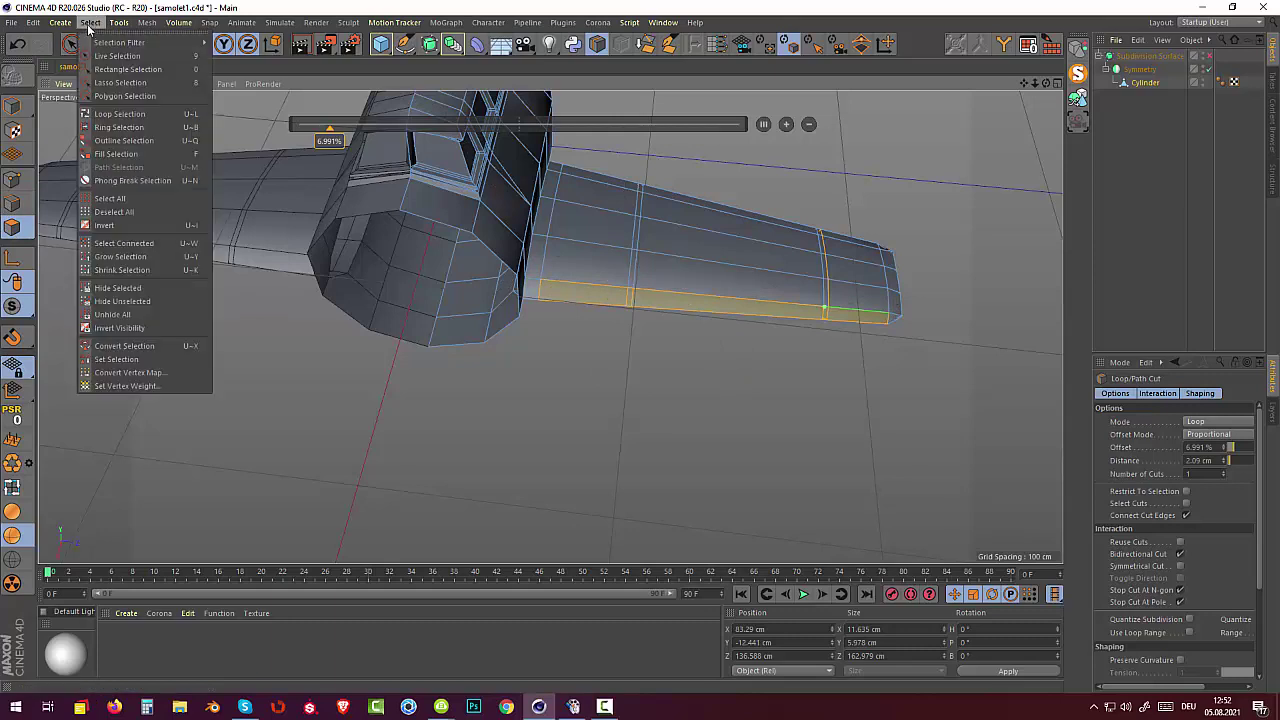
click(112, 114)
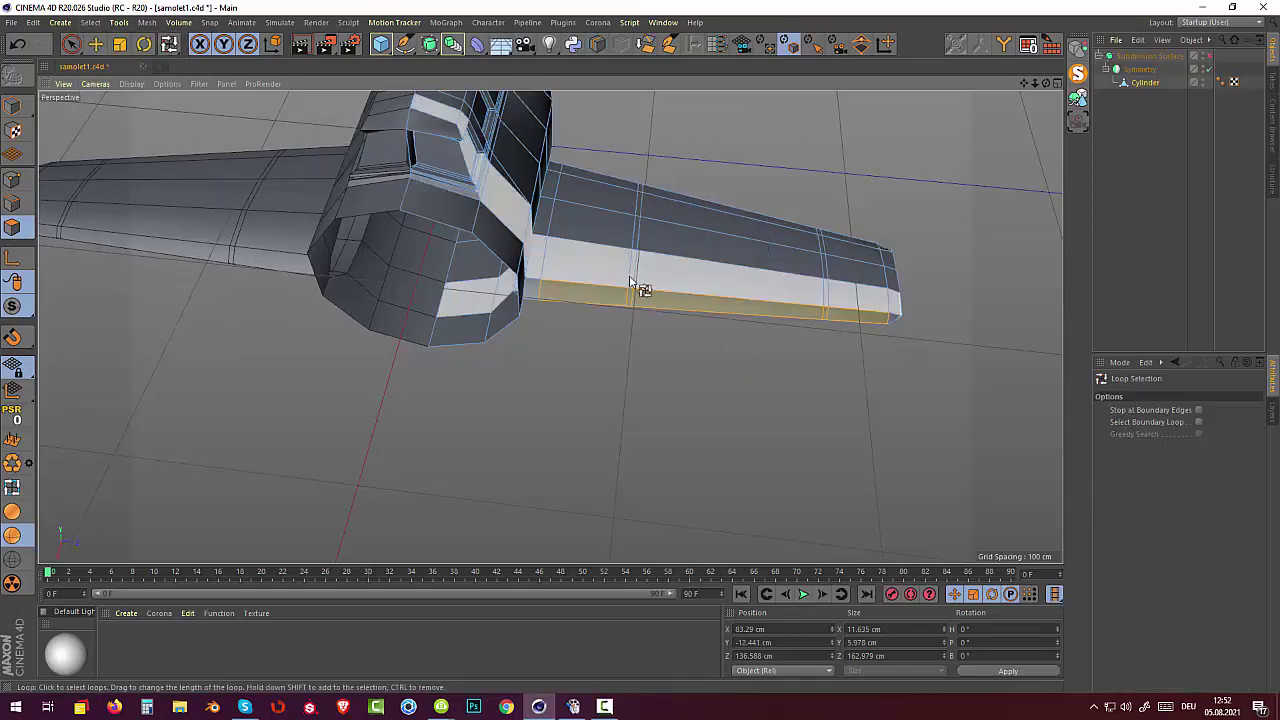
click(709, 425)
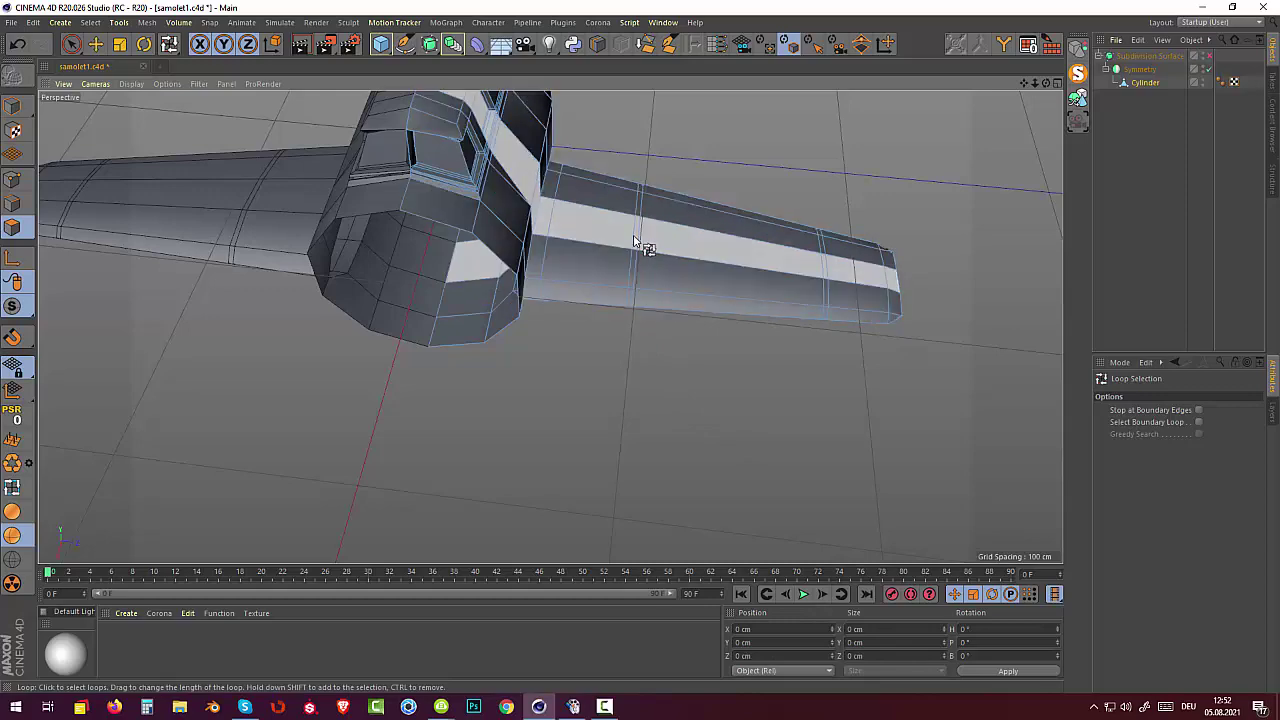
mouse_move(637, 308)
alt+mouse_down()
mouse_move(663, 350)
mouse_move(649, 199)
mouse_move(682, 256)
mouse_move(646, 210)
alt+mouse_up()
scroll(665, 340, up, 3)
scroll(681, 258, up, 2)
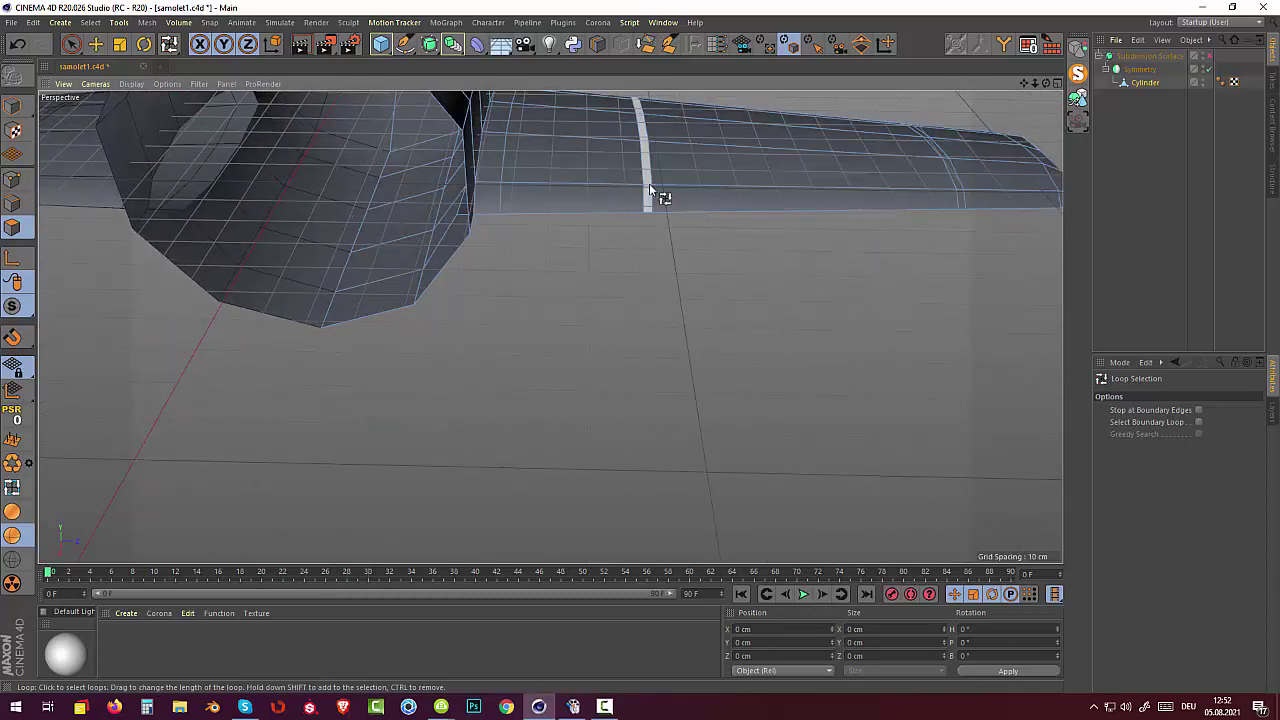
click(649, 183)
click(649, 183)
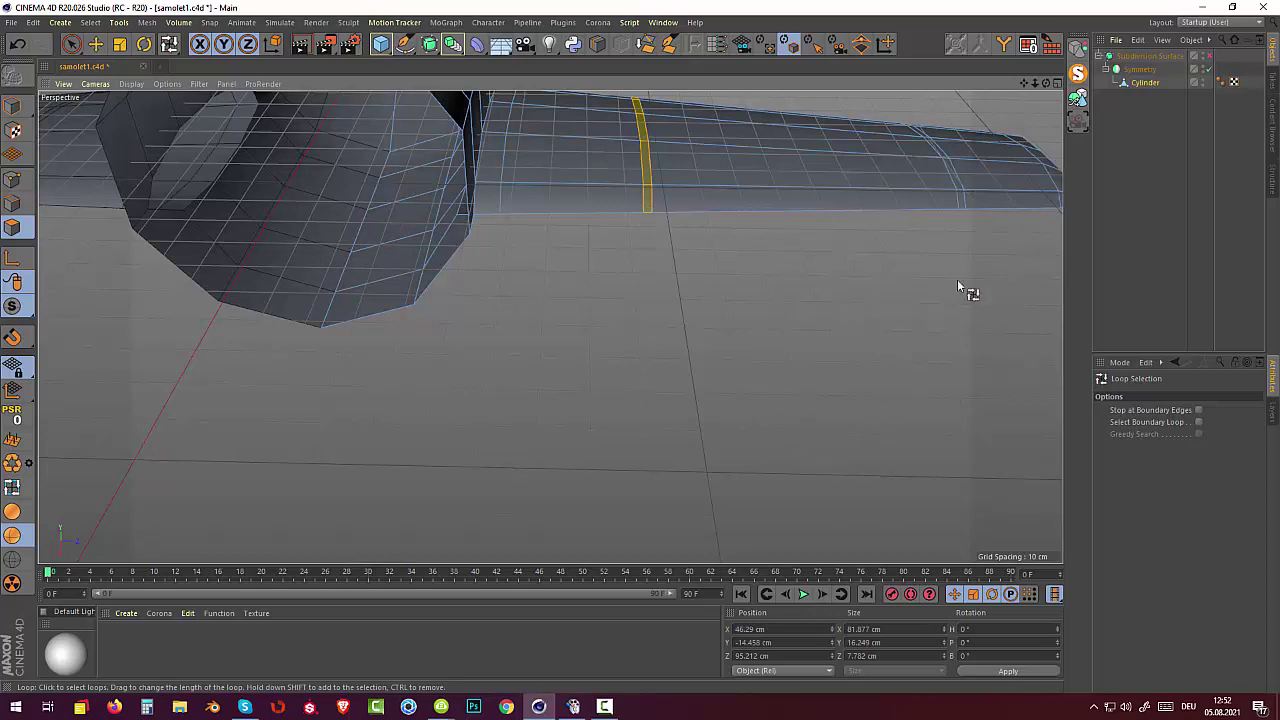
shift+click(960, 195)
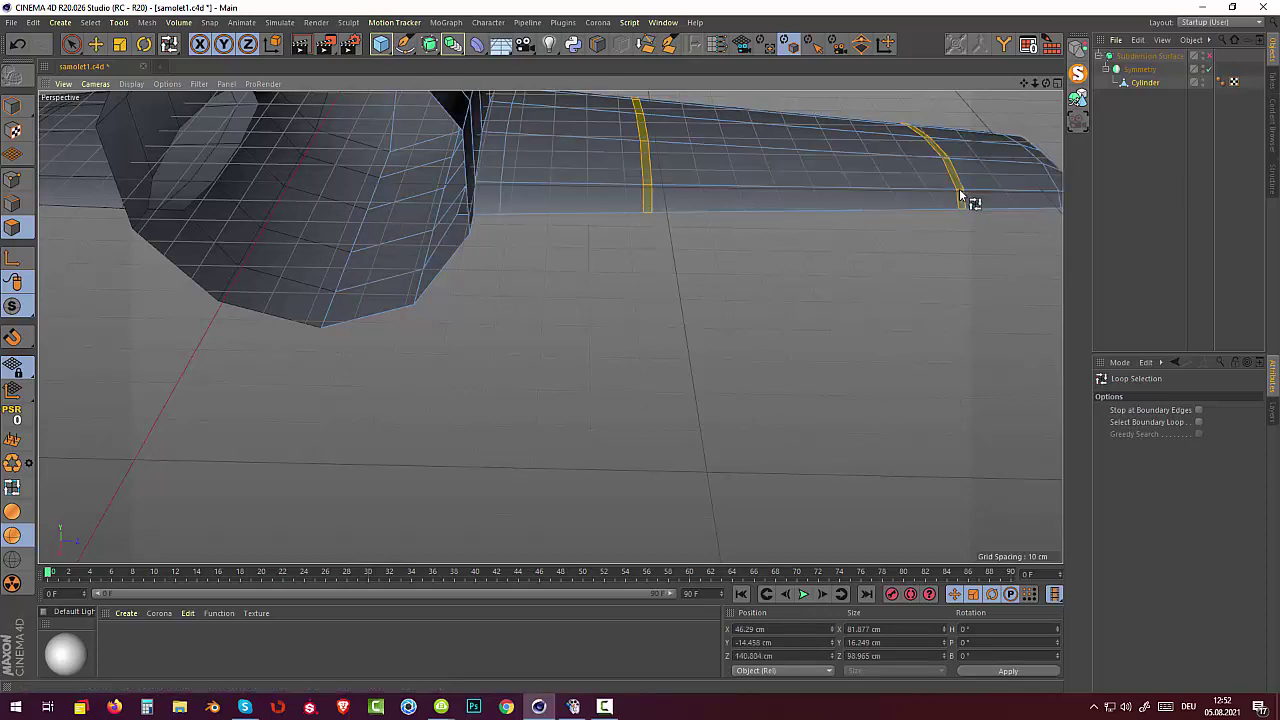
right_click(878, 426)
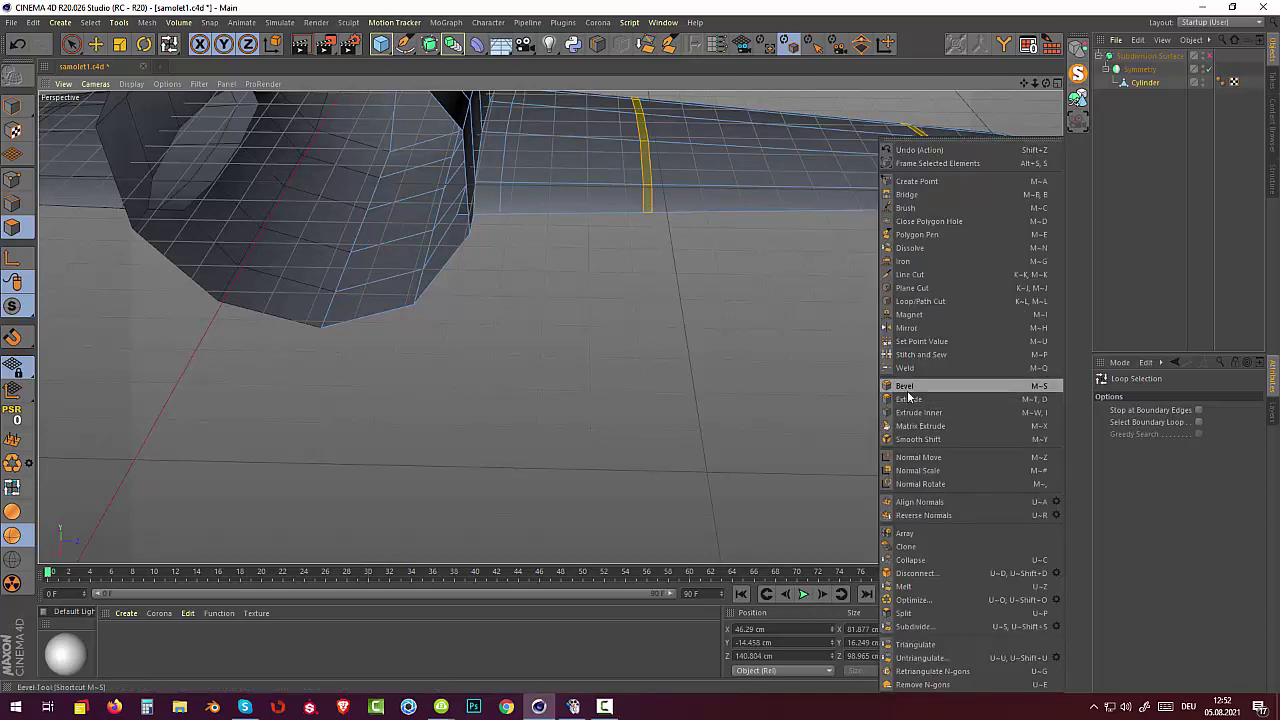
Extrude the selected loops inward by -1 cm into a seam groove, then deselect them.
click(910, 399)
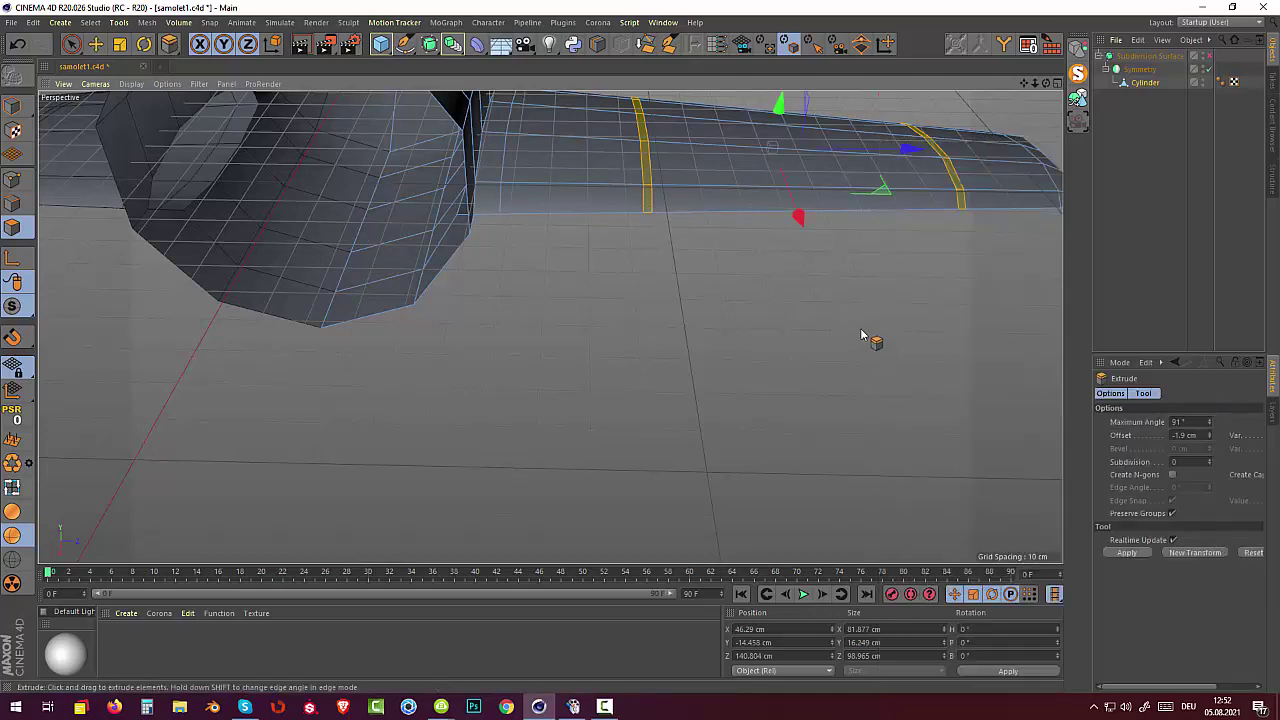
drag(865, 335, 862, 335)
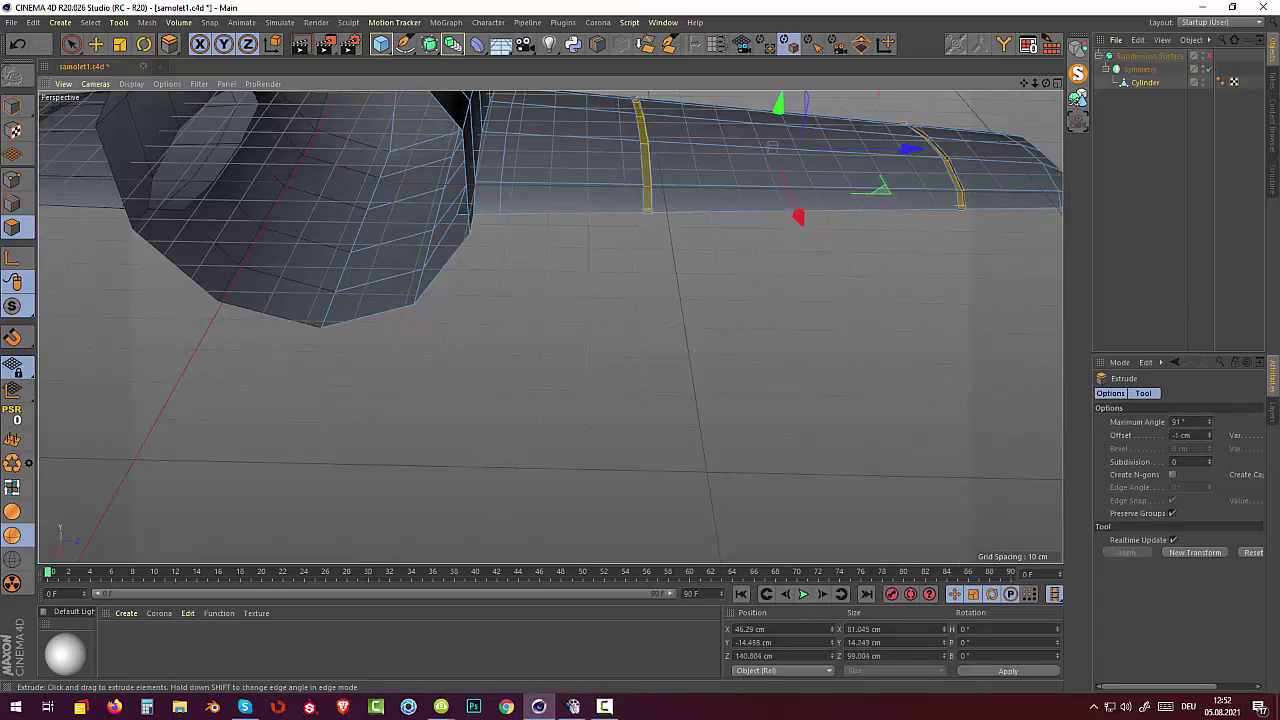
click(863, 334)
Preview the groove from under the wing with subdivision smoothing on, then turn smoothing off.
mouse_move(742, 280)
alt+mouse_down()
mouse_move(709, 244)
mouse_move(586, 491)
alt+mouse_up()
scroll(590, 494, up, 3)
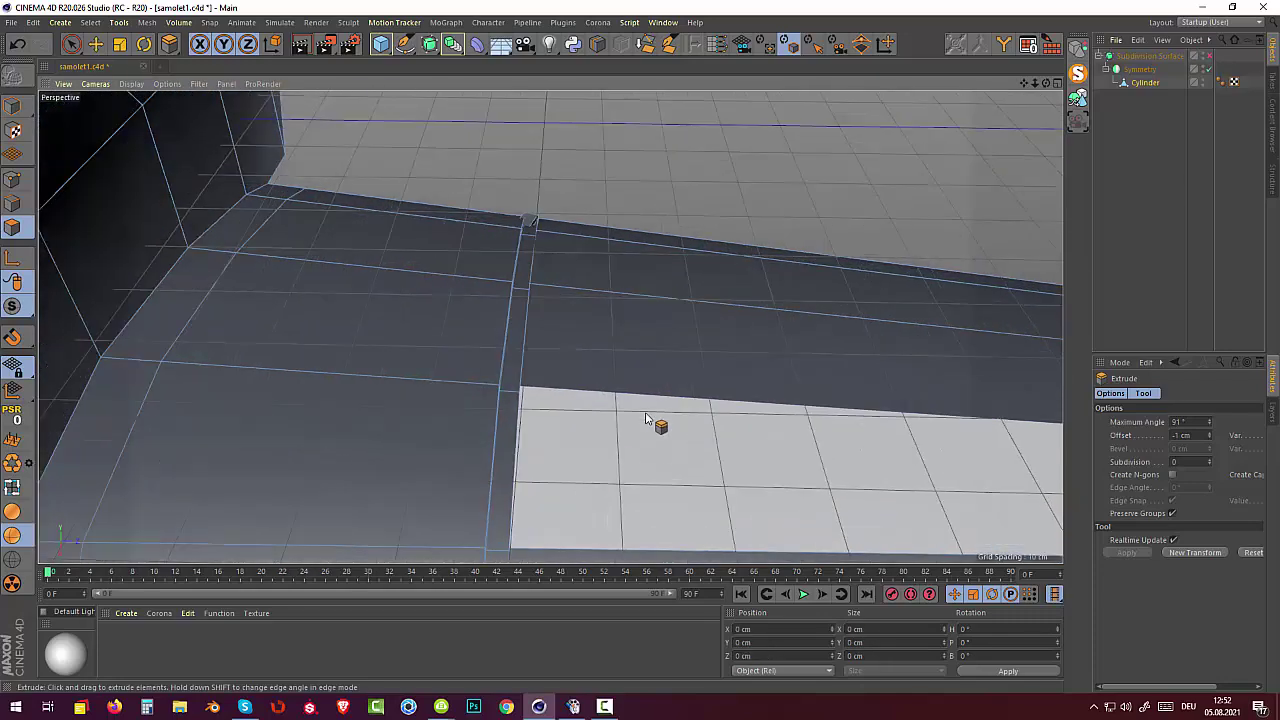
mouse_move(646, 419)
alt+mouse_down()
mouse_move(663, 331)
mouse_move(675, 352)
alt+mouse_up()
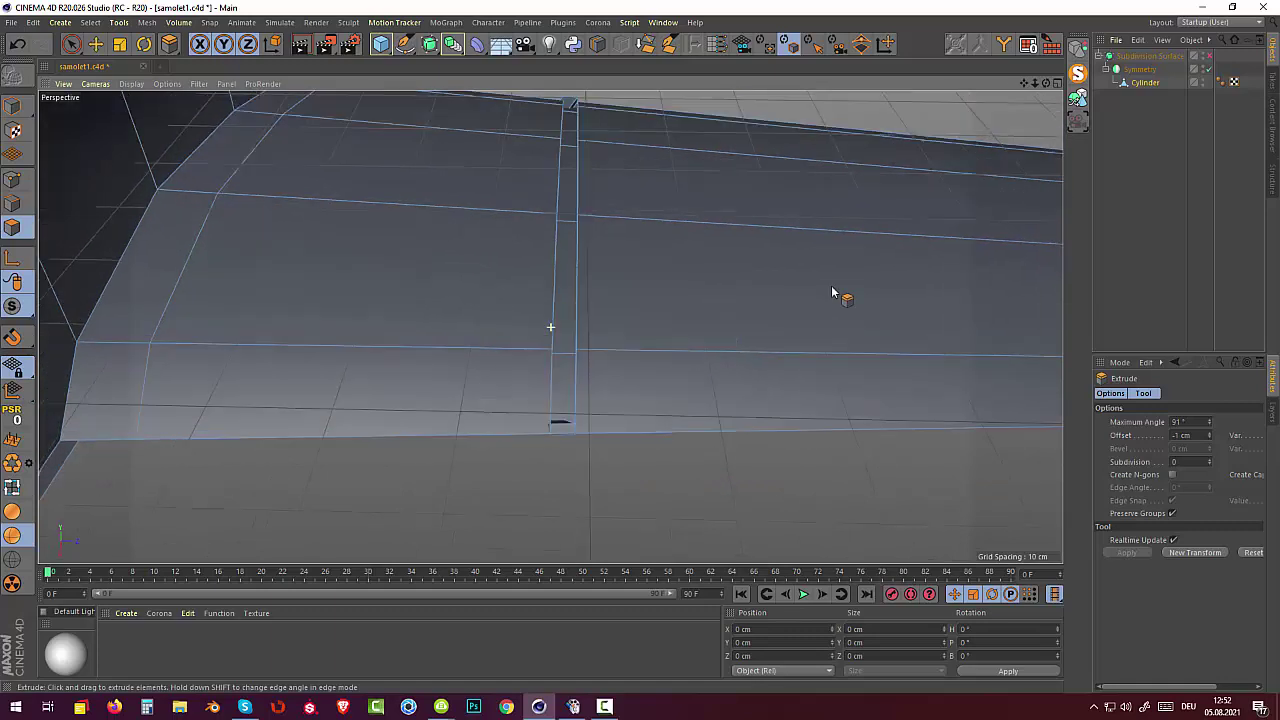
click(1207, 56)
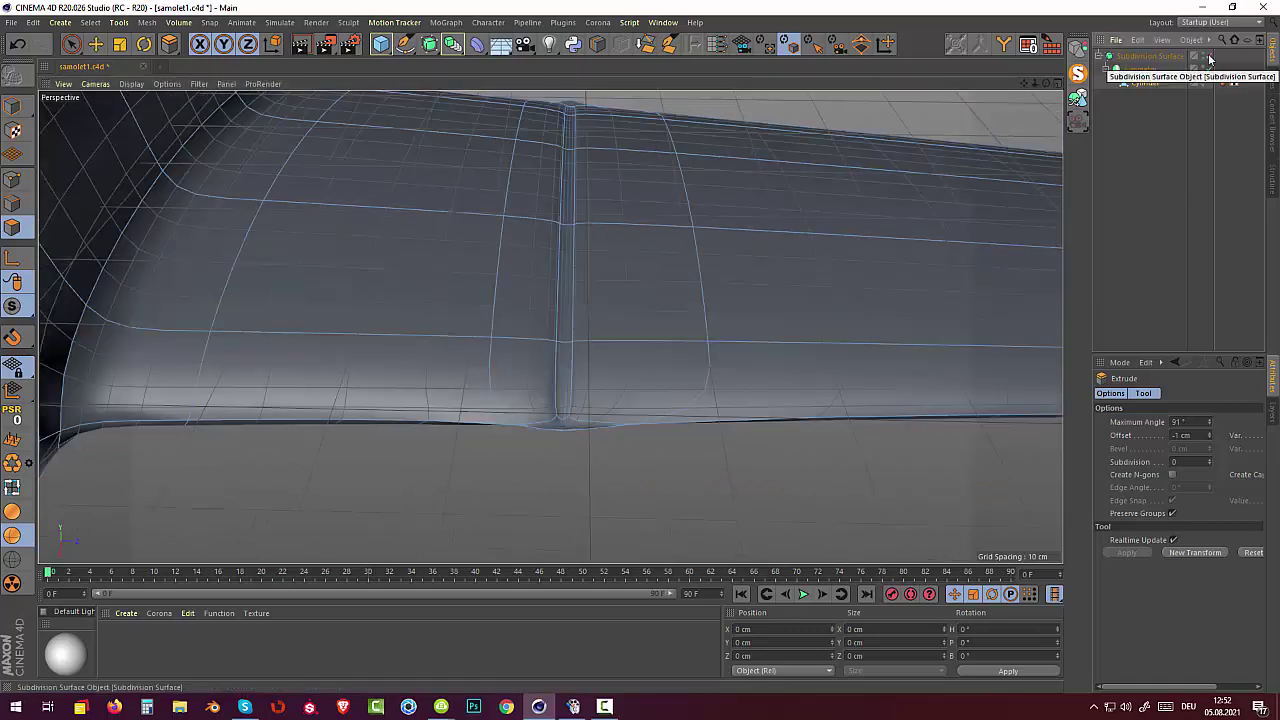
click(1208, 58)
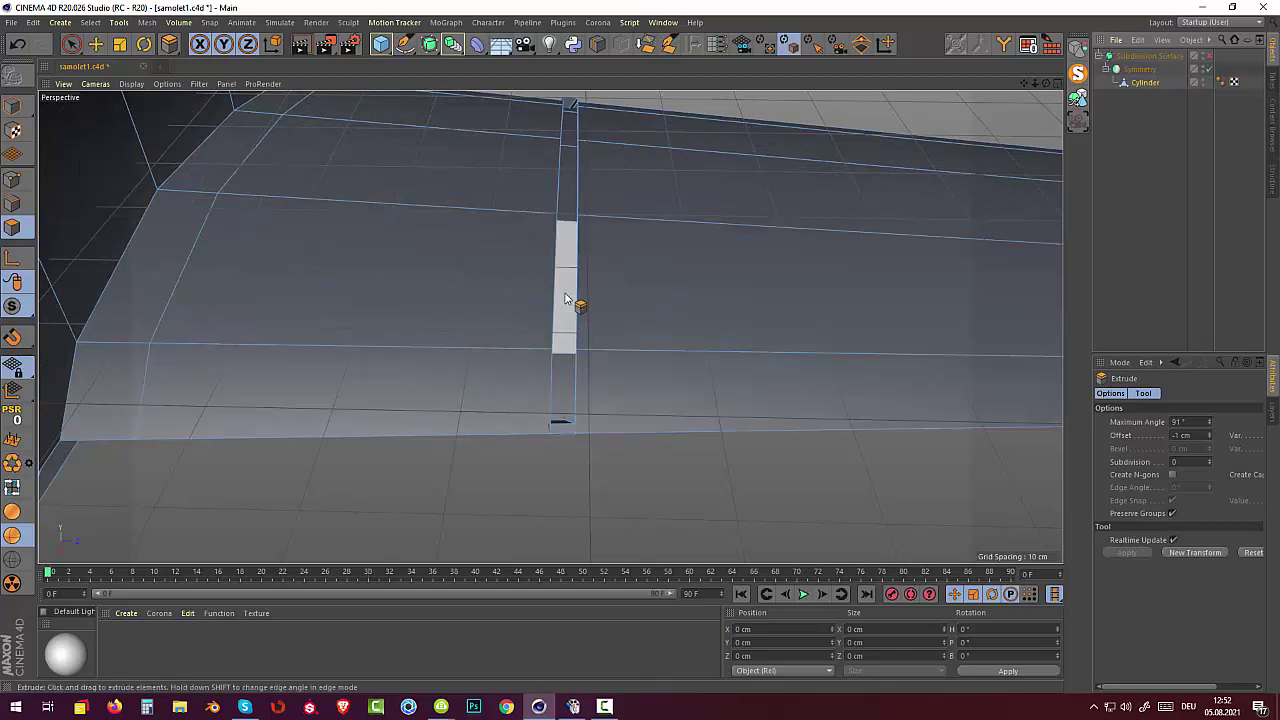
alt+drag(565, 298, 608, 323)
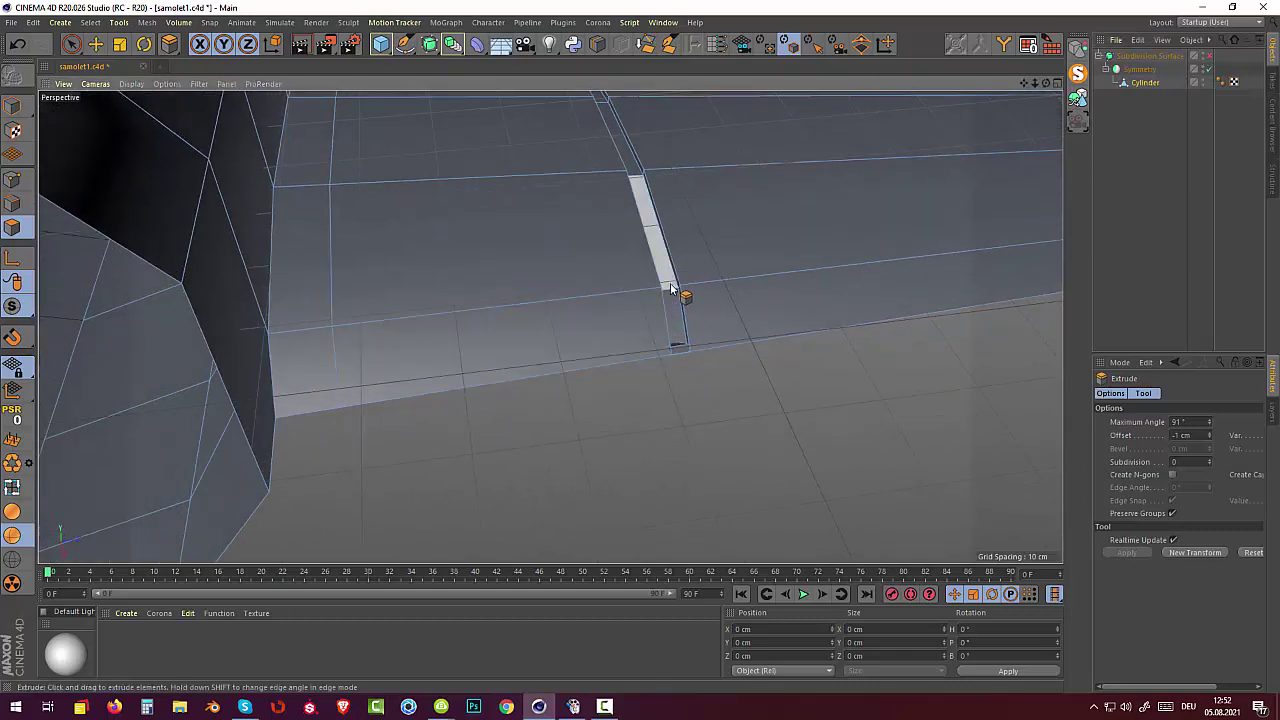
Cut two new edge loops across the outer wing near the tip with Loop/Path Cut.
right_click(799, 384)
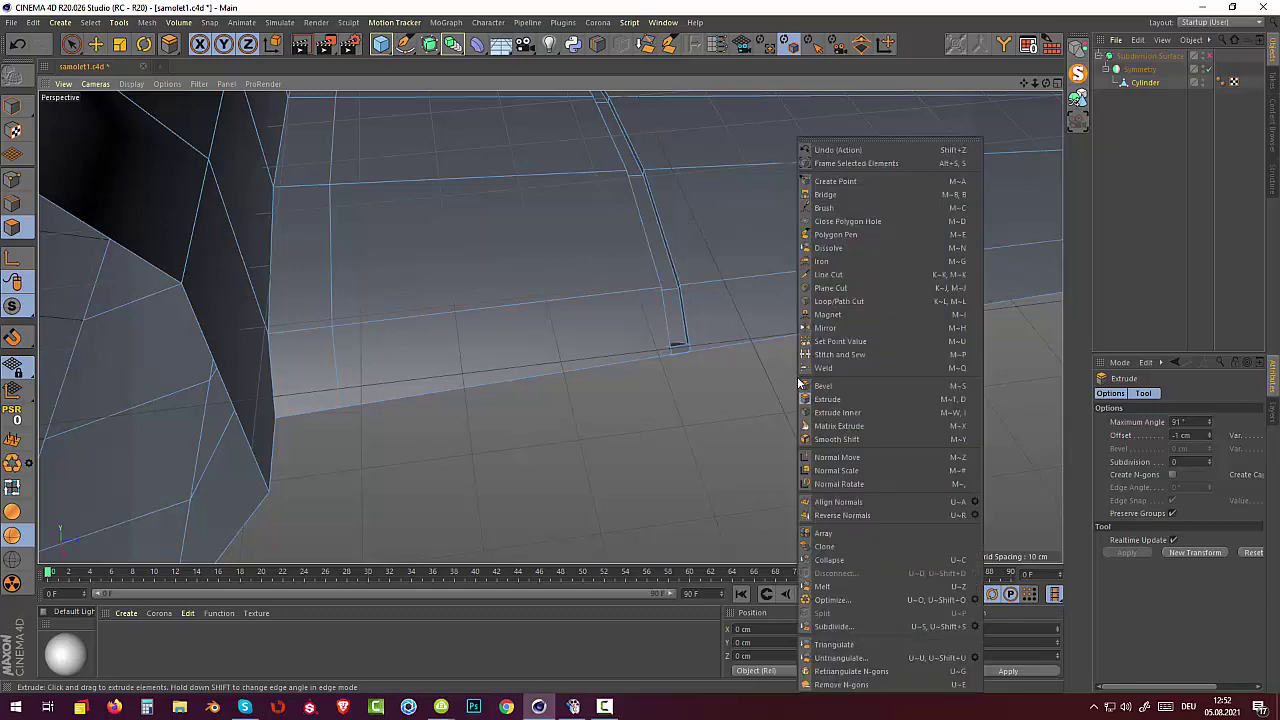
click(839, 301)
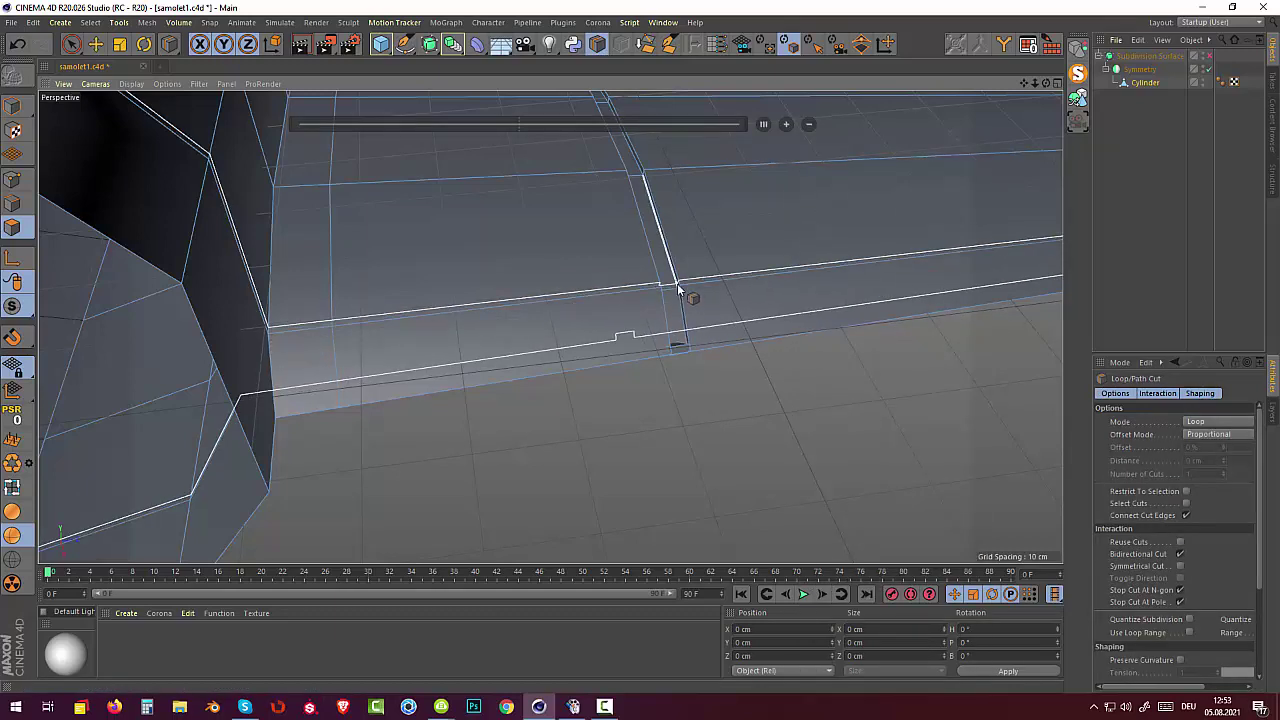
click(679, 291)
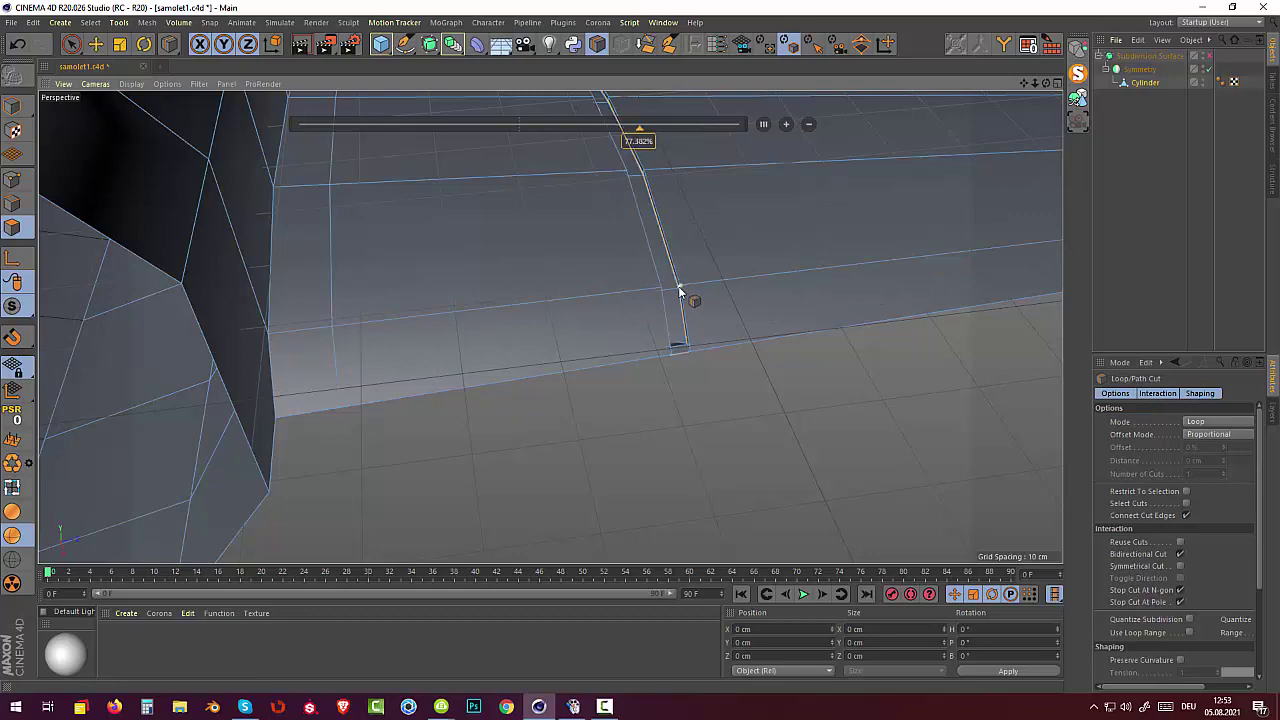
mouse_move(905, 375)
alt+mouse_down()
mouse_move(802, 389)
mouse_move(886, 377)
mouse_move(884, 354)
mouse_move(557, 283)
mouse_move(720, 351)
mouse_move(777, 354)
mouse_move(771, 409)
mouse_move(724, 441)
mouse_move(748, 442)
alt+mouse_up()
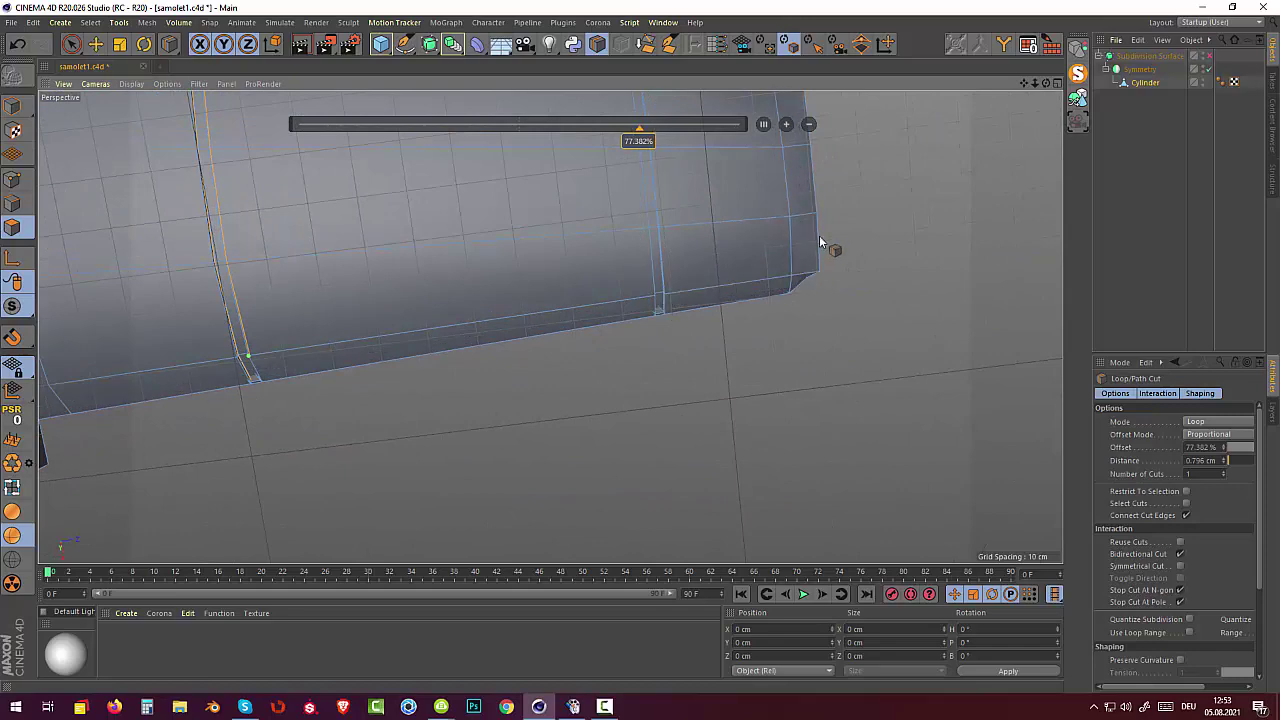
mouse_move(829, 246)
alt+mouse_down()
mouse_move(871, 277)
mouse_move(846, 220)
mouse_move(848, 169)
mouse_move(760, 245)
alt+mouse_up()
alt+drag(1006, 444, 903, 360)
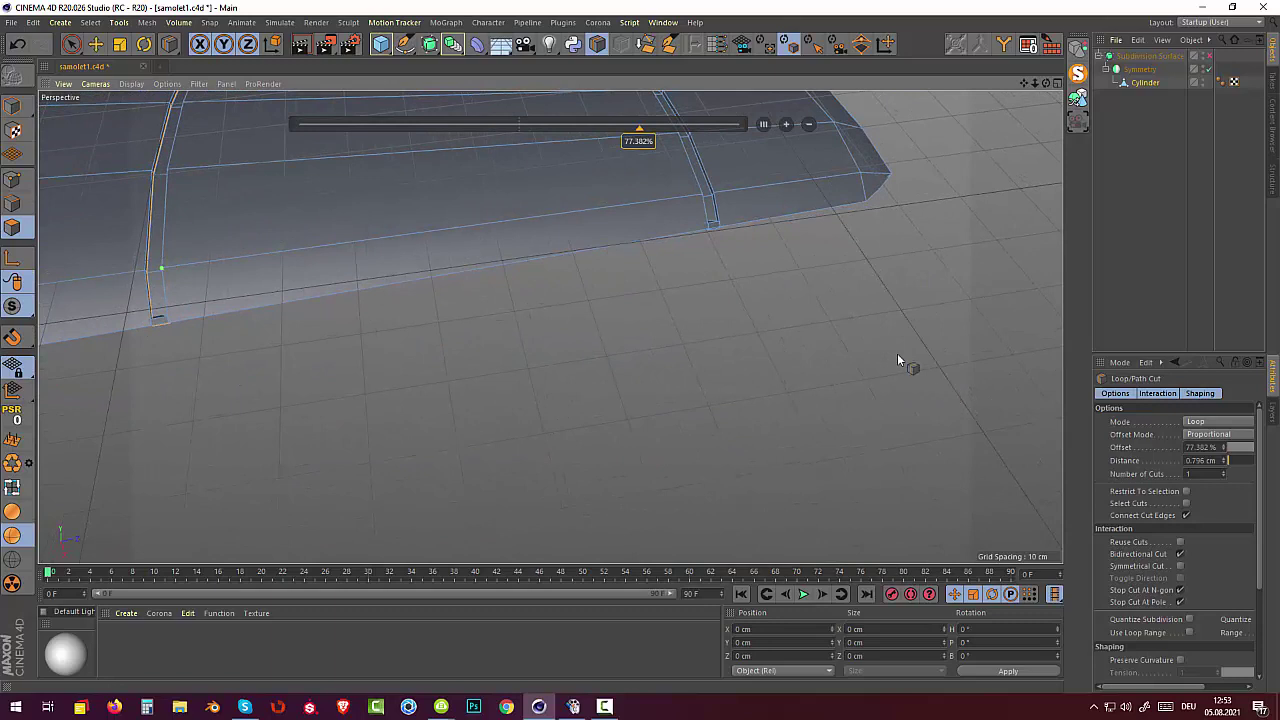
click(713, 194)
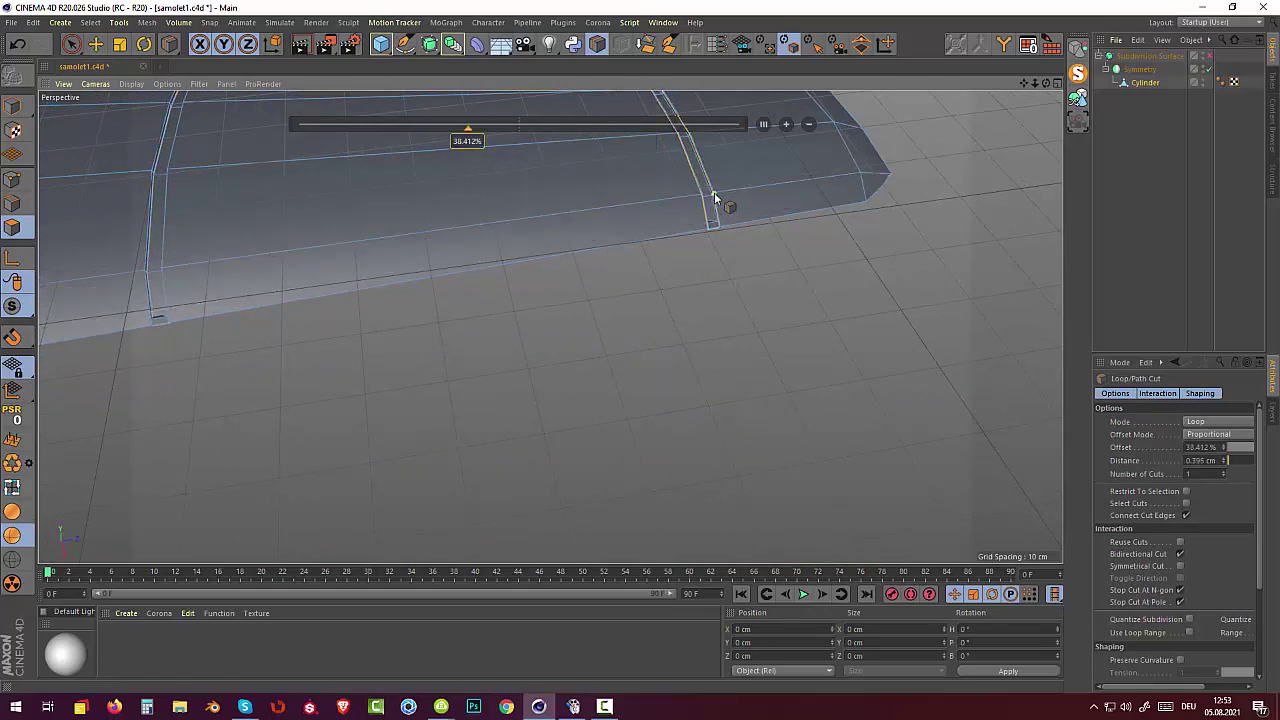
Turn subdivision smoothing back on and select the Cylinder object.
click(1207, 56)
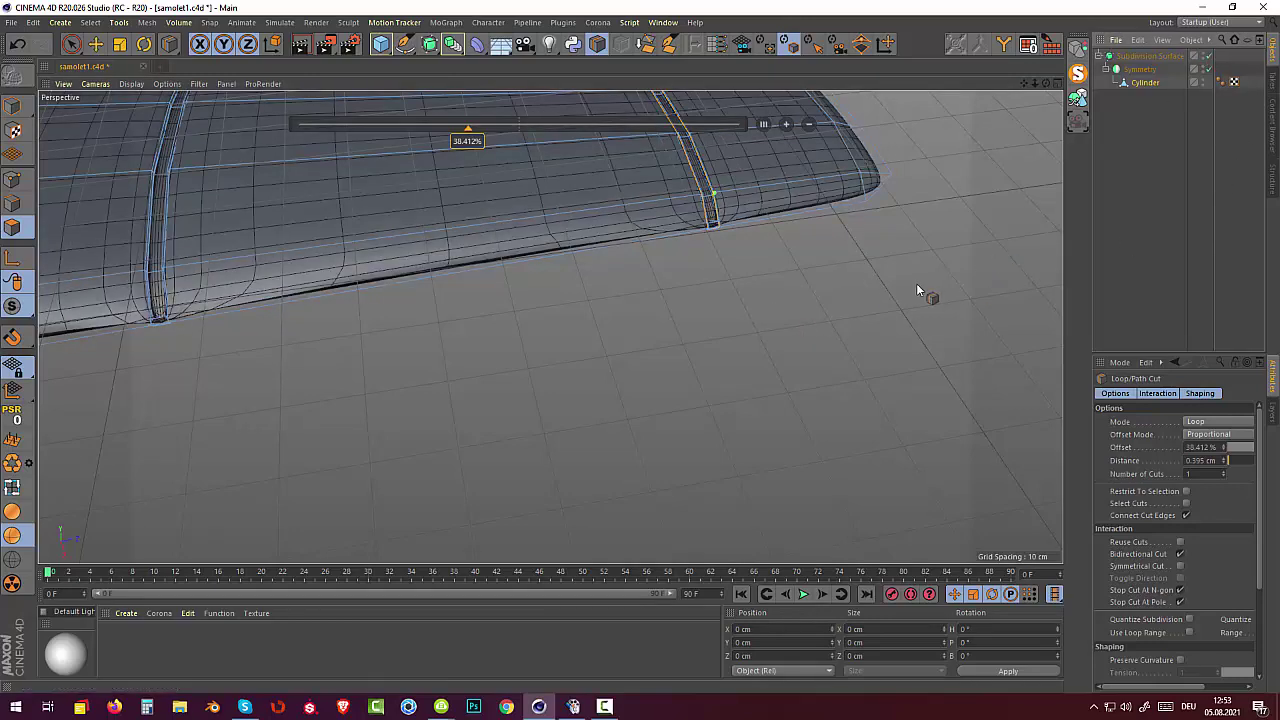
scroll(916, 283, down, 3)
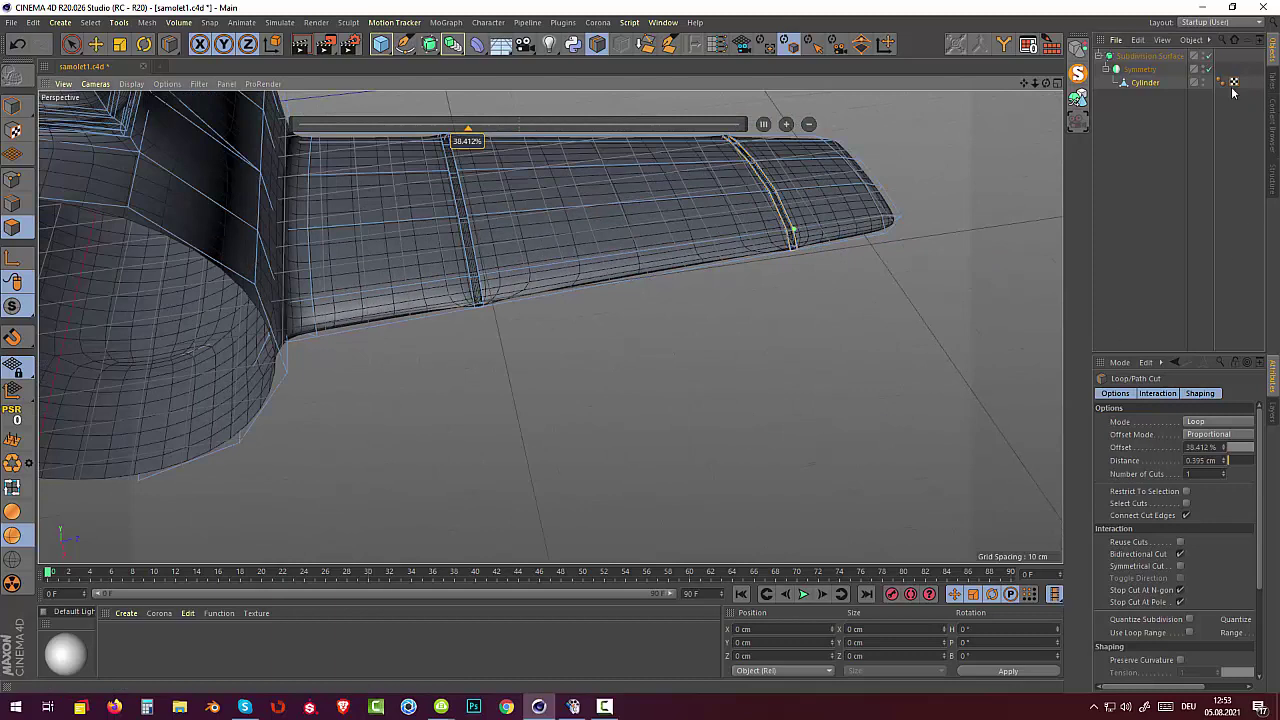
click(1137, 82)
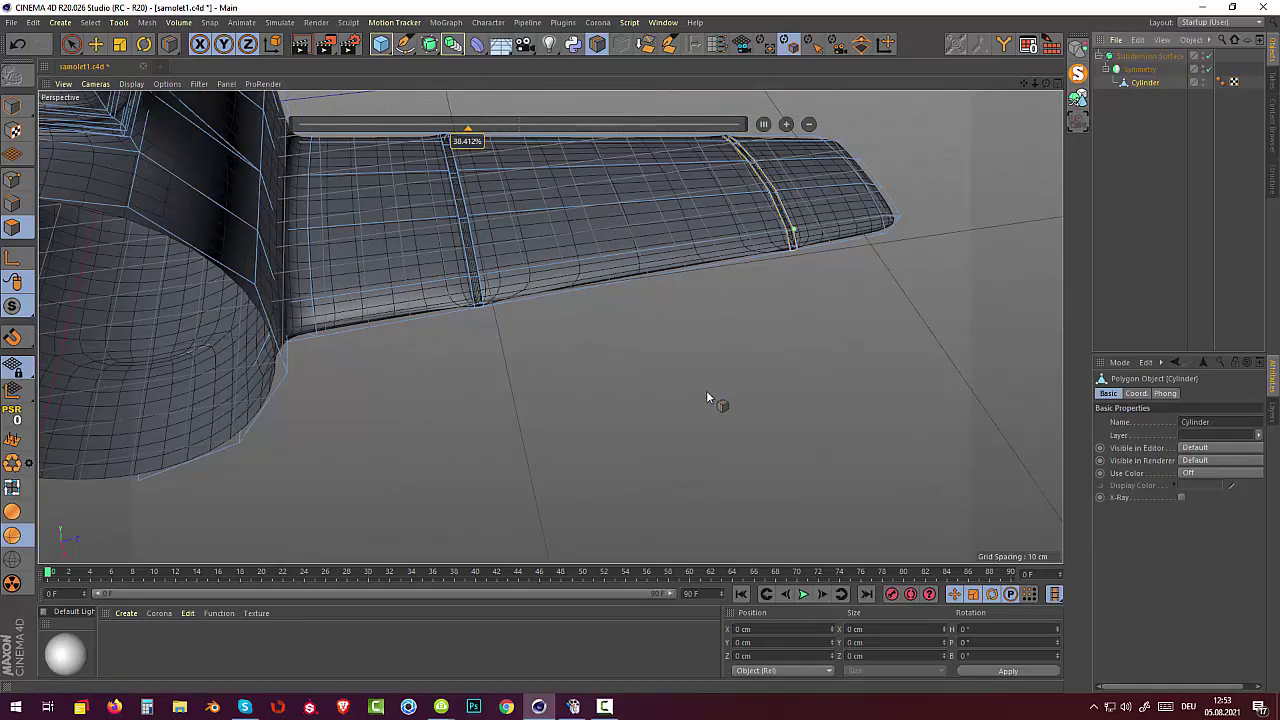
Switch to Model mode, orbit around the plane, and turn off subdivision smoothing.
click(13, 105)
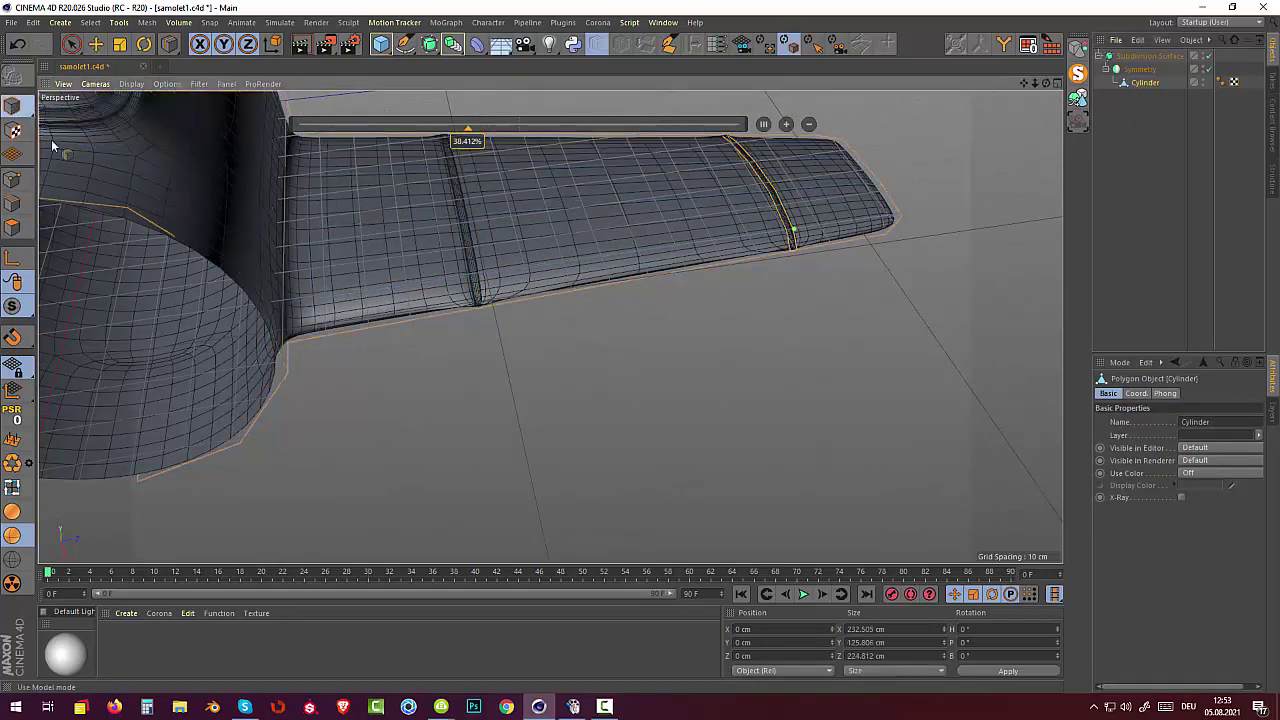
scroll(760, 445, down, 2)
mouse_move(748, 439)
alt+mouse_down()
mouse_move(596, 454)
mouse_move(514, 357)
mouse_move(520, 271)
mouse_move(715, 243)
mouse_move(820, 355)
mouse_move(785, 415)
mouse_move(693, 422)
alt+mouse_up()
mouse_move(911, 465)
alt+mouse_down()
mouse_move(843, 371)
mouse_move(783, 388)
alt+mouse_up()
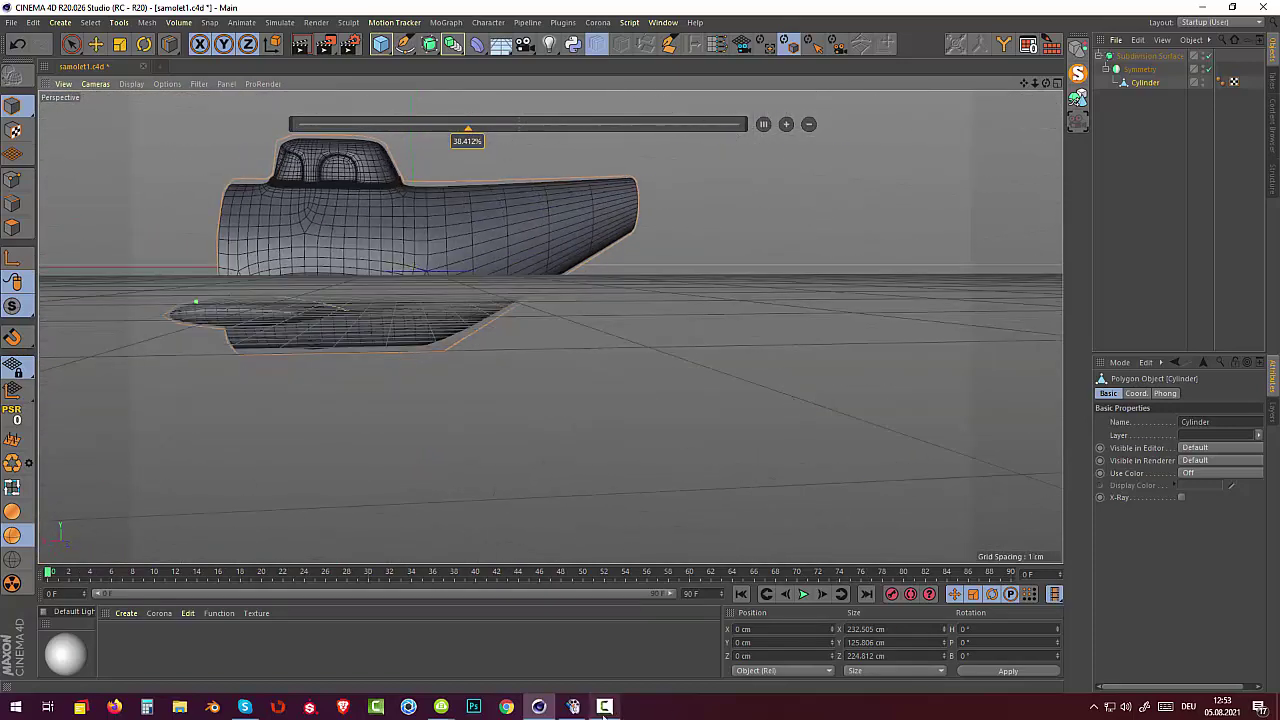
mouse_move(678, 372)
alt+mouse_down()
mouse_move(690, 436)
mouse_move(698, 420)
mouse_move(647, 399)
mouse_move(660, 409)
mouse_move(719, 371)
alt+mouse_up()
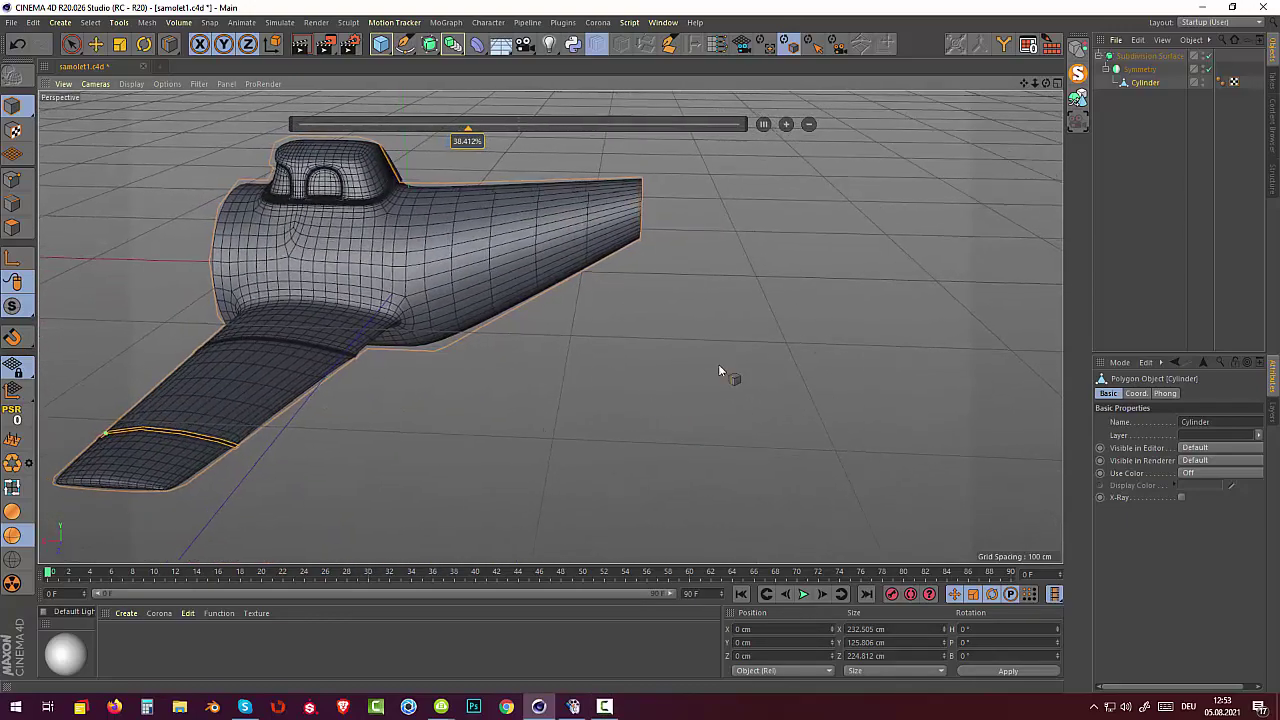
click(1209, 57)
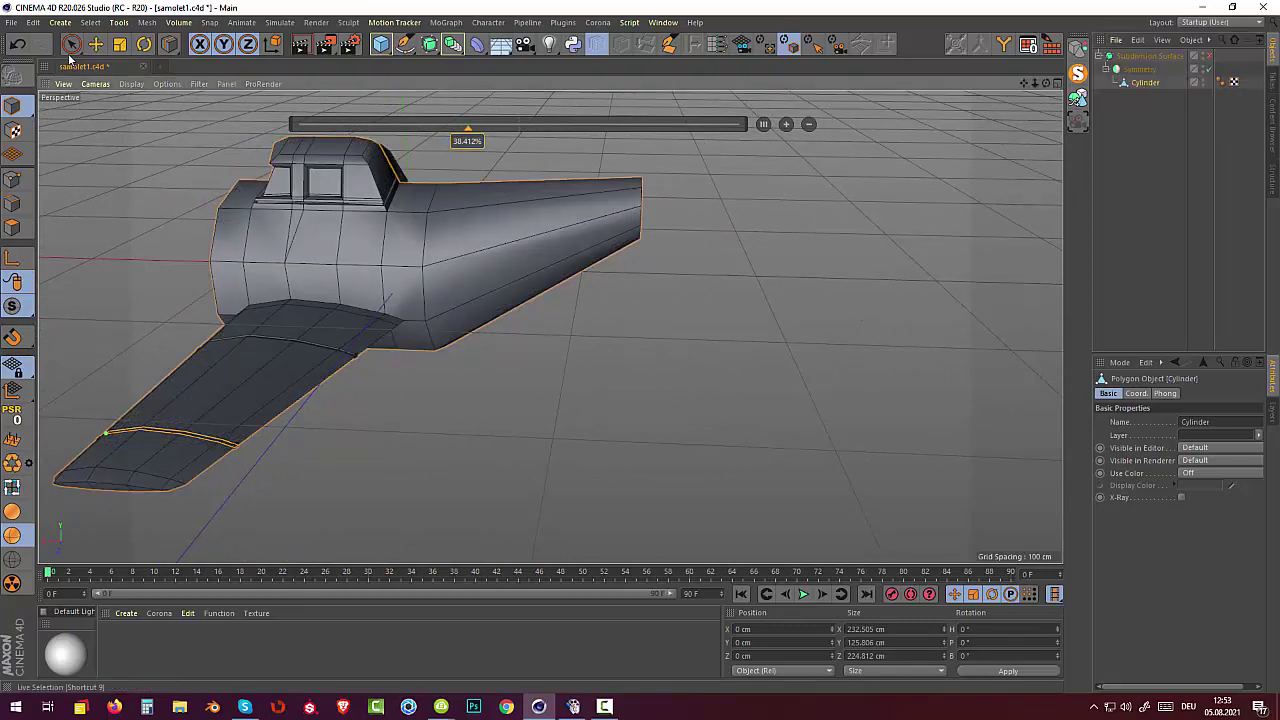
Pick Live Selection, view the plane front and rear, then enter Polygons mode with the Cylinder selected.
drag(80, 50, 107, 64)
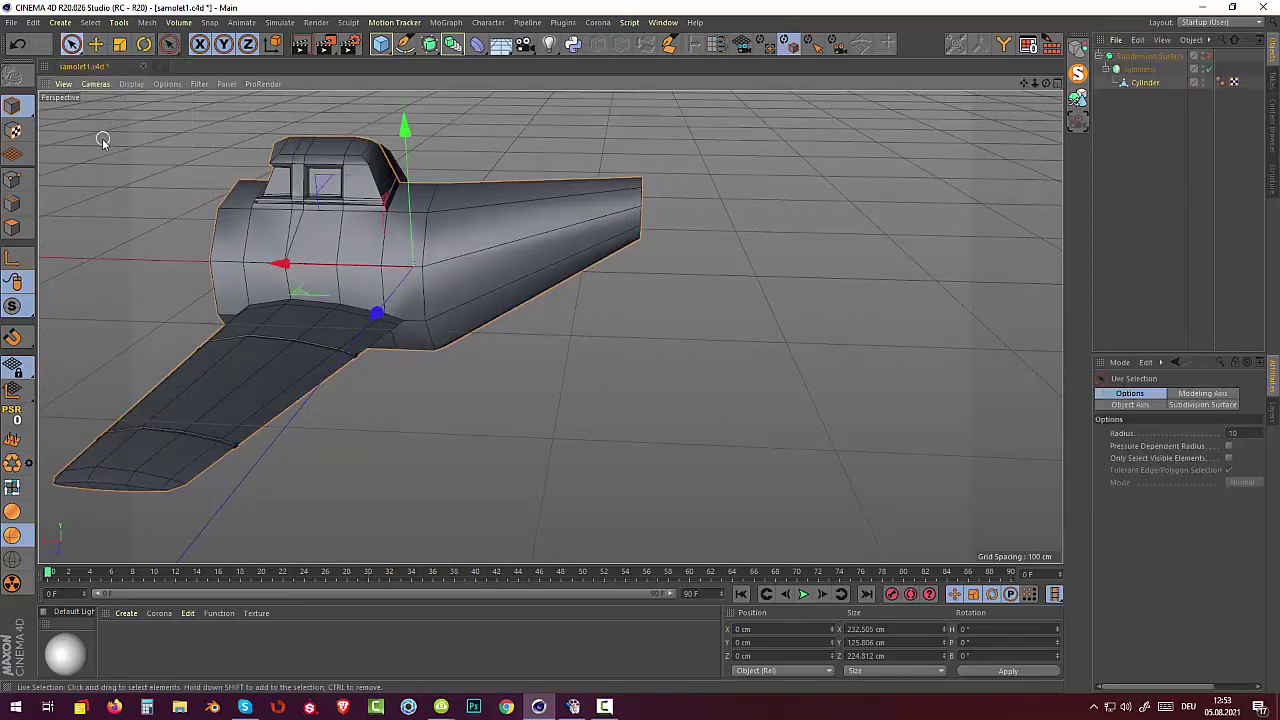
click(101, 183)
mouse_move(153, 234)
alt+mouse_down()
mouse_move(420, 370)
mouse_move(371, 368)
mouse_move(458, 325)
alt+mouse_up()
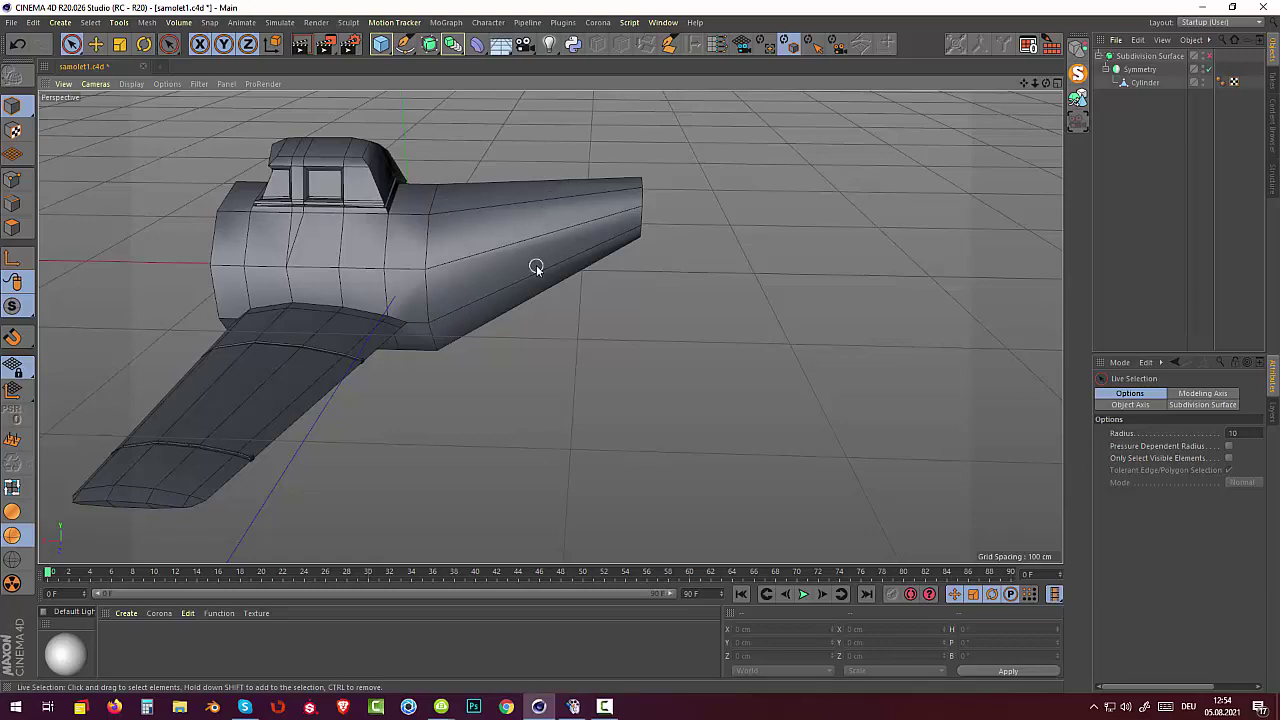
mouse_move(558, 281)
alt+mouse_down()
mouse_move(642, 315)
mouse_move(888, 282)
mouse_move(1060, 280)
alt+mouse_up()
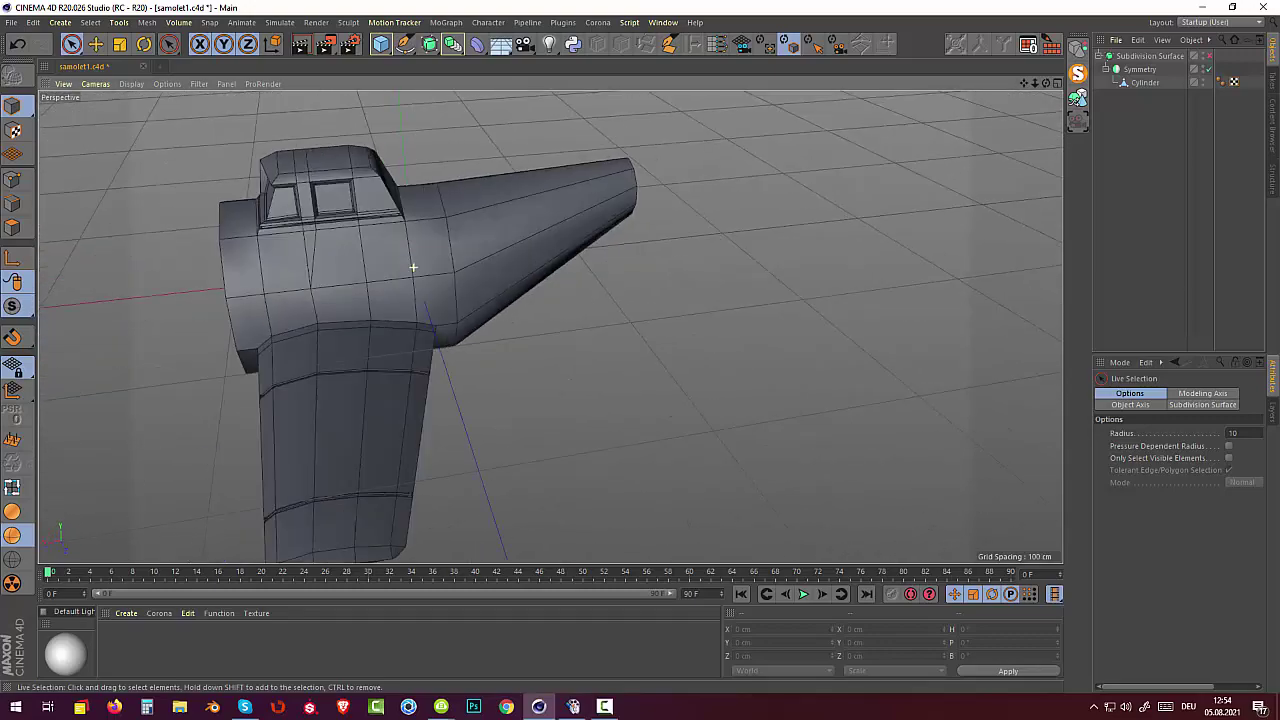
mouse_move(413, 267)
alt+mouse_down()
mouse_move(530, 272)
mouse_move(413, 267)
alt+mouse_up()
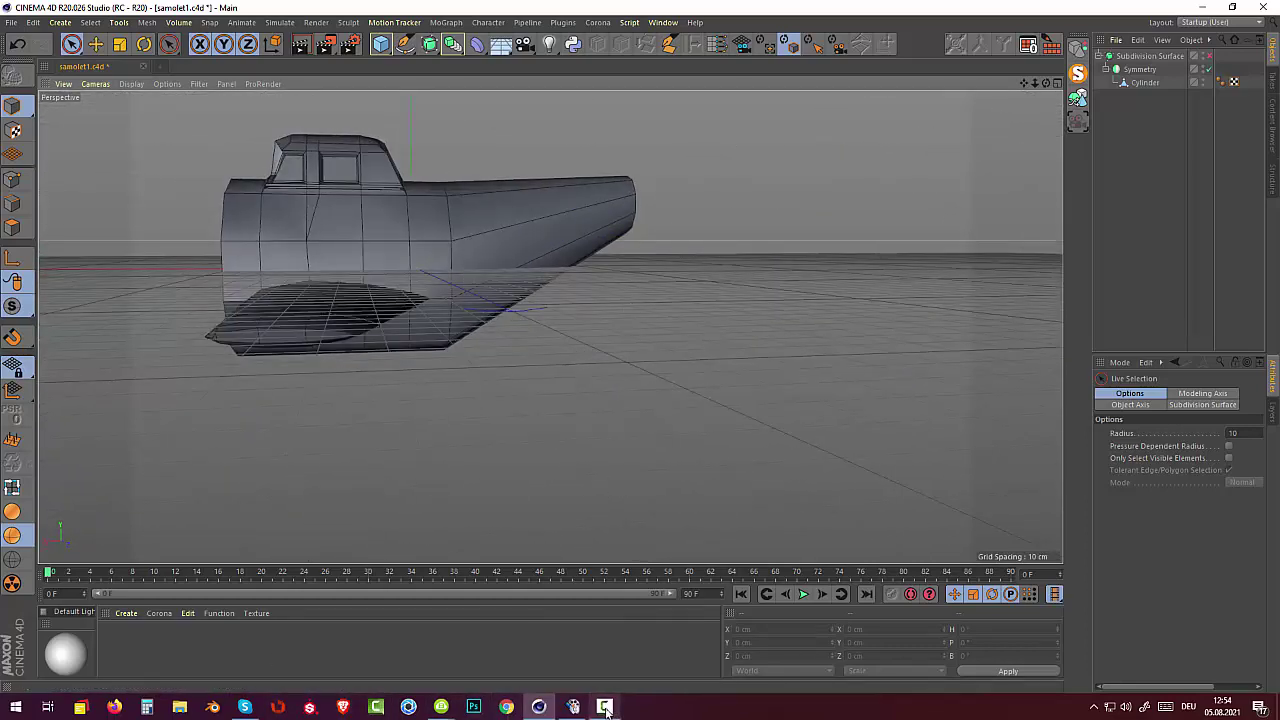
mouse_move(604, 707)
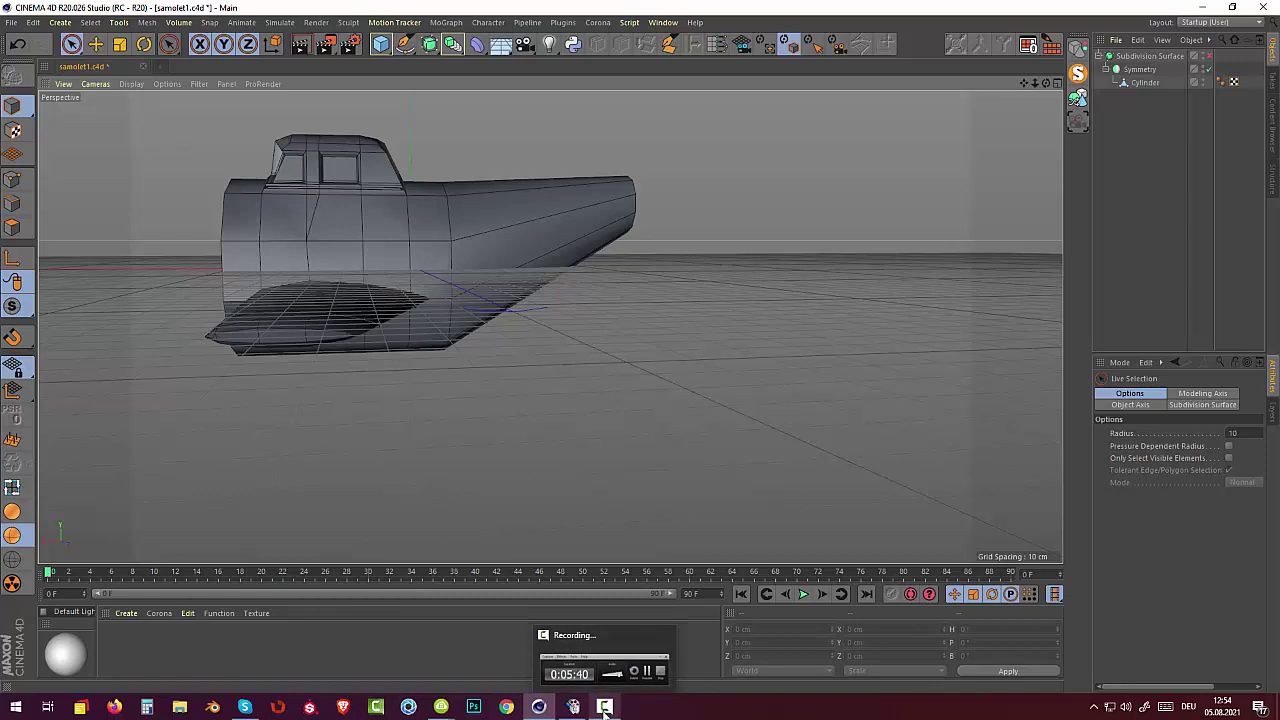
click(604, 707)
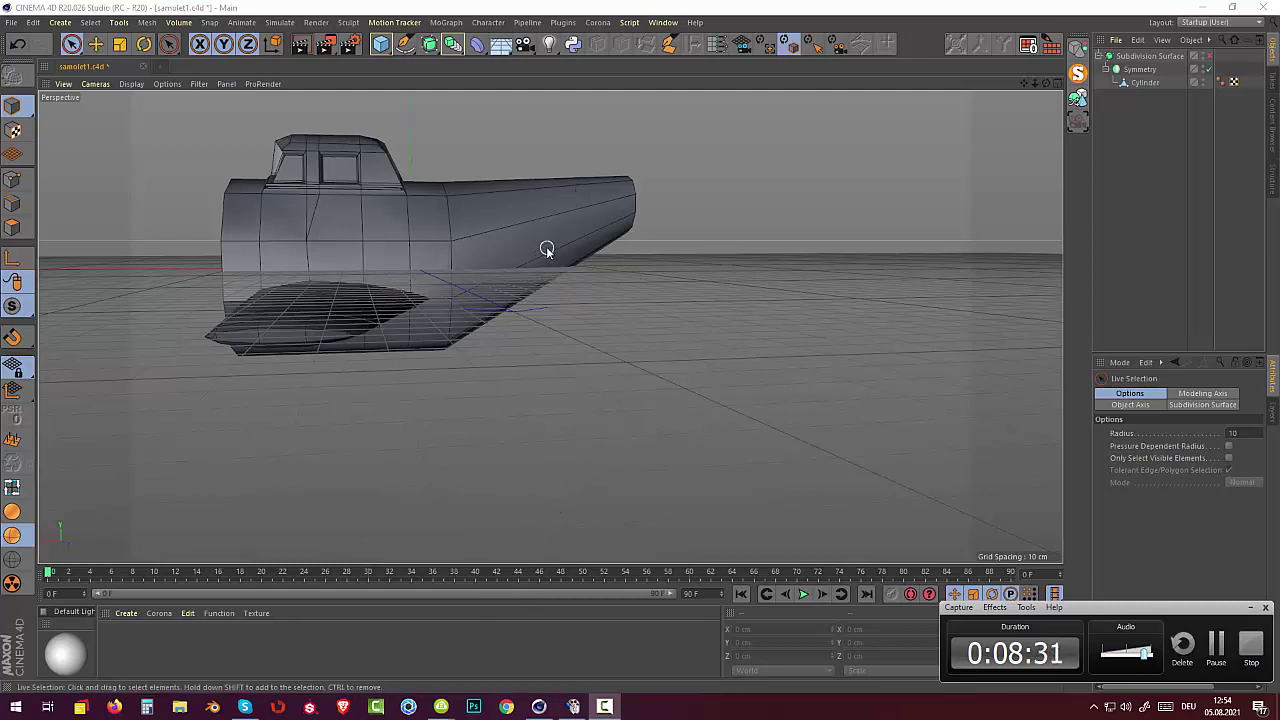
click(12, 226)
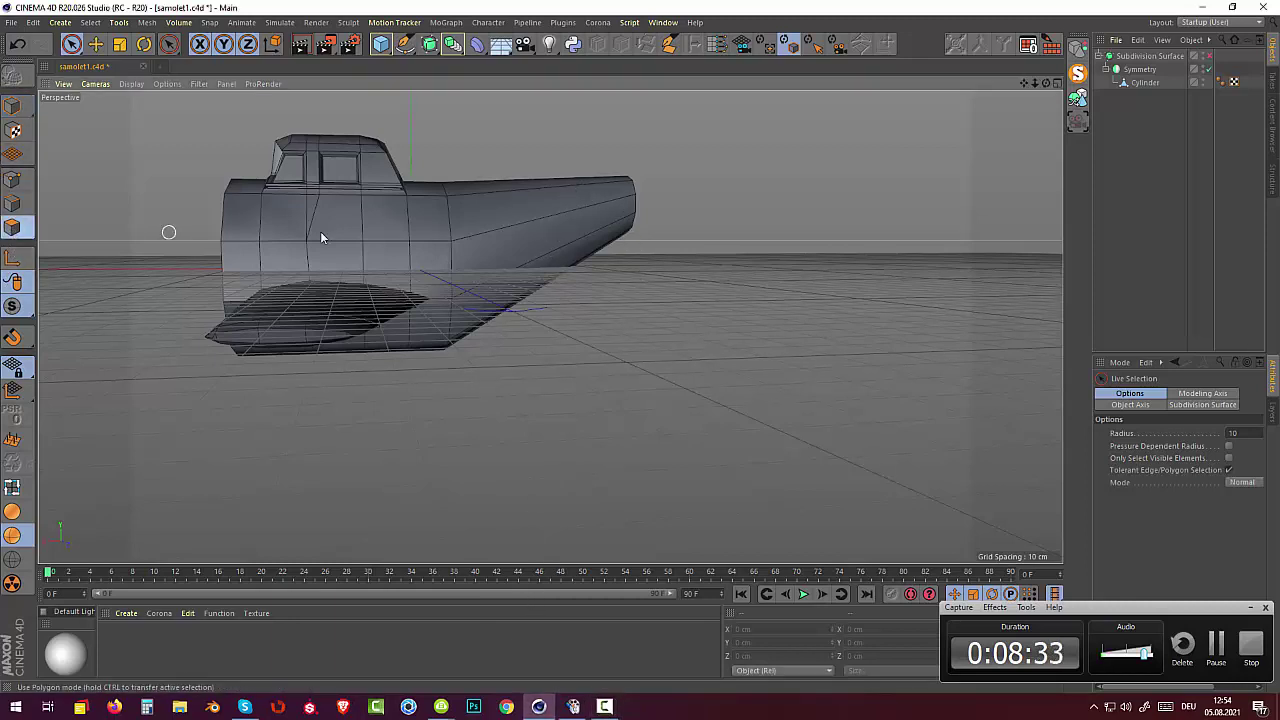
right_click(574, 223)
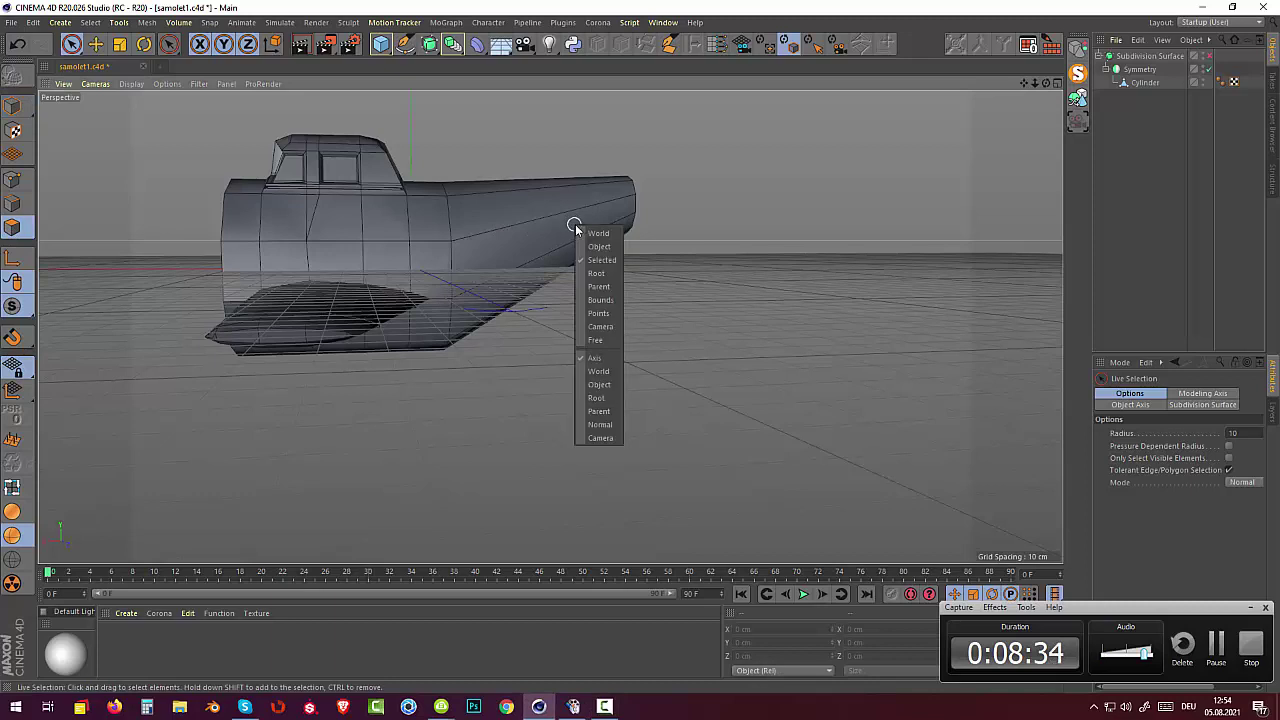
click(1137, 82)
Cut an edge loop around the tapered rear fuselage at a 46.239% offset.
right_click(782, 258)
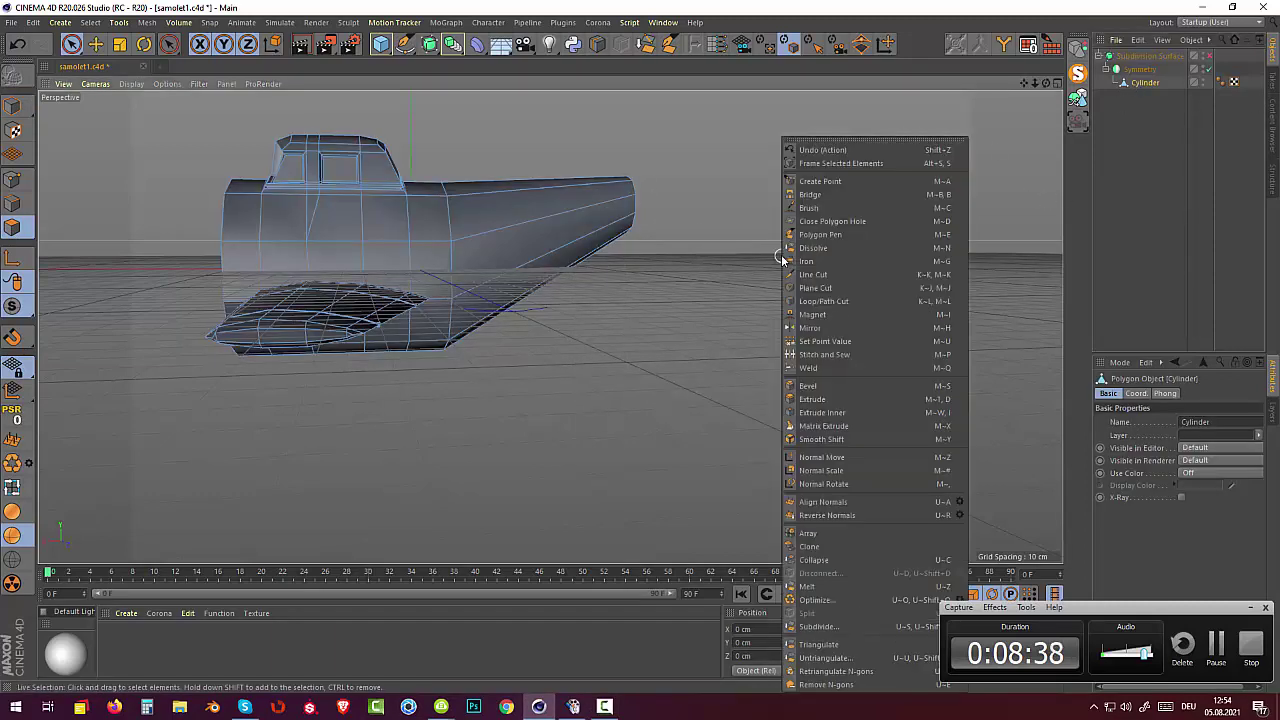
click(812, 301)
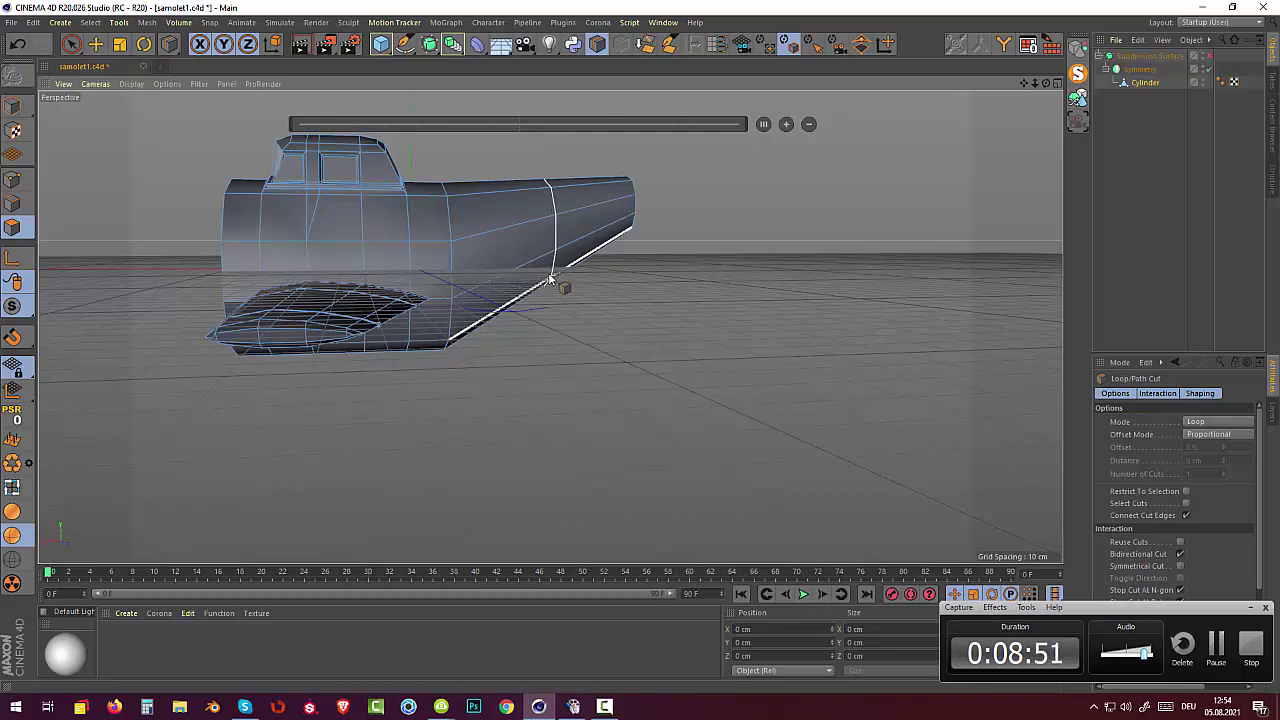
click(549, 279)
mouse_move(847, 322)
alt+mouse_down()
mouse_move(834, 437)
mouse_move(817, 454)
mouse_move(762, 297)
mouse_move(818, 328)
mouse_move(905, 320)
mouse_move(893, 350)
mouse_move(871, 333)
mouse_move(888, 354)
mouse_move(864, 323)
alt+mouse_up()
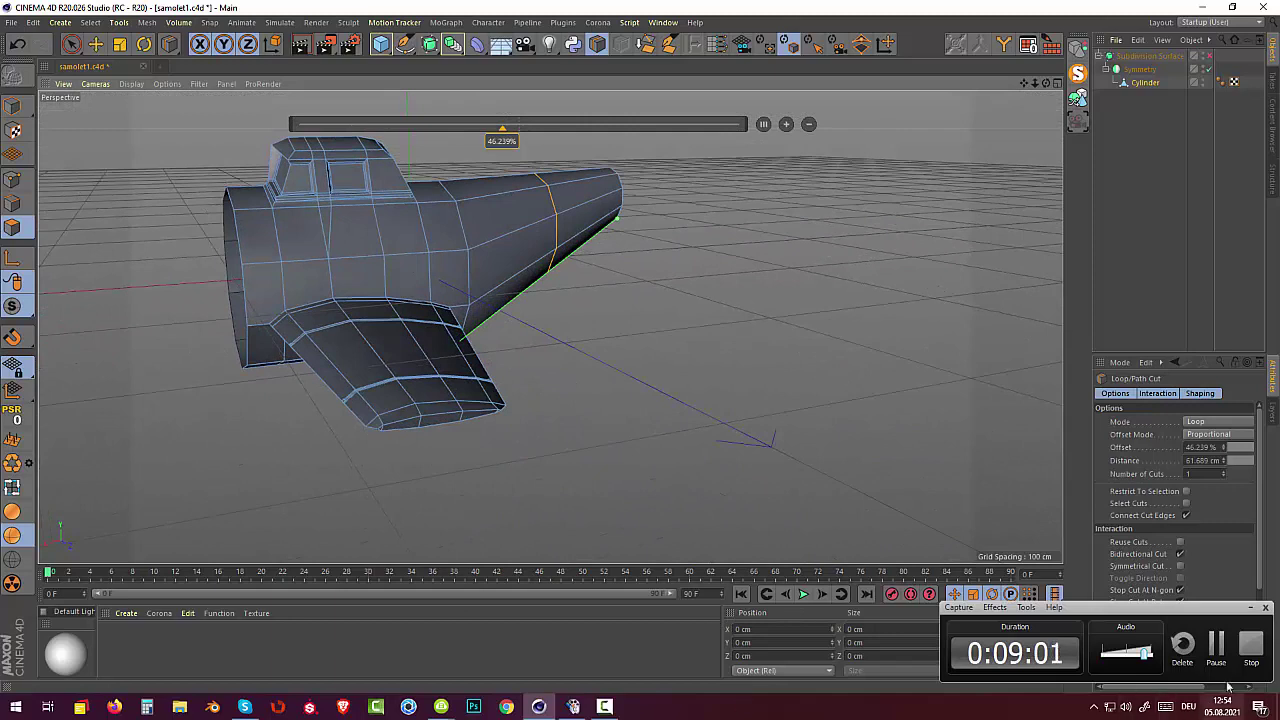